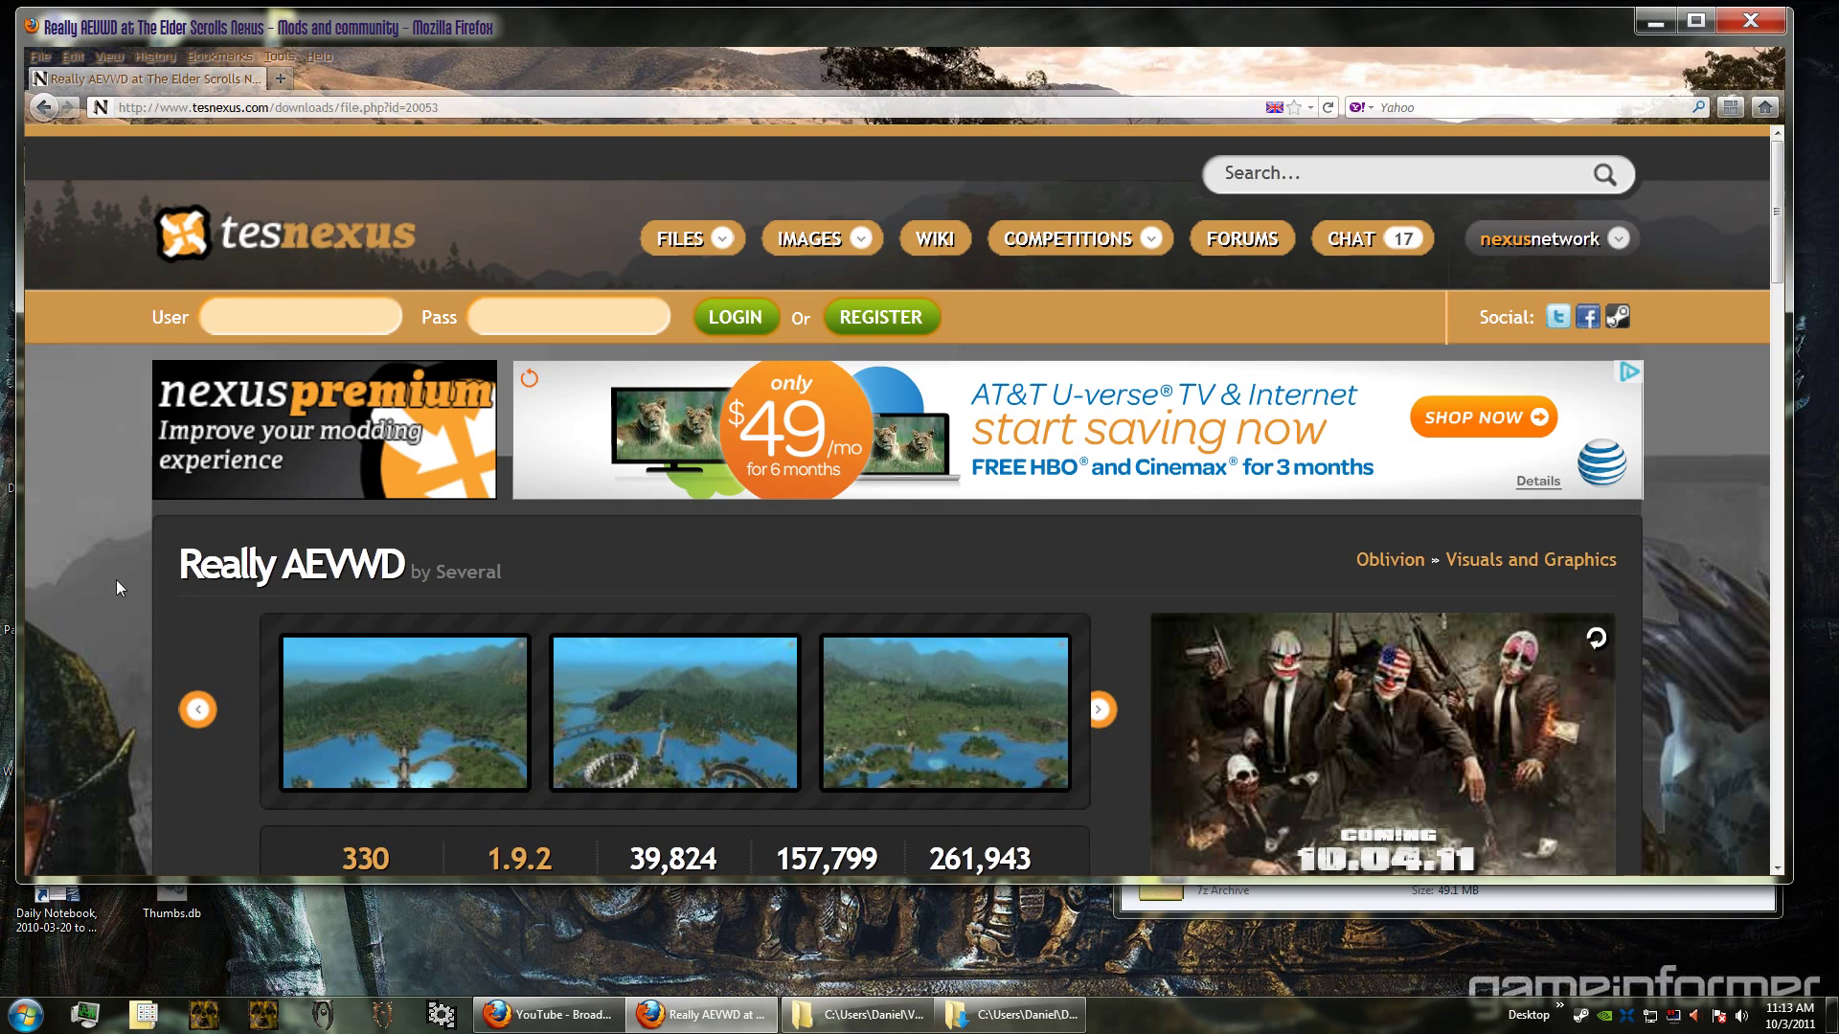
Step: Review the main and optional RAEVWD files offered on the Really AEVWD download page
{"action": "scroll", "coordinate": [196, 623], "scroll_direction": "down", "scroll_amount": 3}
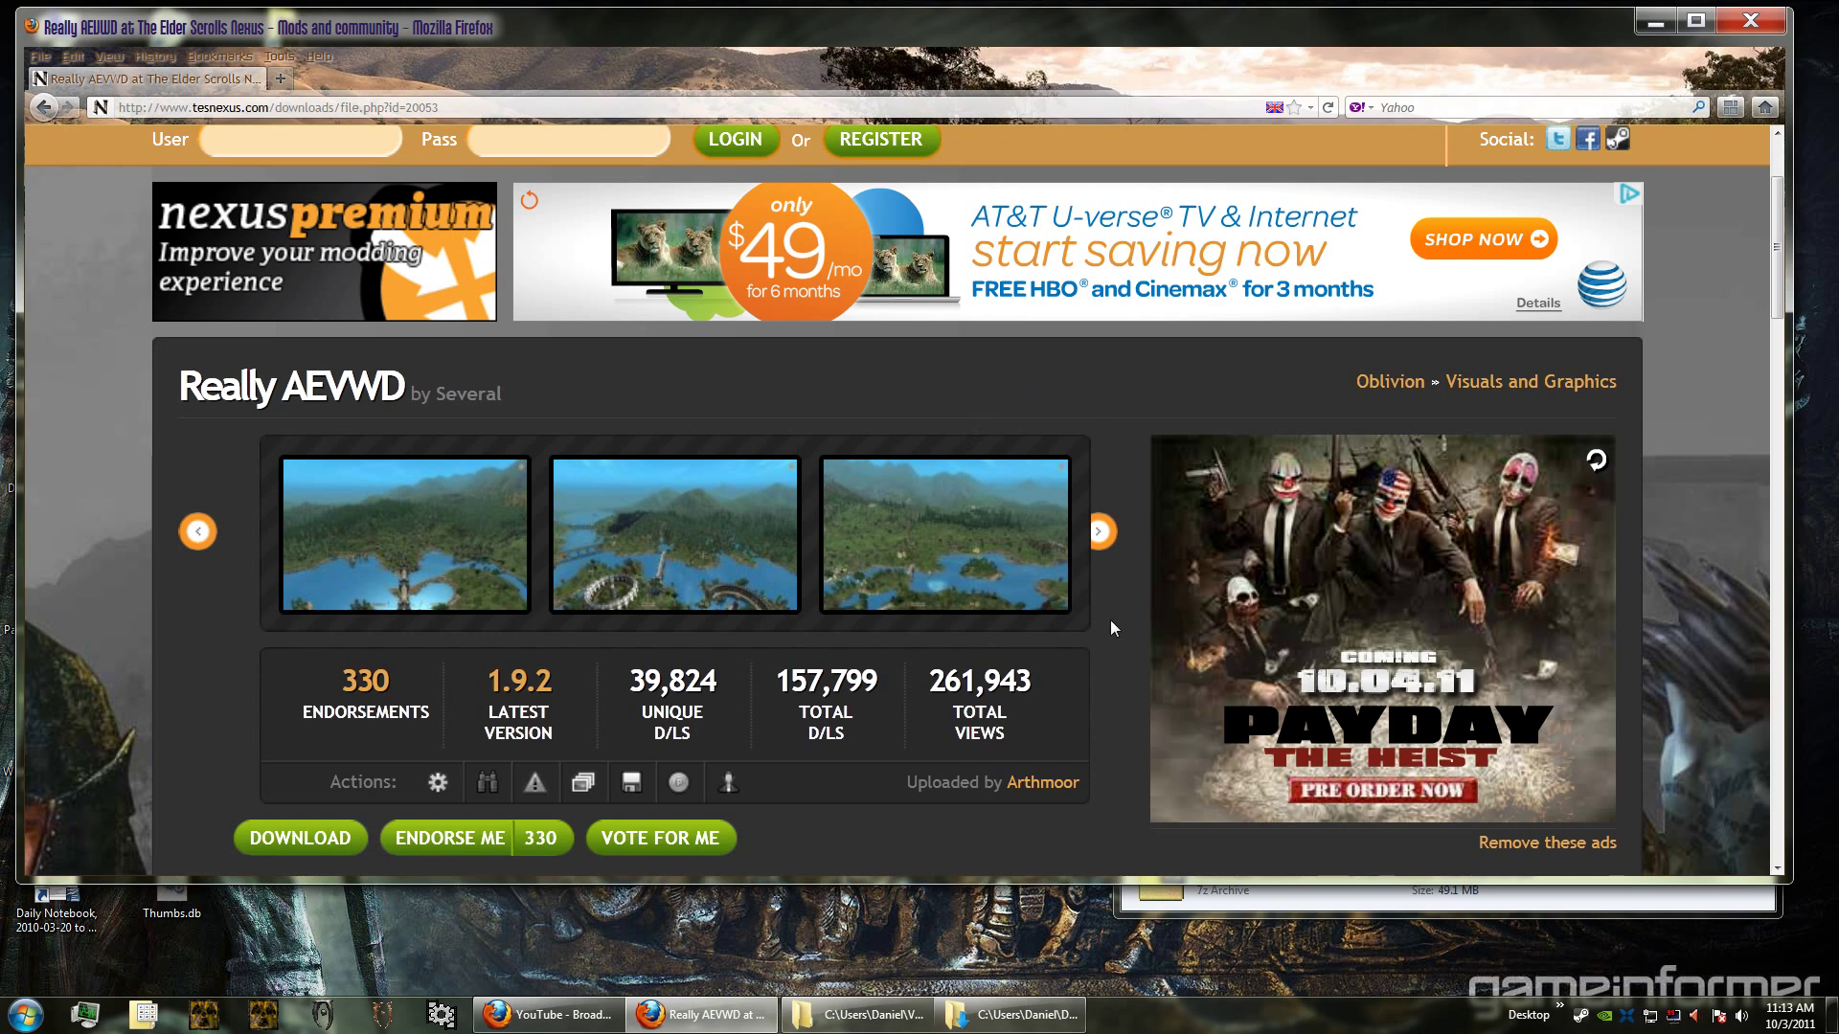
{"action": "scroll", "coordinate": [1100, 634], "scroll_direction": "down", "scroll_amount": 10}
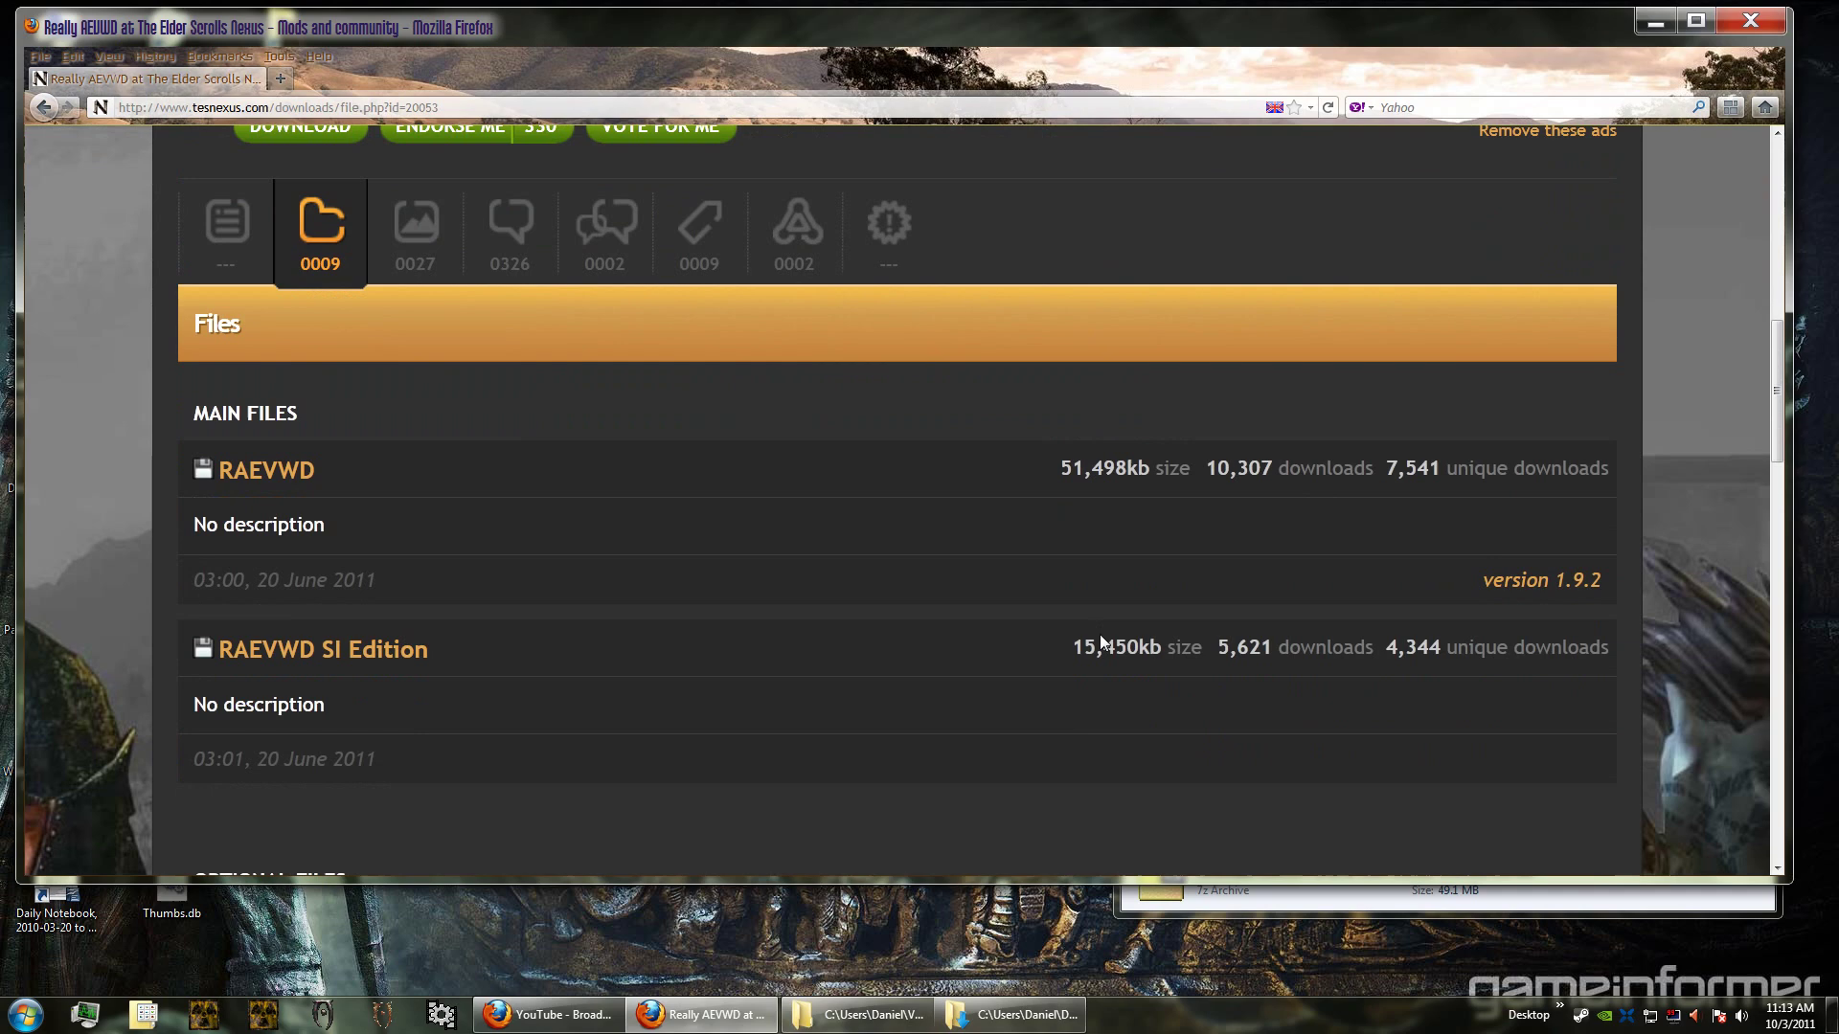
{"action": "scroll", "coordinate": [1101, 642], "scroll_direction": "down", "scroll_amount": 3}
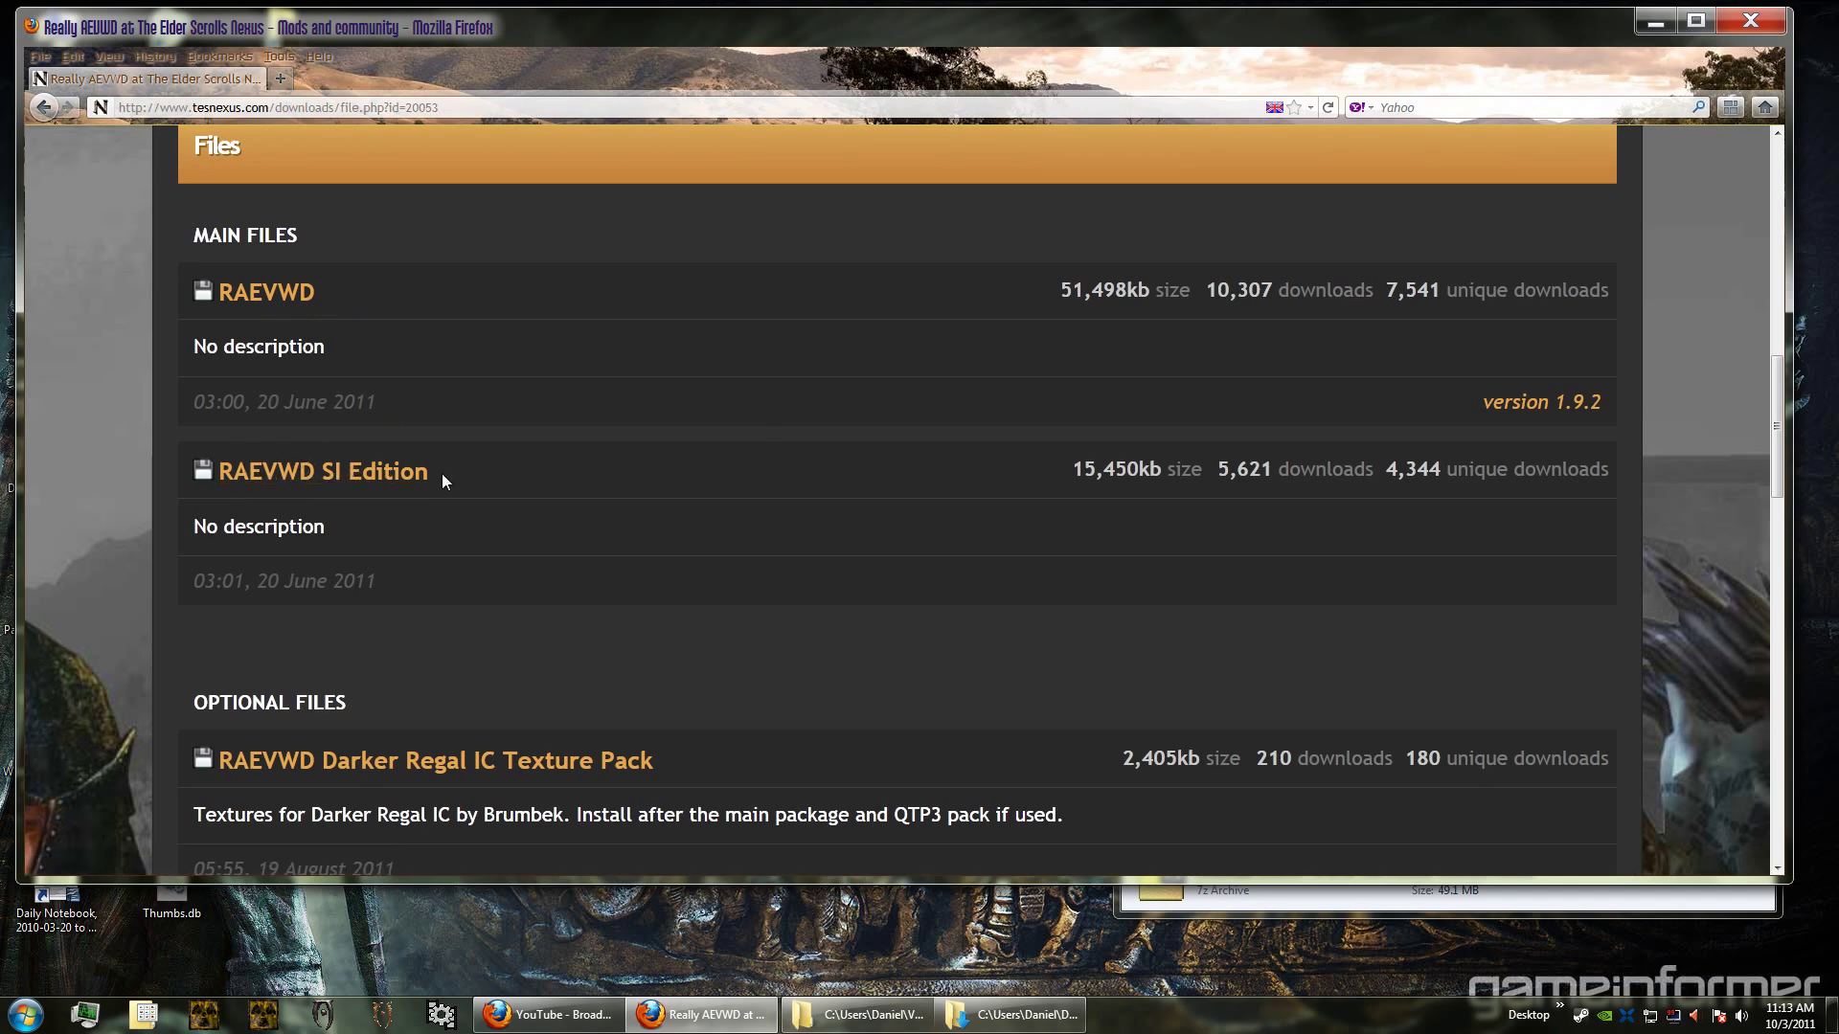
{"action": "scroll", "coordinate": [699, 542], "scroll_direction": "down", "scroll_amount": 5}
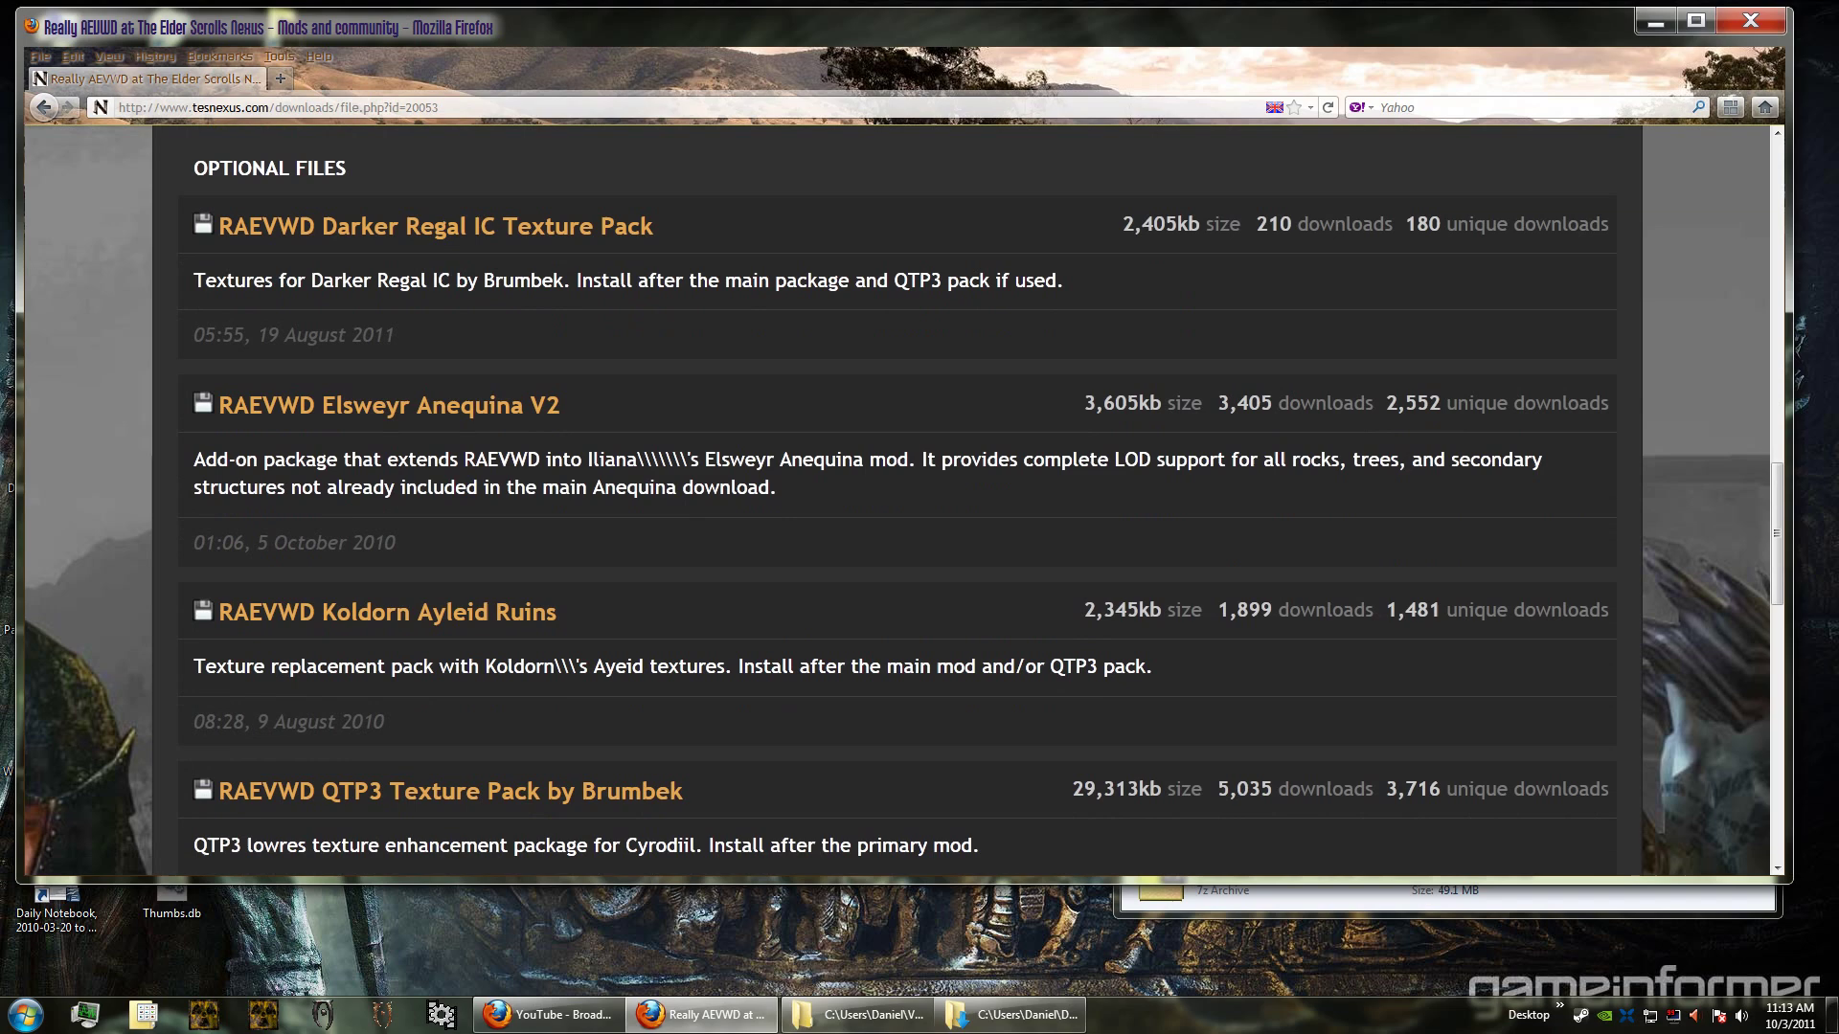
{"action": "scroll", "coordinate": [657, 461], "scroll_direction": "down", "scroll_amount": 3}
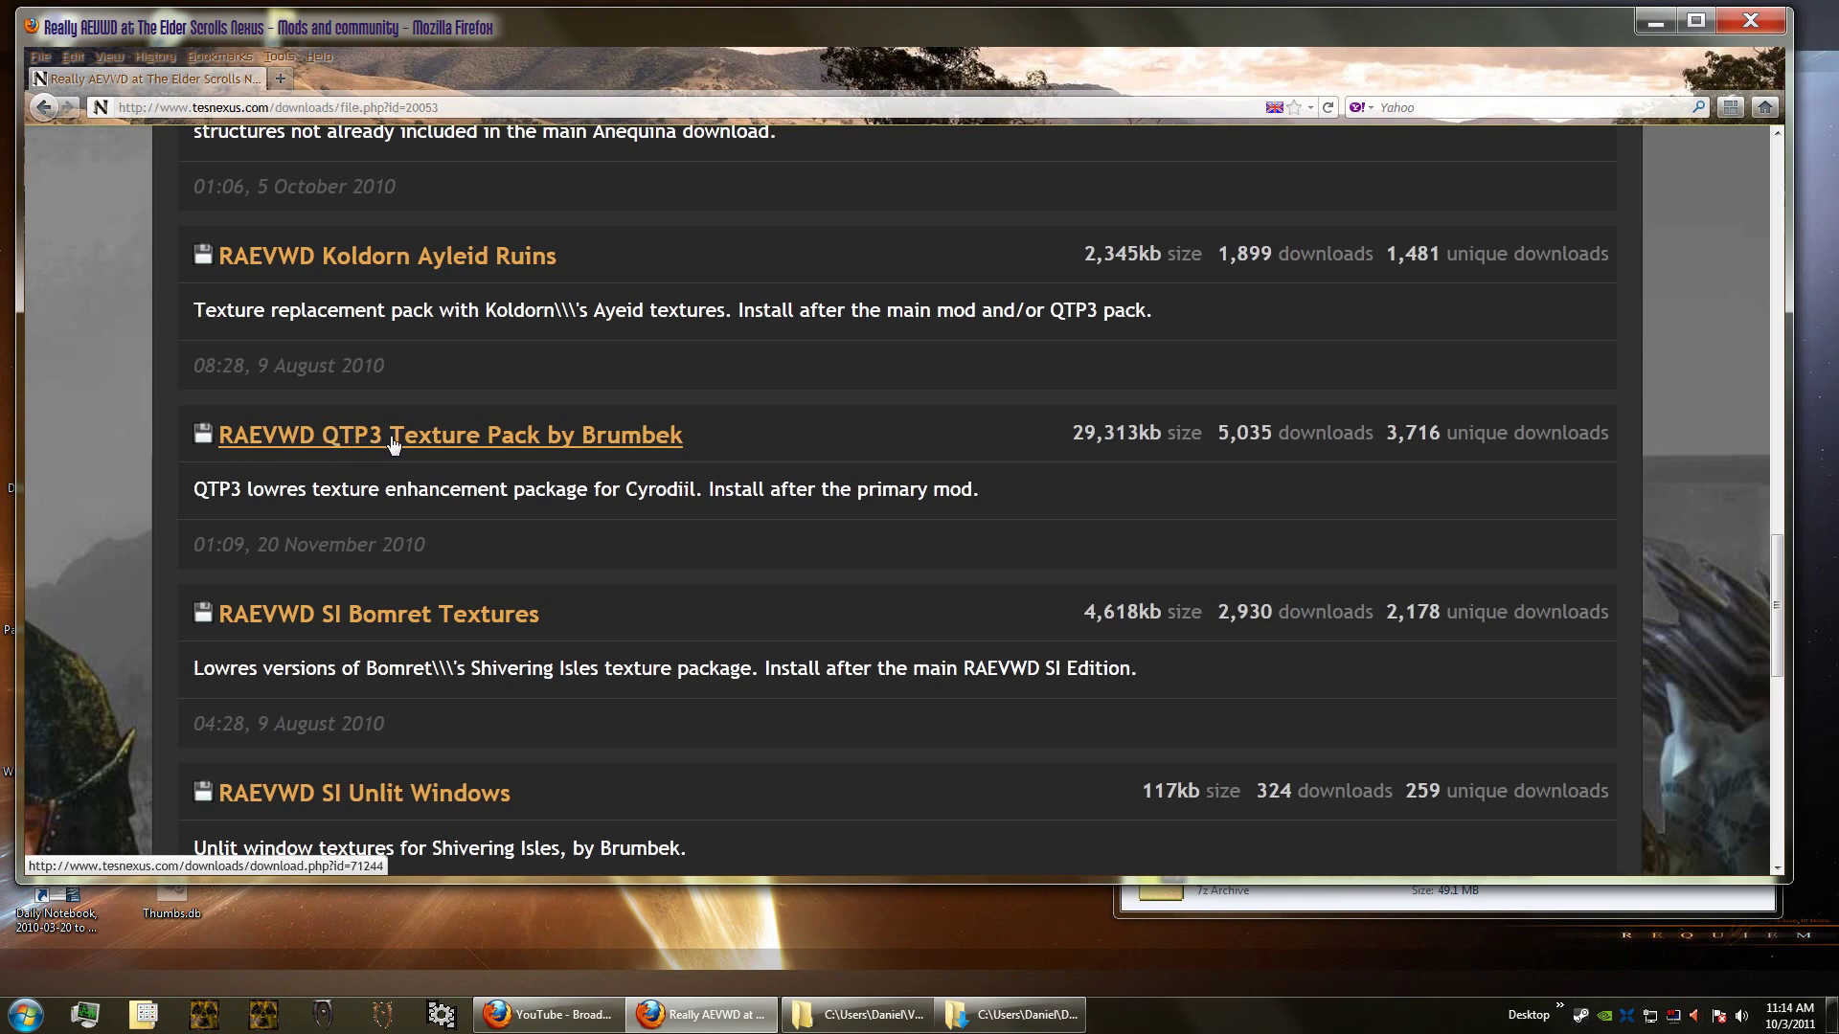
{"action": "scroll", "coordinate": [604, 520], "scroll_direction": "up", "scroll_amount": 15}
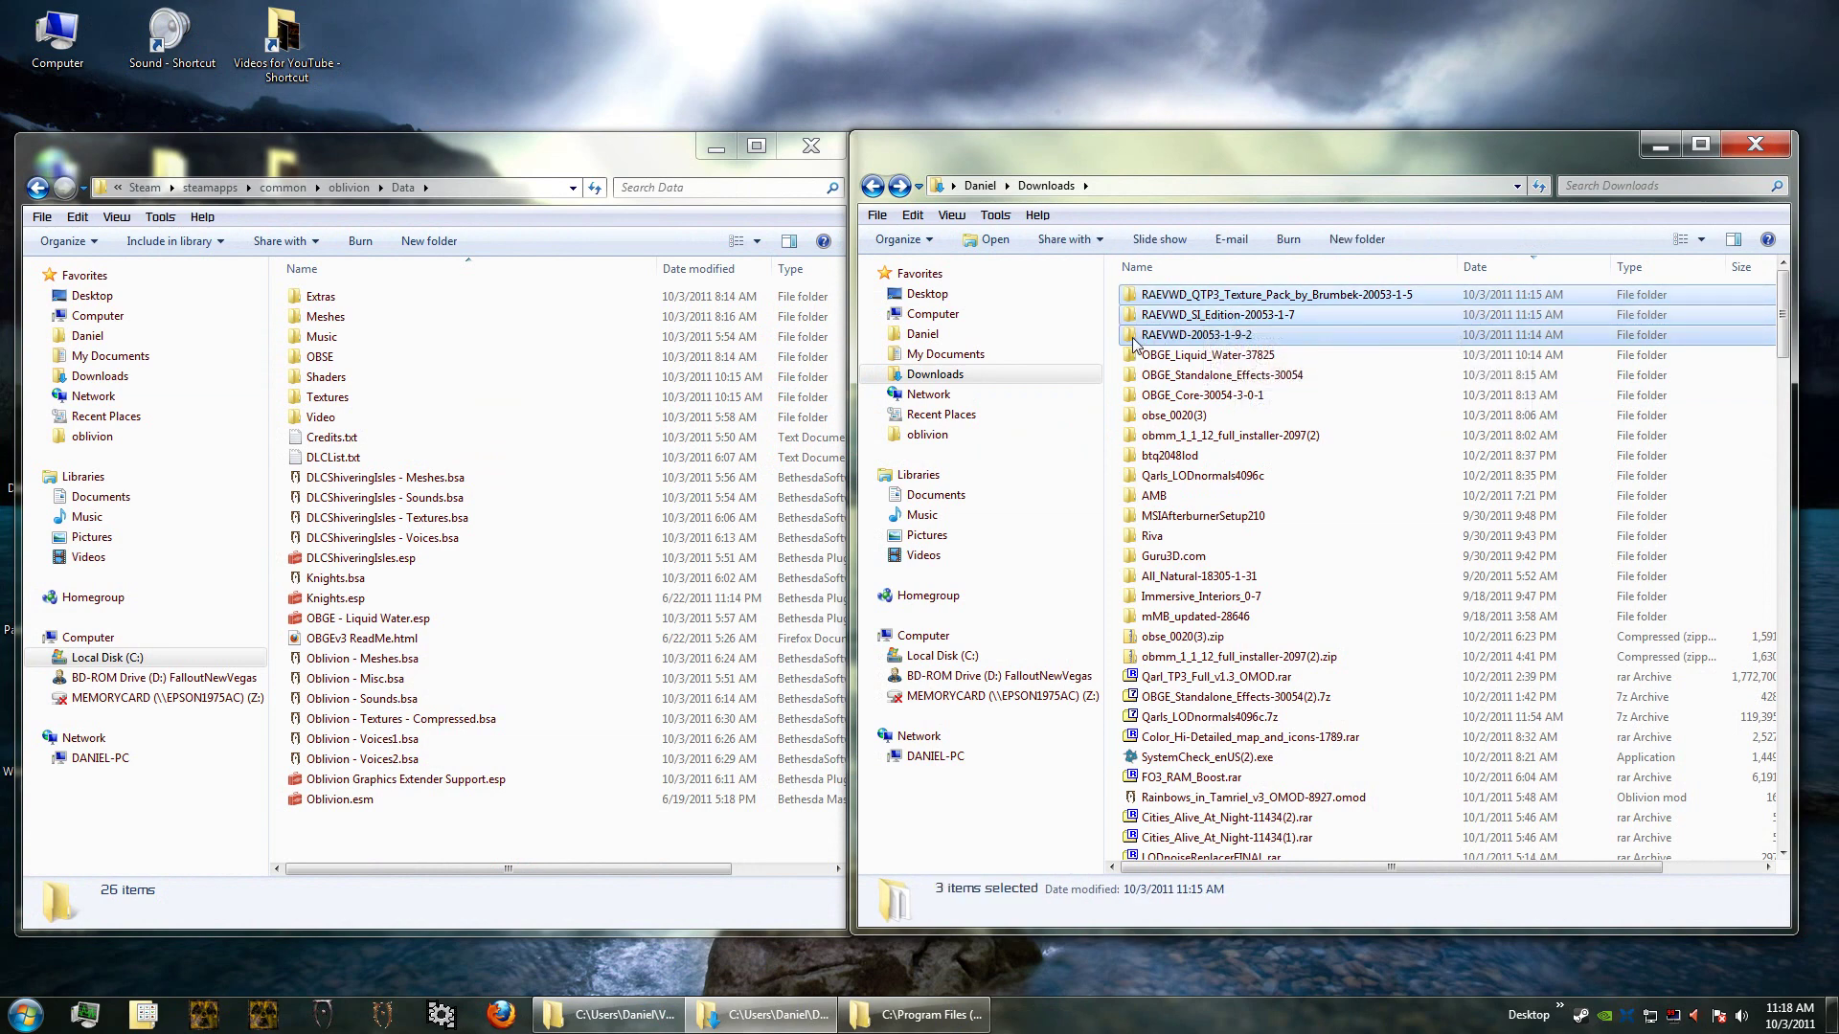
Step: Open the RAEVWD-20053-1-9-2 folder in Downloads and view its RAEVWD-README.txt, closing the file when done
{"action": "mouse_move", "coordinate": [1236, 341]}
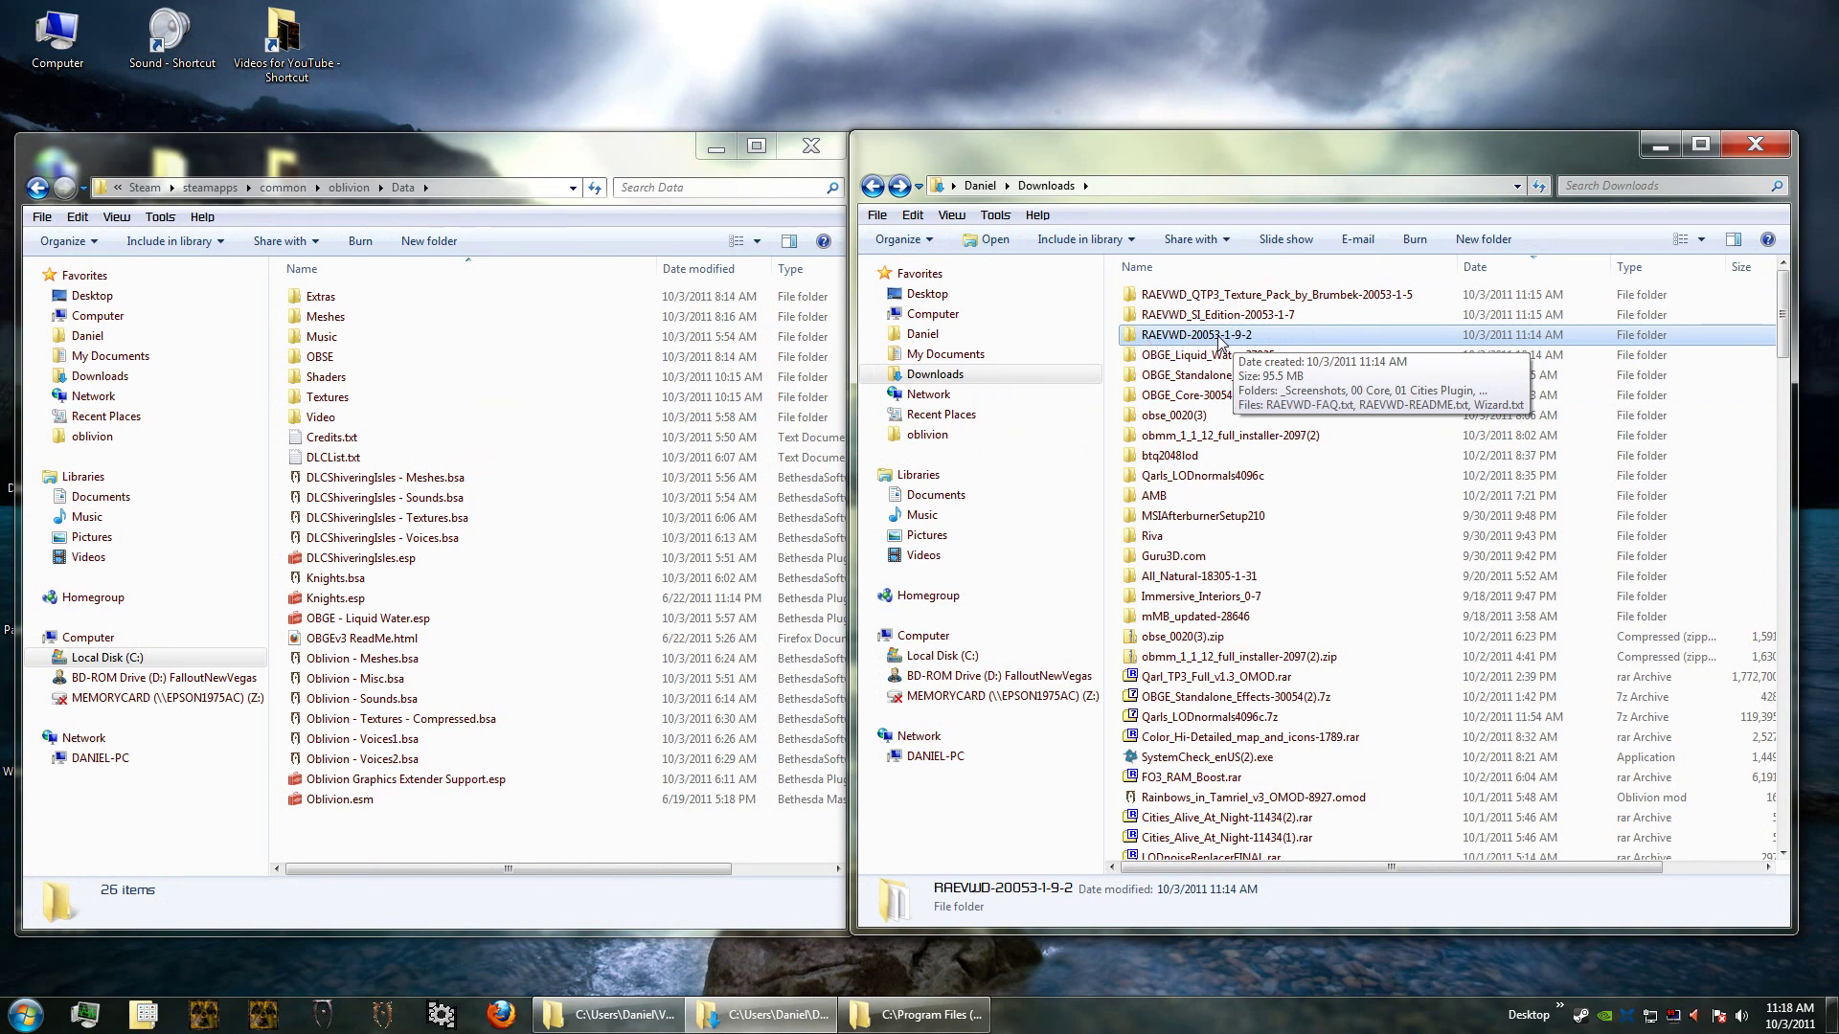
{"action": "double_click", "coordinate": [1231, 335]}
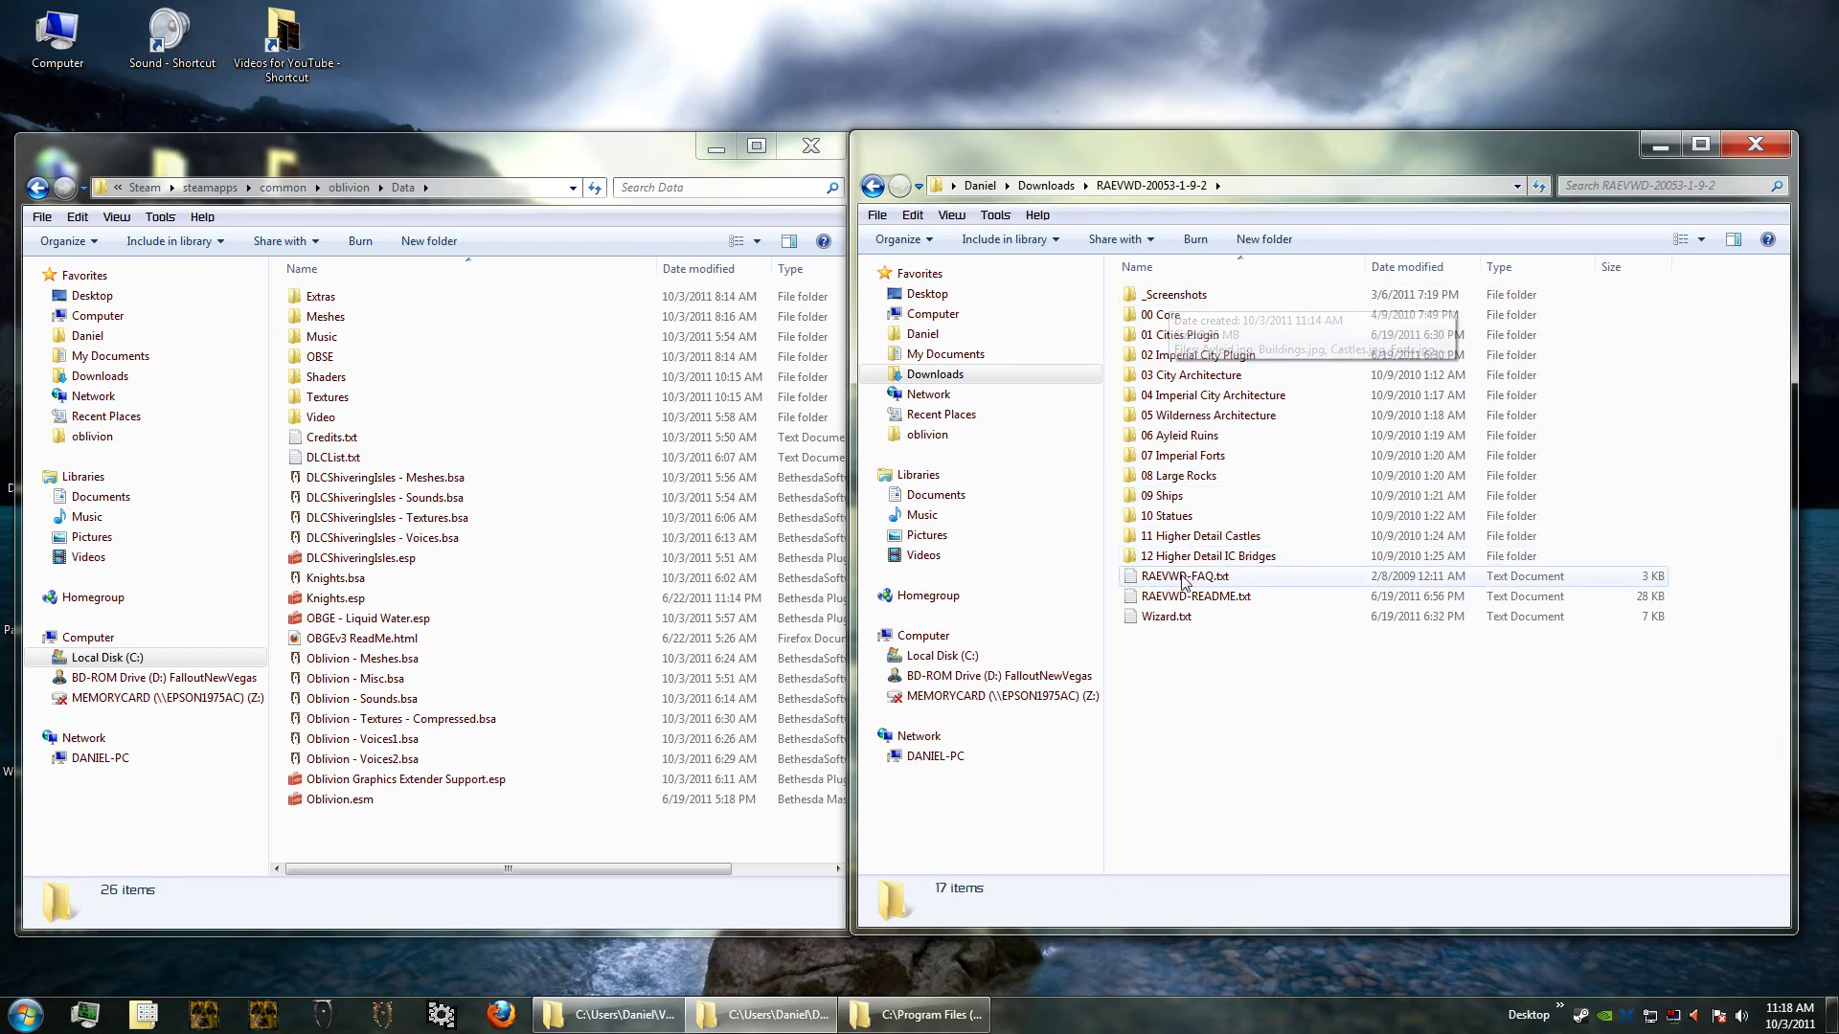
{"action": "double_click", "coordinate": [1217, 596]}
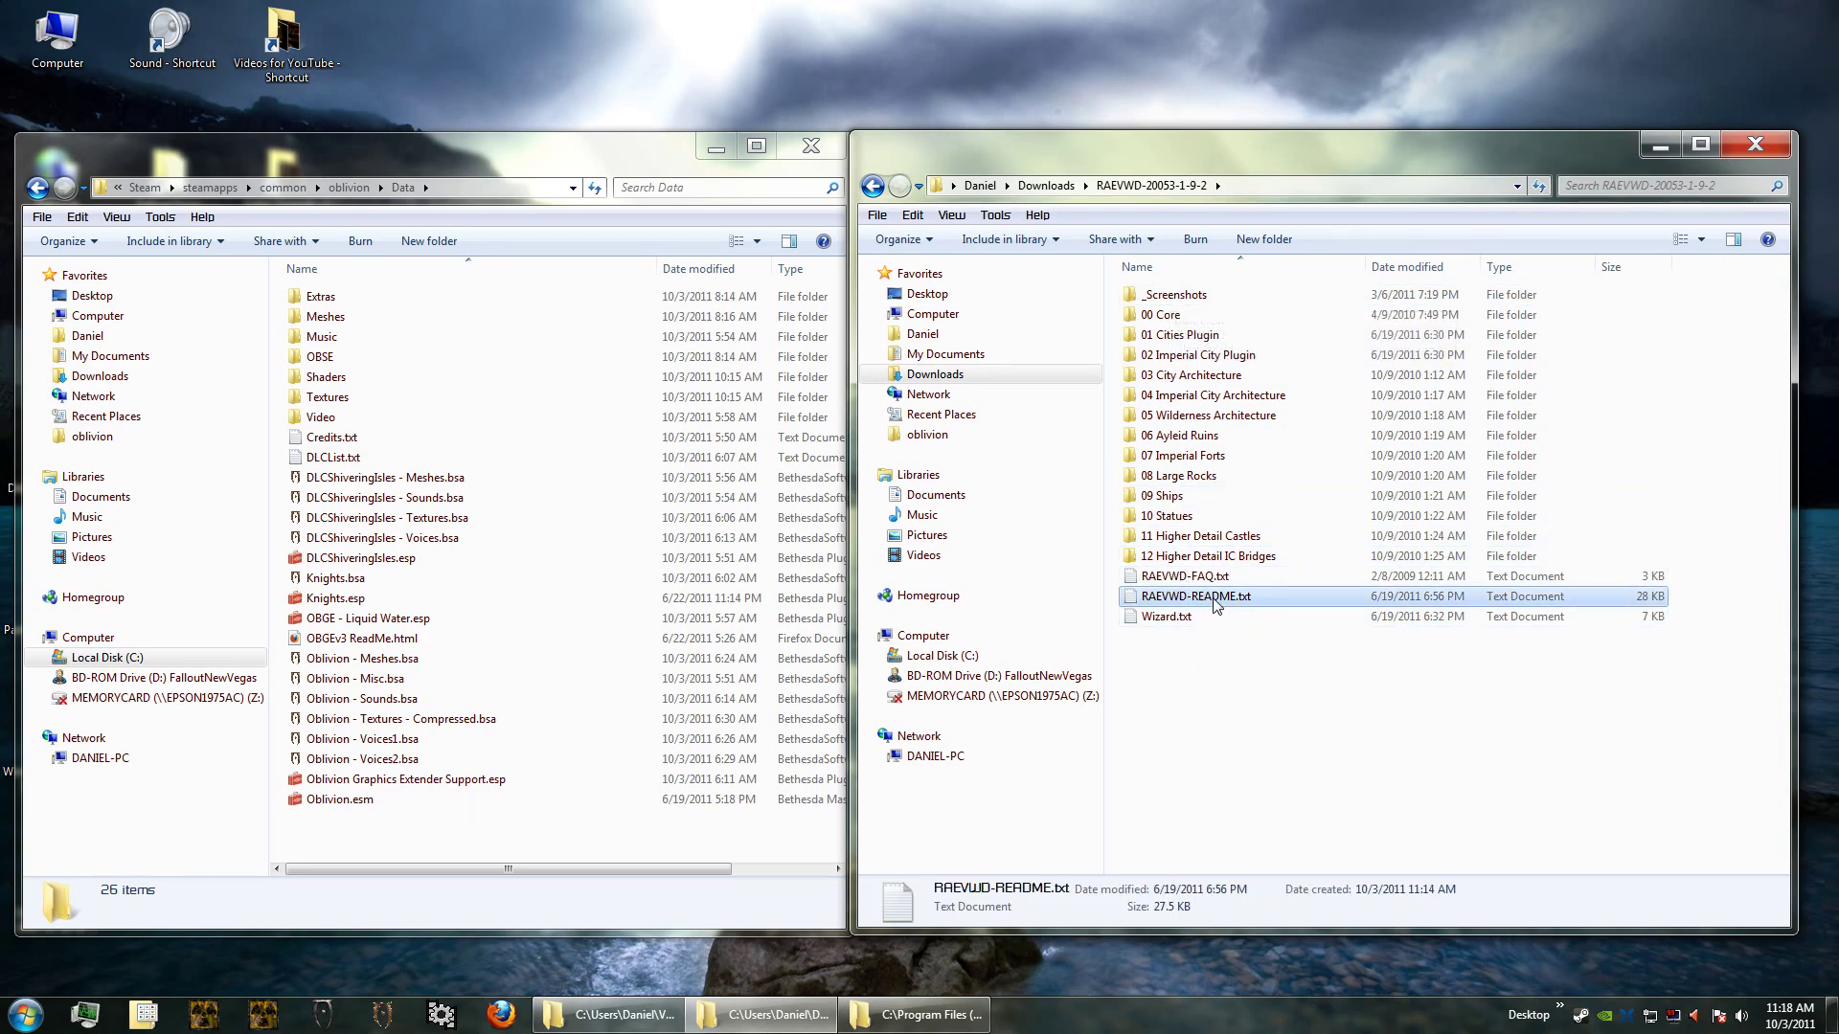
{"action": "left_click_drag", "start_coordinate": [1009, 163], "coordinate": [411, 51]}
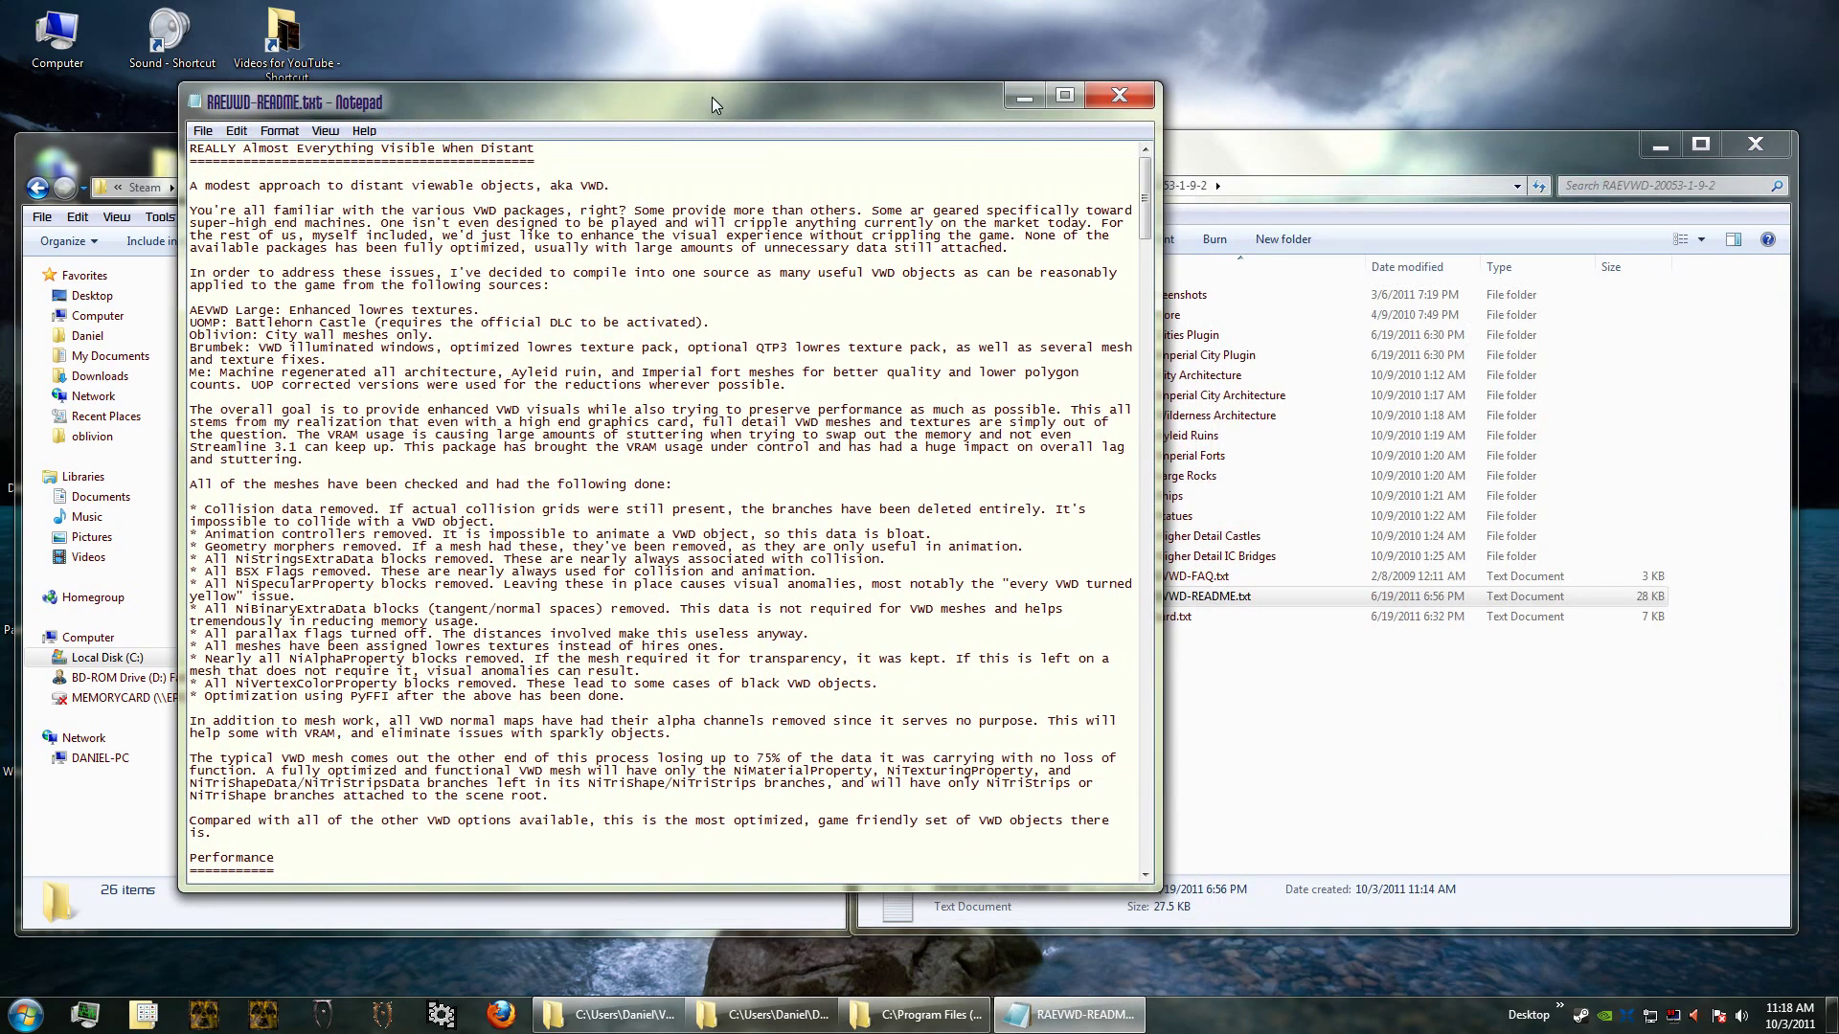
{"action": "left_click_drag", "start_coordinate": [1037, 168], "coordinate": [1035, 239]}
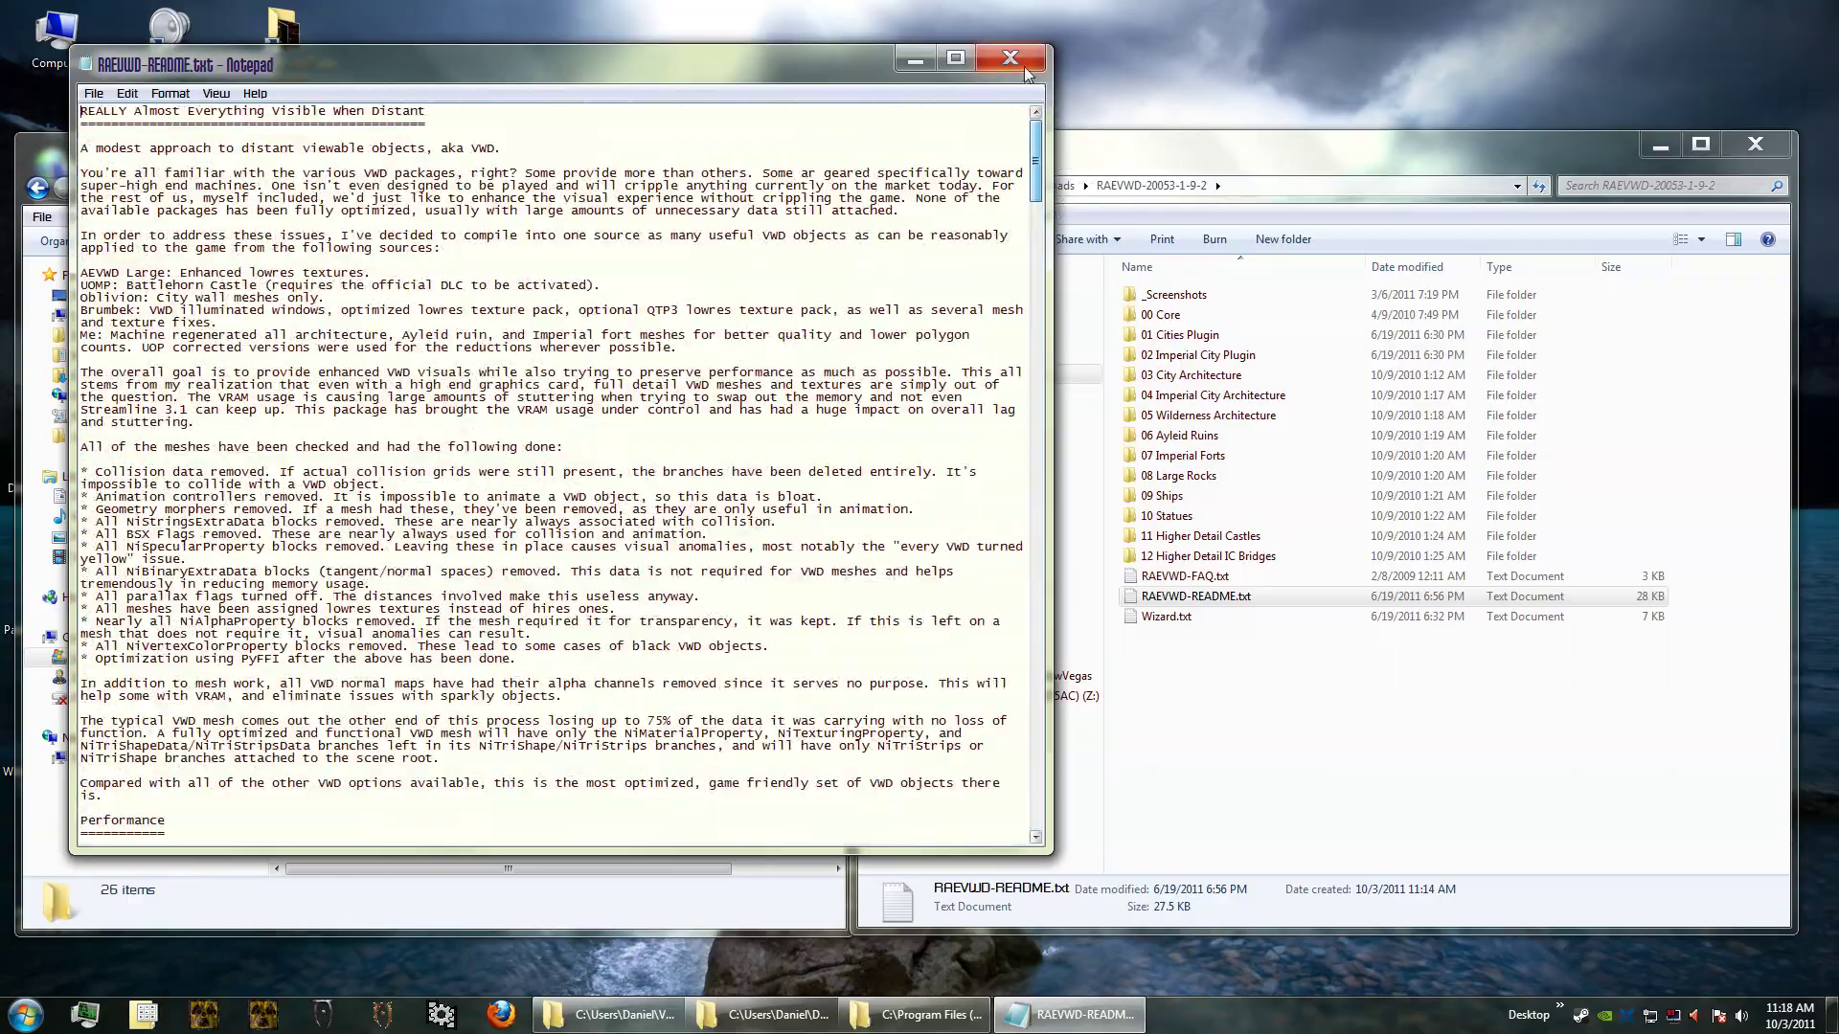
{"action": "left_click", "coordinate": [1010, 57]}
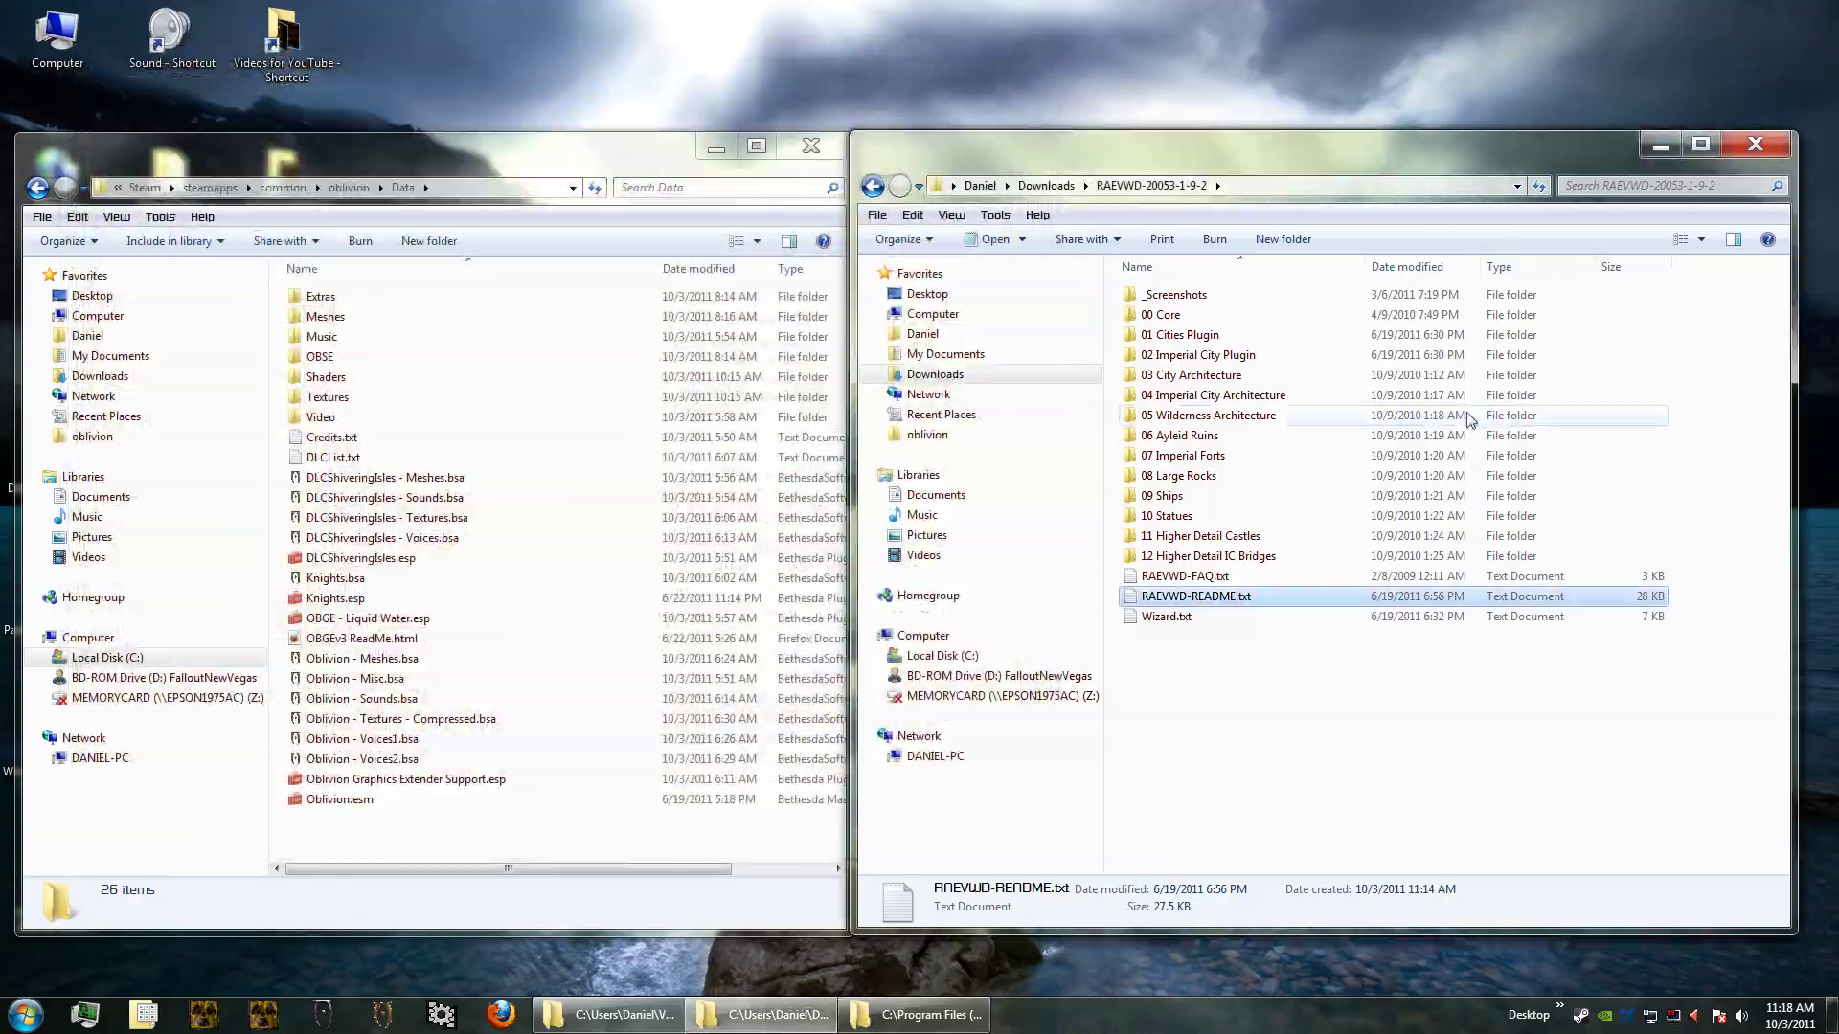
Step: Copy the Meshes and Textures folders from 00 Core into the Oblivion Data folder, merging them with the existing folders
{"action": "left_click", "coordinate": [1171, 315]}
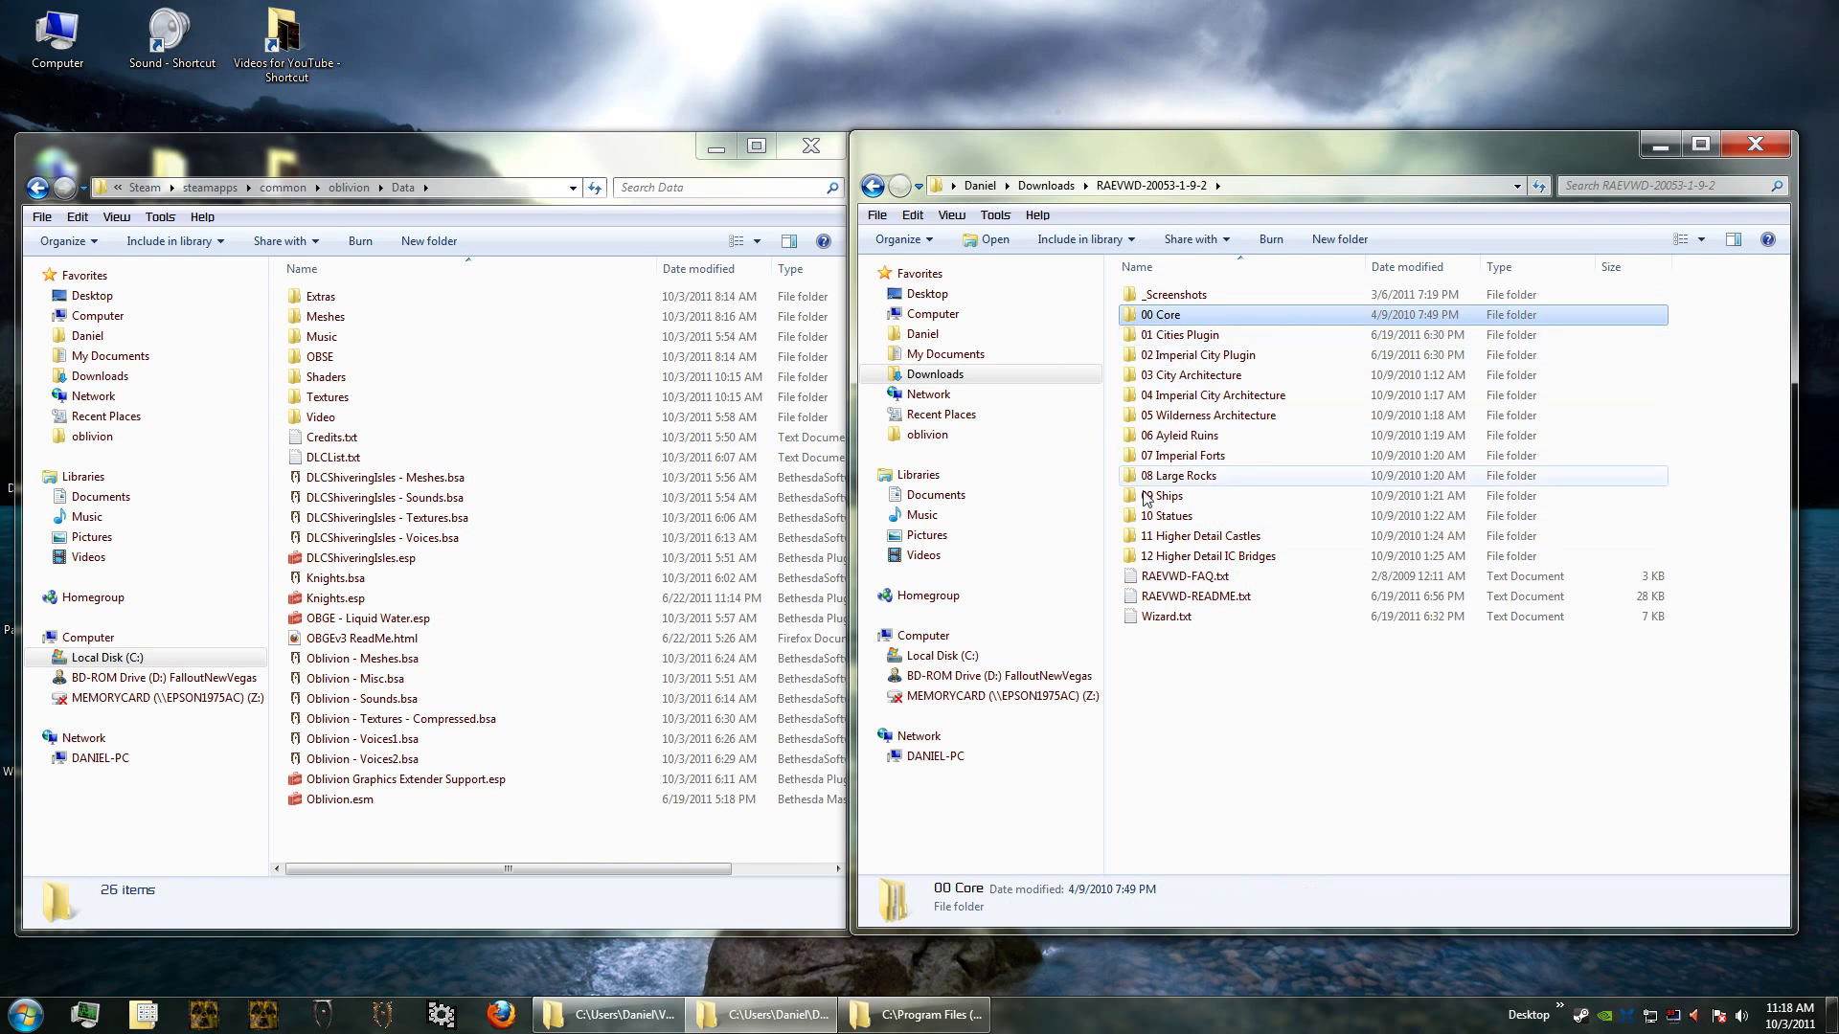
{"action": "left_click", "coordinate": [1161, 557]}
{"action": "left_click", "coordinate": [1163, 316]}
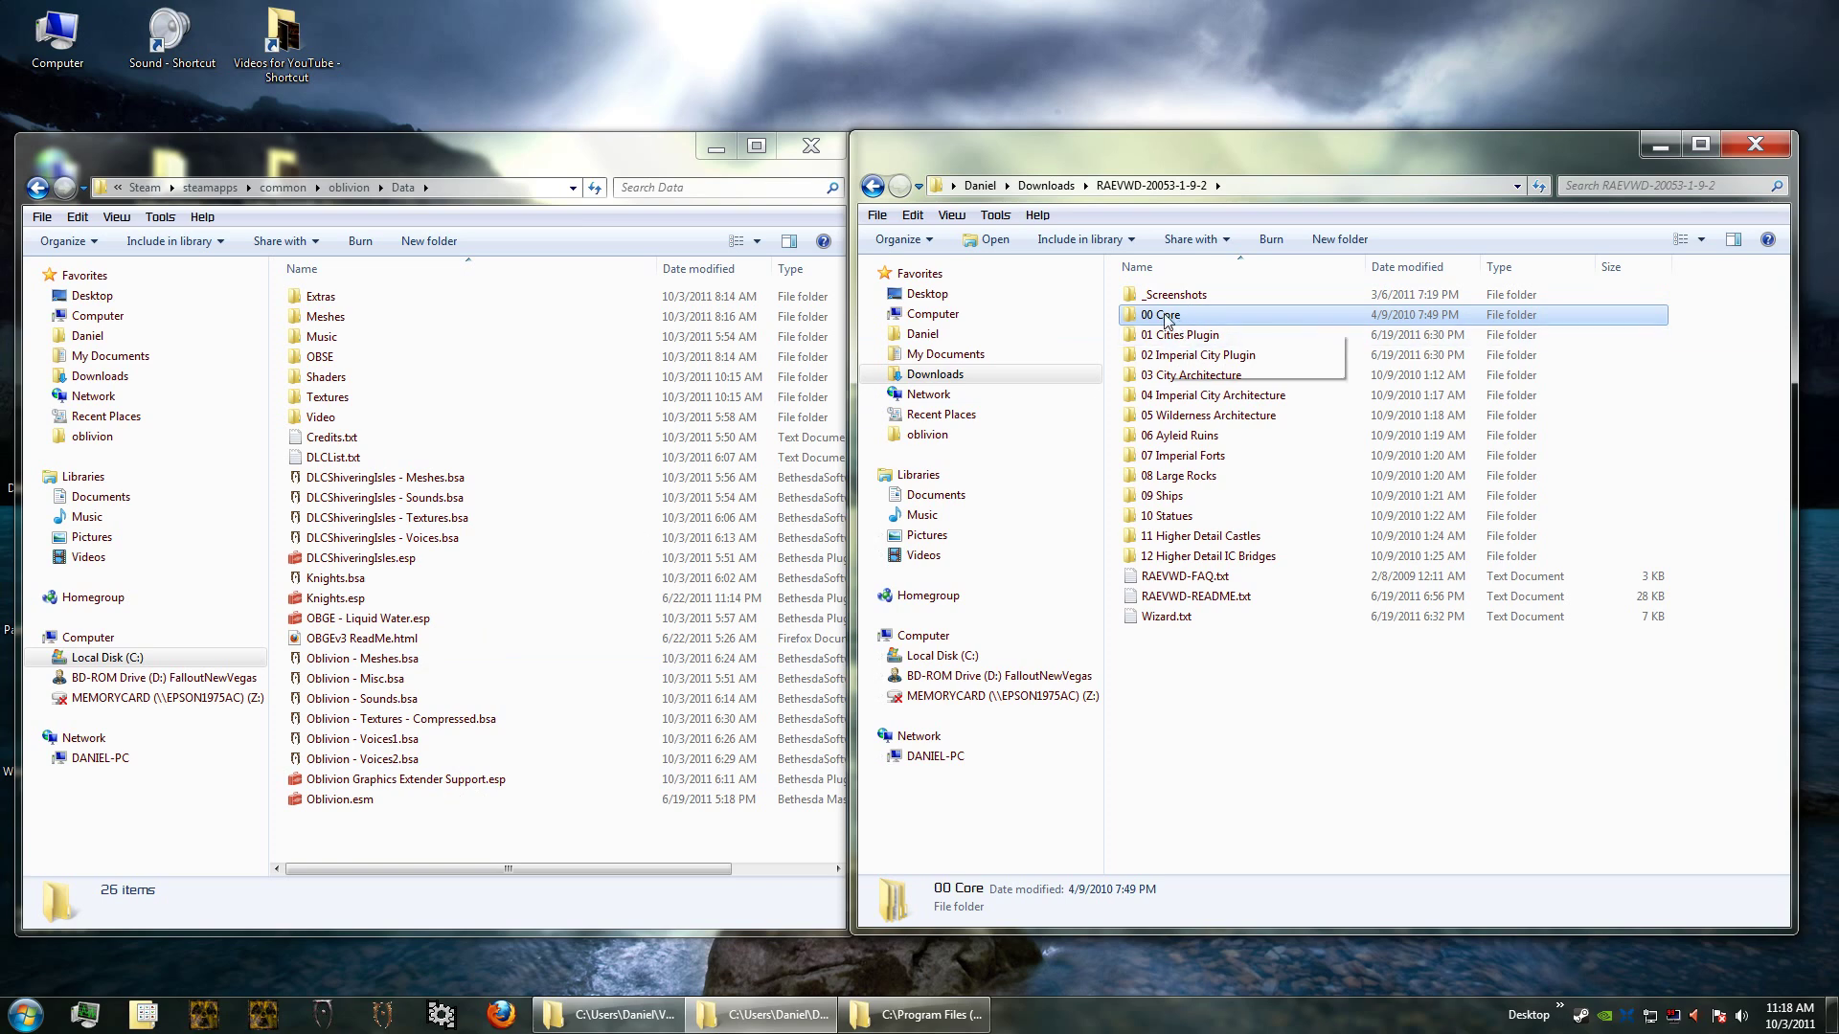
{"action": "double_click", "coordinate": [1167, 319]}
{"action": "left_click_drag", "start_coordinate": [1313, 443], "coordinate": [1155, 275]}
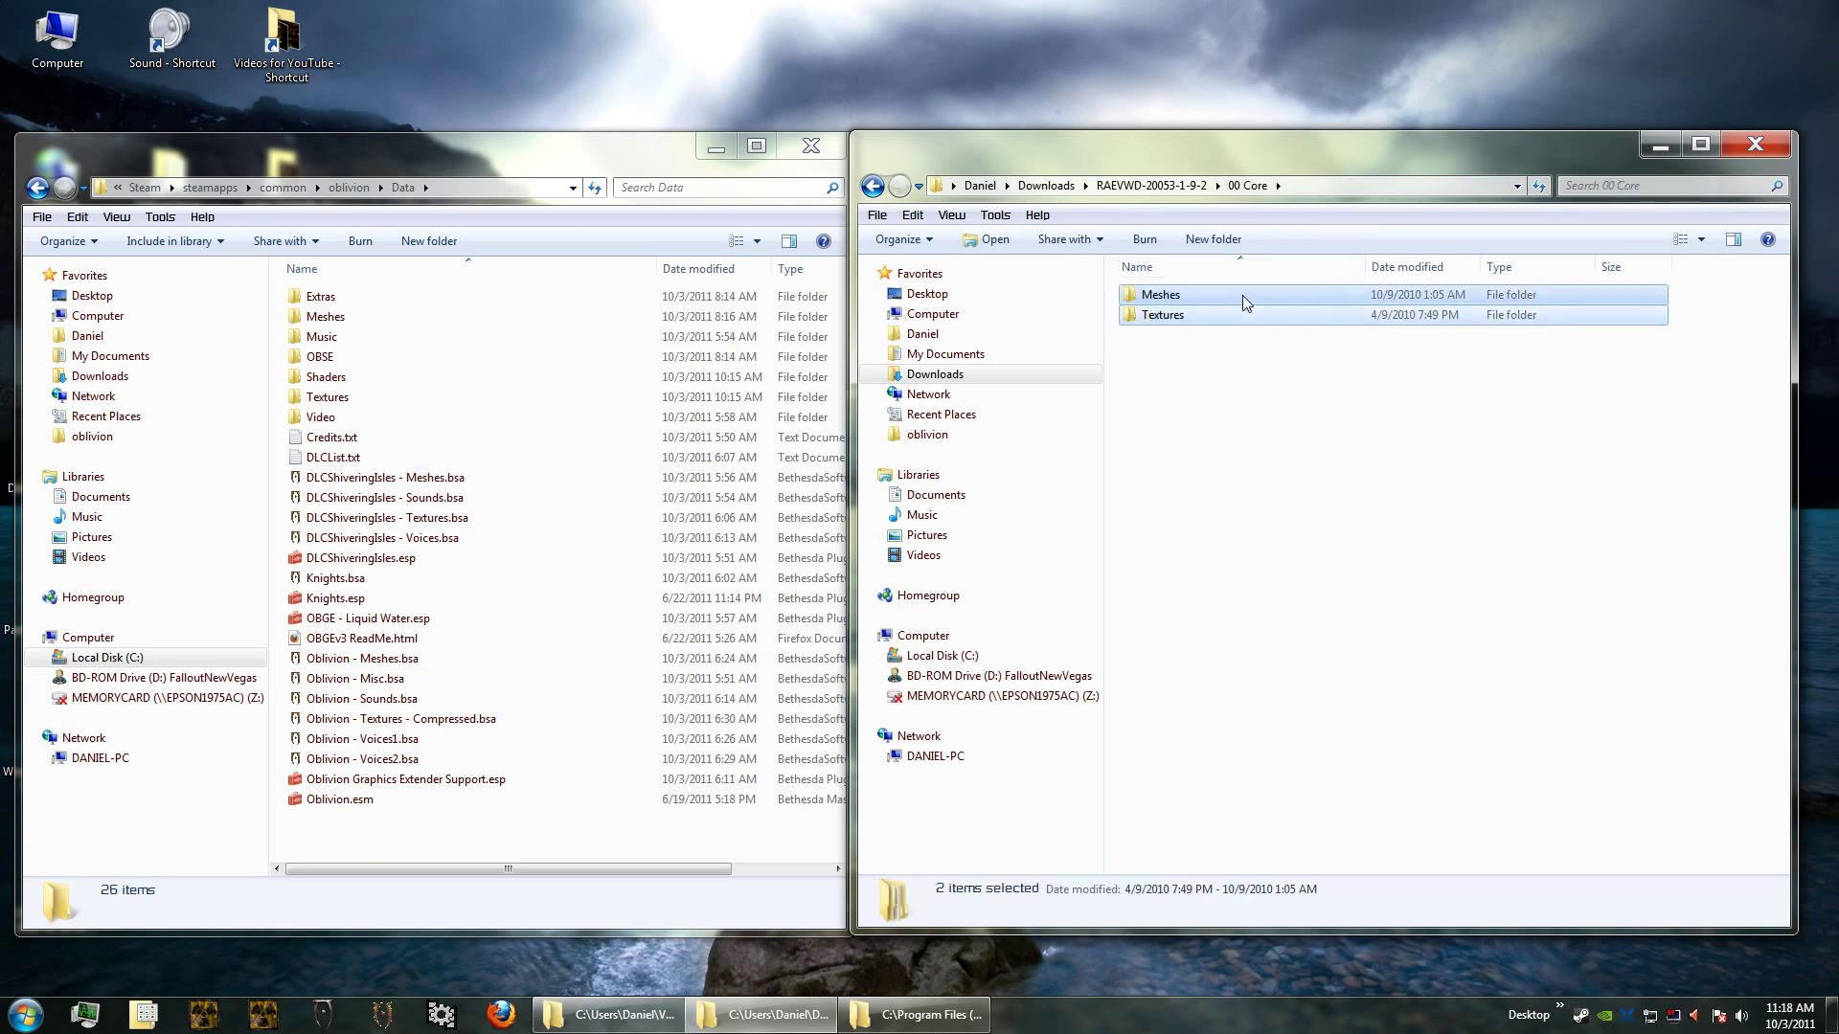
{"action": "left_click", "coordinate": [374, 844]}
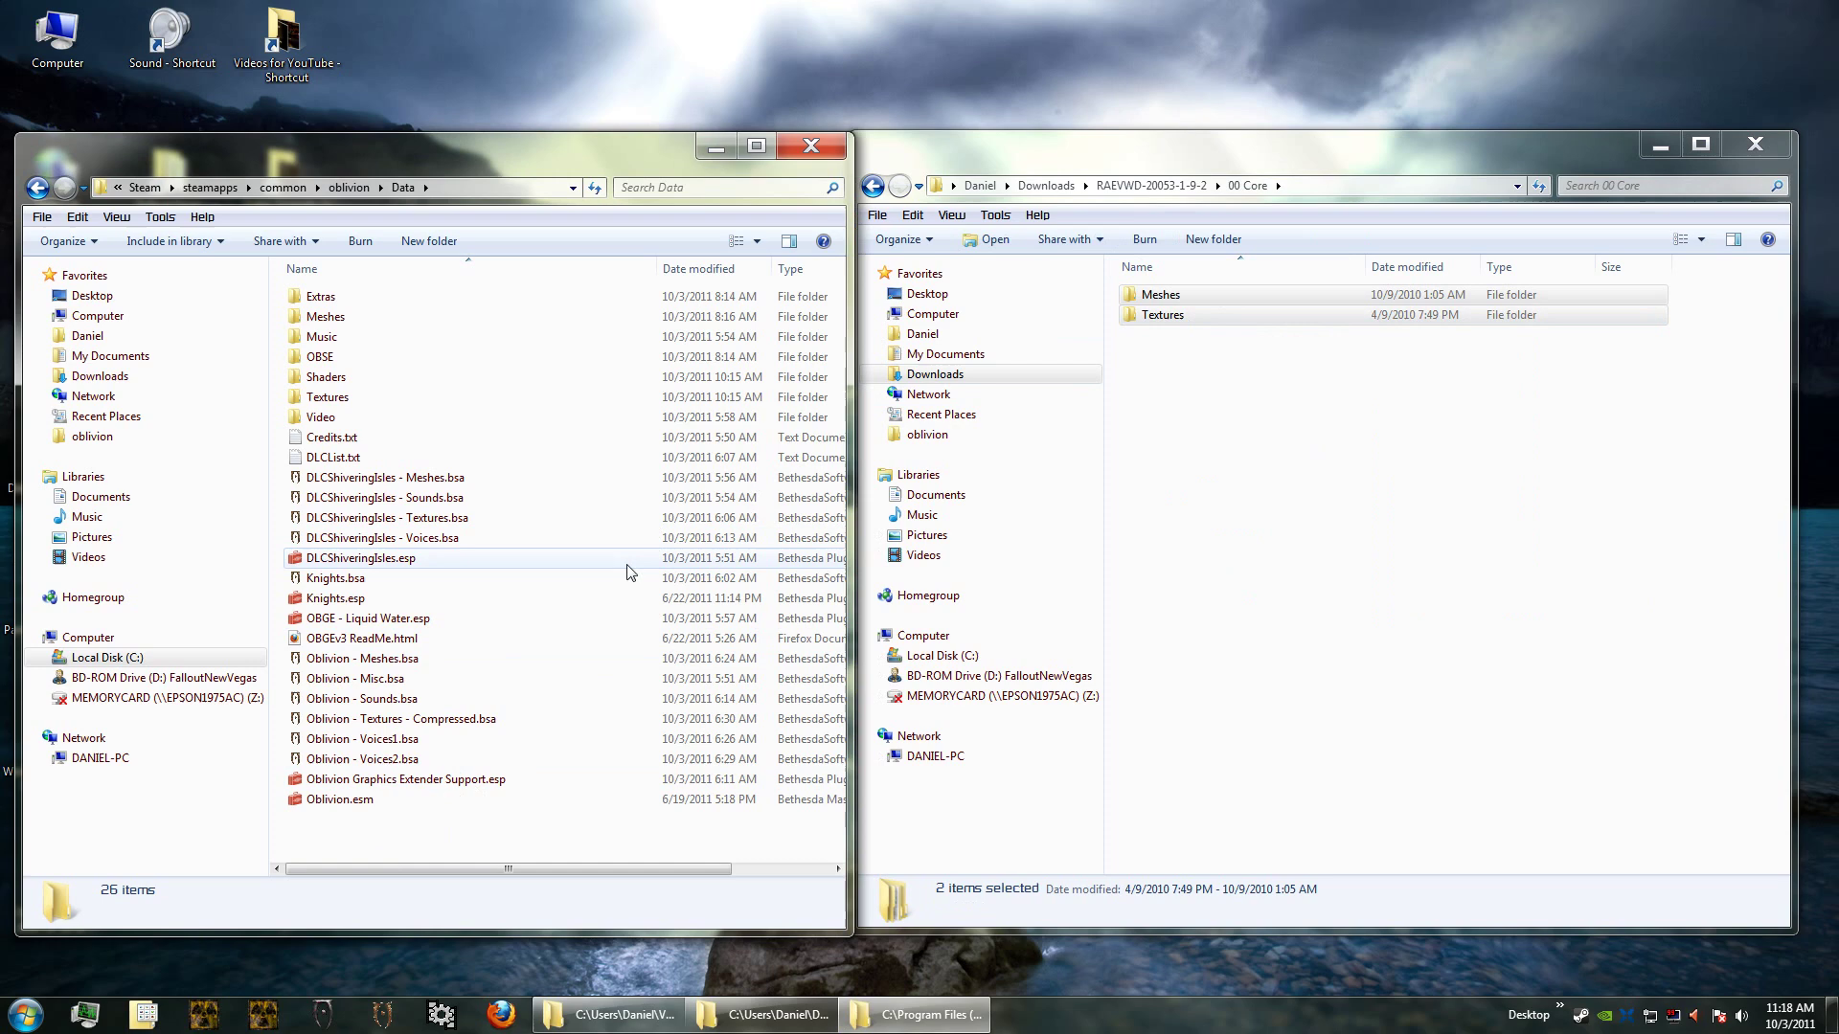
{"action": "key", "text": "ctrl+v"}
{"action": "left_click", "coordinate": [751, 722]}
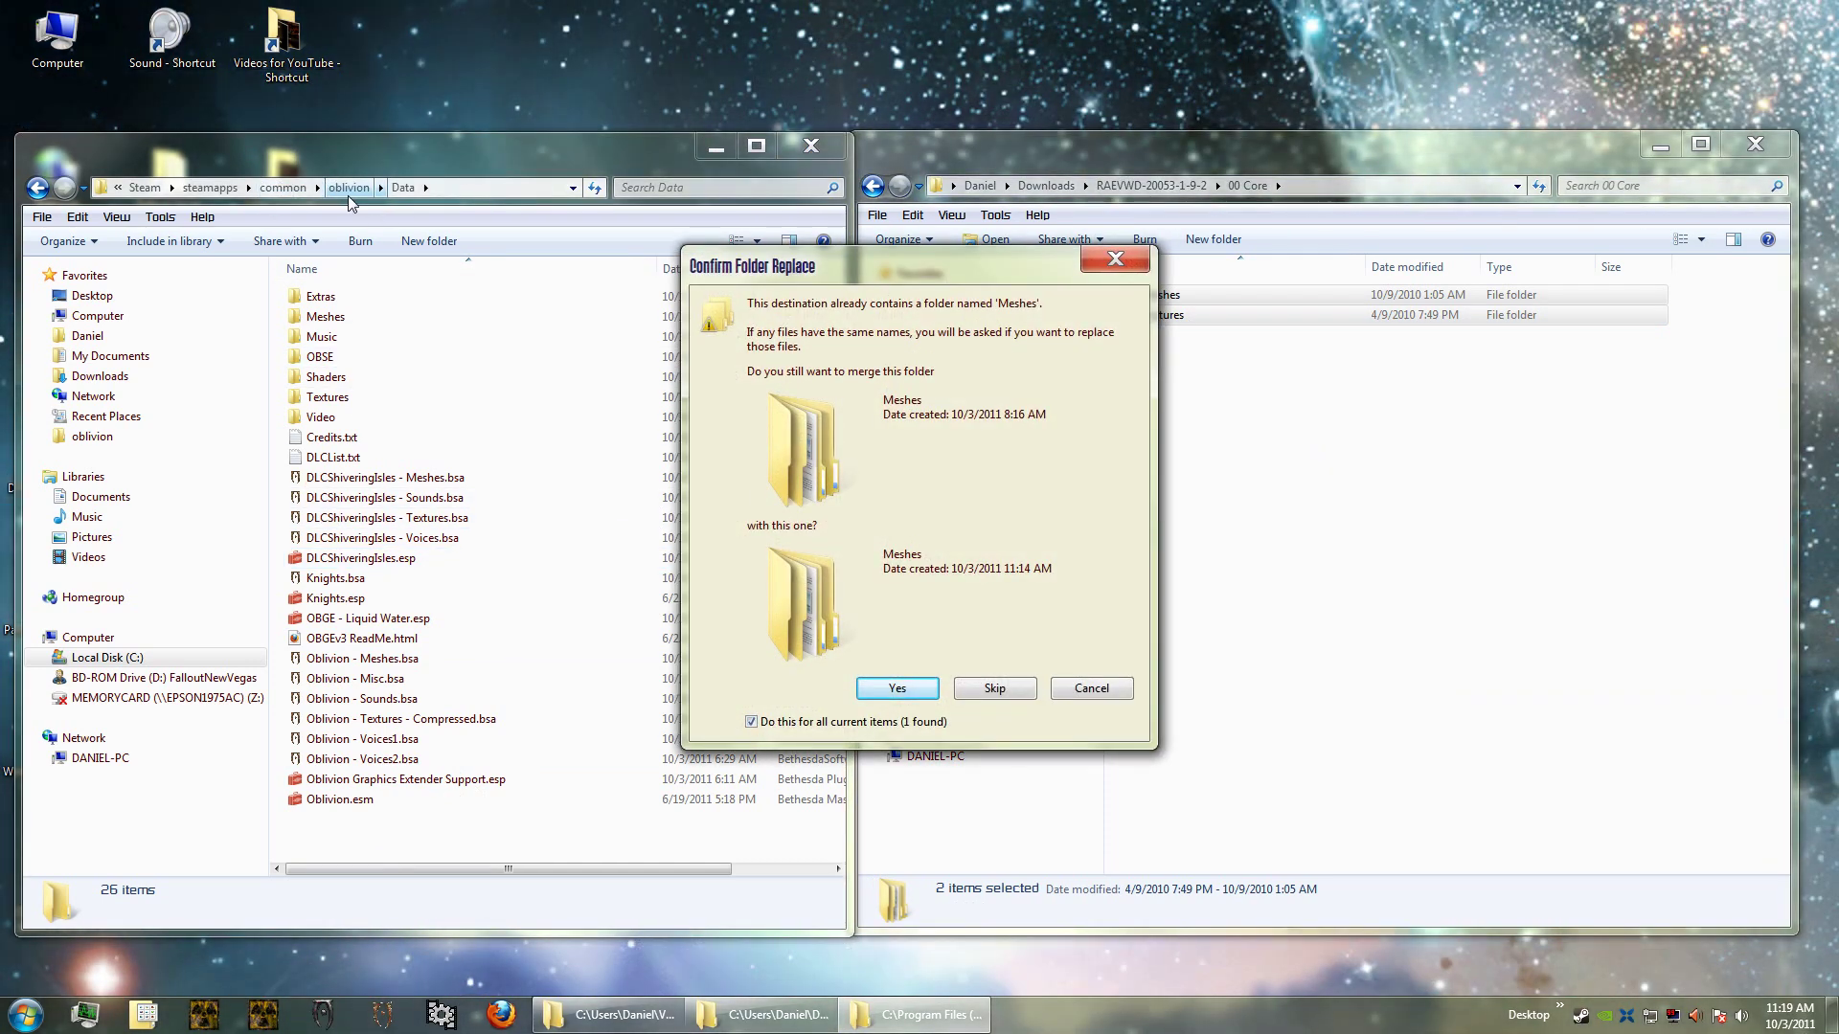
{"action": "left_click", "coordinate": [894, 690]}
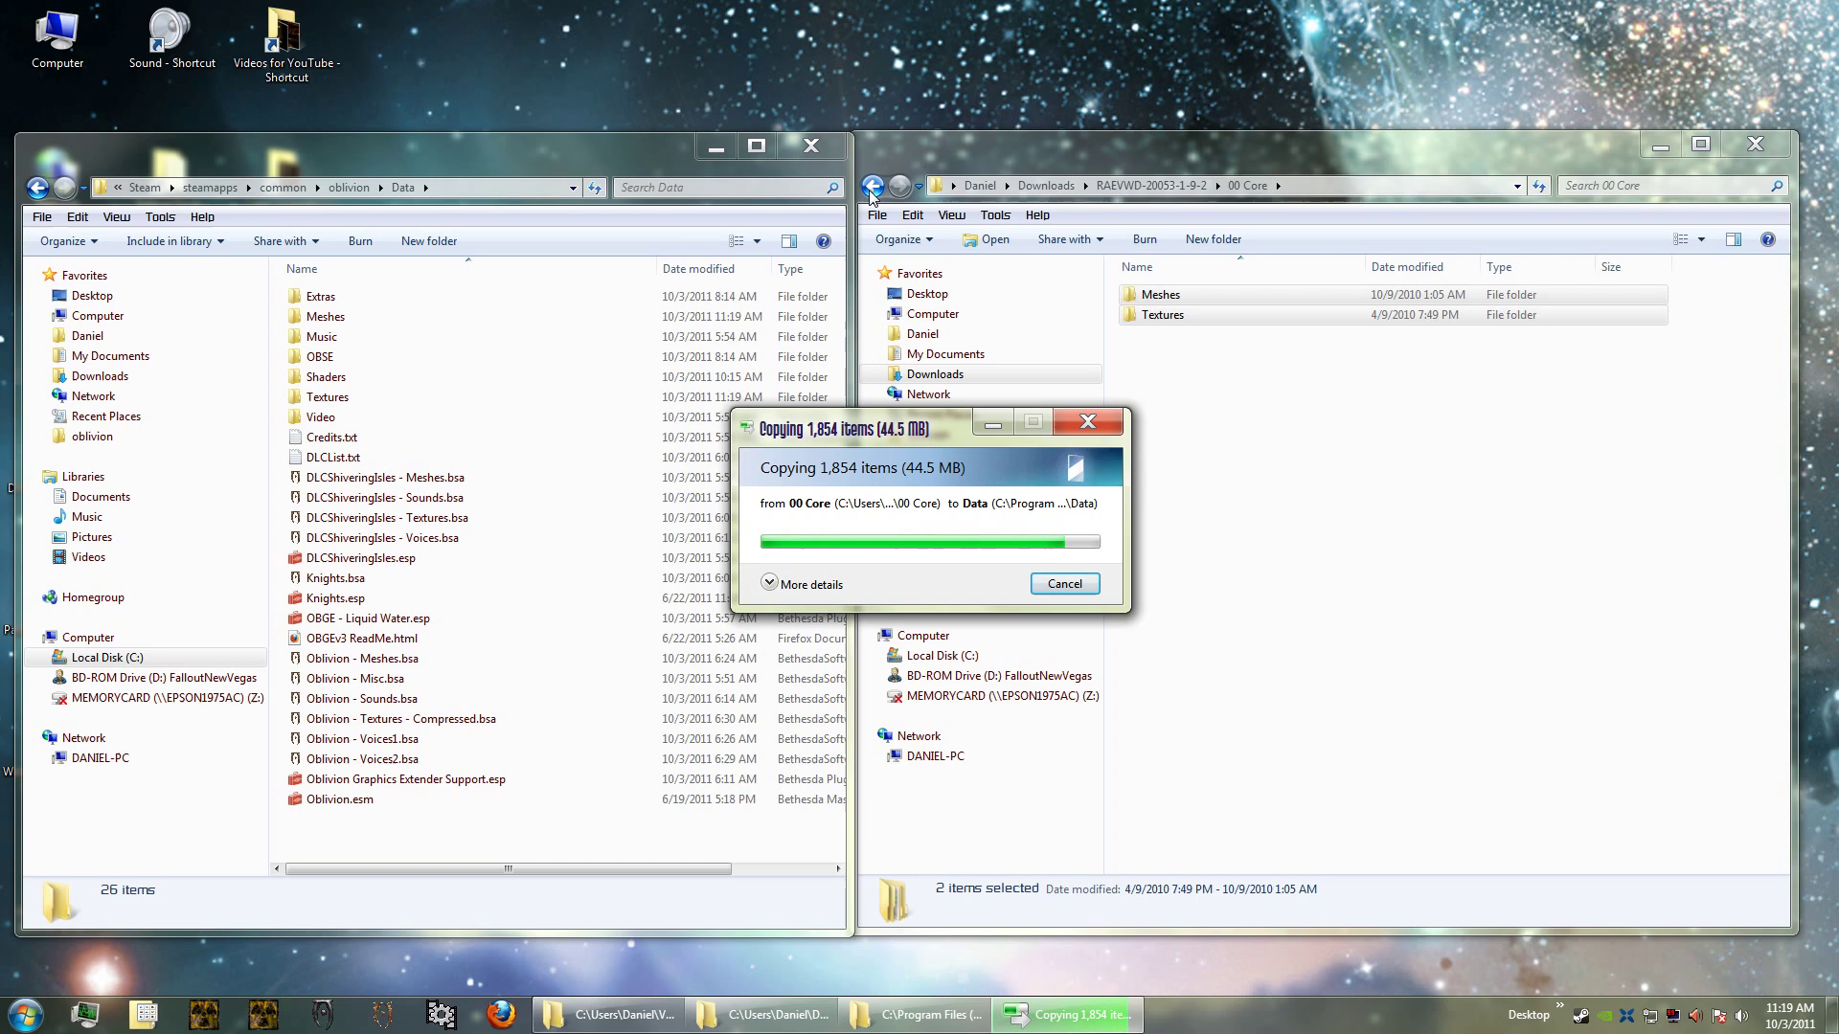
Step: Move RAEVWD Cities.esp from the 01 Cities Plugin folder into the Oblivion Data folder
{"action": "left_click", "coordinate": [871, 190]}
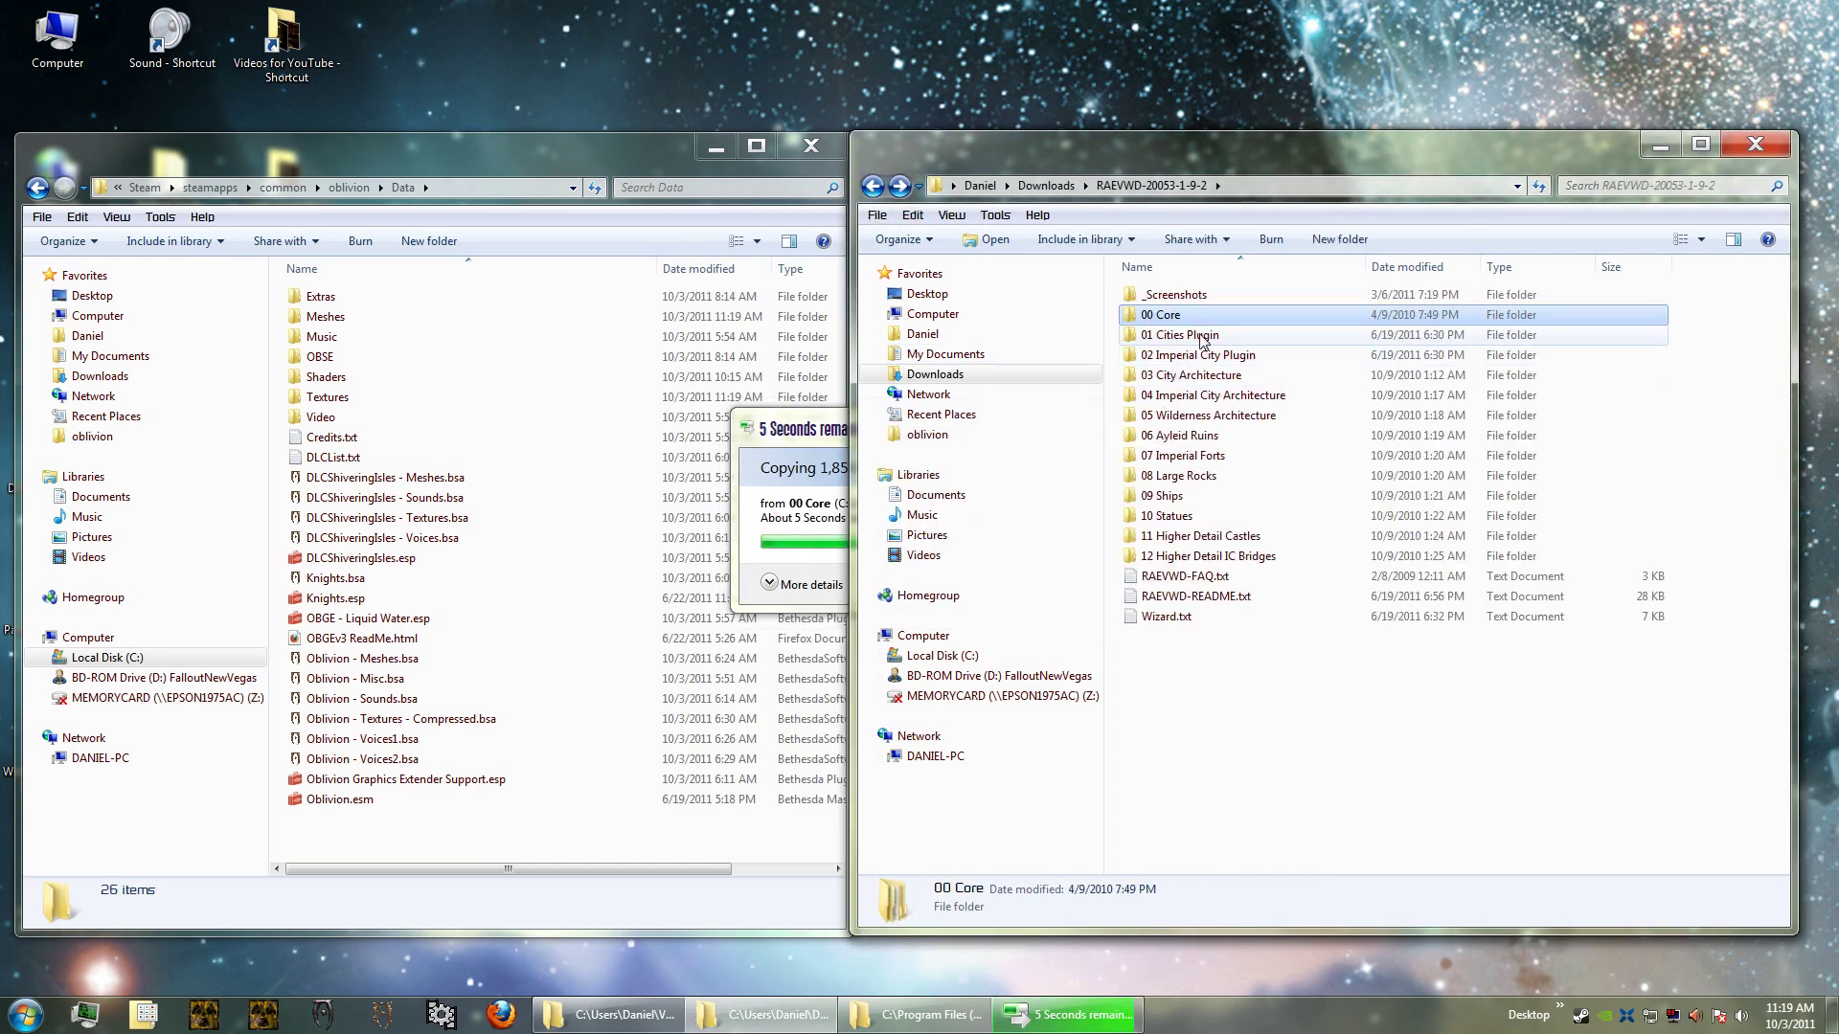
{"action": "left_click", "coordinate": [1167, 358]}
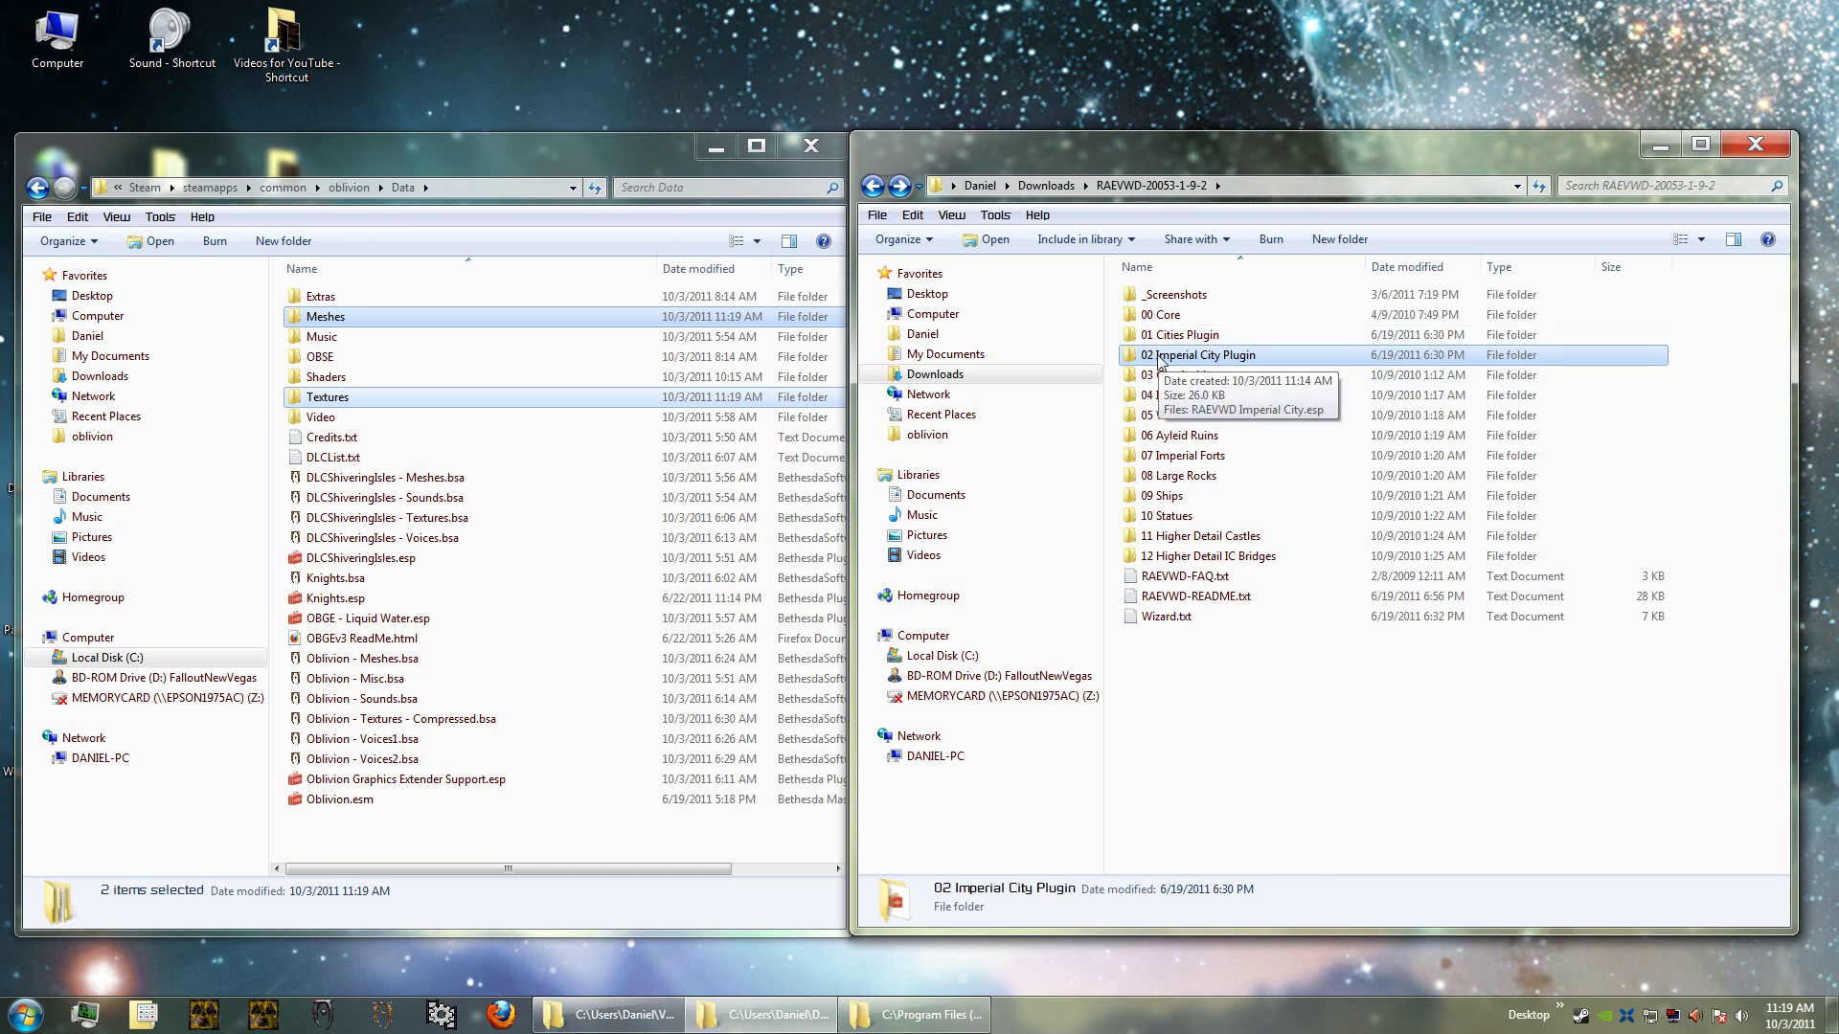
{"action": "left_click", "coordinate": [1190, 337]}
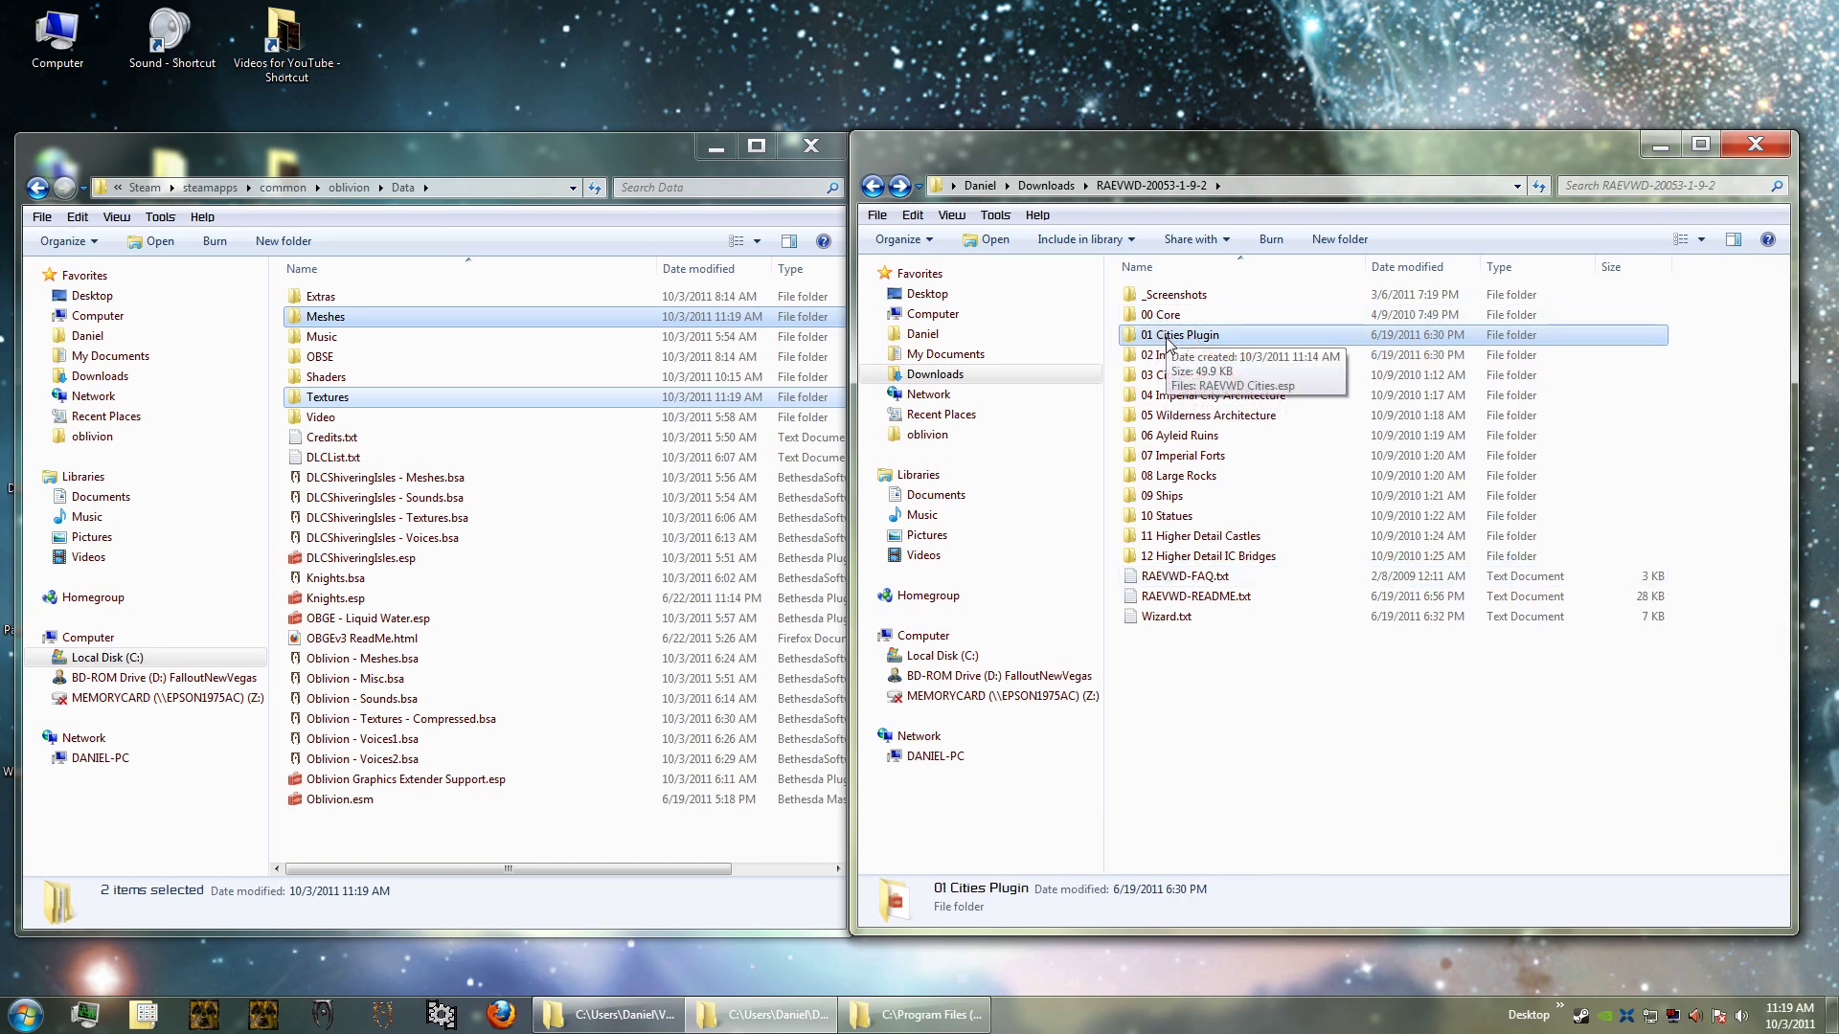
{"action": "double_click", "coordinate": [1167, 337]}
{"action": "left_click_drag", "start_coordinate": [1185, 303], "coordinate": [309, 868]}
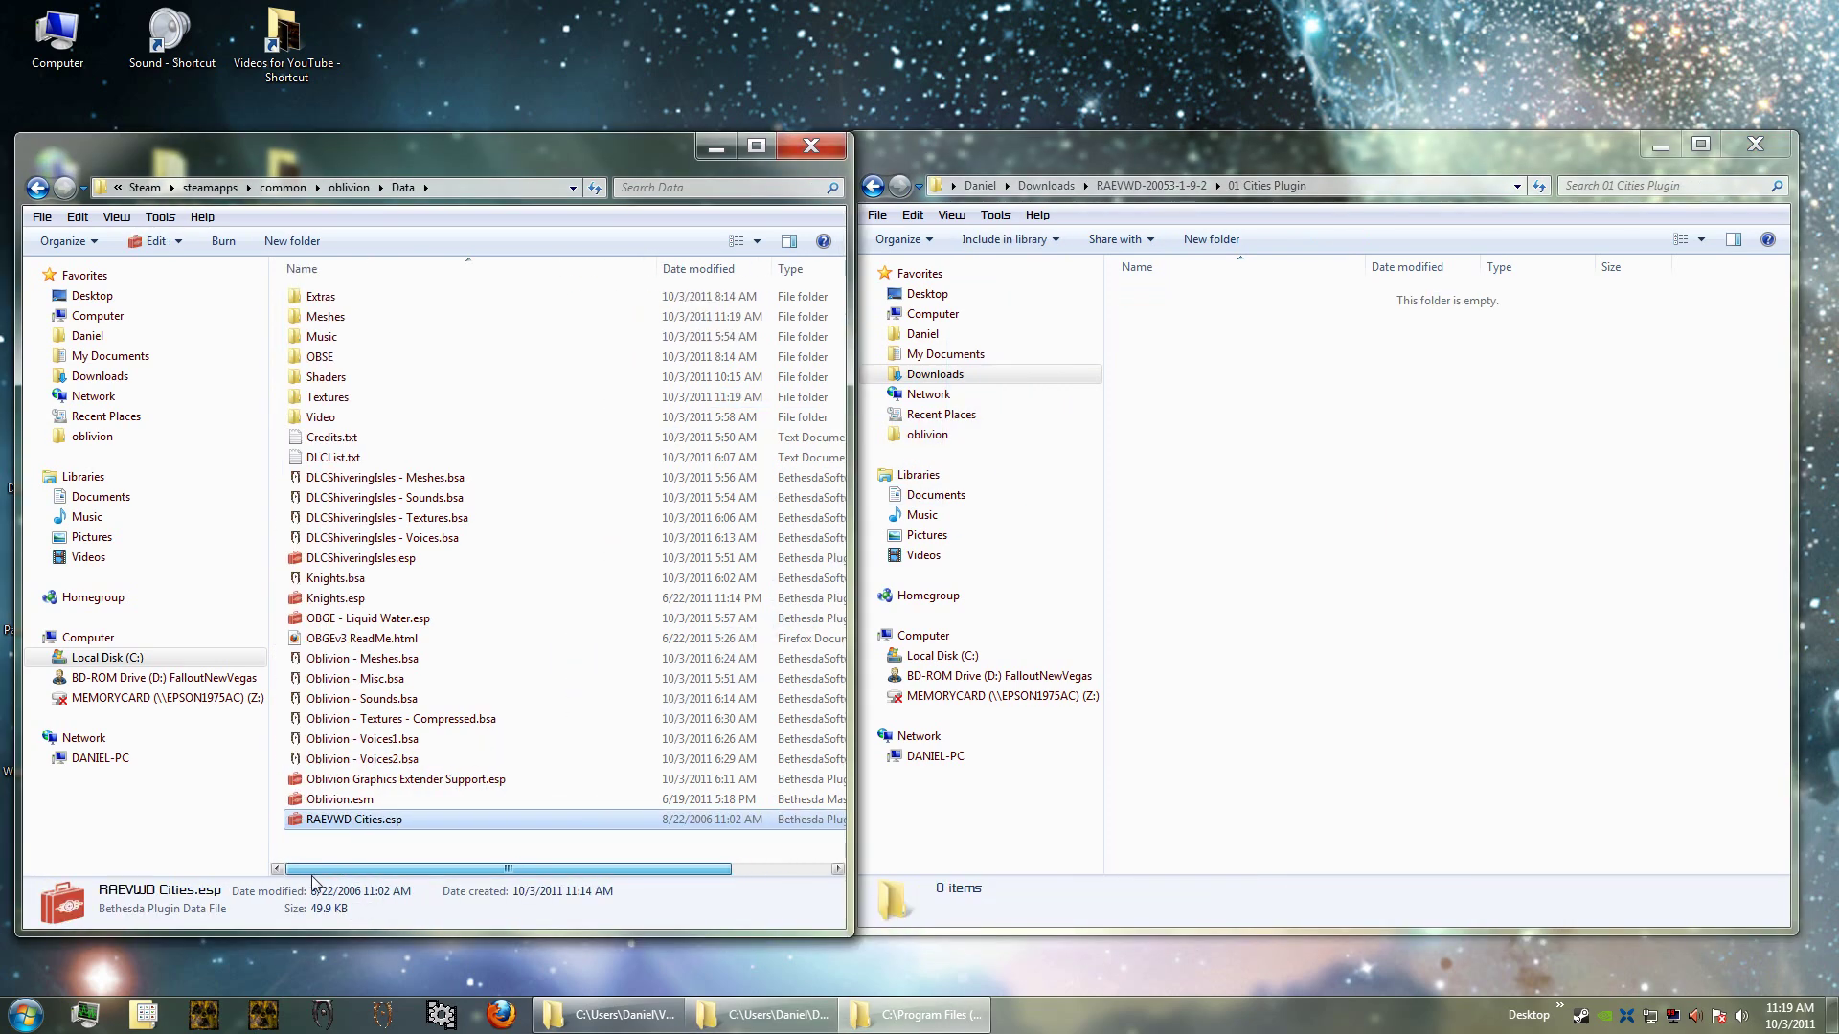
Step: Look inside the 02 Imperial City Plugin folder and return to the RAEVWD-20053-1-9-2 folder
{"action": "left_click", "coordinate": [873, 186]}
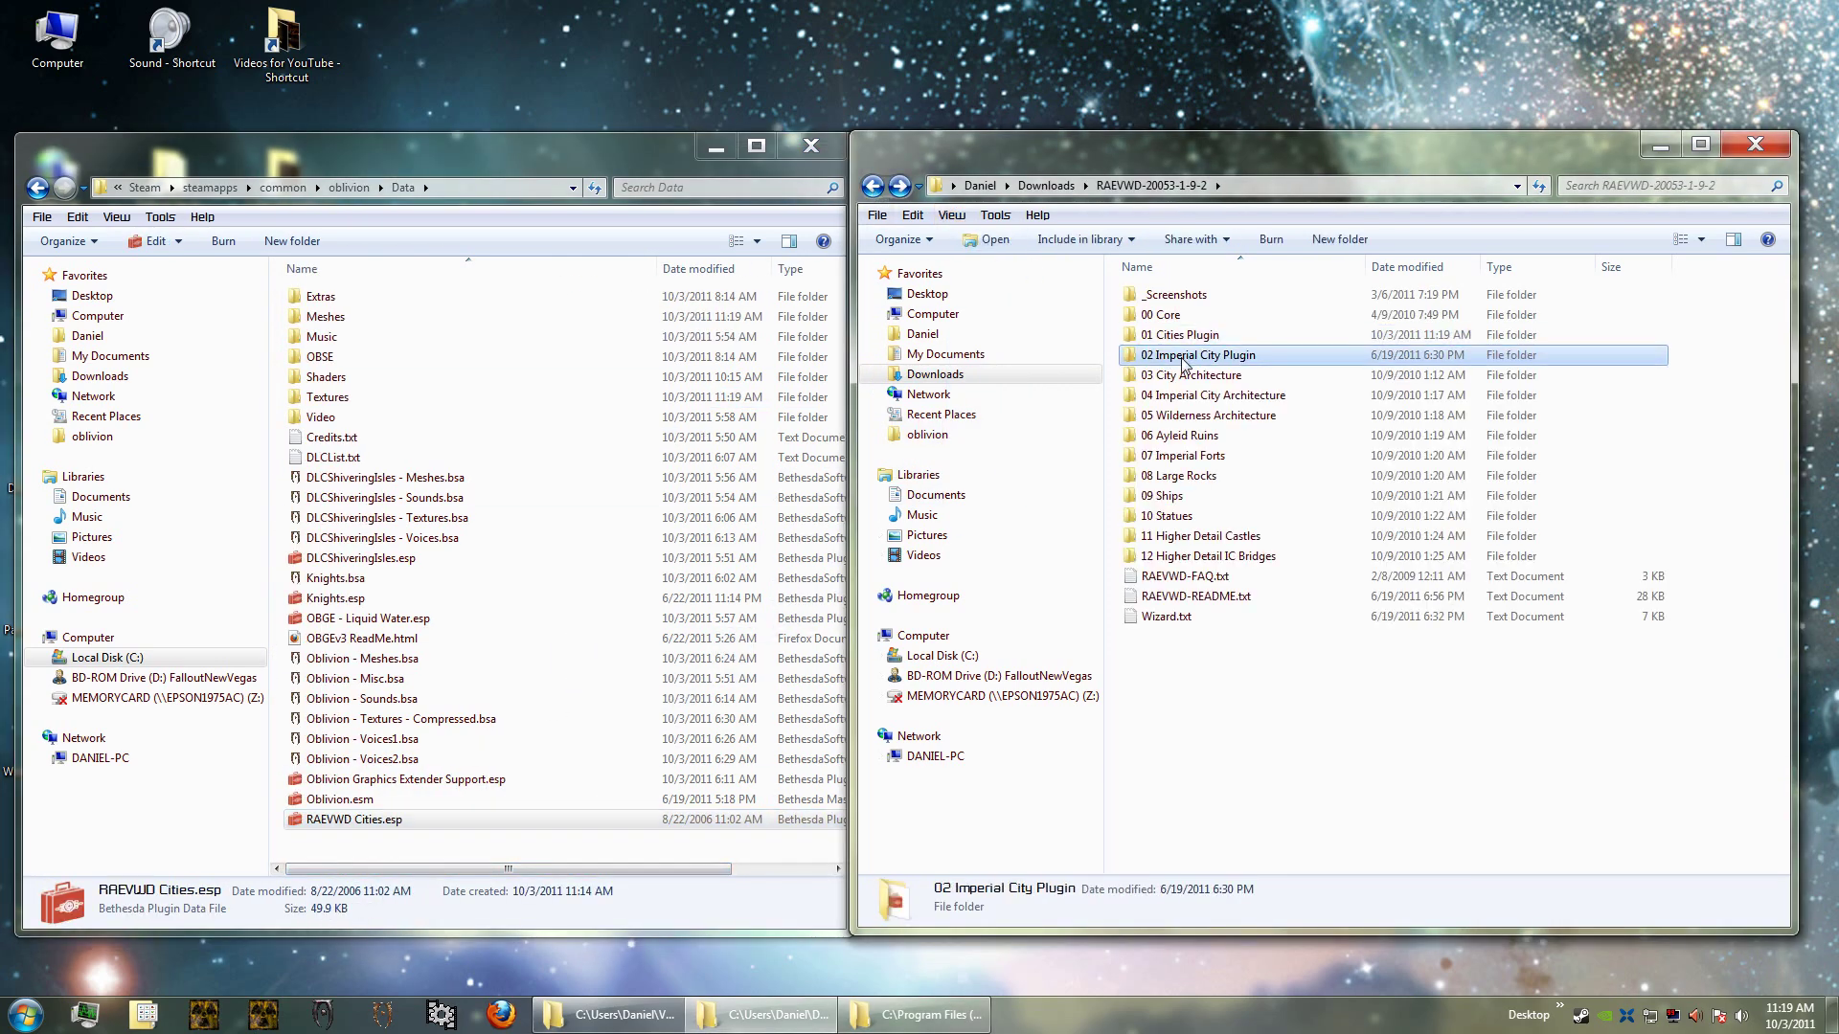
{"action": "double_click", "coordinate": [1146, 354]}
{"action": "left_click", "coordinate": [872, 186]}
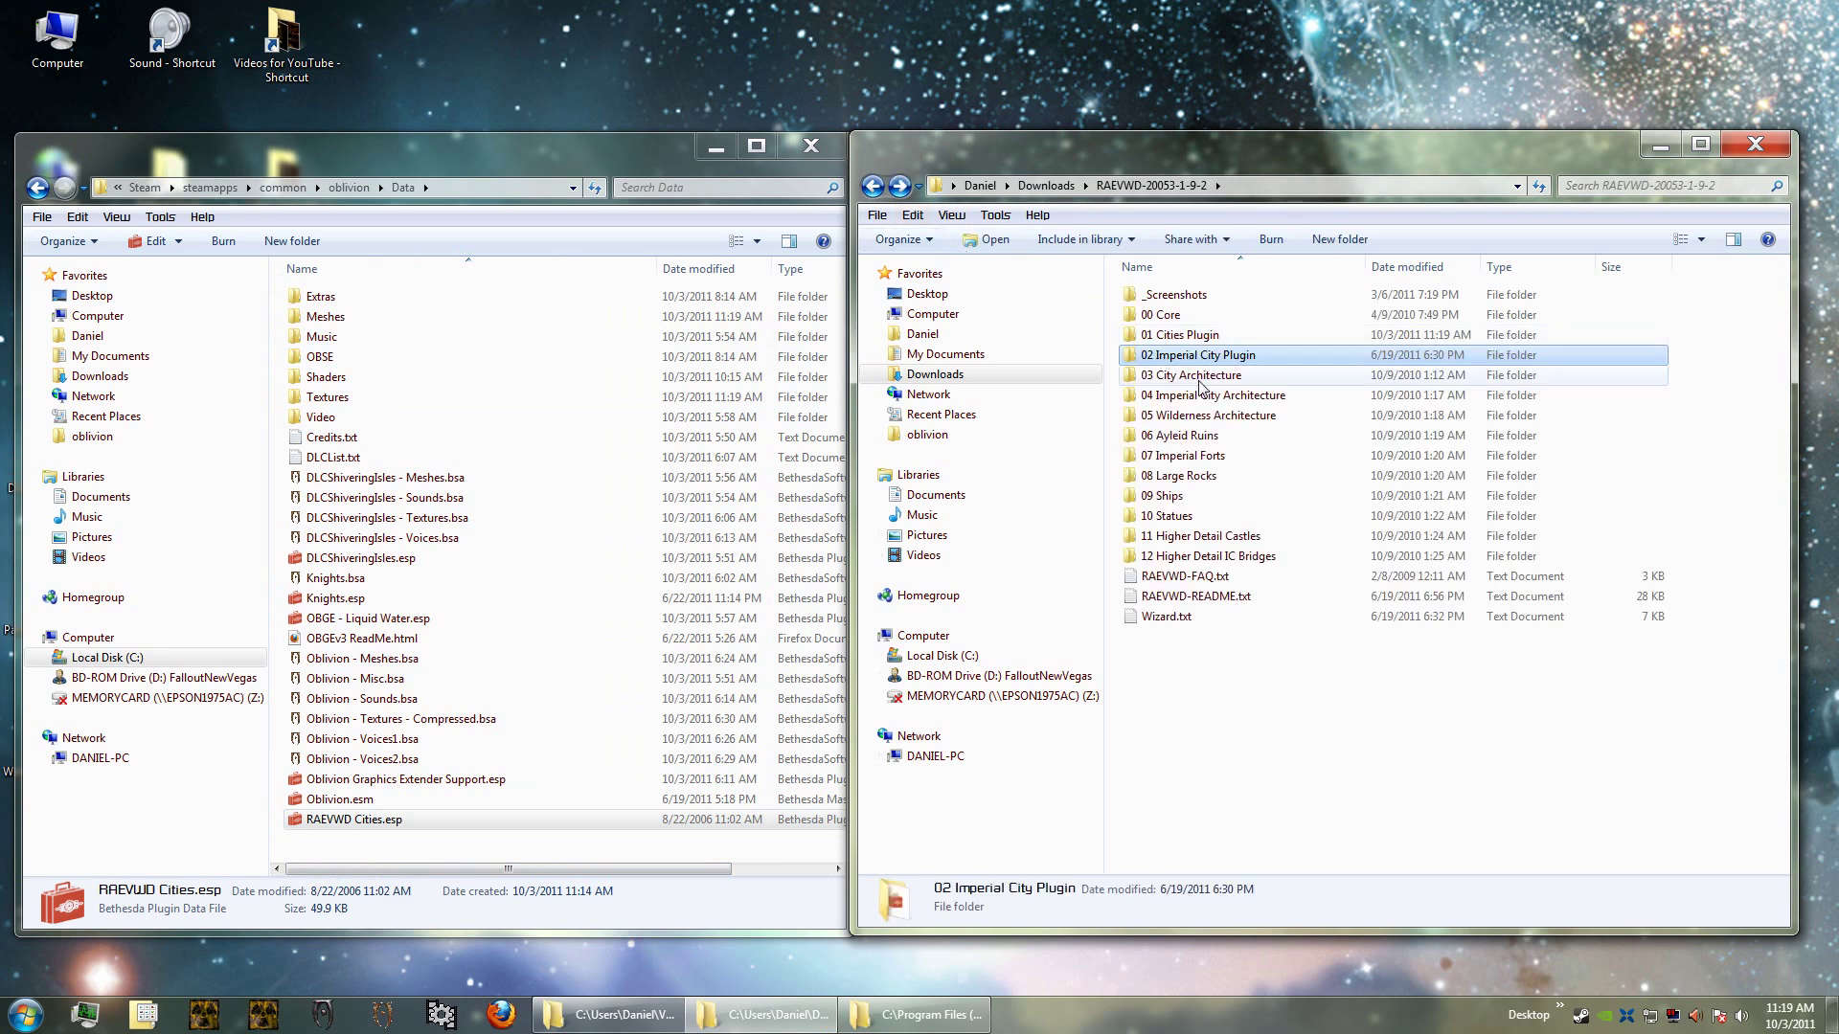
Step: Move the Meshes folder from 03 City Architecture into the Oblivion Data folder, merging it with the existing Meshes folder
{"action": "double_click", "coordinate": [1200, 375]}
{"action": "left_click_drag", "start_coordinate": [1174, 296], "coordinate": [542, 765]}
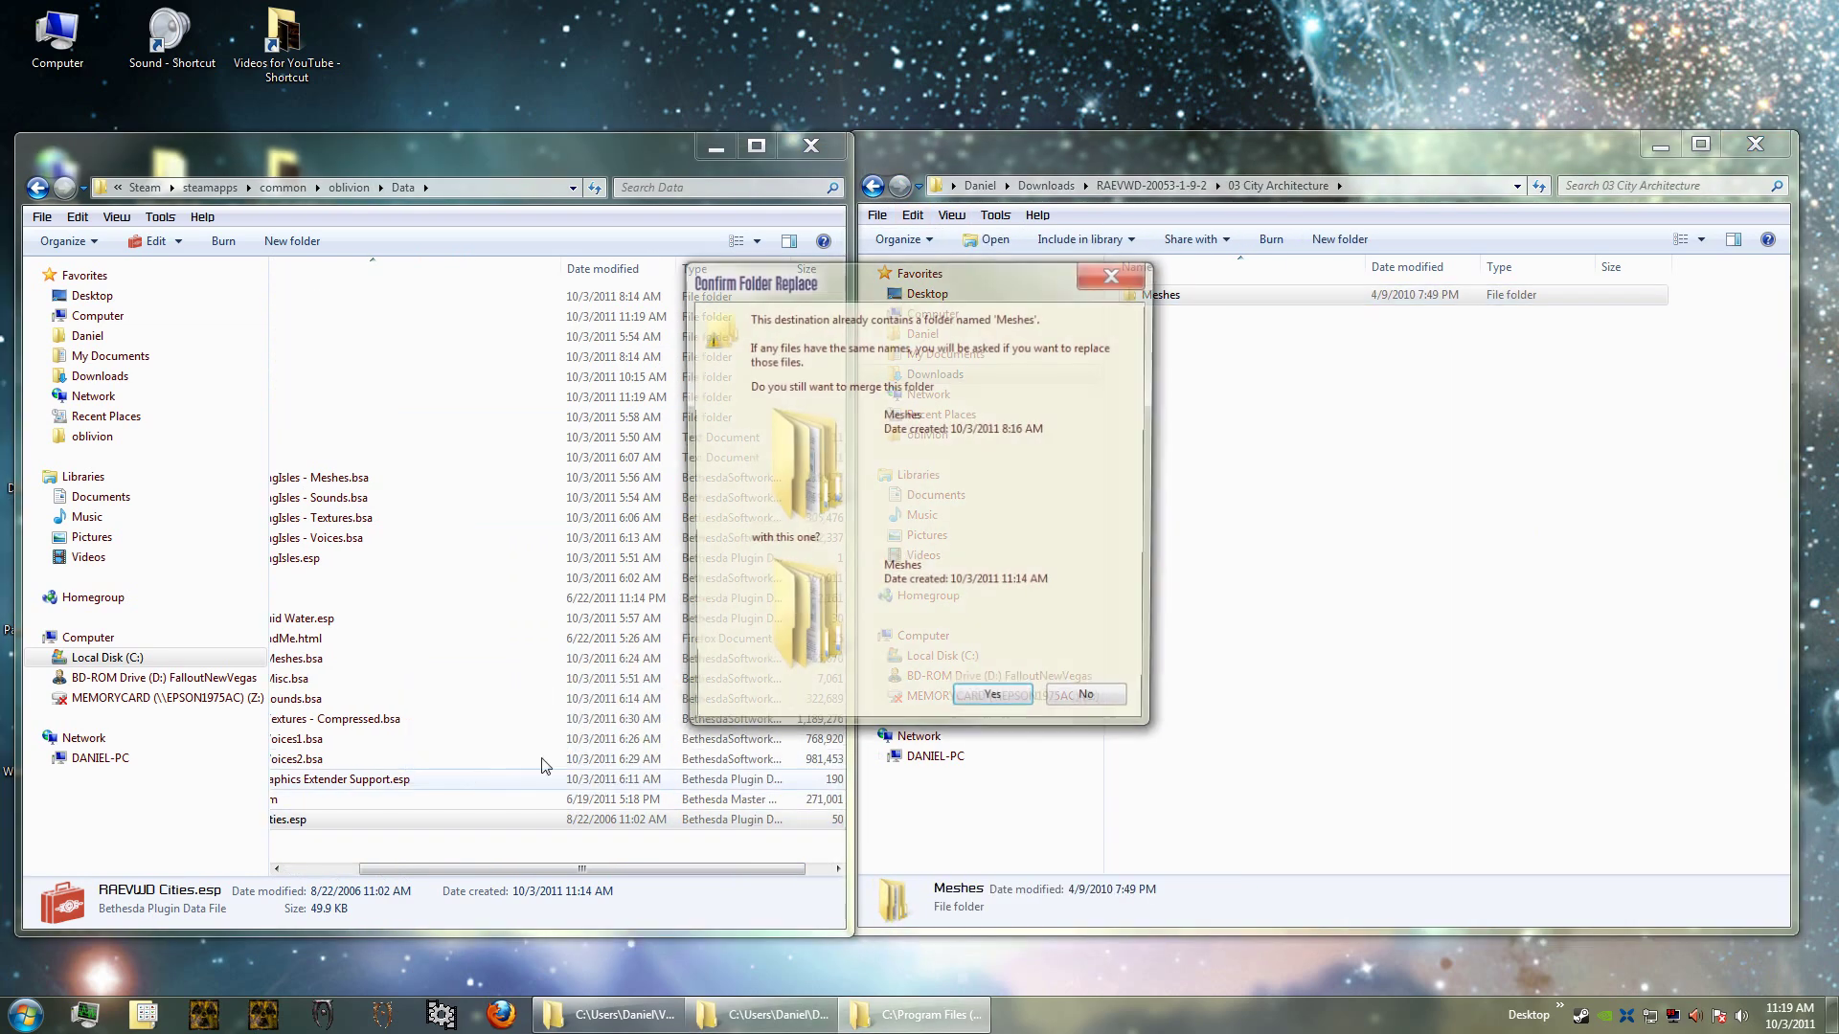
{"action": "left_click", "coordinate": [973, 697]}
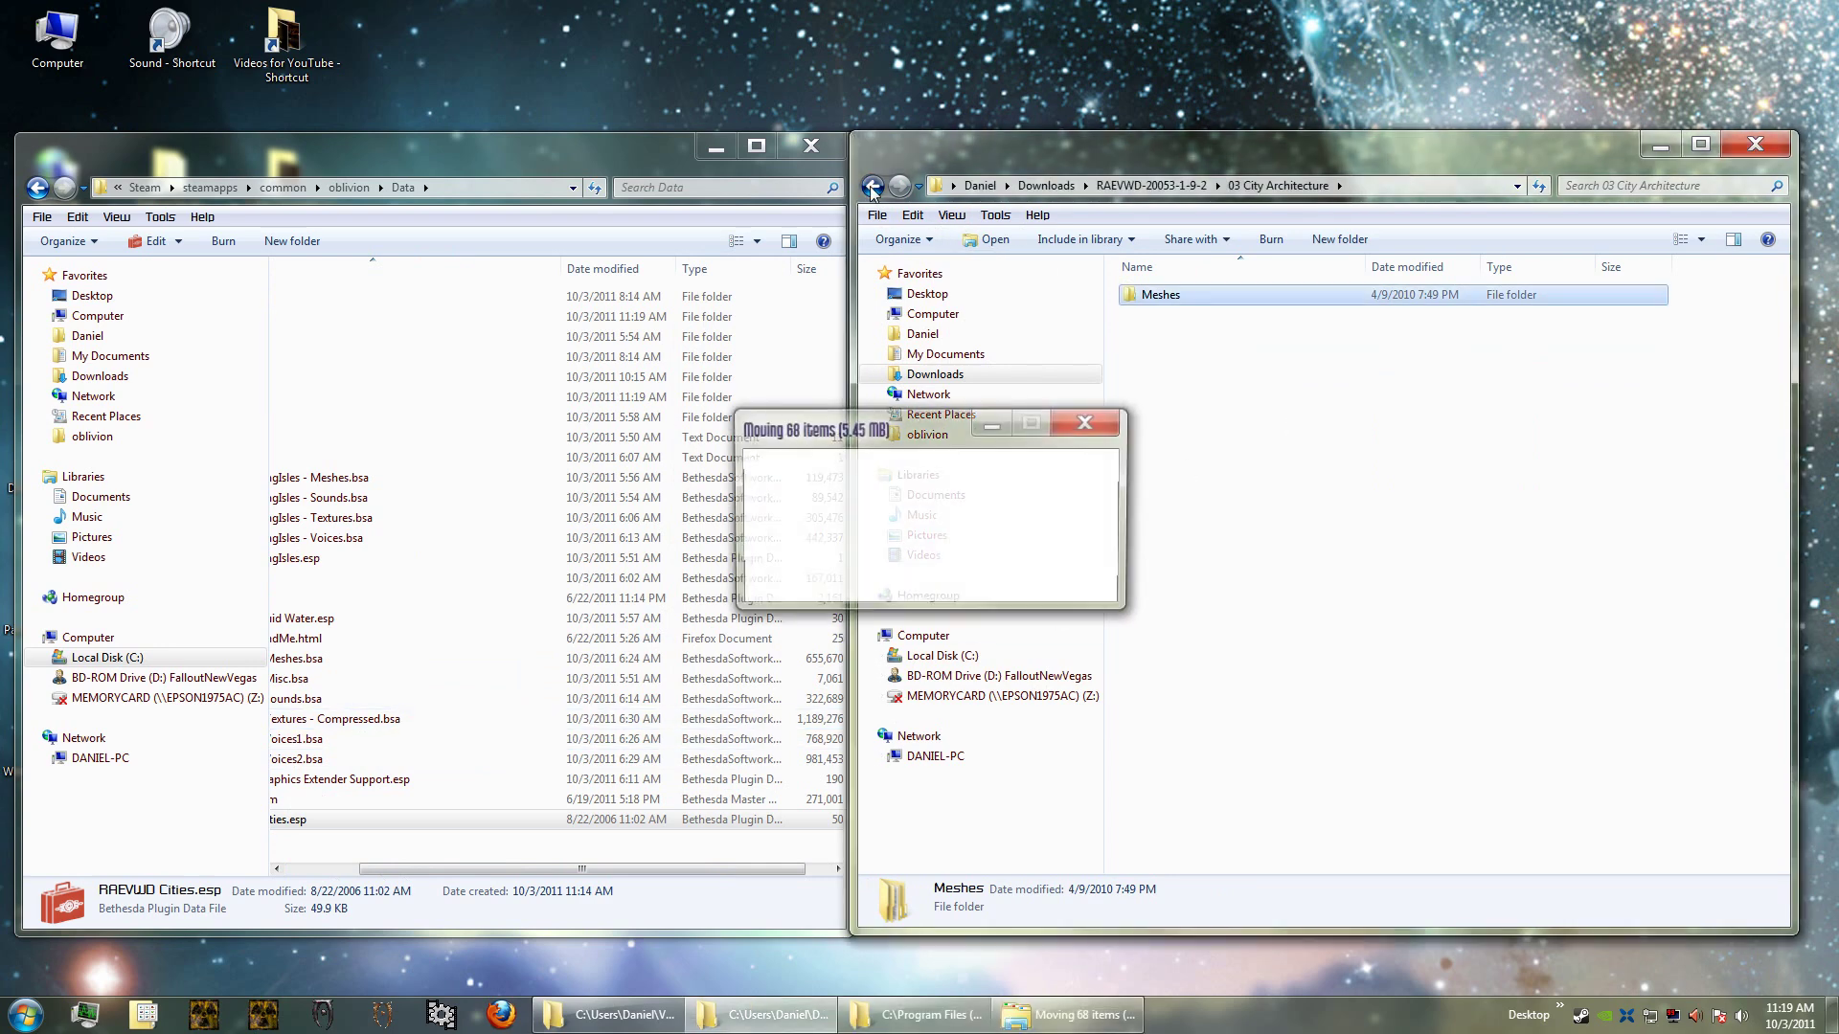
{"action": "key", "text": "BackSpace"}
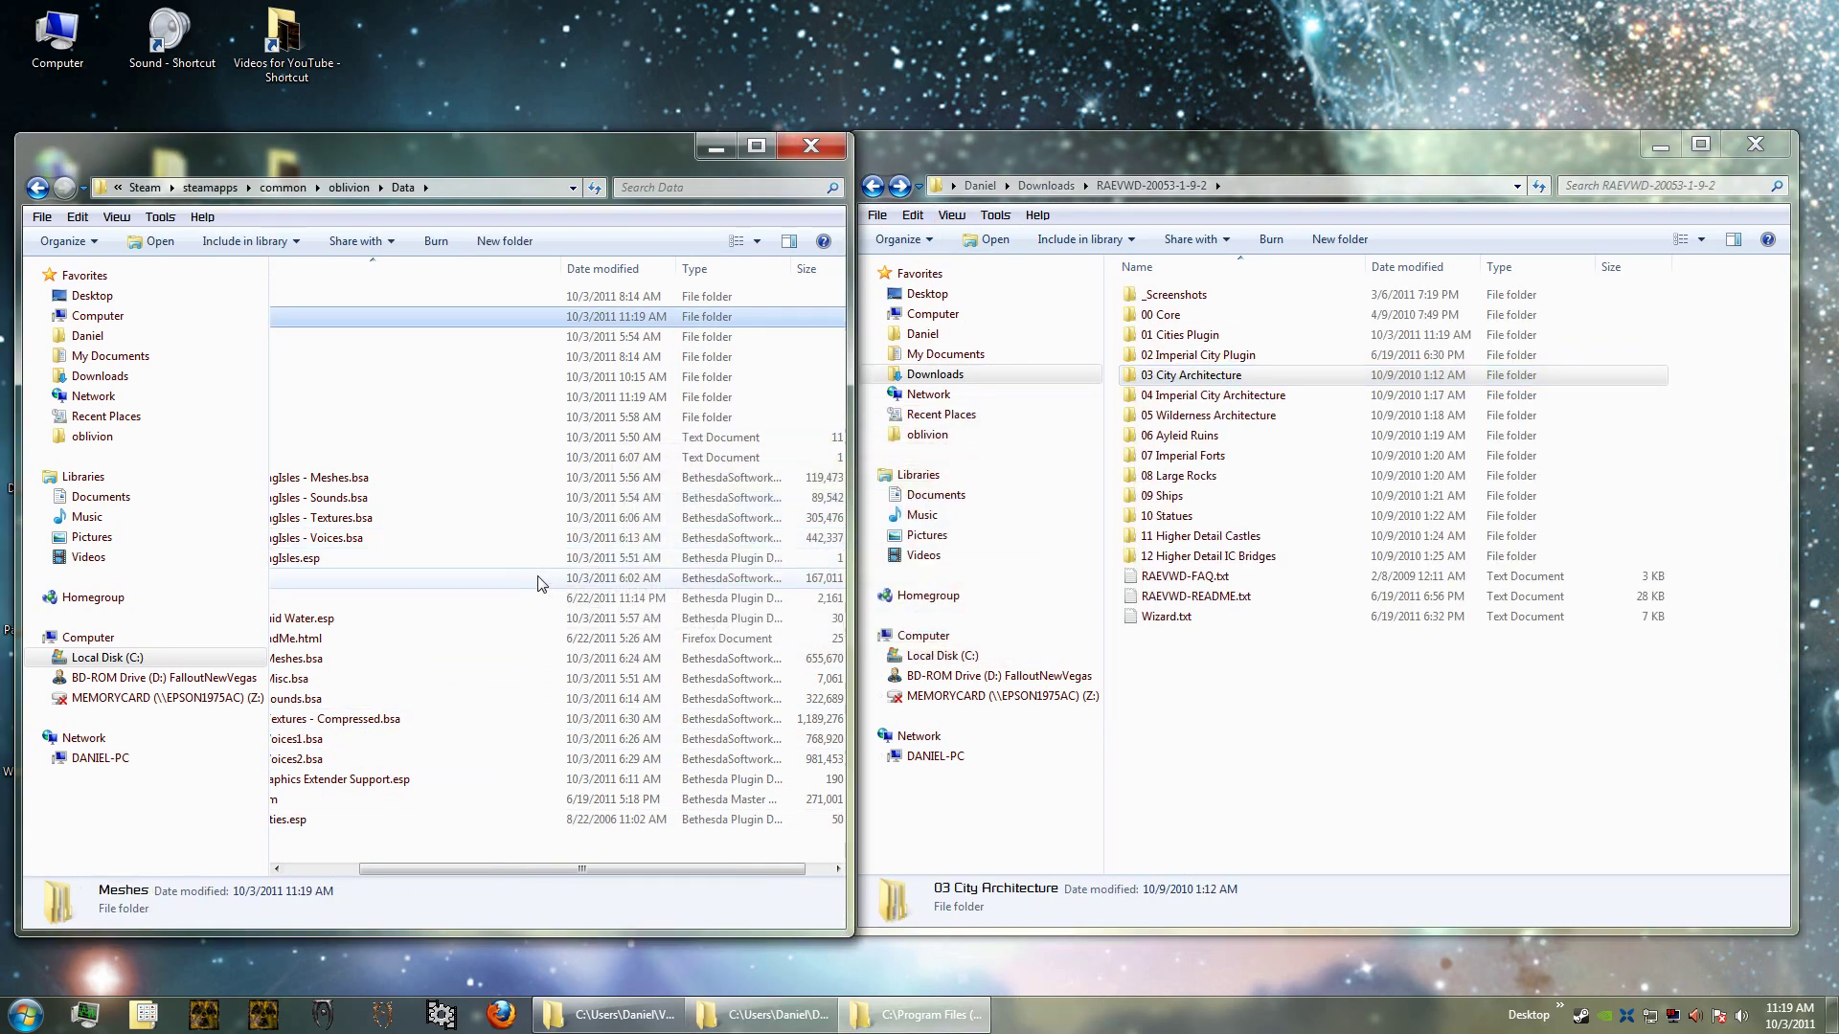
{"action": "left_click", "coordinate": [1276, 714]}
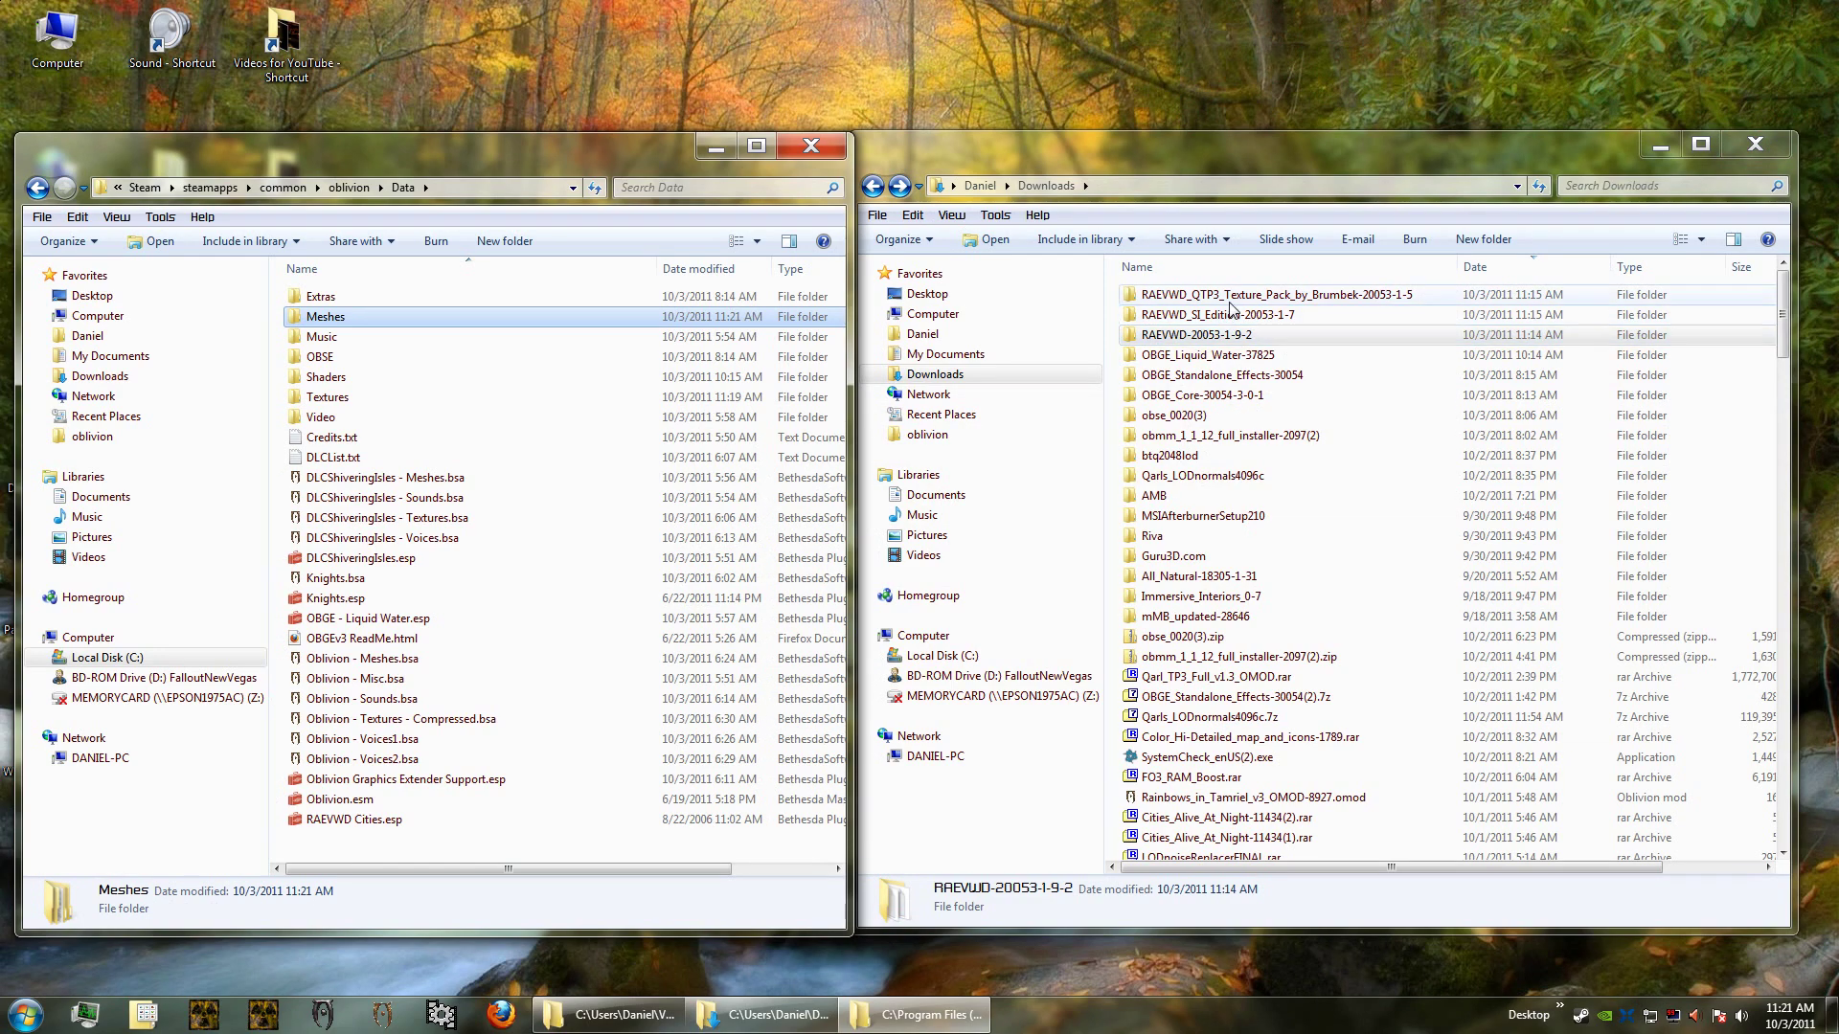
Step: Copy the meshes and textures folders from 00 Core of RAEVWD_SI_Edition-20053-1-7 into the Oblivion Data folder, merging with the existing folders
{"action": "left_click", "coordinate": [1233, 320]}
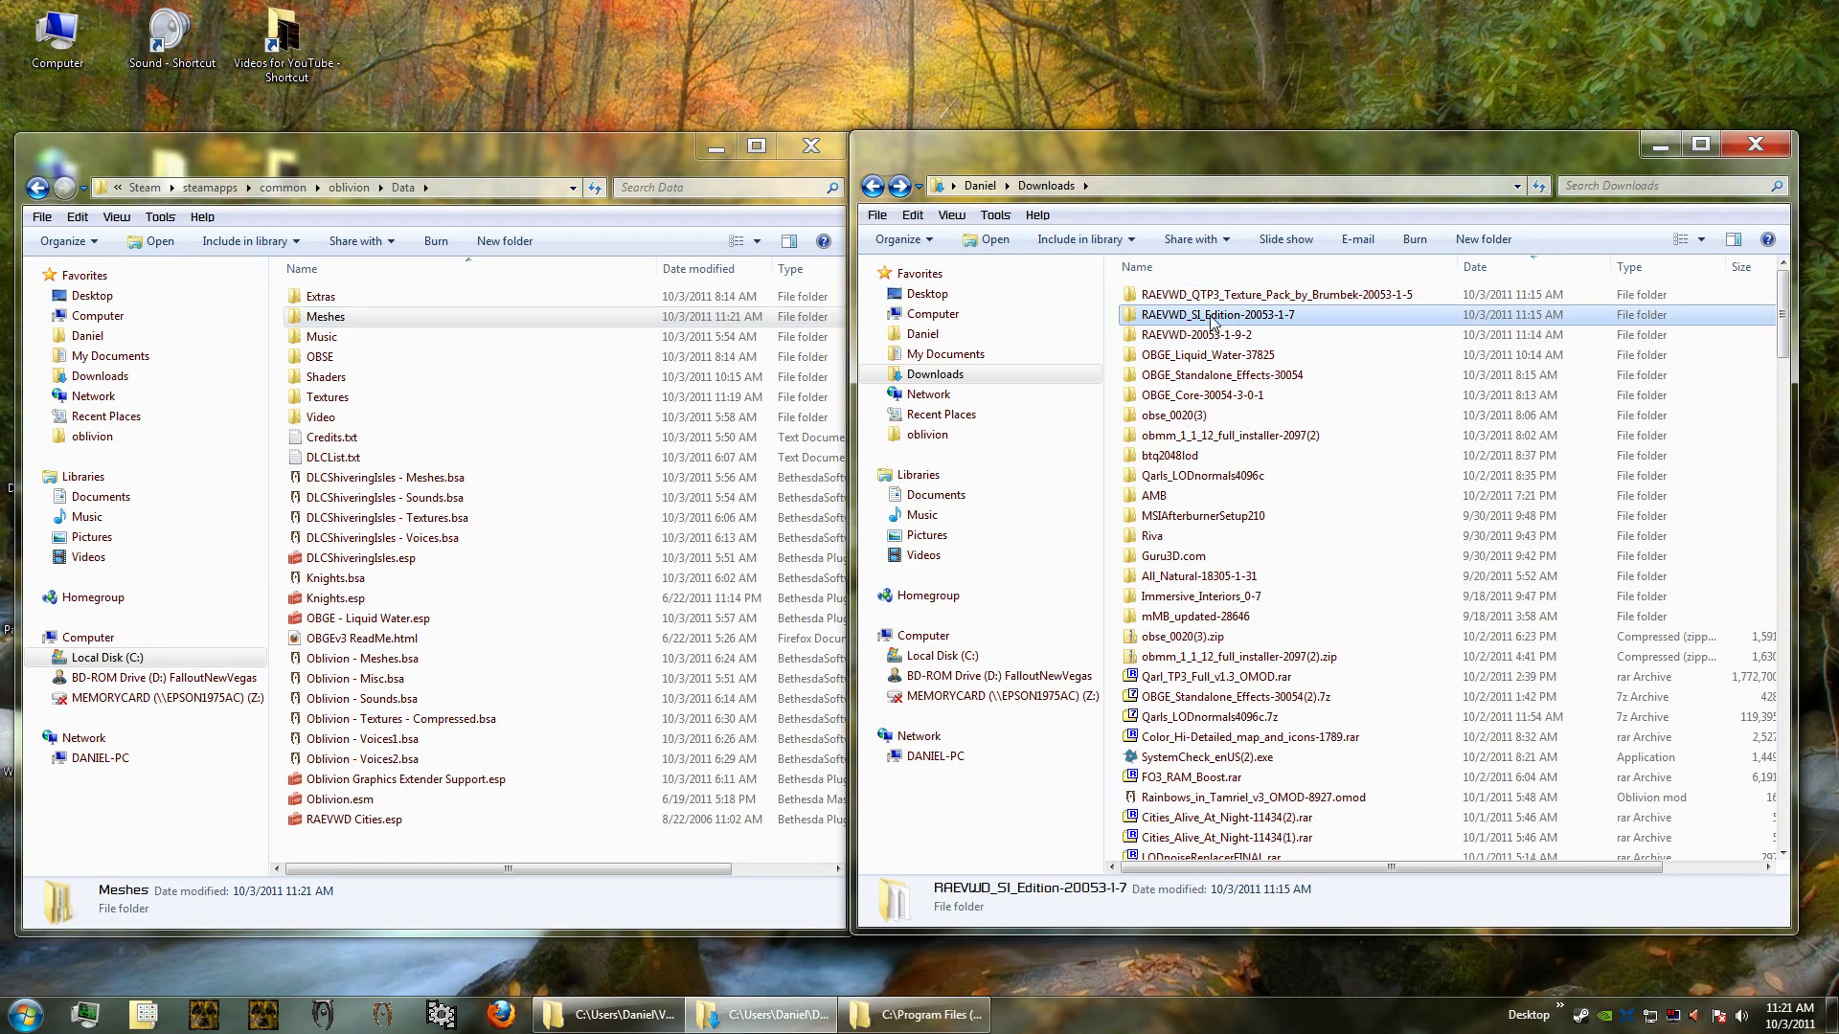
{"action": "double_click", "coordinate": [1211, 320]}
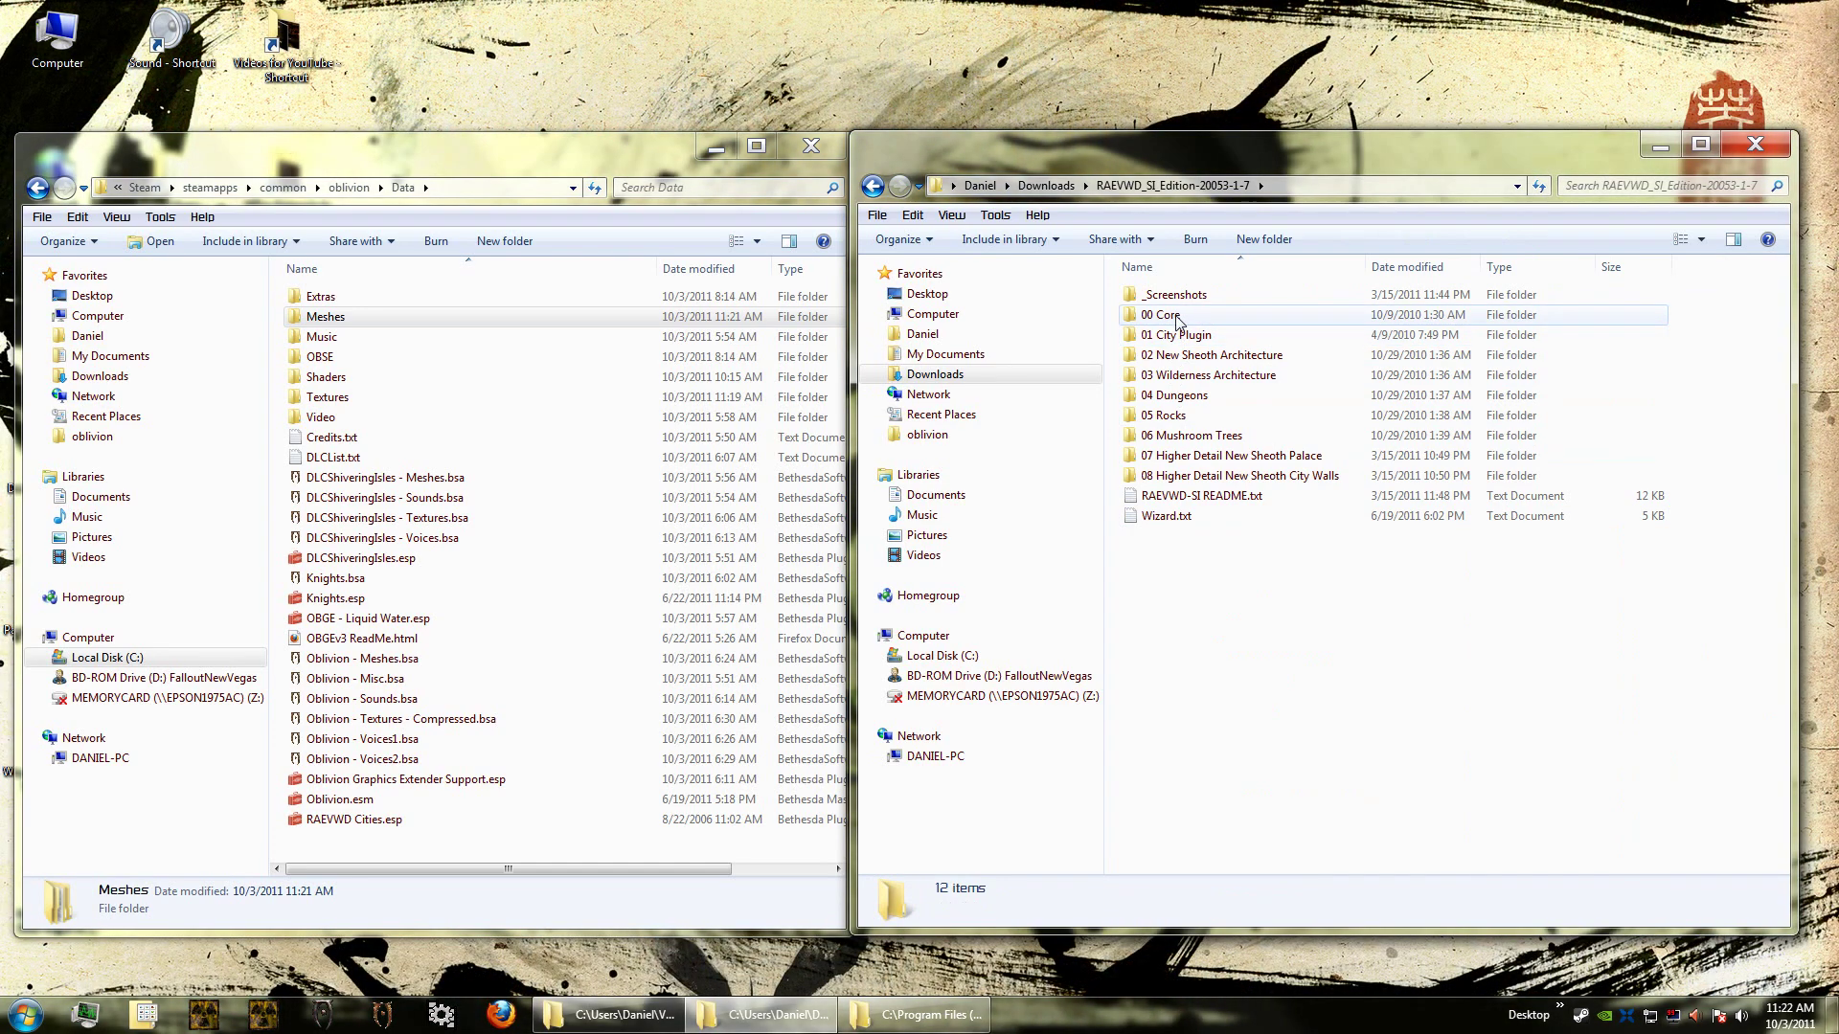
{"action": "double_click", "coordinate": [1177, 318]}
{"action": "left_click_drag", "start_coordinate": [1207, 411], "coordinate": [631, 851]}
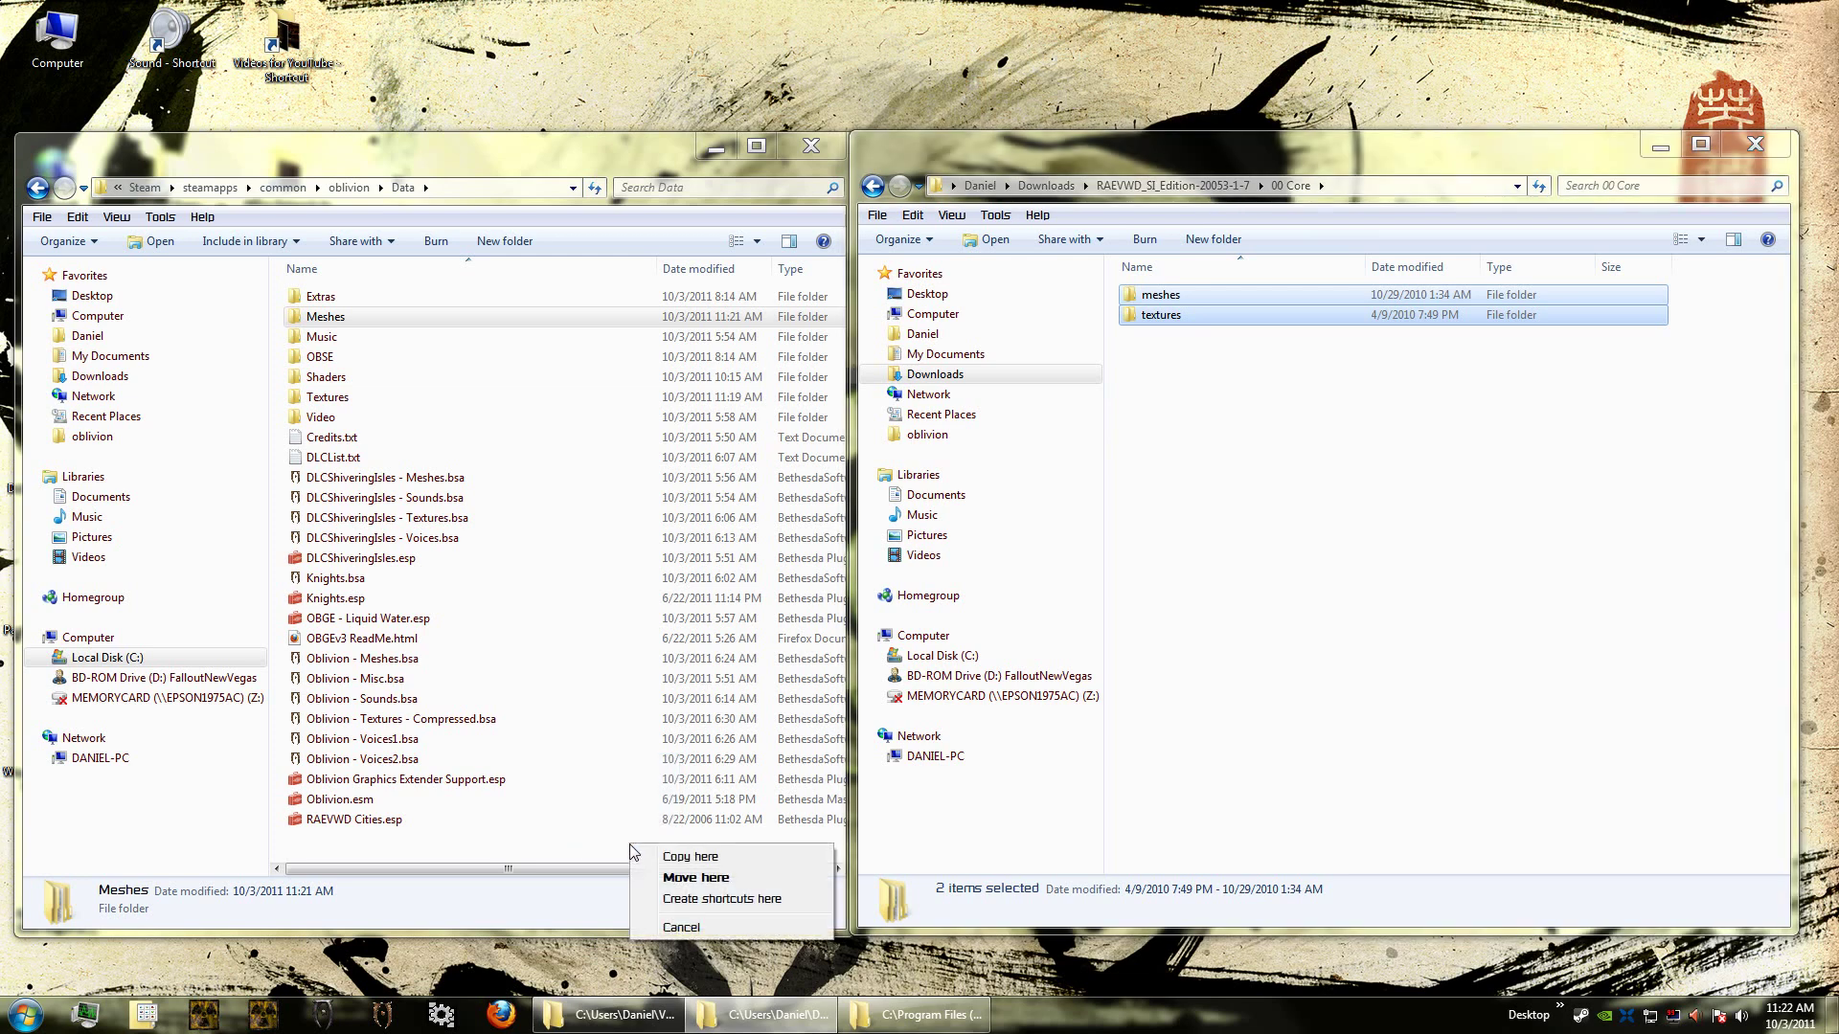
{"action": "left_click", "coordinate": [689, 858]}
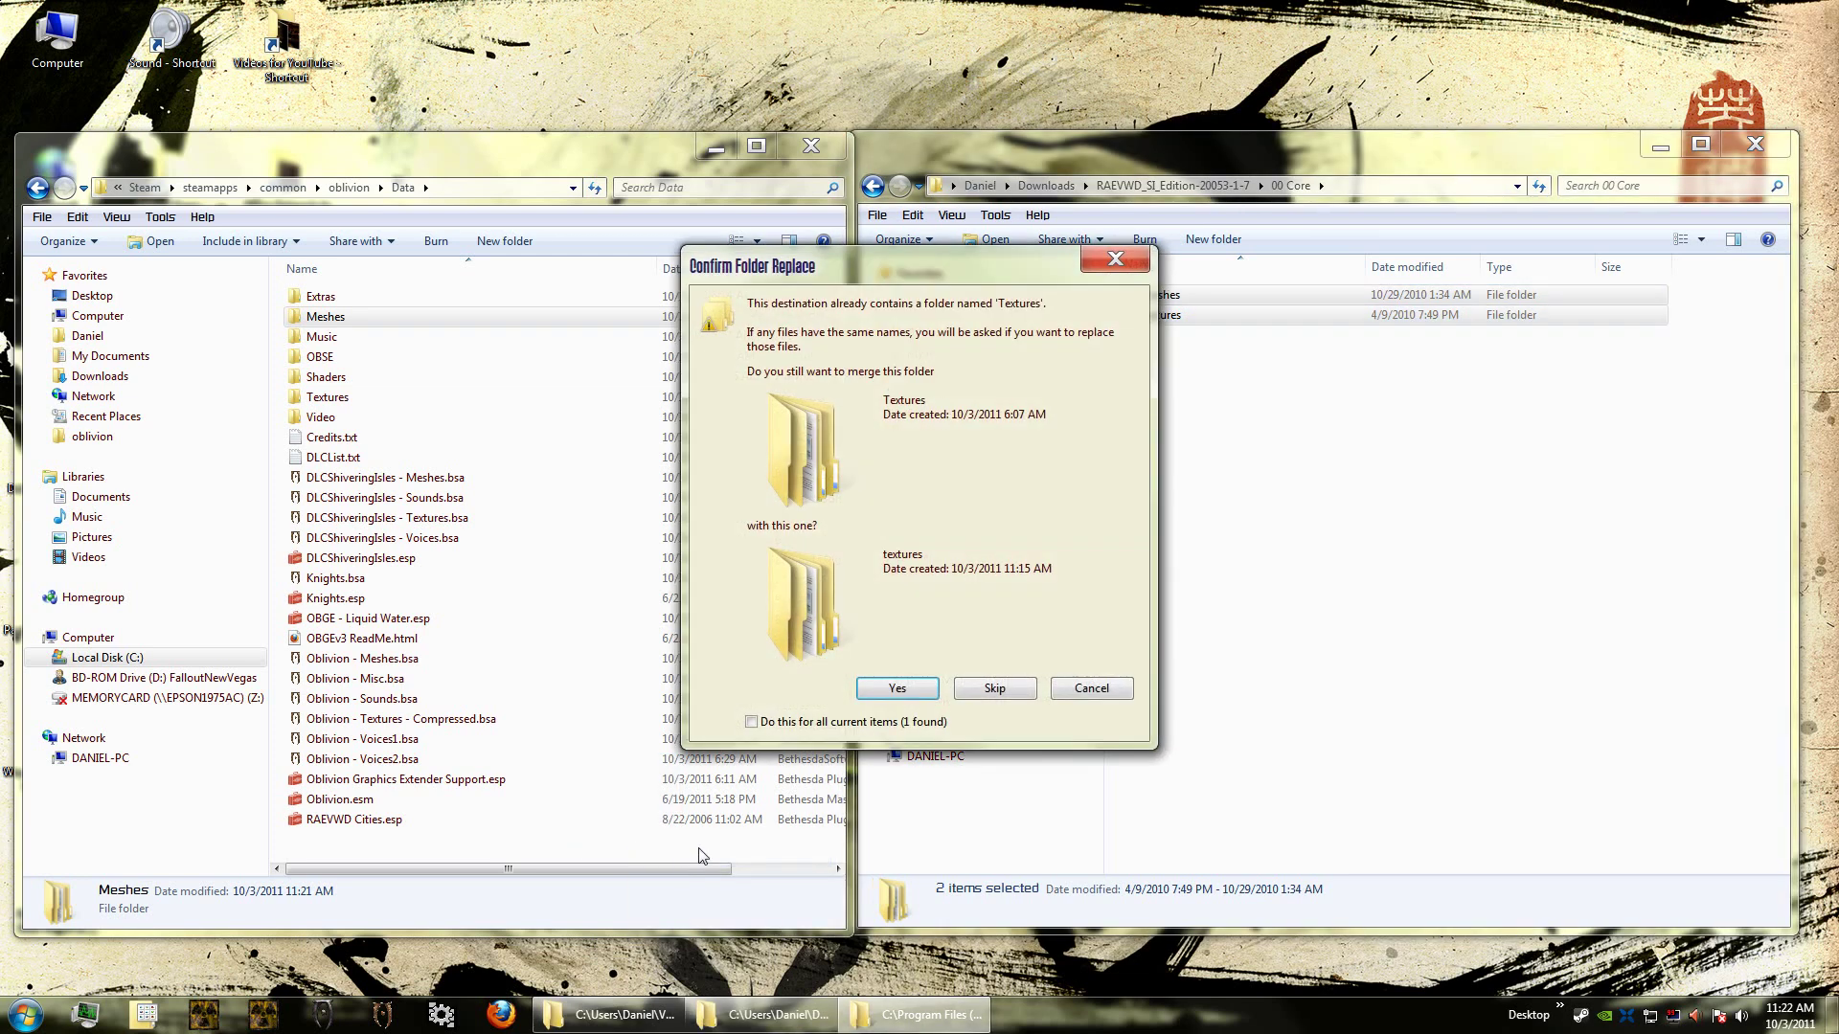
{"action": "left_click", "coordinate": [894, 690]}
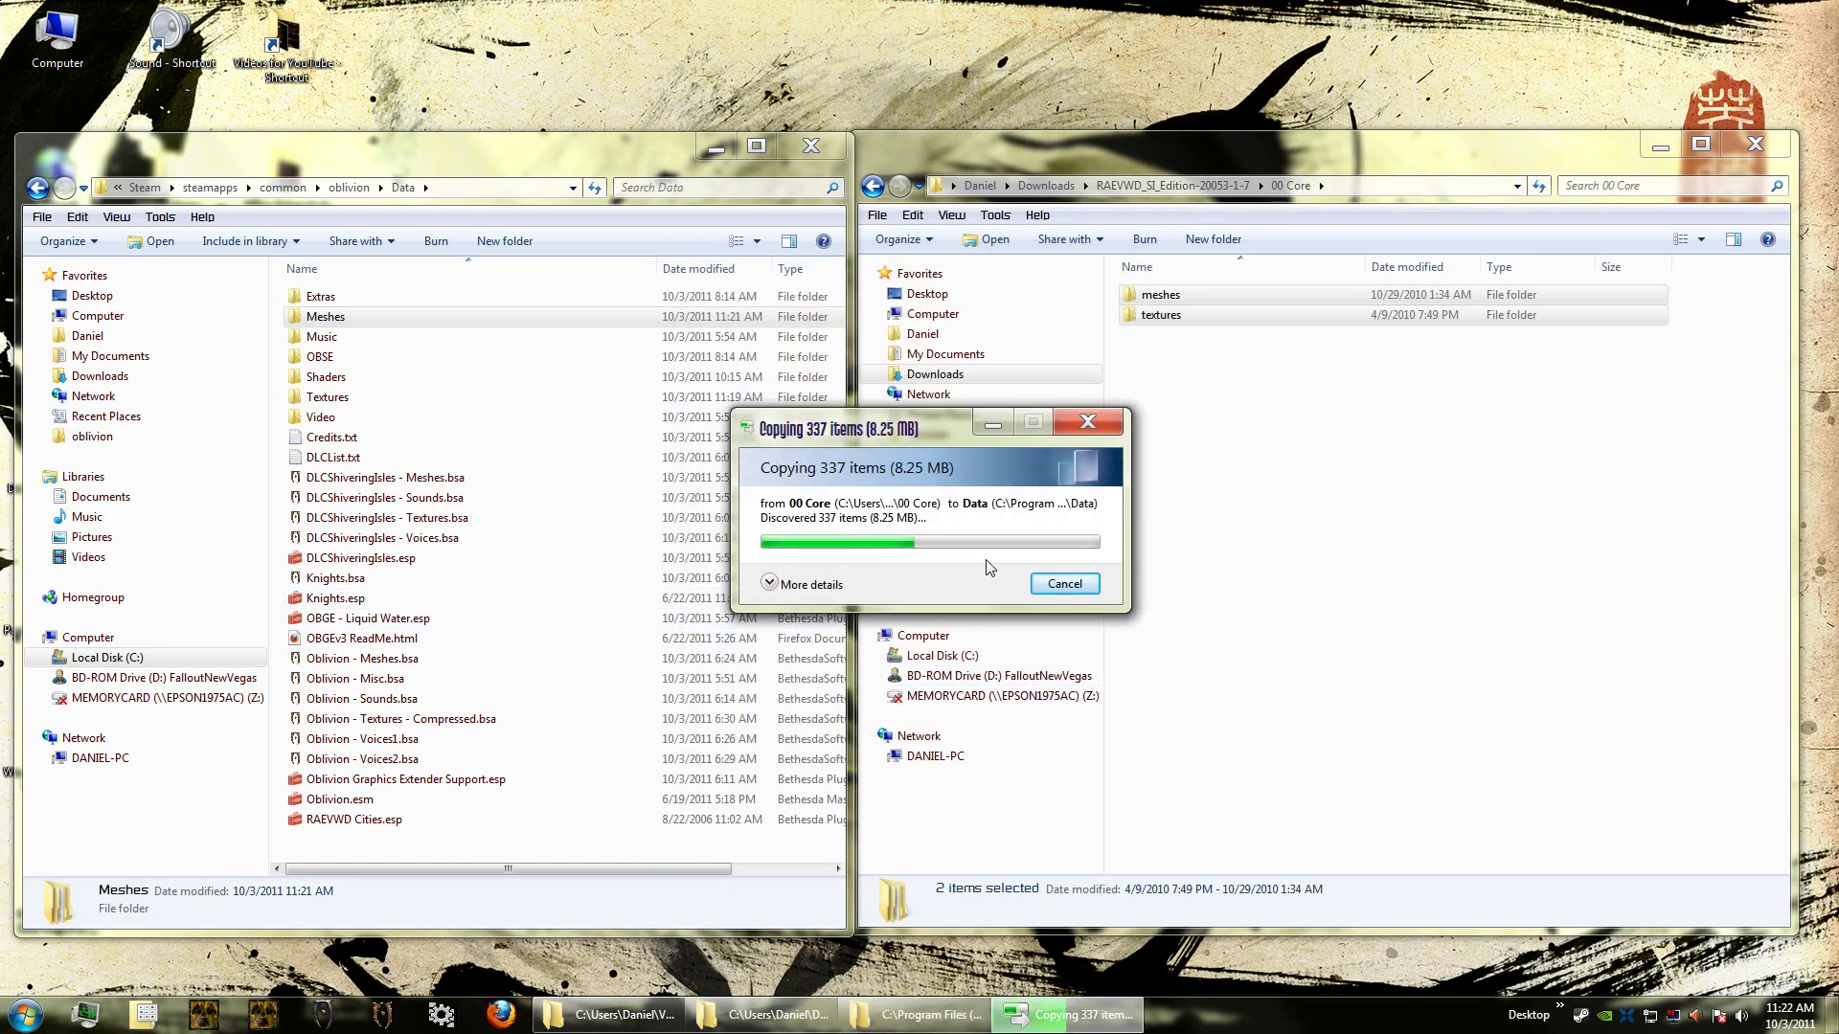
Step: Copy RAEVWD New Sheoth.esp from the 01 City Plugin folder of the Shivering Isles edition into the Oblivion Data folder
{"action": "left_click", "coordinate": [873, 188]}
{"action": "double_click", "coordinate": [1168, 335]}
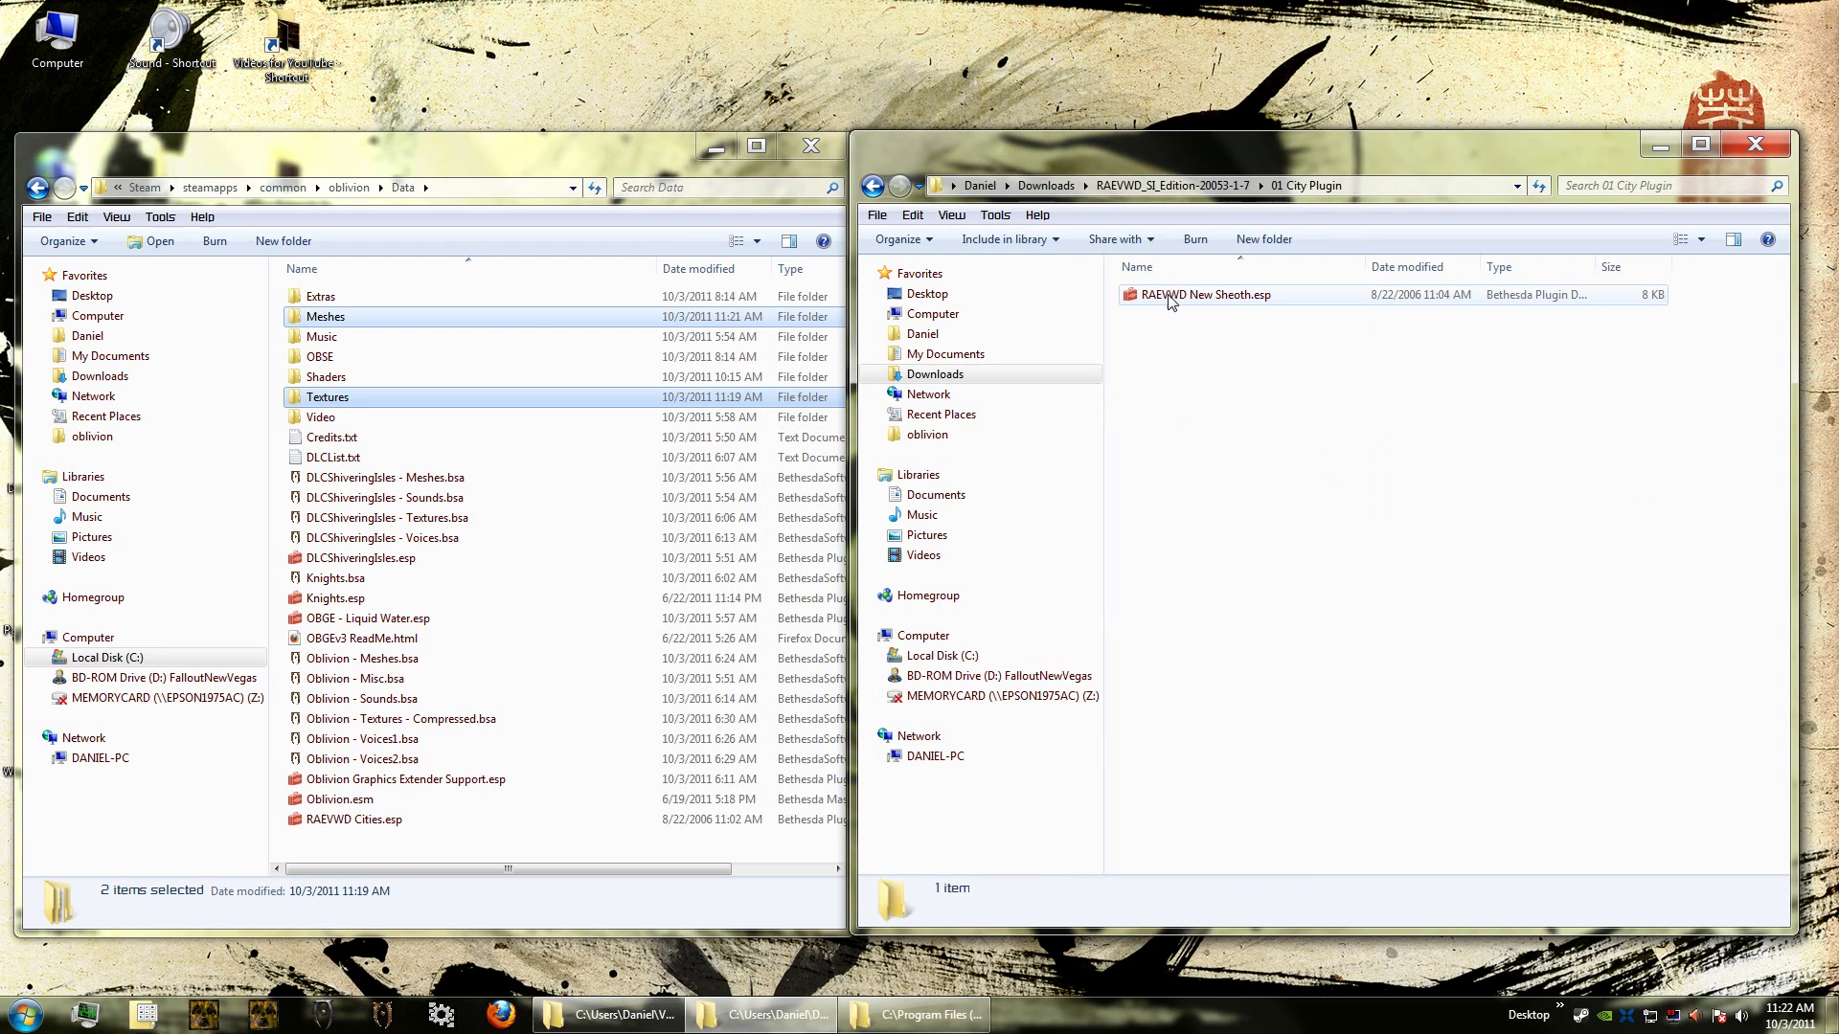
{"action": "left_click_drag", "start_coordinate": [1168, 303], "coordinate": [588, 845]}
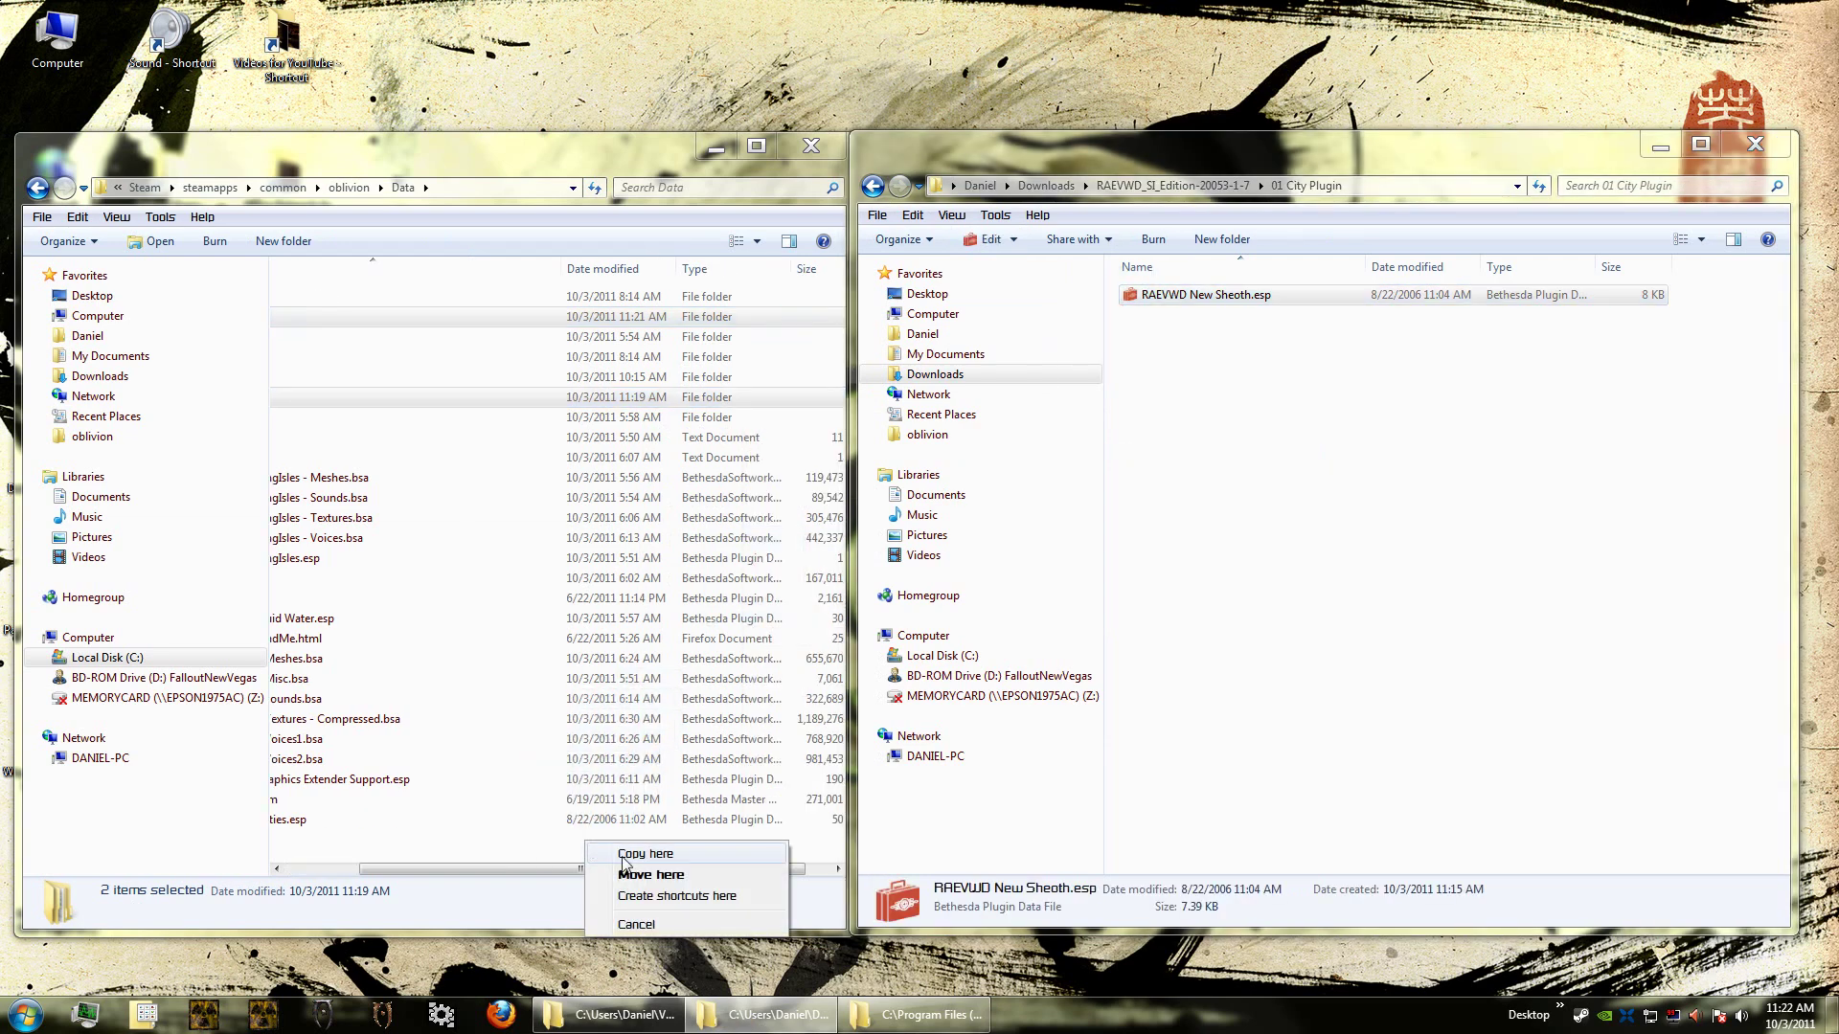
{"action": "left_click", "coordinate": [623, 856]}
{"action": "left_click", "coordinate": [873, 187]}
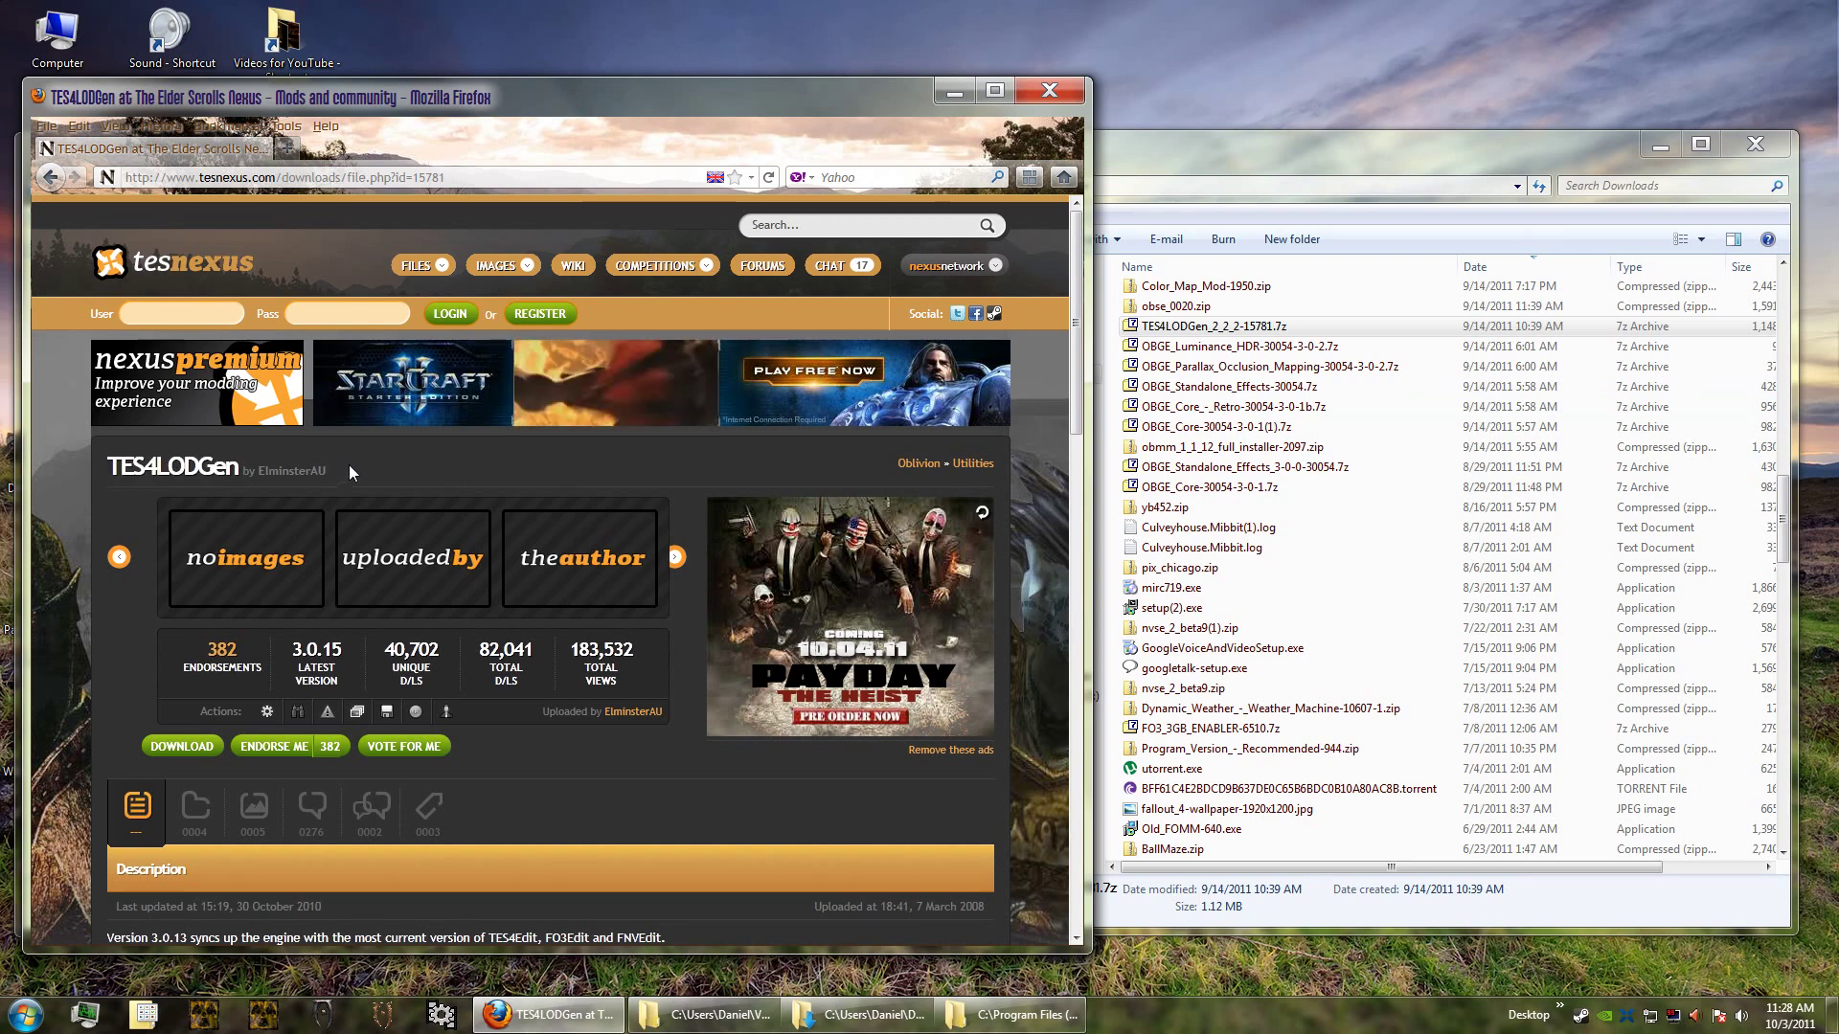
Step: Look over the TES4LODGen page on TES Nexus and open the archive TES4LODGen_2_2_2-15781.7z from the Downloads folder
{"action": "scroll", "coordinate": [348, 463], "scroll_direction": "down", "scroll_amount": 5}
{"action": "scroll", "coordinate": [361, 537], "scroll_direction": "up", "scroll_amount": 5}
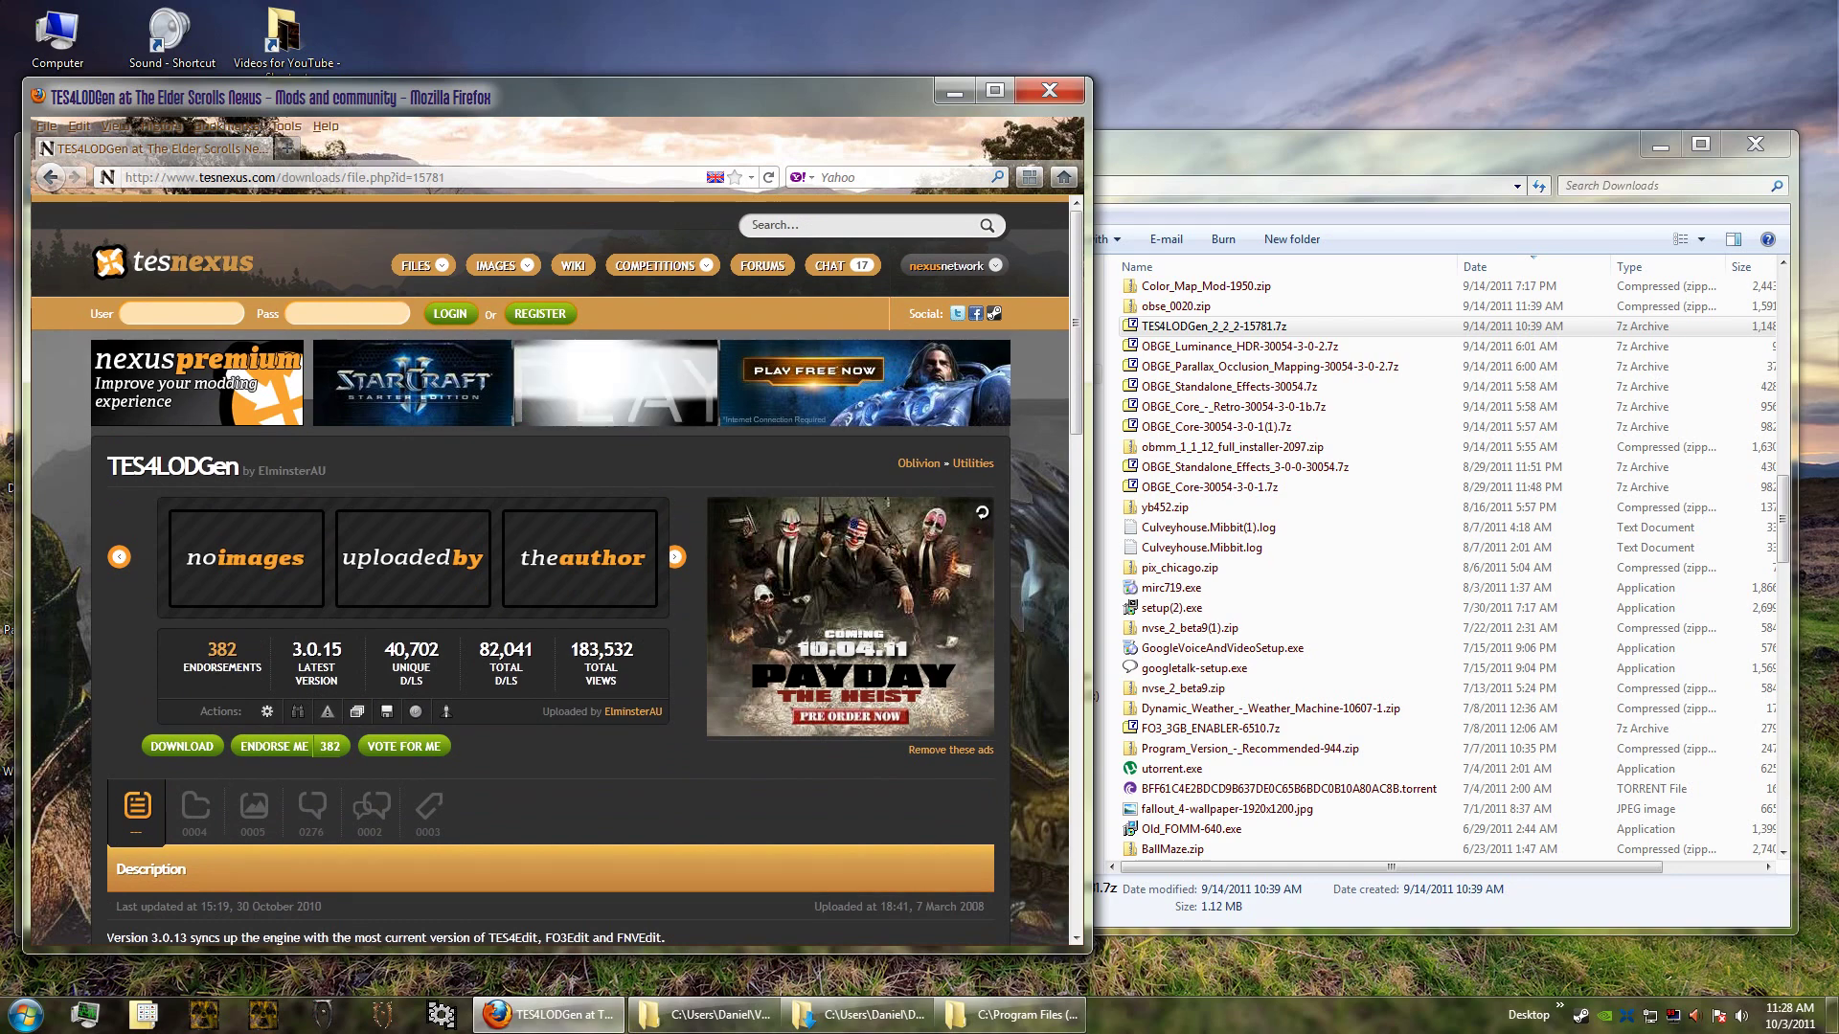
{"action": "left_click", "coordinate": [955, 90]}
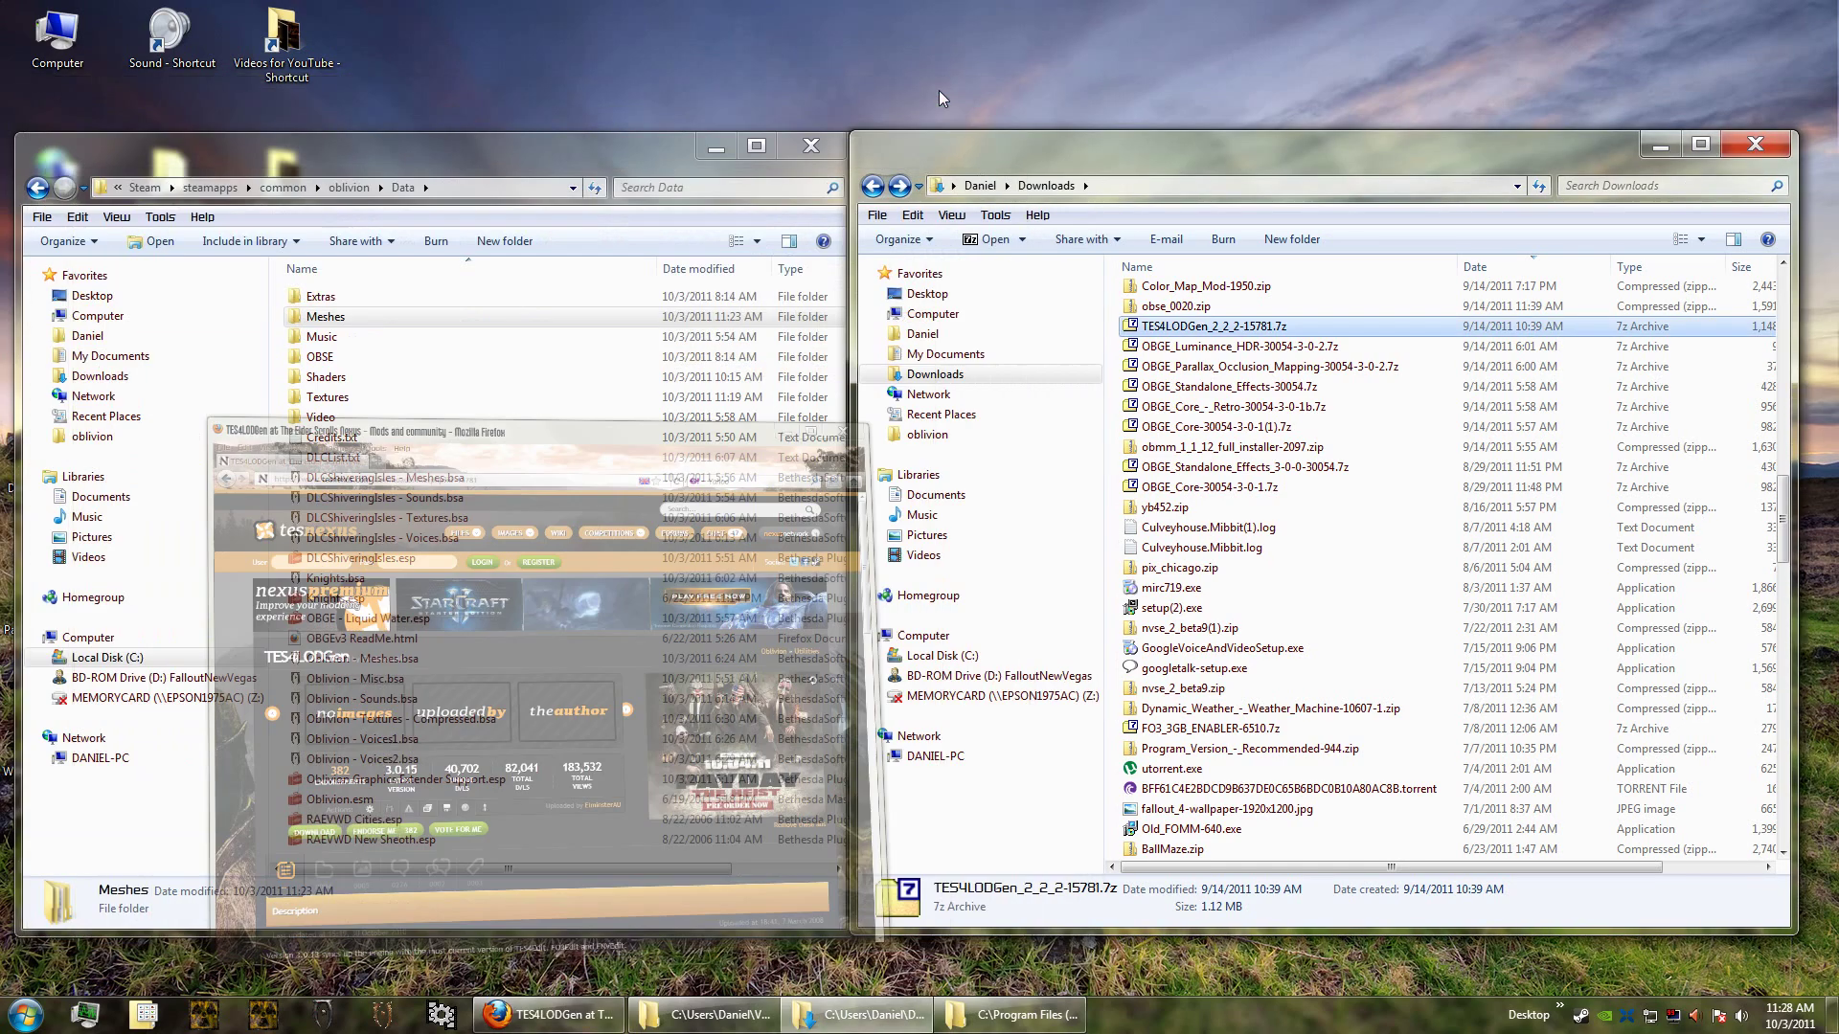
{"action": "scroll", "coordinate": [1242, 467], "scroll_direction": "up", "scroll_amount": 3}
{"action": "key", "text": "F2"}
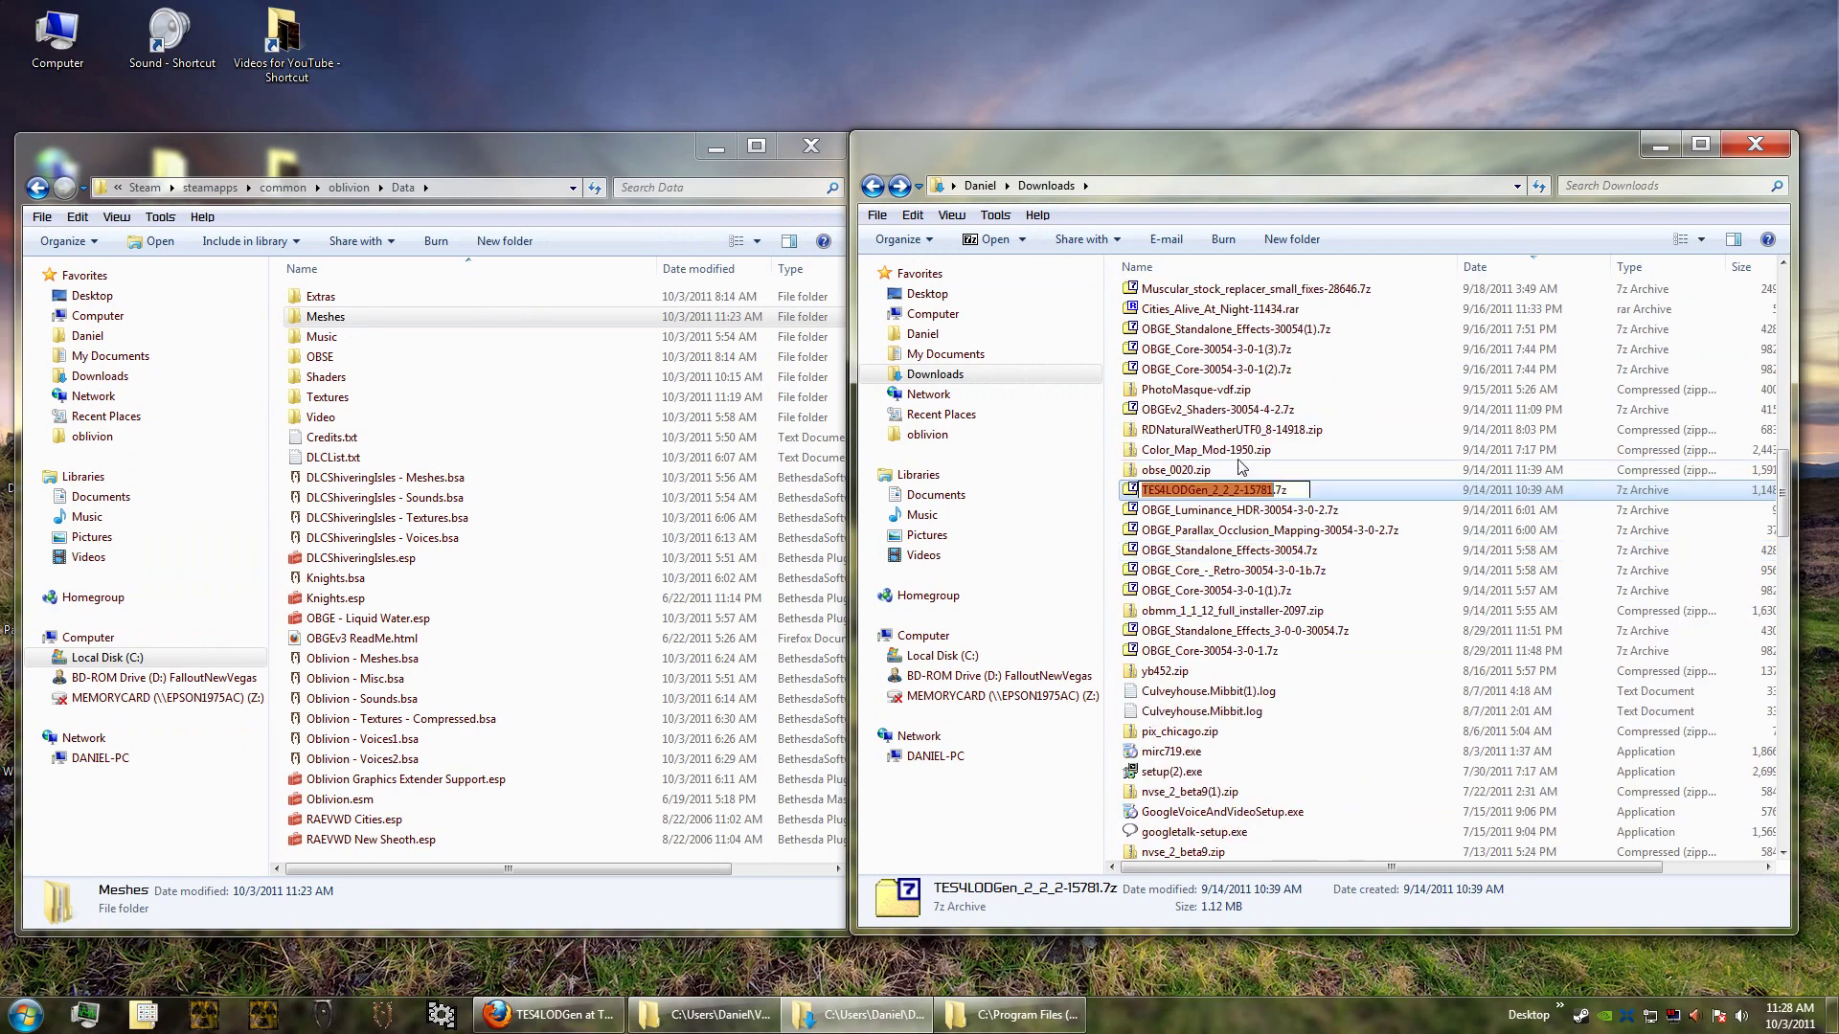
{"action": "key", "text": "Return"}
{"action": "key", "text": "Down"}
{"action": "key", "text": "Up"}
{"action": "key", "text": "Return"}
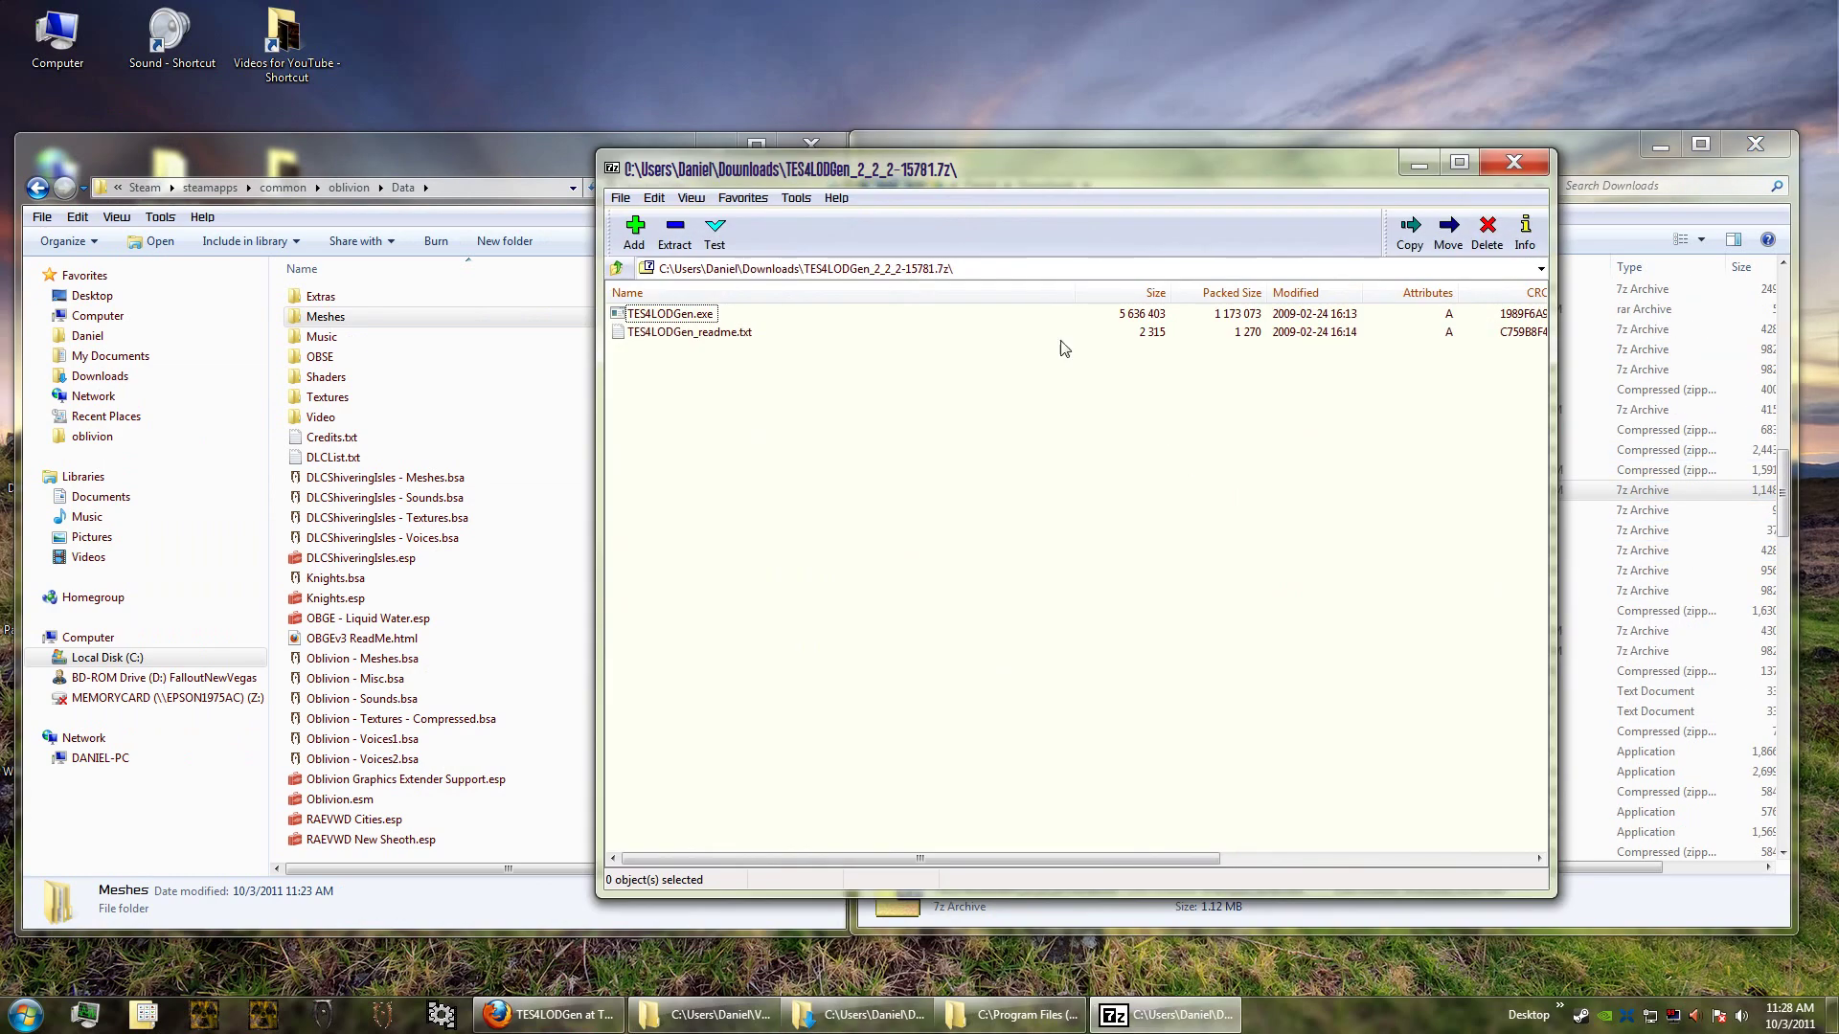
Step: Extract TES4LODGen.exe and TES4LODGen_readme.txt from the archive into the main oblivion folder
{"action": "left_click_drag", "start_coordinate": [937, 178], "coordinate": [1166, 221]}
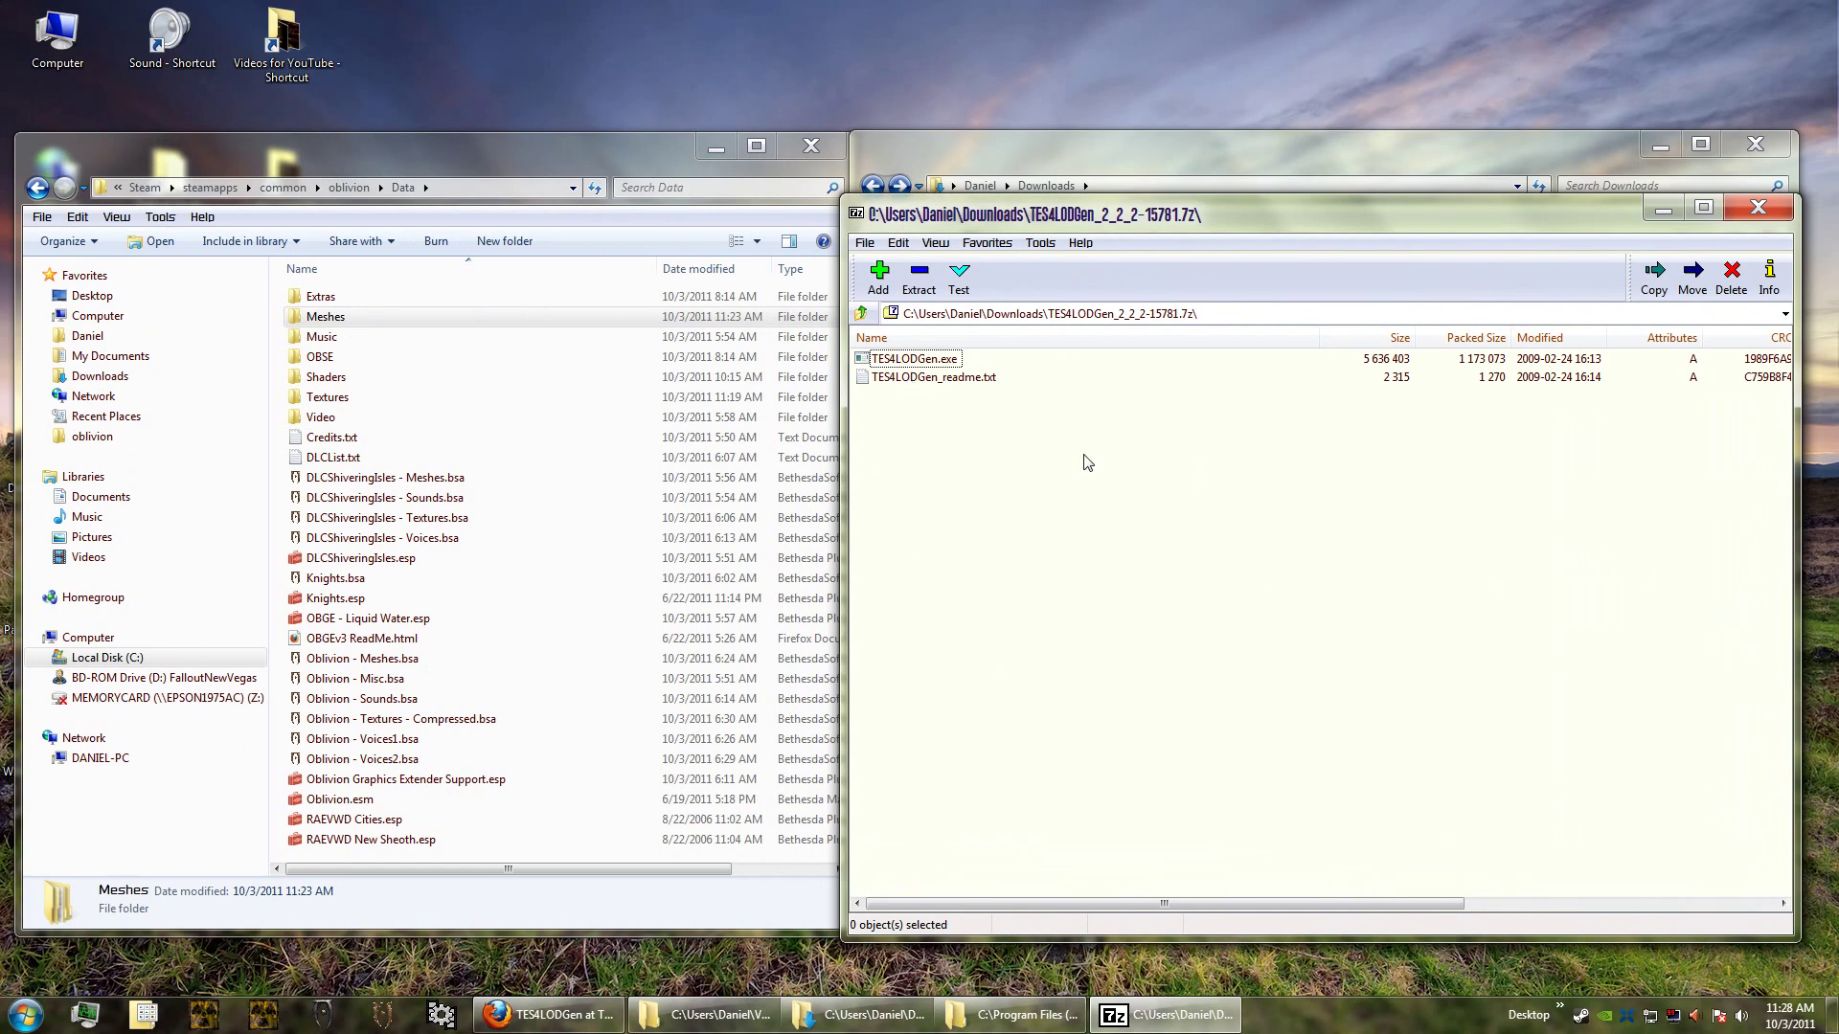
{"action": "left_click_drag", "start_coordinate": [1088, 463], "coordinate": [876, 349]}
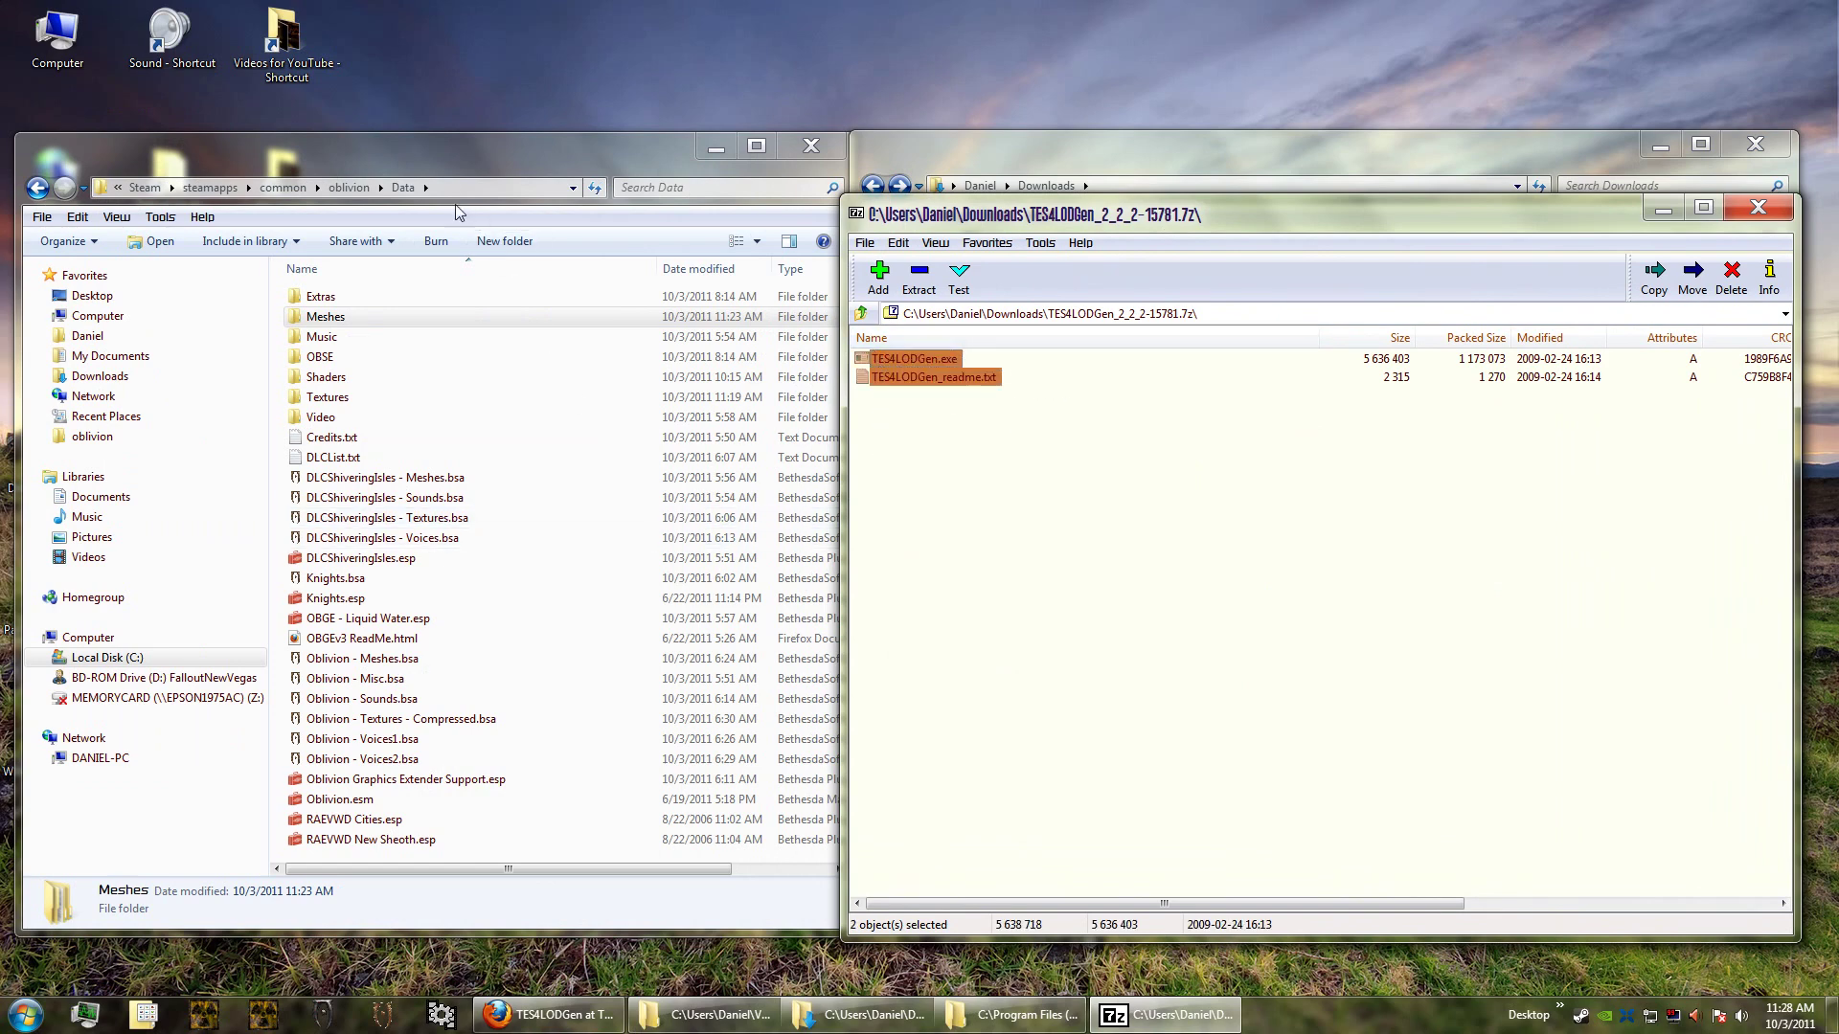
{"action": "left_click", "coordinate": [358, 188]}
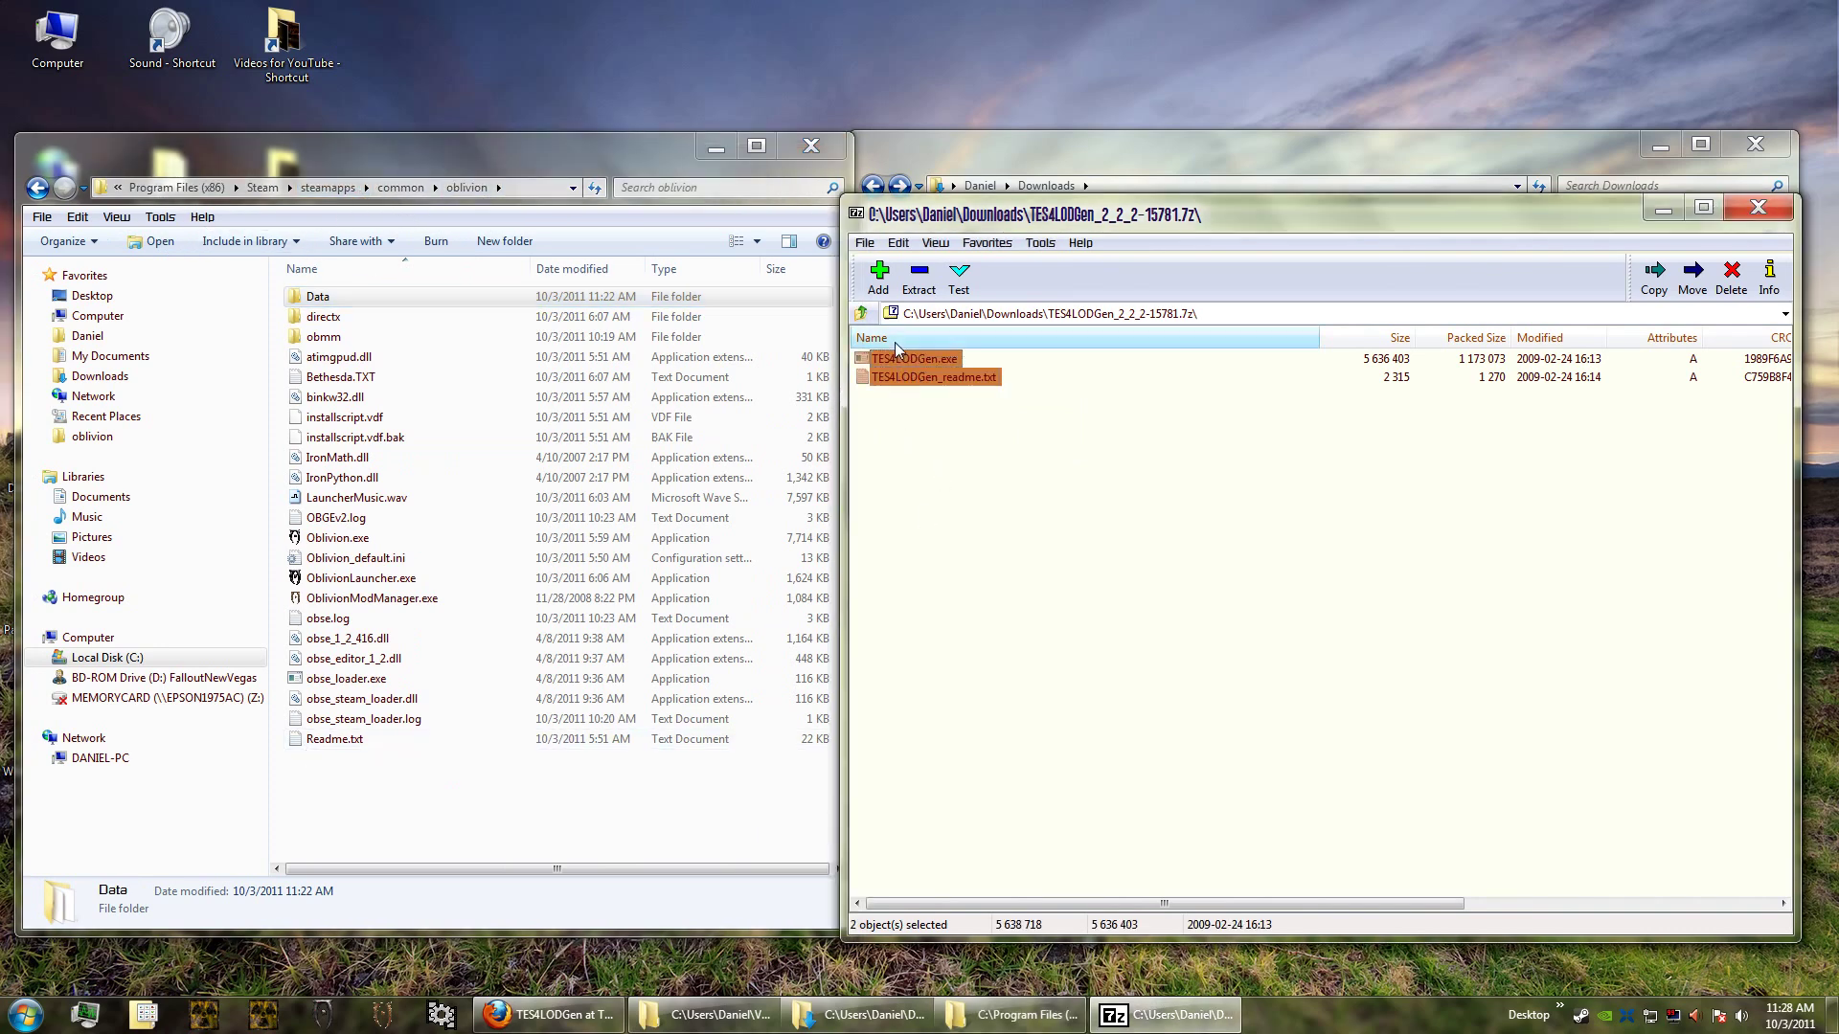
{"action": "left_click_drag", "start_coordinate": [910, 358], "coordinate": [766, 613]}
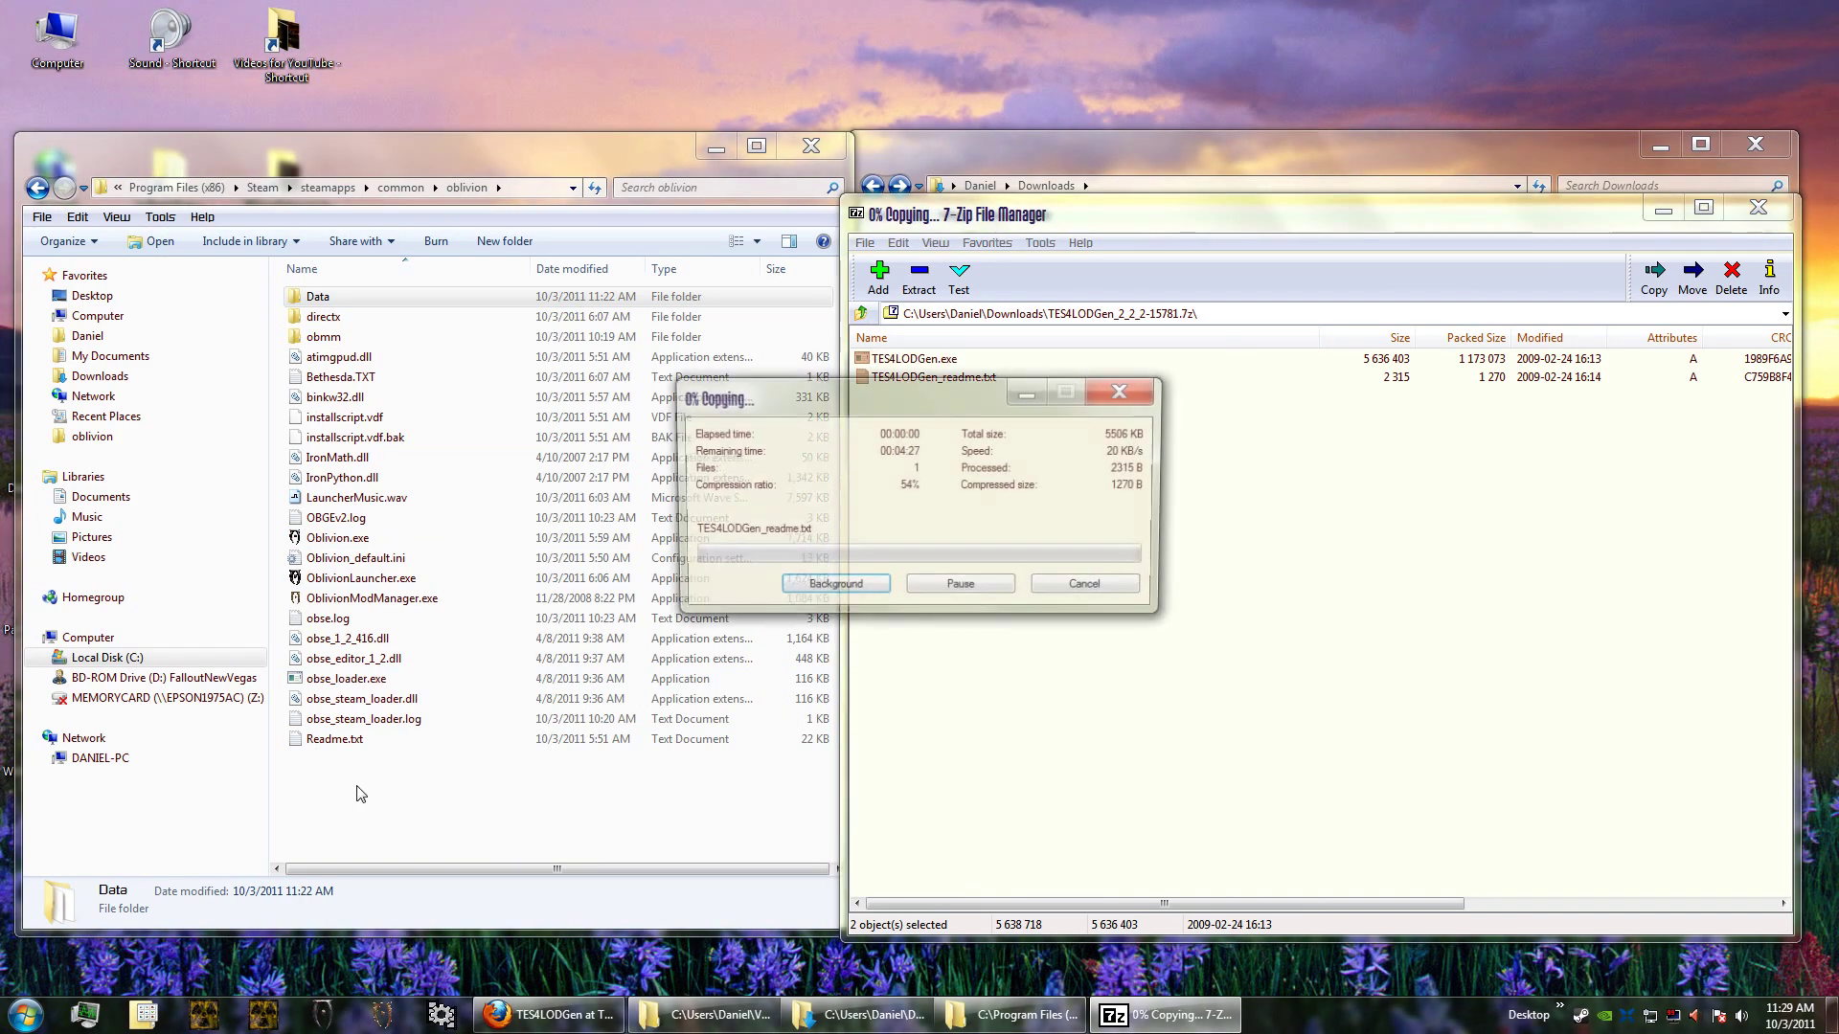
Step: Read through TES4LODGen_readme.txt in the oblivion folder and close it
{"action": "left_click", "coordinate": [461, 837]}
{"action": "double_click", "coordinate": [421, 778]}
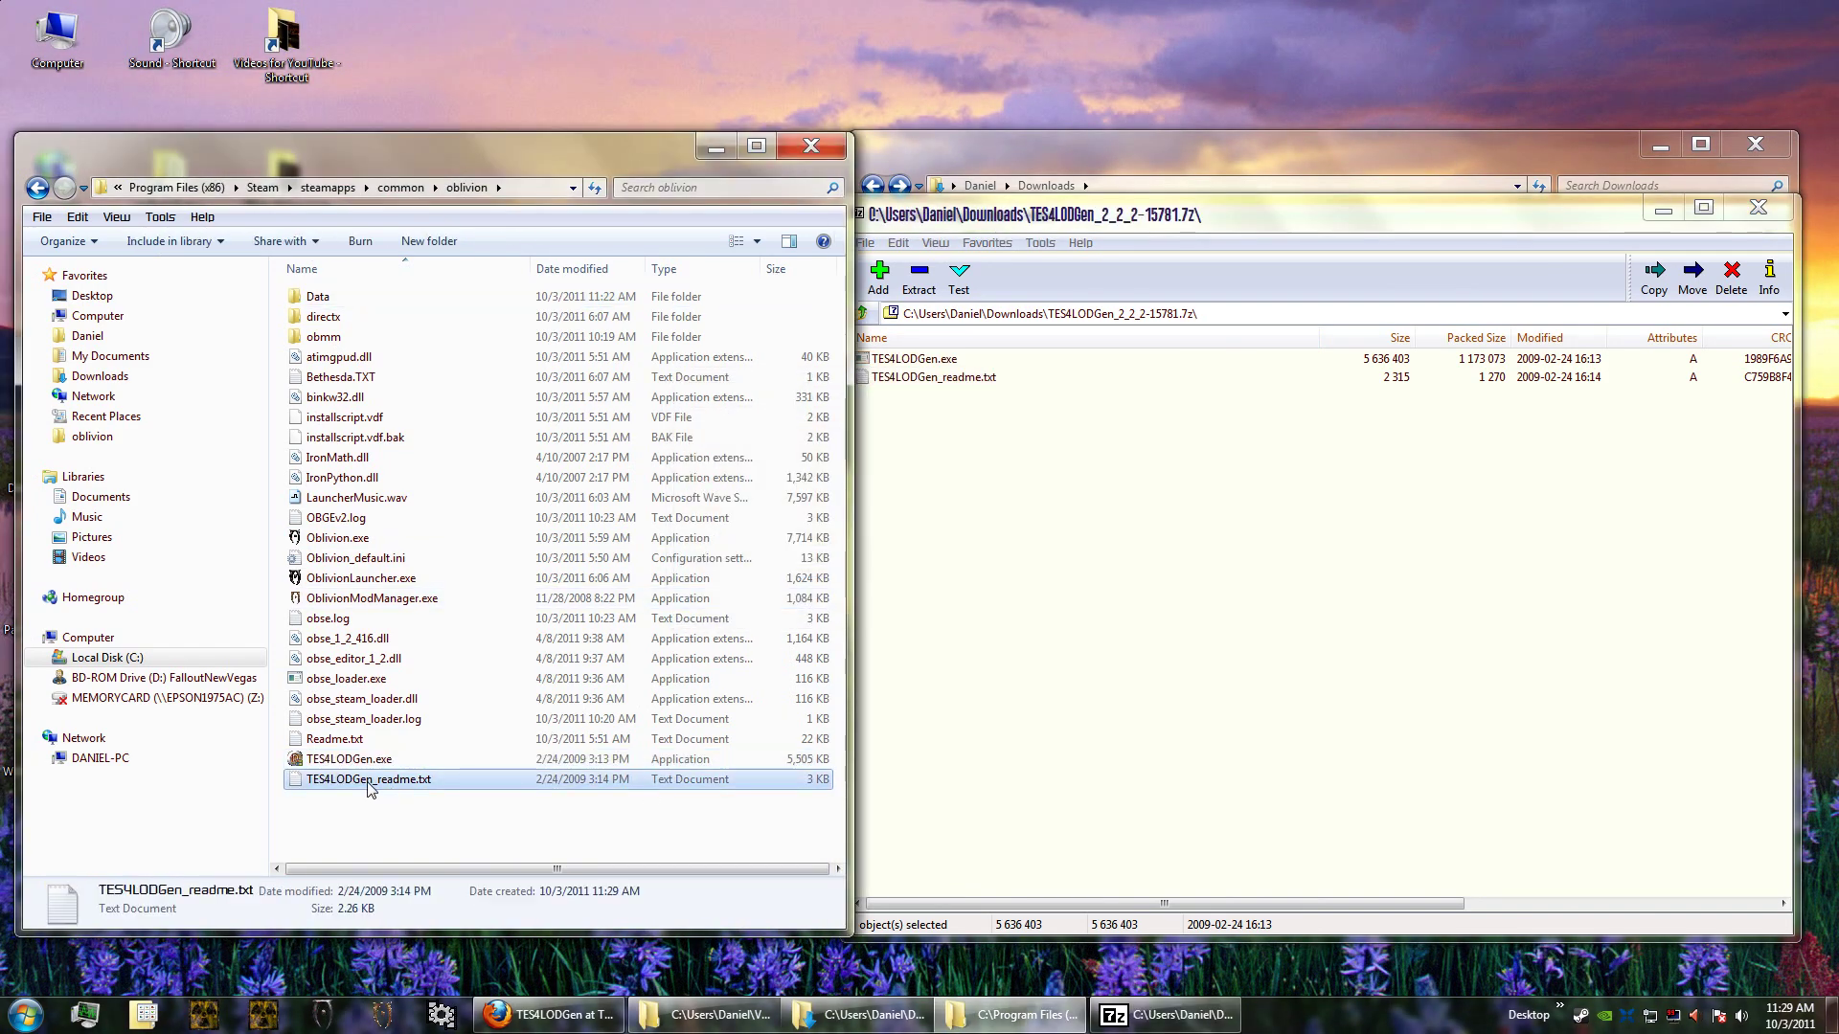
{"action": "scroll", "coordinate": [562, 472], "scroll_direction": "down", "scroll_amount": 5}
{"action": "scroll", "coordinate": [561, 472], "scroll_direction": "up", "scroll_amount": 5}
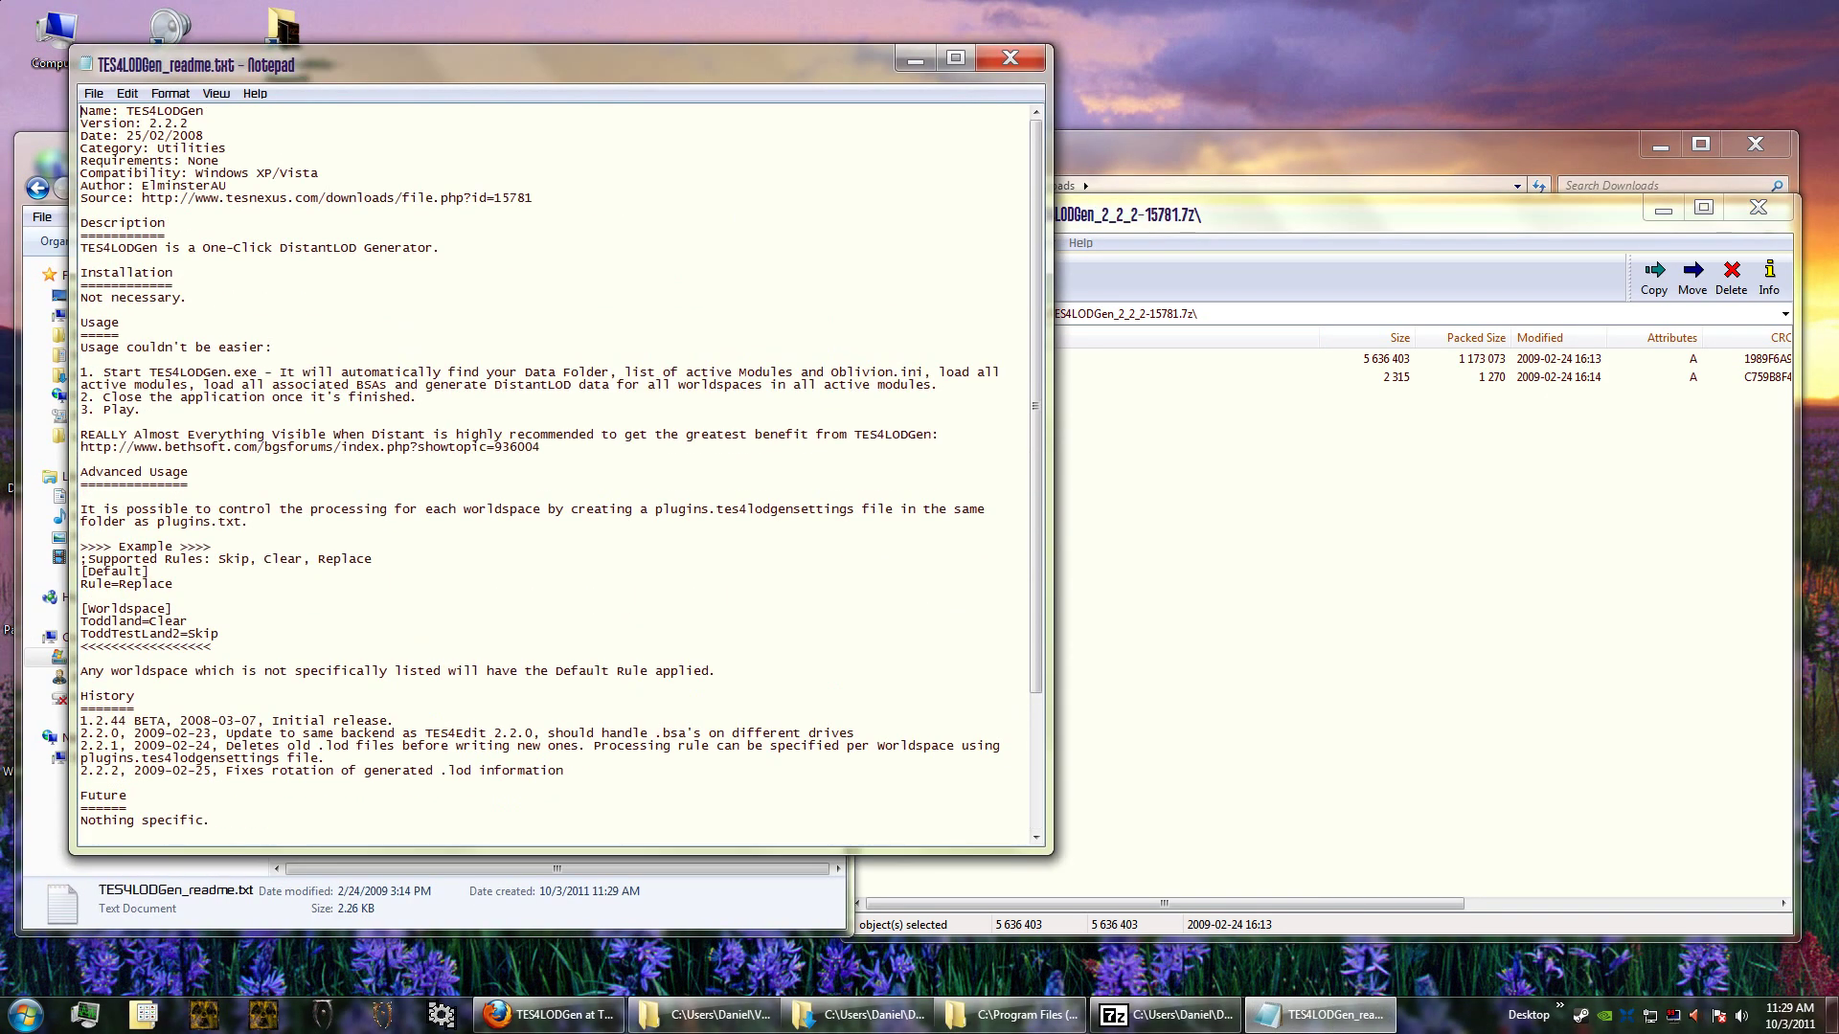
{"action": "left_click", "coordinate": [1013, 60]}
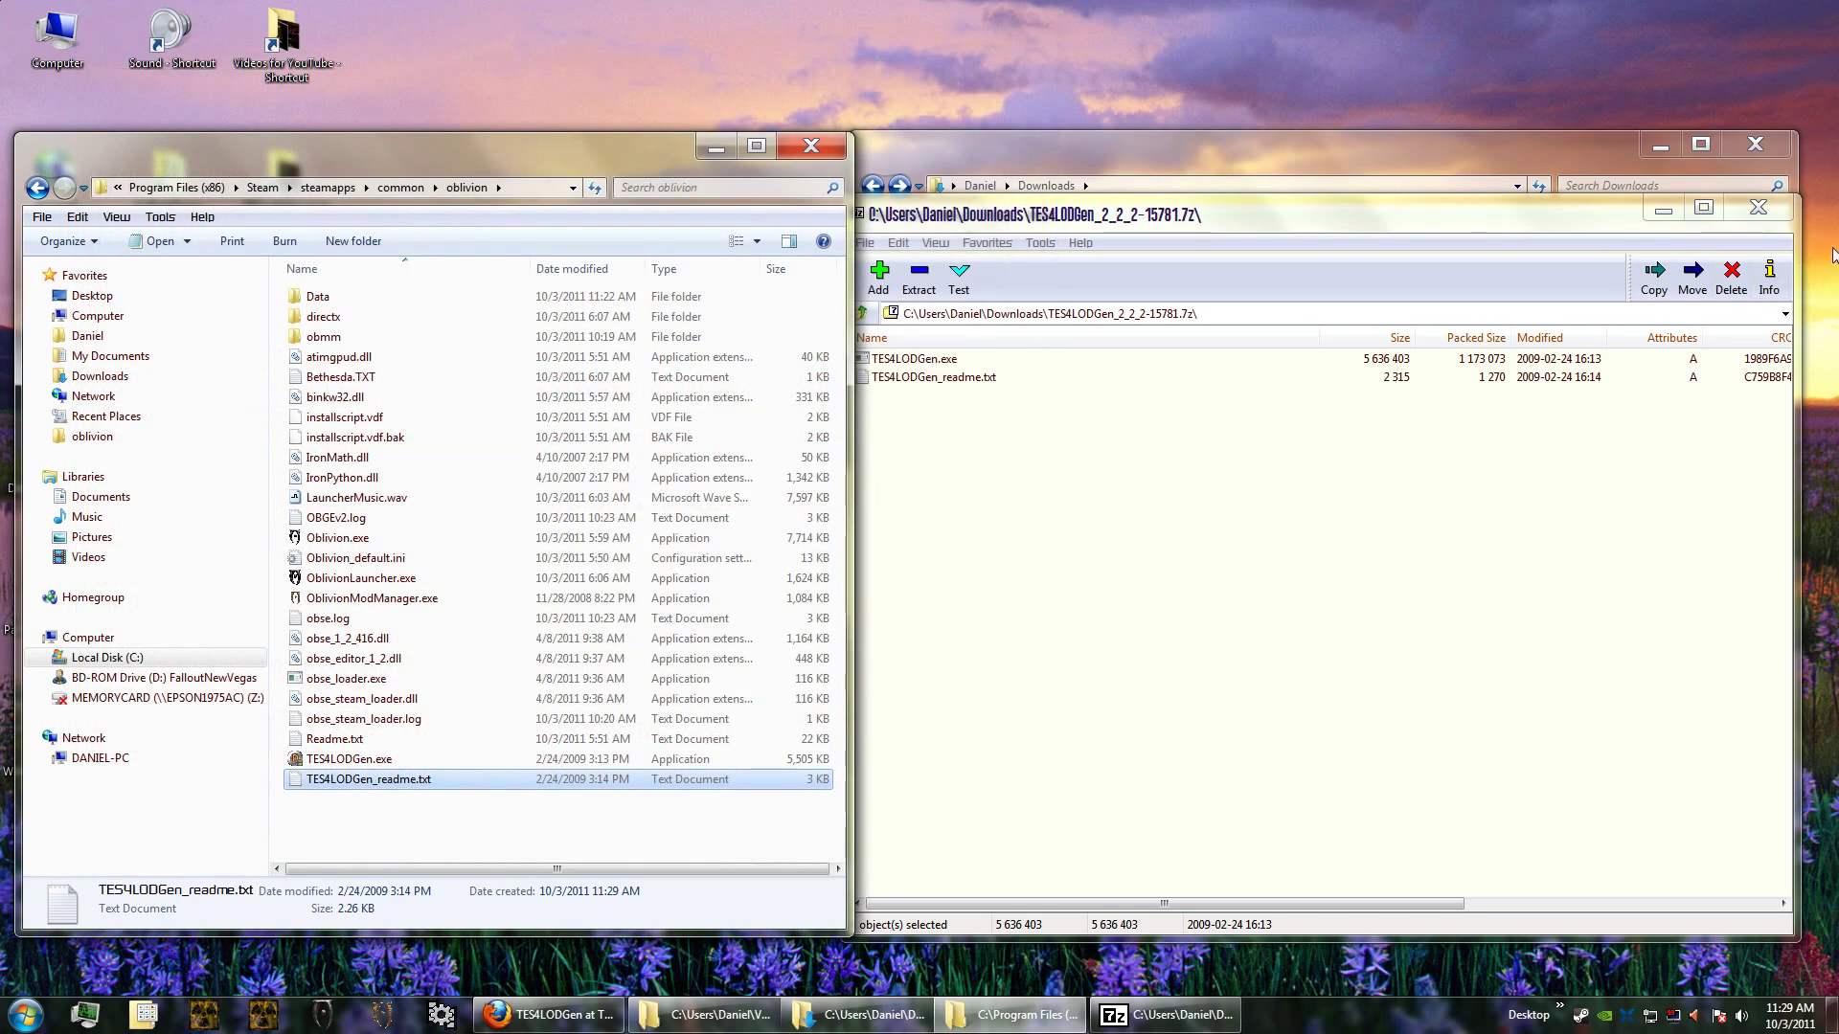
Step: Close the archive window and run TES4LODGen.exe from the oblivion folder
{"action": "left_click", "coordinate": [1758, 208]}
{"action": "left_click", "coordinate": [397, 758]}
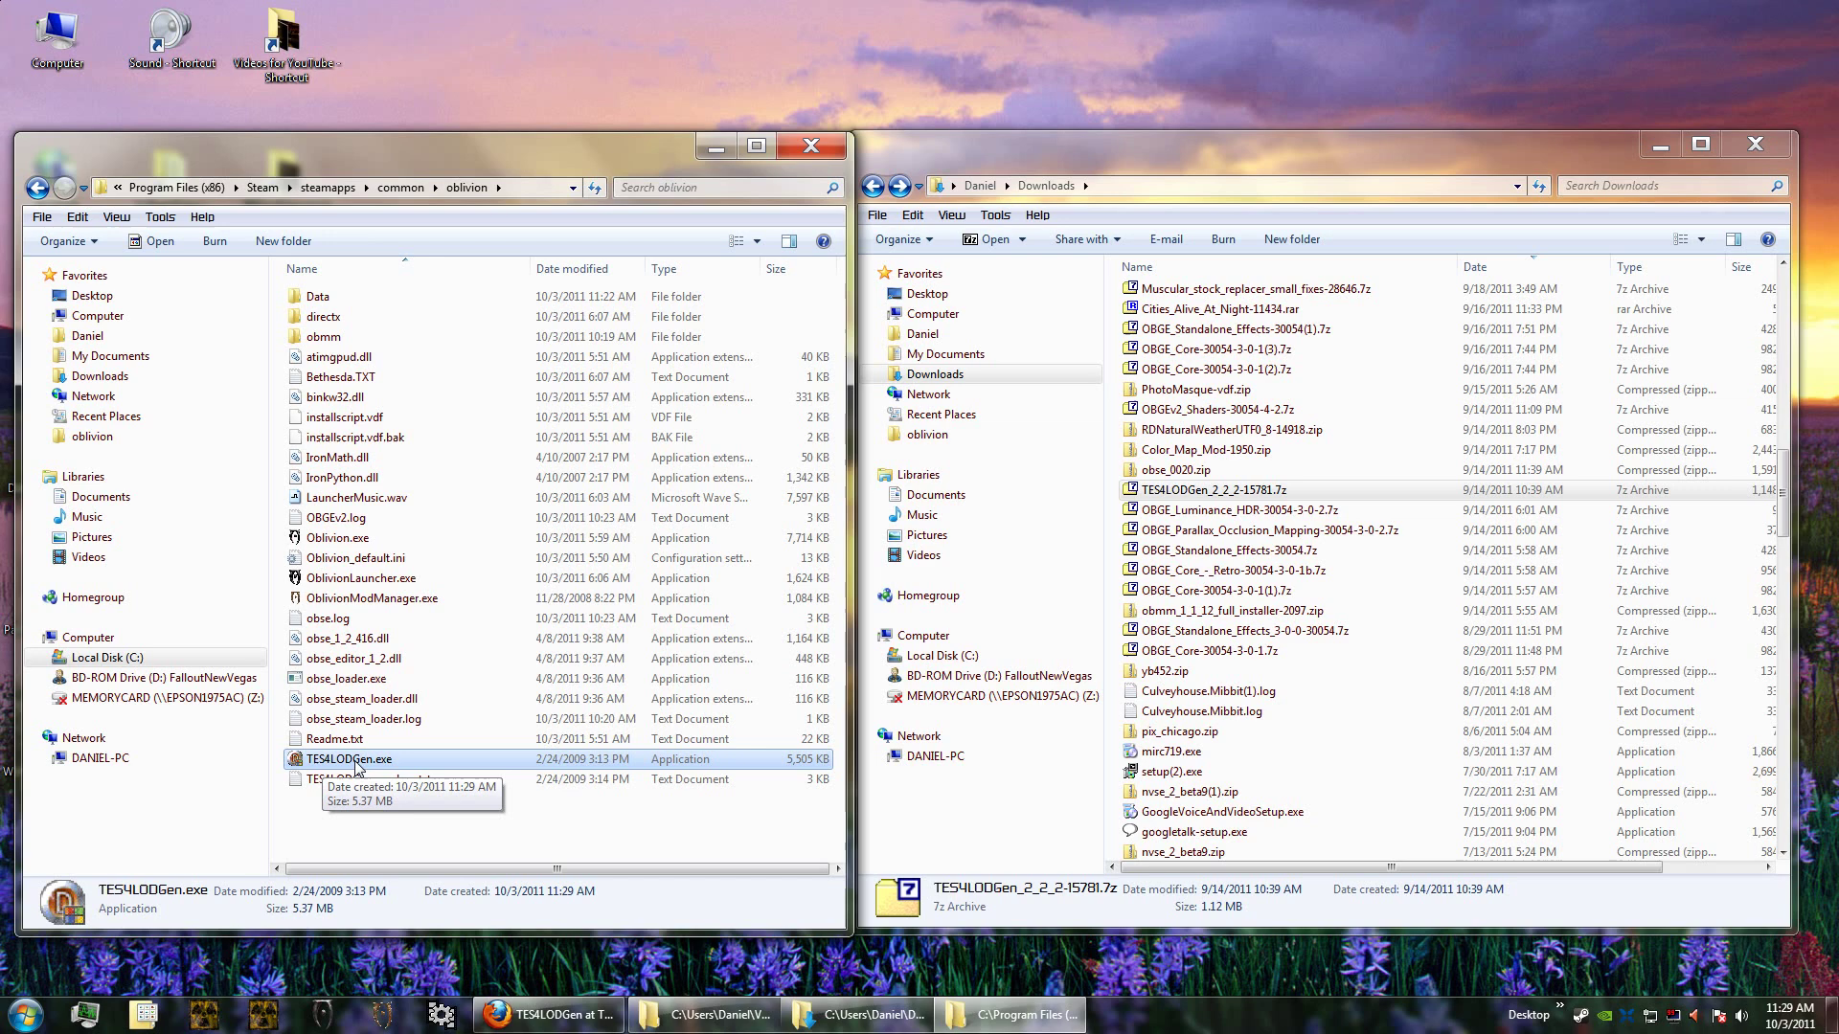
{"action": "double_click", "coordinate": [355, 761]}
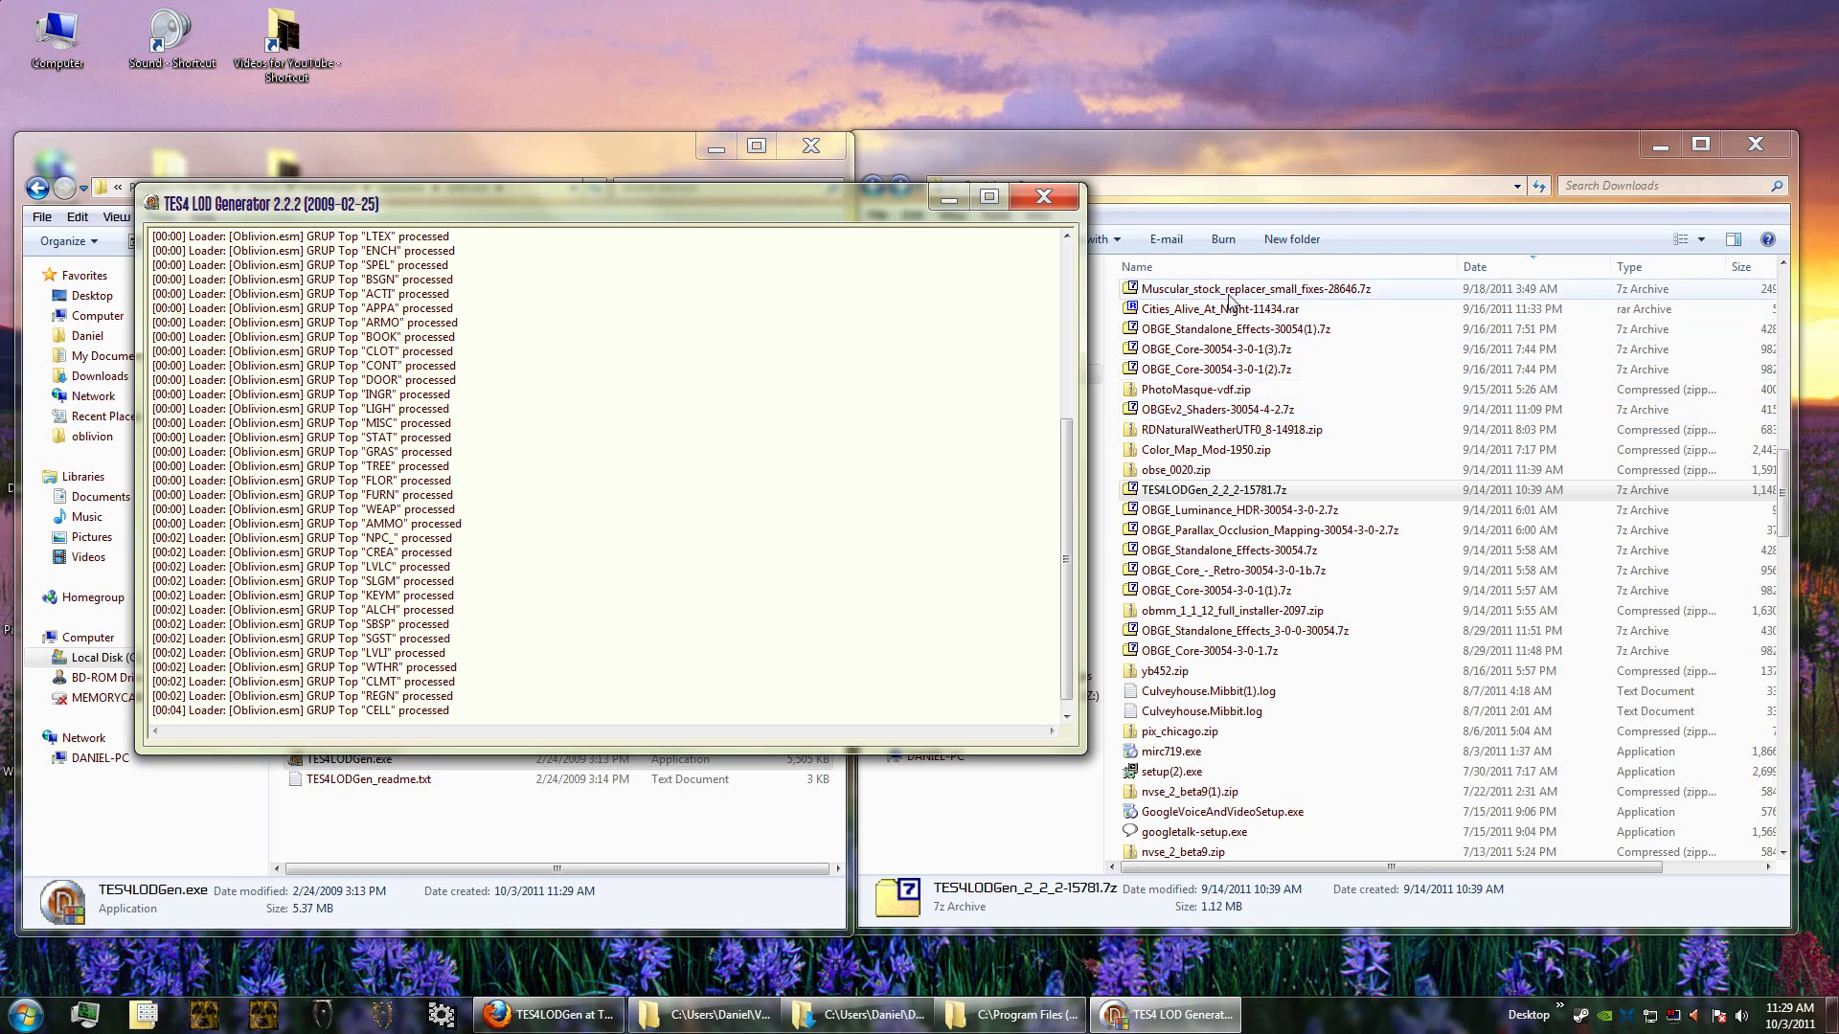
Step: Look over the extracted RAEVWD folders in Downloads and return to the TES4 LOD Generator
{"action": "left_click", "coordinate": [1787, 266]}
{"action": "scroll", "coordinate": [1785, 273], "scroll_direction": "up", "scroll_amount": 15}
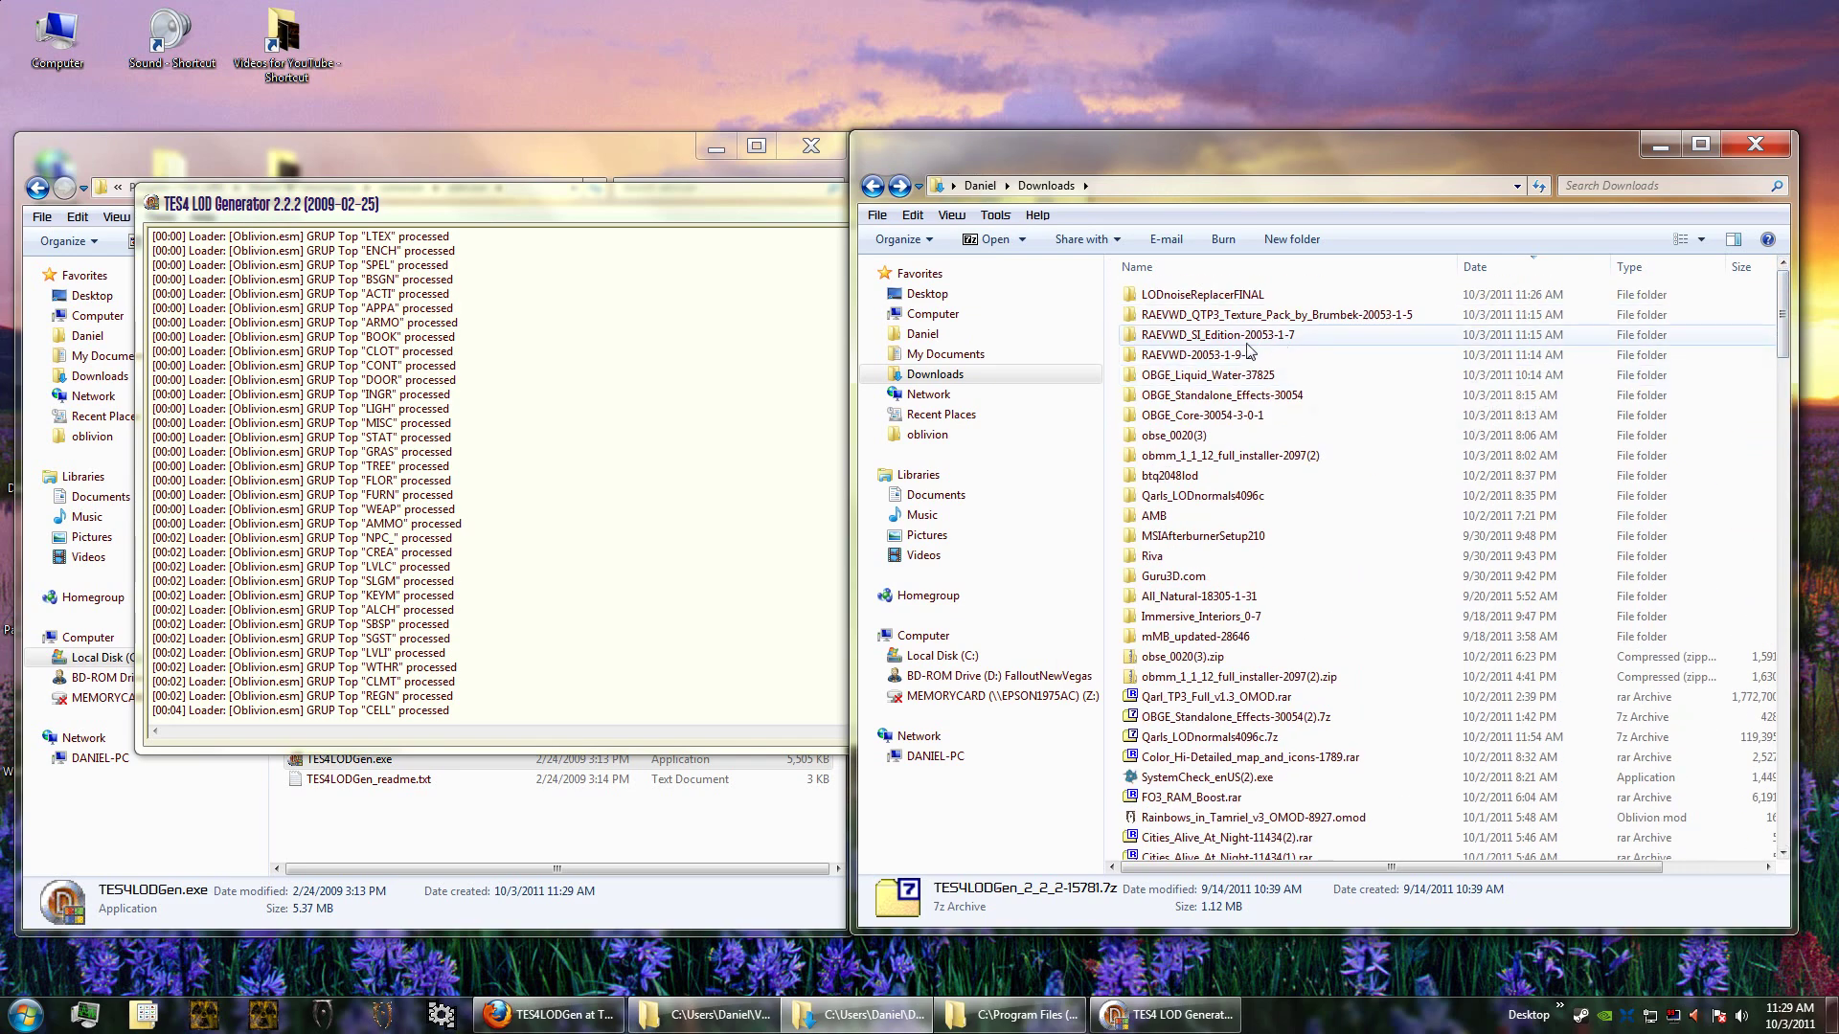
{"action": "left_click", "coordinate": [1222, 351]}
{"action": "left_click", "coordinate": [1220, 337]}
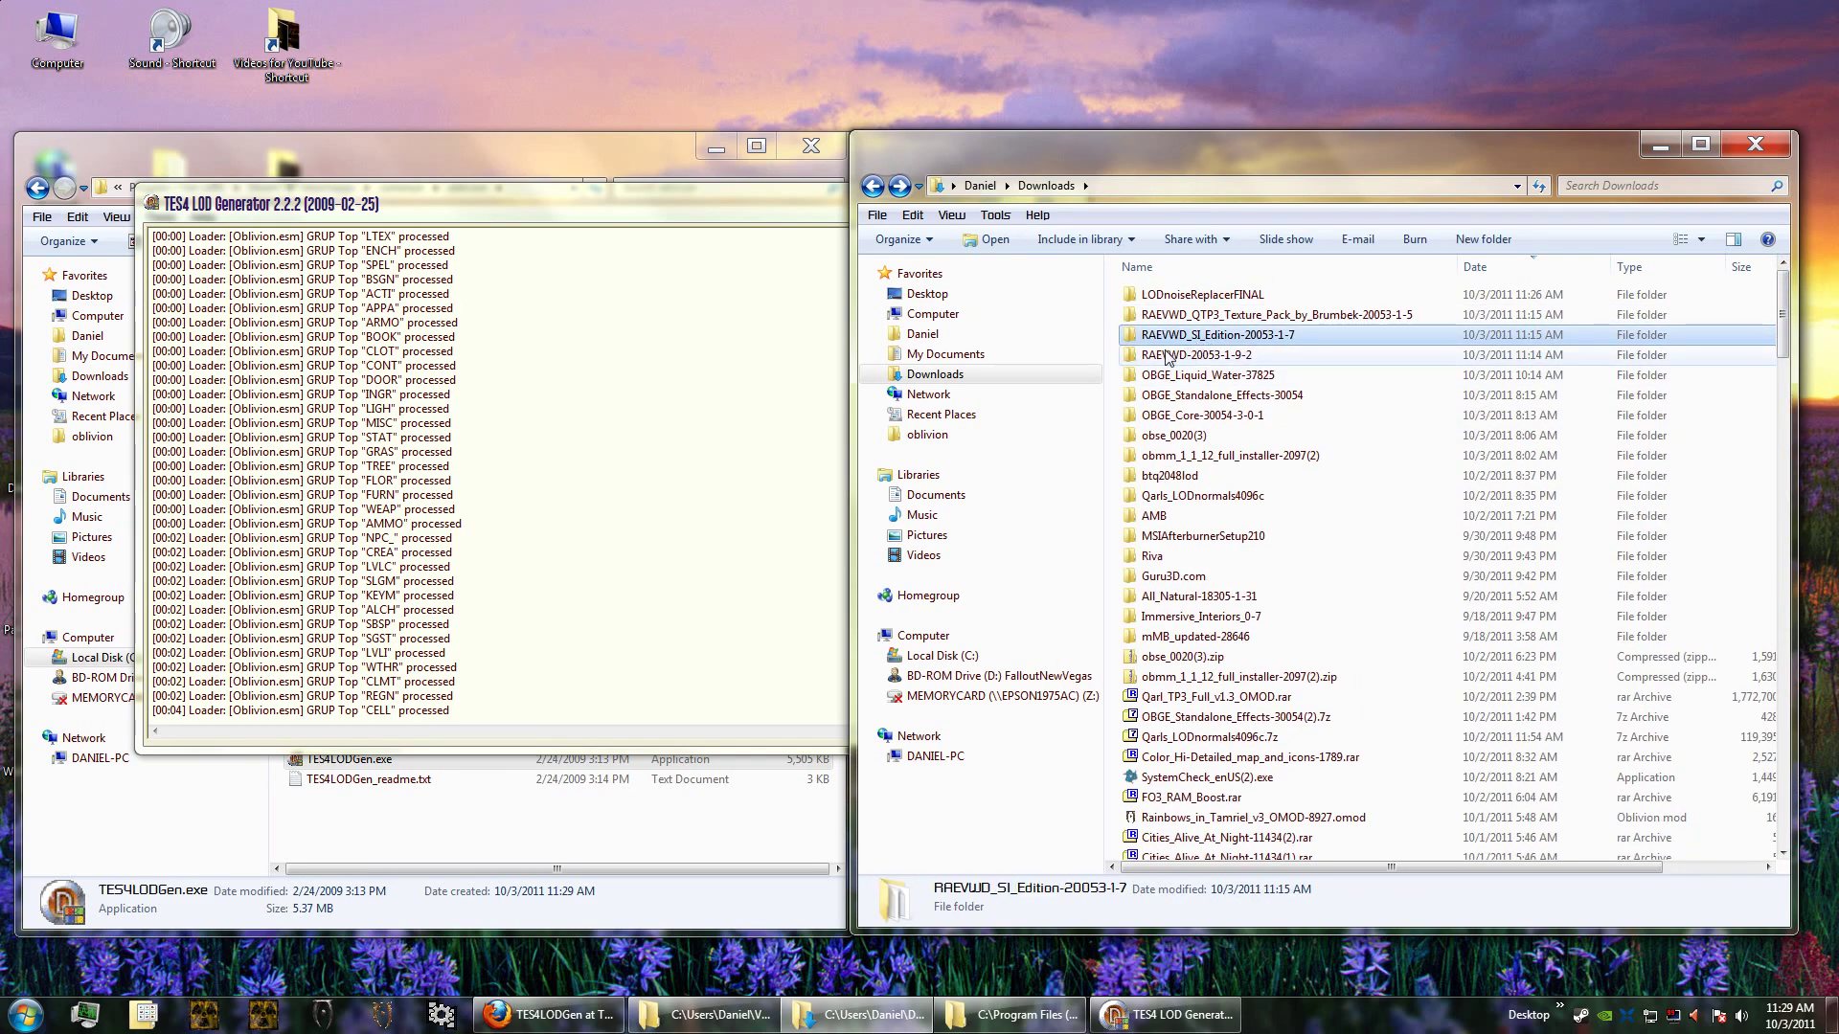
{"action": "left_click", "coordinate": [505, 209]}
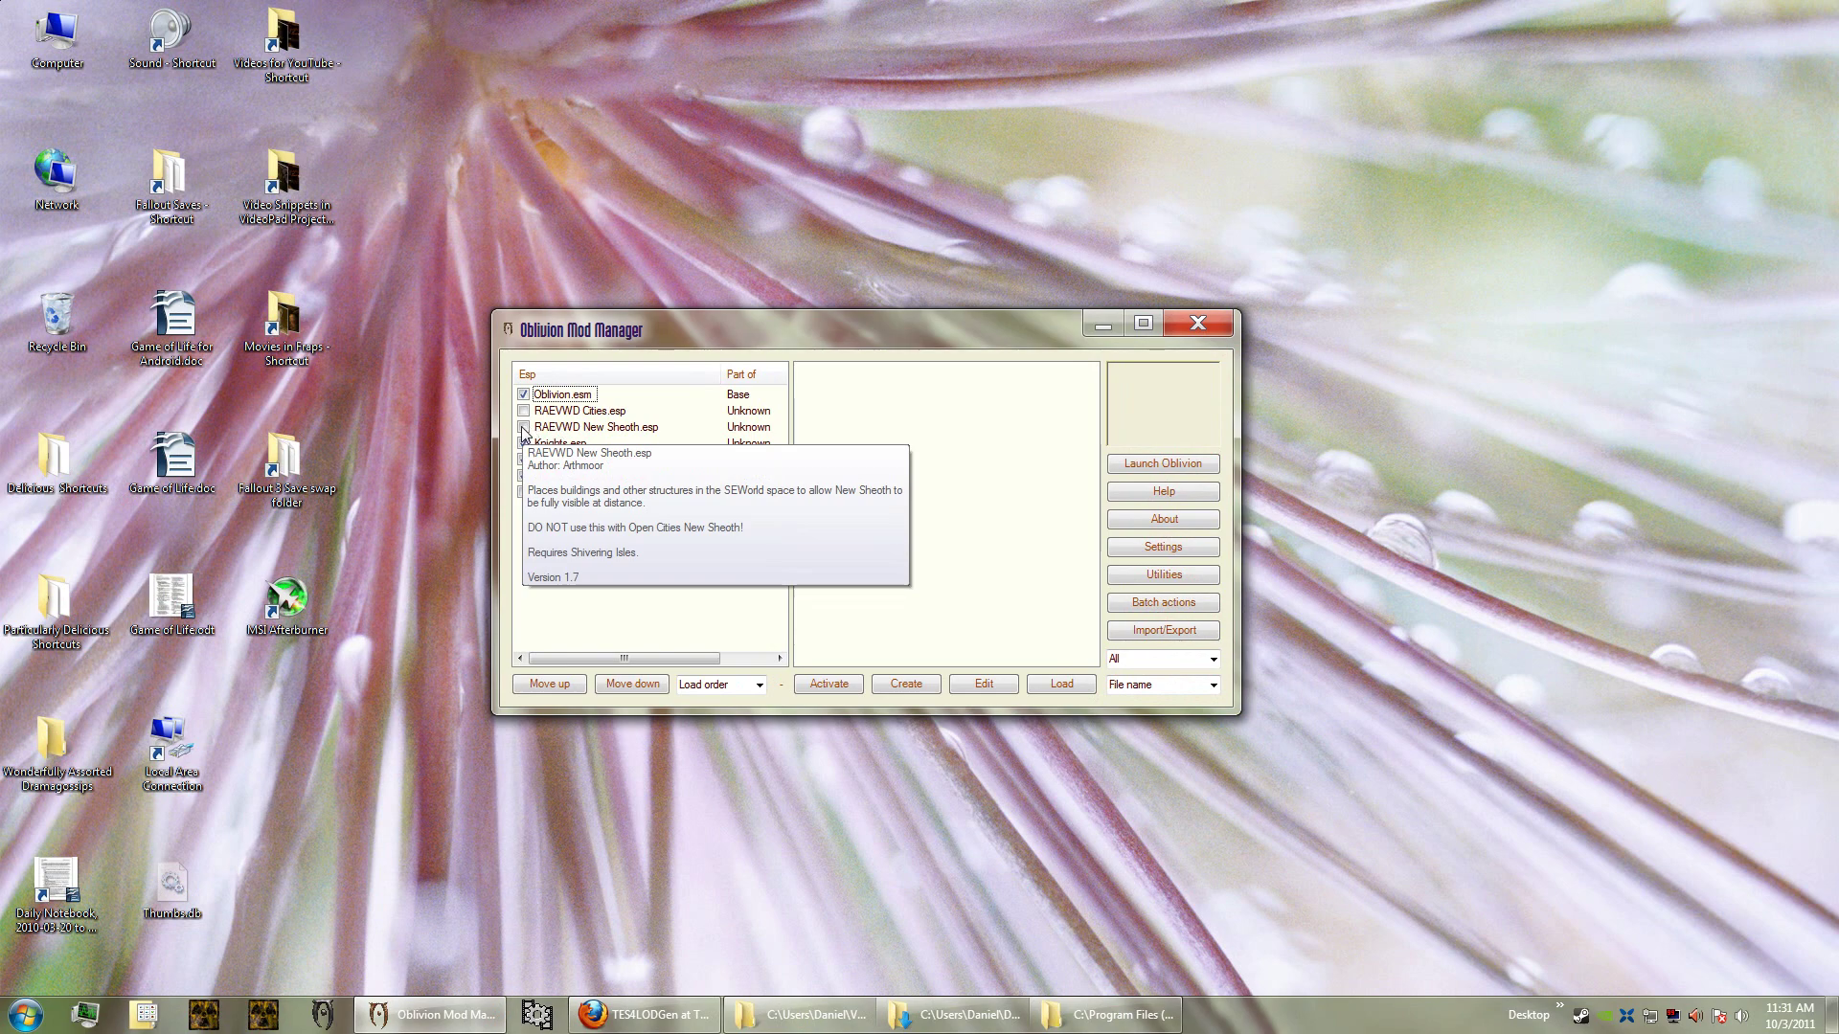
Step: Enable RAEVWD Cities.esp and RAEVWD New Sheoth.esp in Oblivion Mod Manager
{"action": "left_click", "coordinate": [524, 431]}
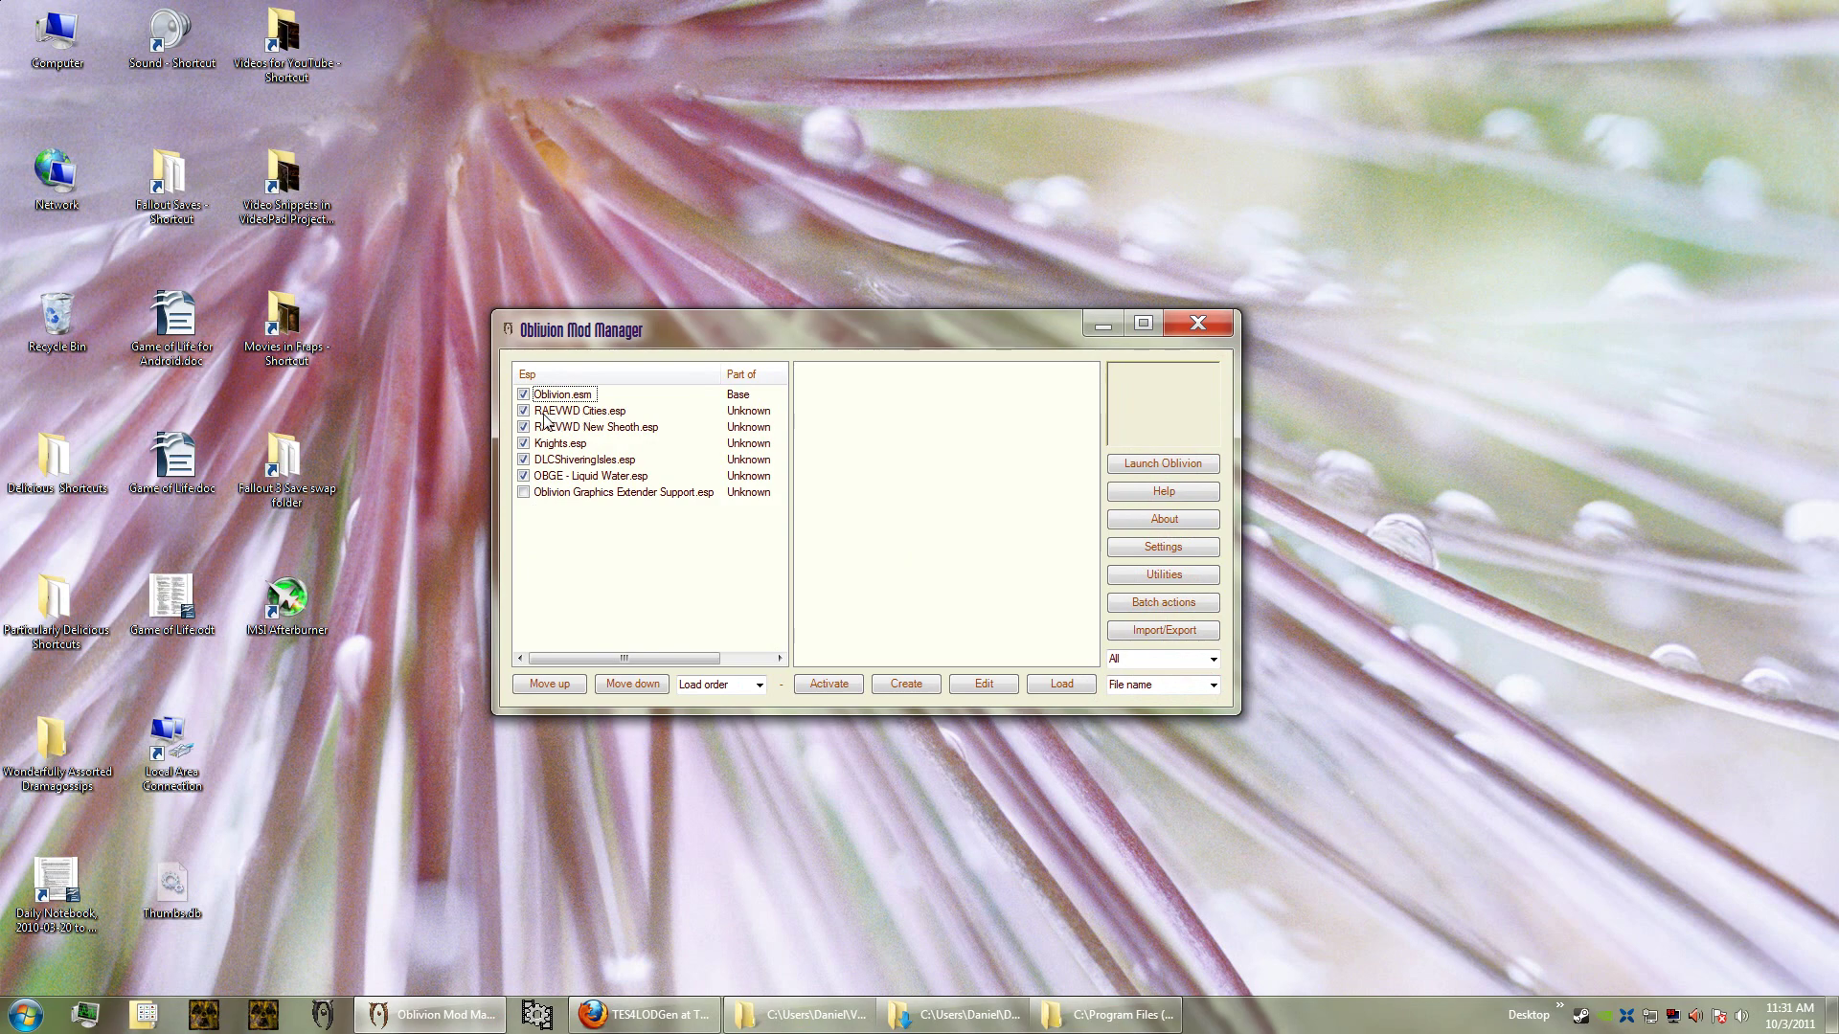
{"action": "mouse_move", "coordinate": [584, 433]}
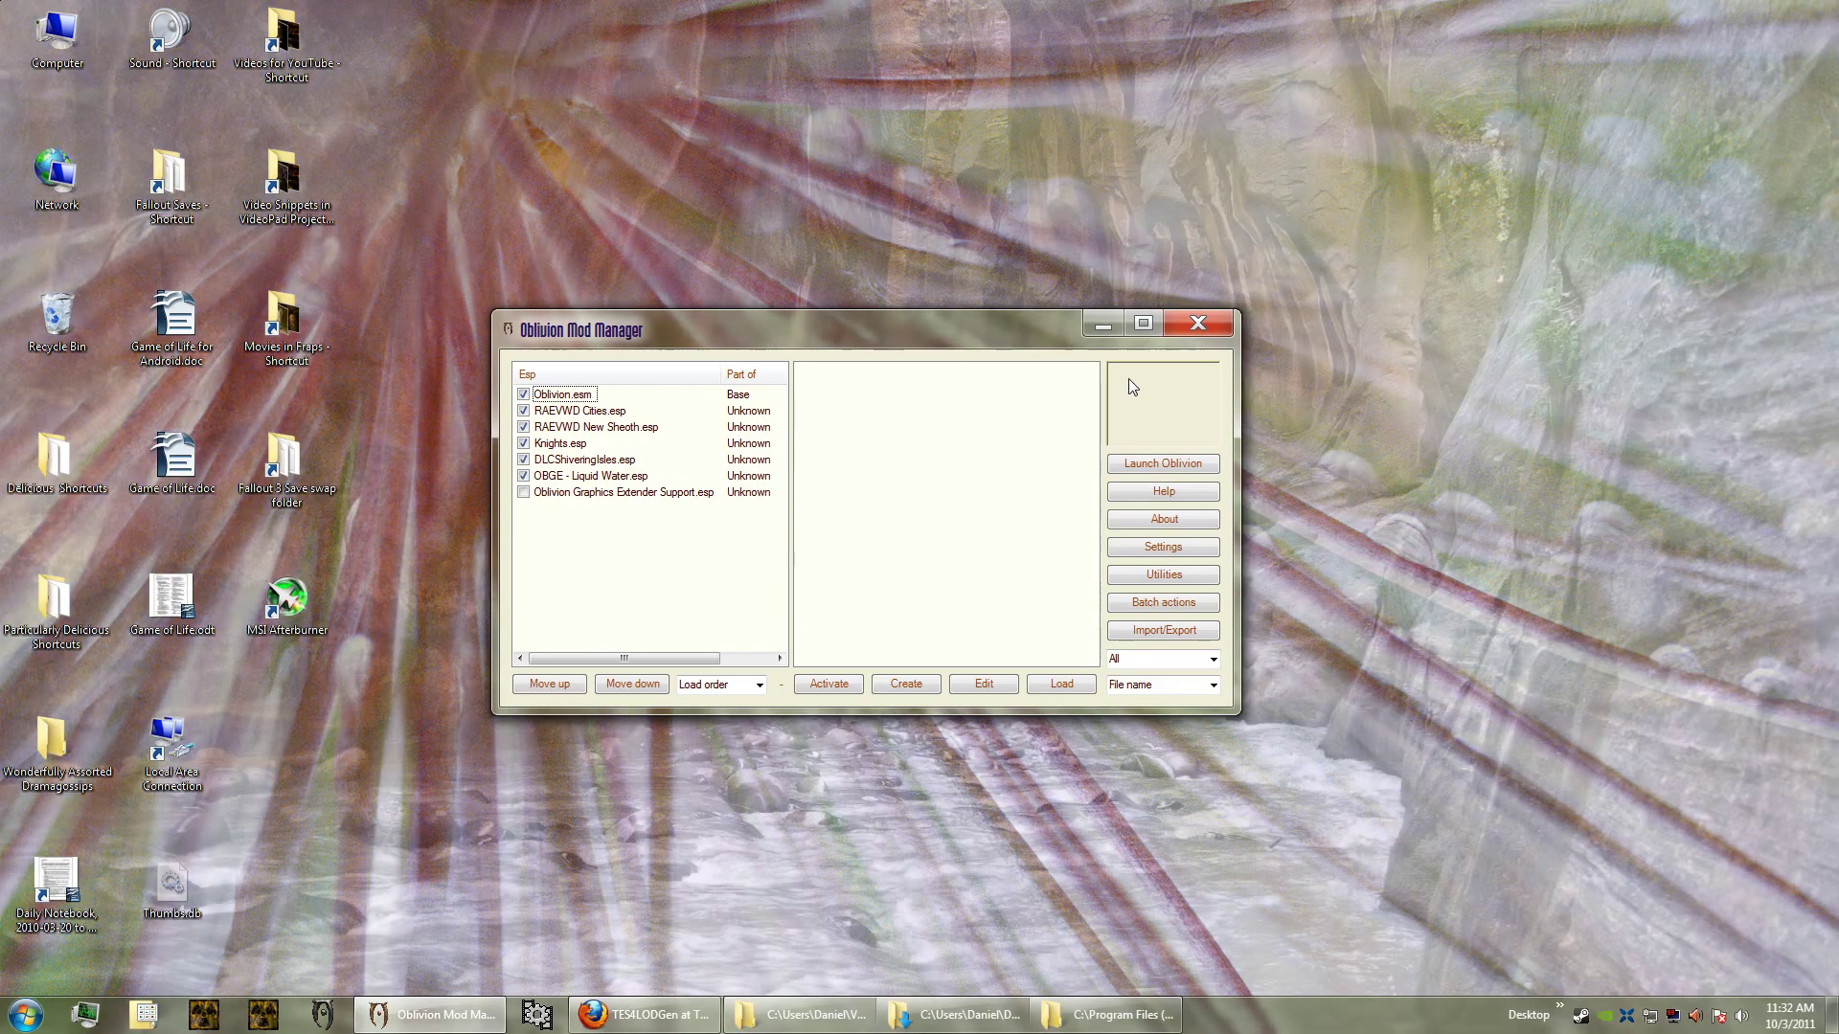
{"action": "left_click_drag", "start_coordinate": [1135, 338], "coordinate": [1137, 351]}
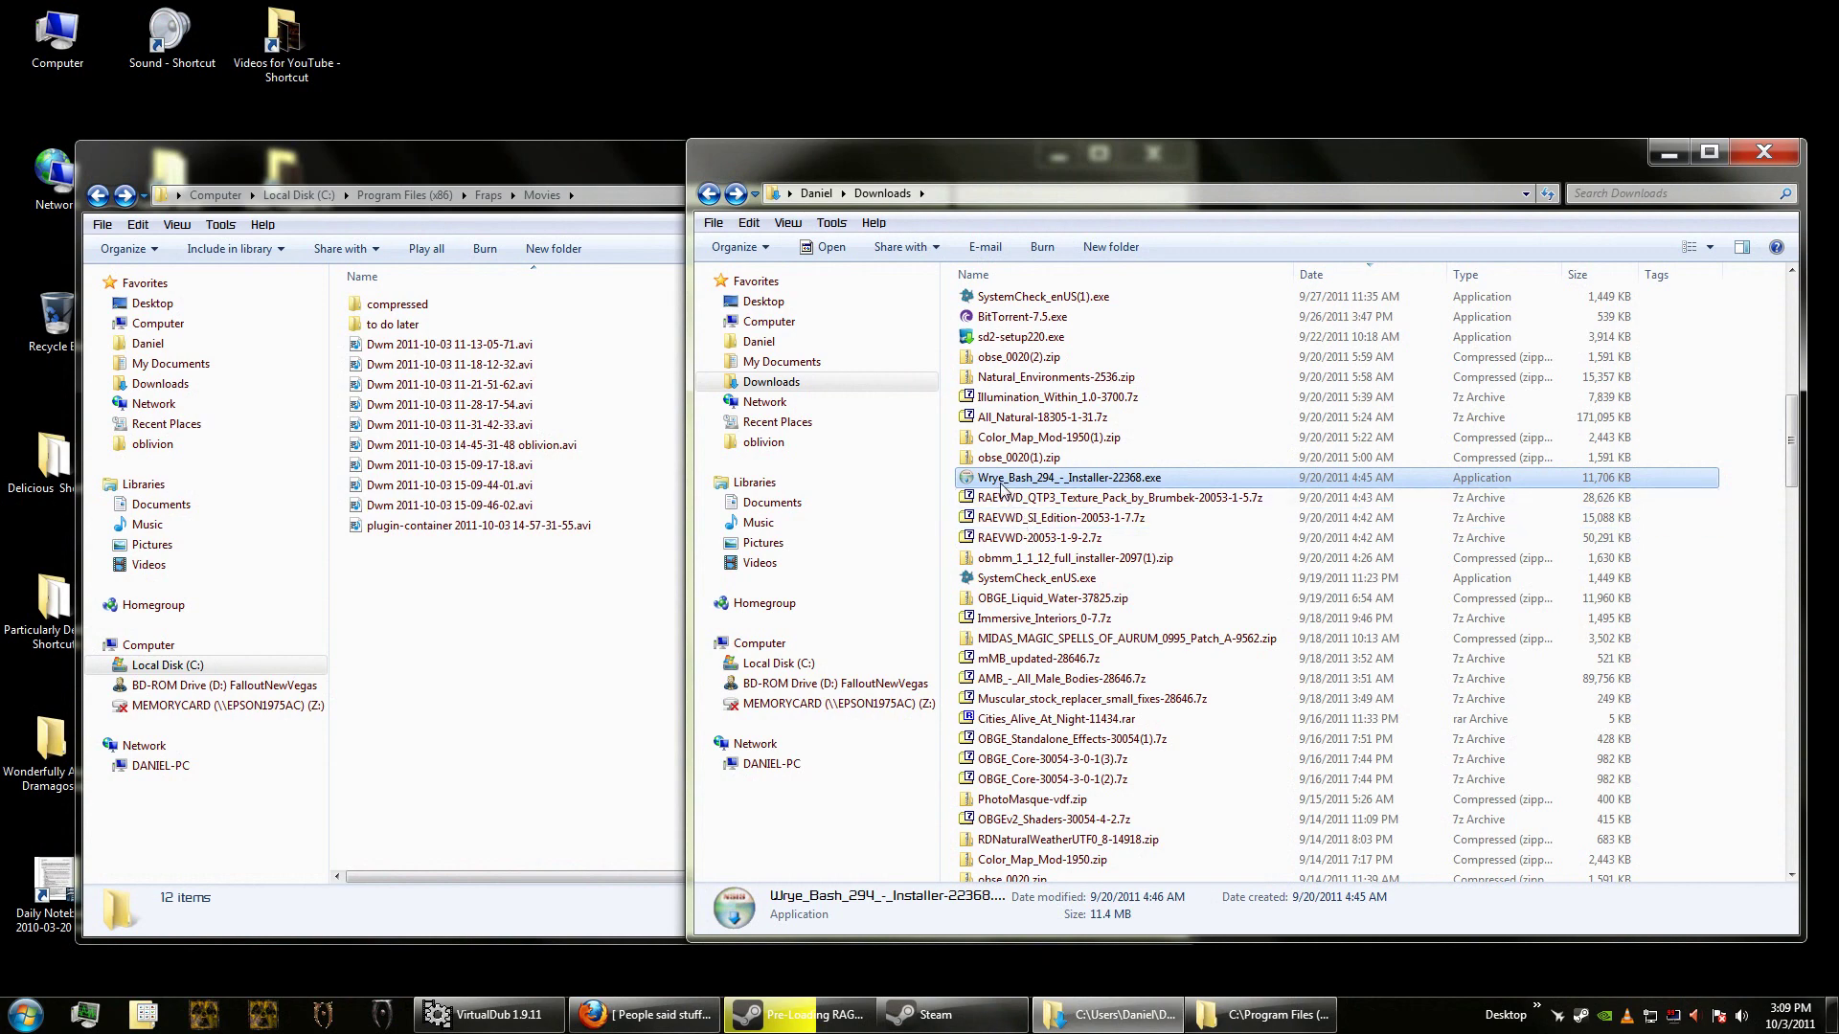
Step: Run Wrye_Bash_294_-_Installer-22368.exe and choose the Python version for Oblivion only, without extra install locations
{"action": "mouse_move", "coordinate": [989, 490]}
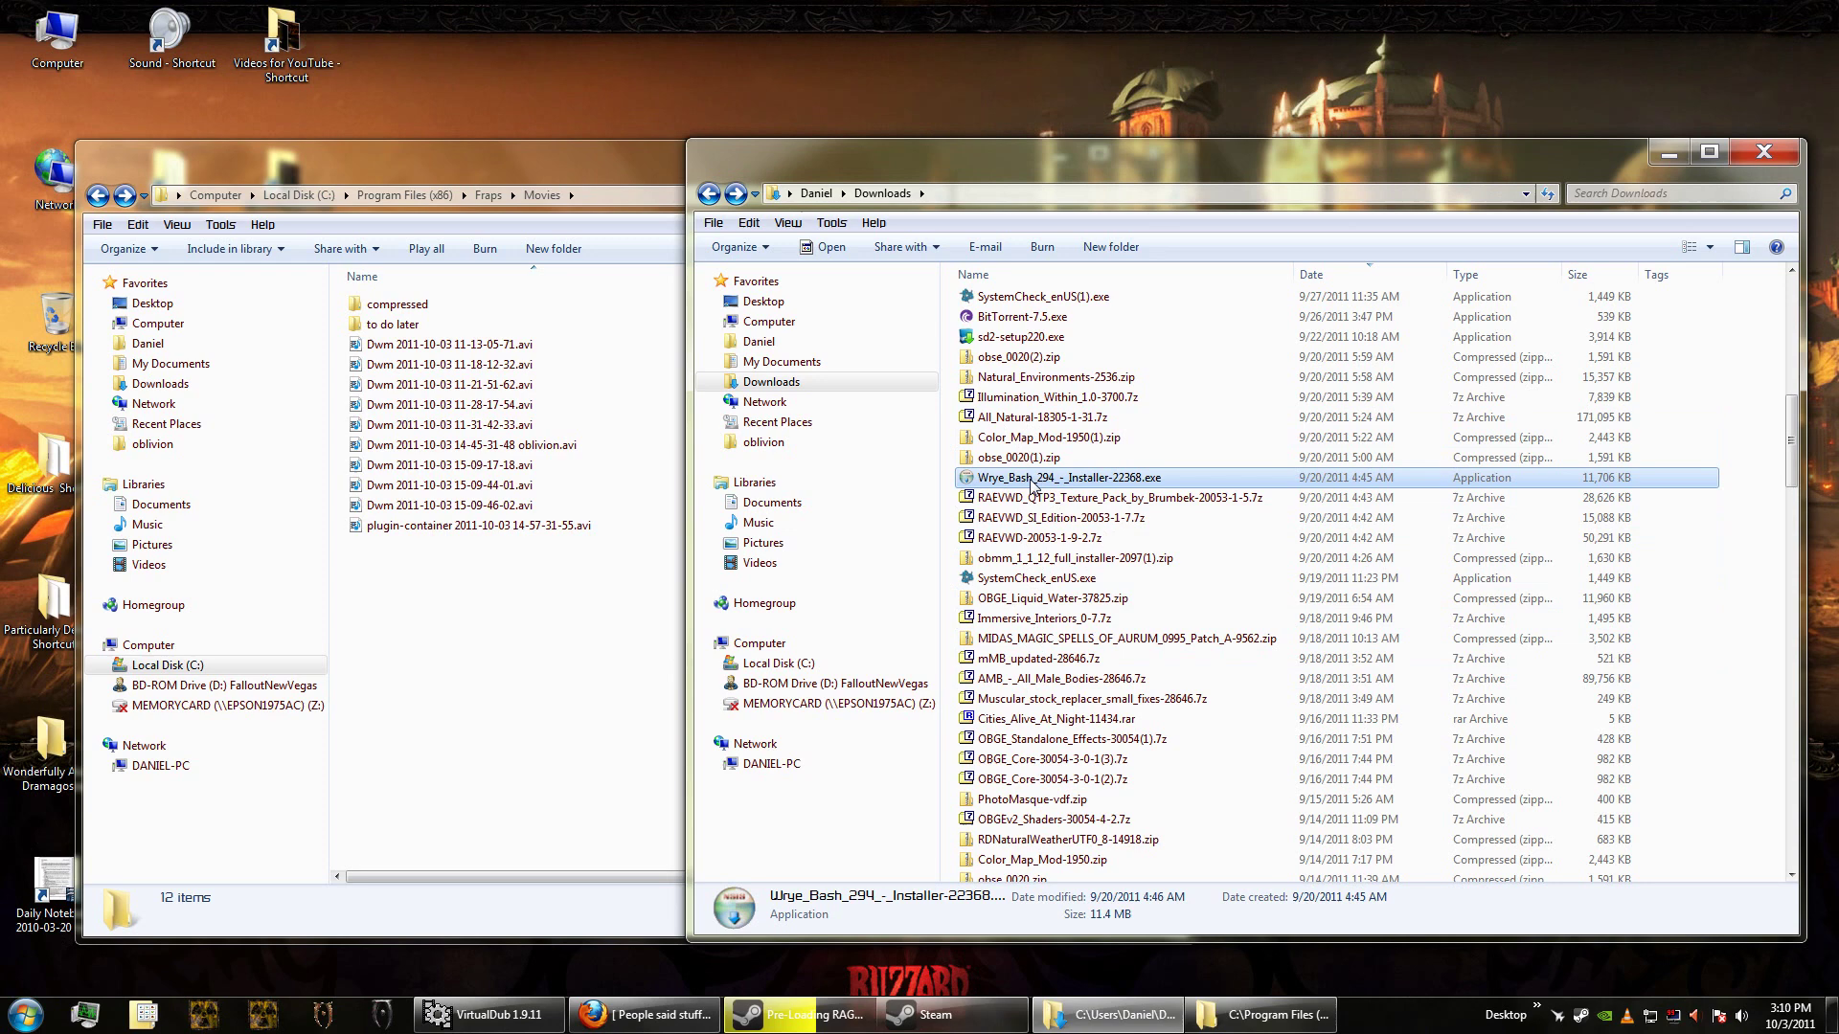
{"action": "double_click", "coordinate": [1031, 479]}
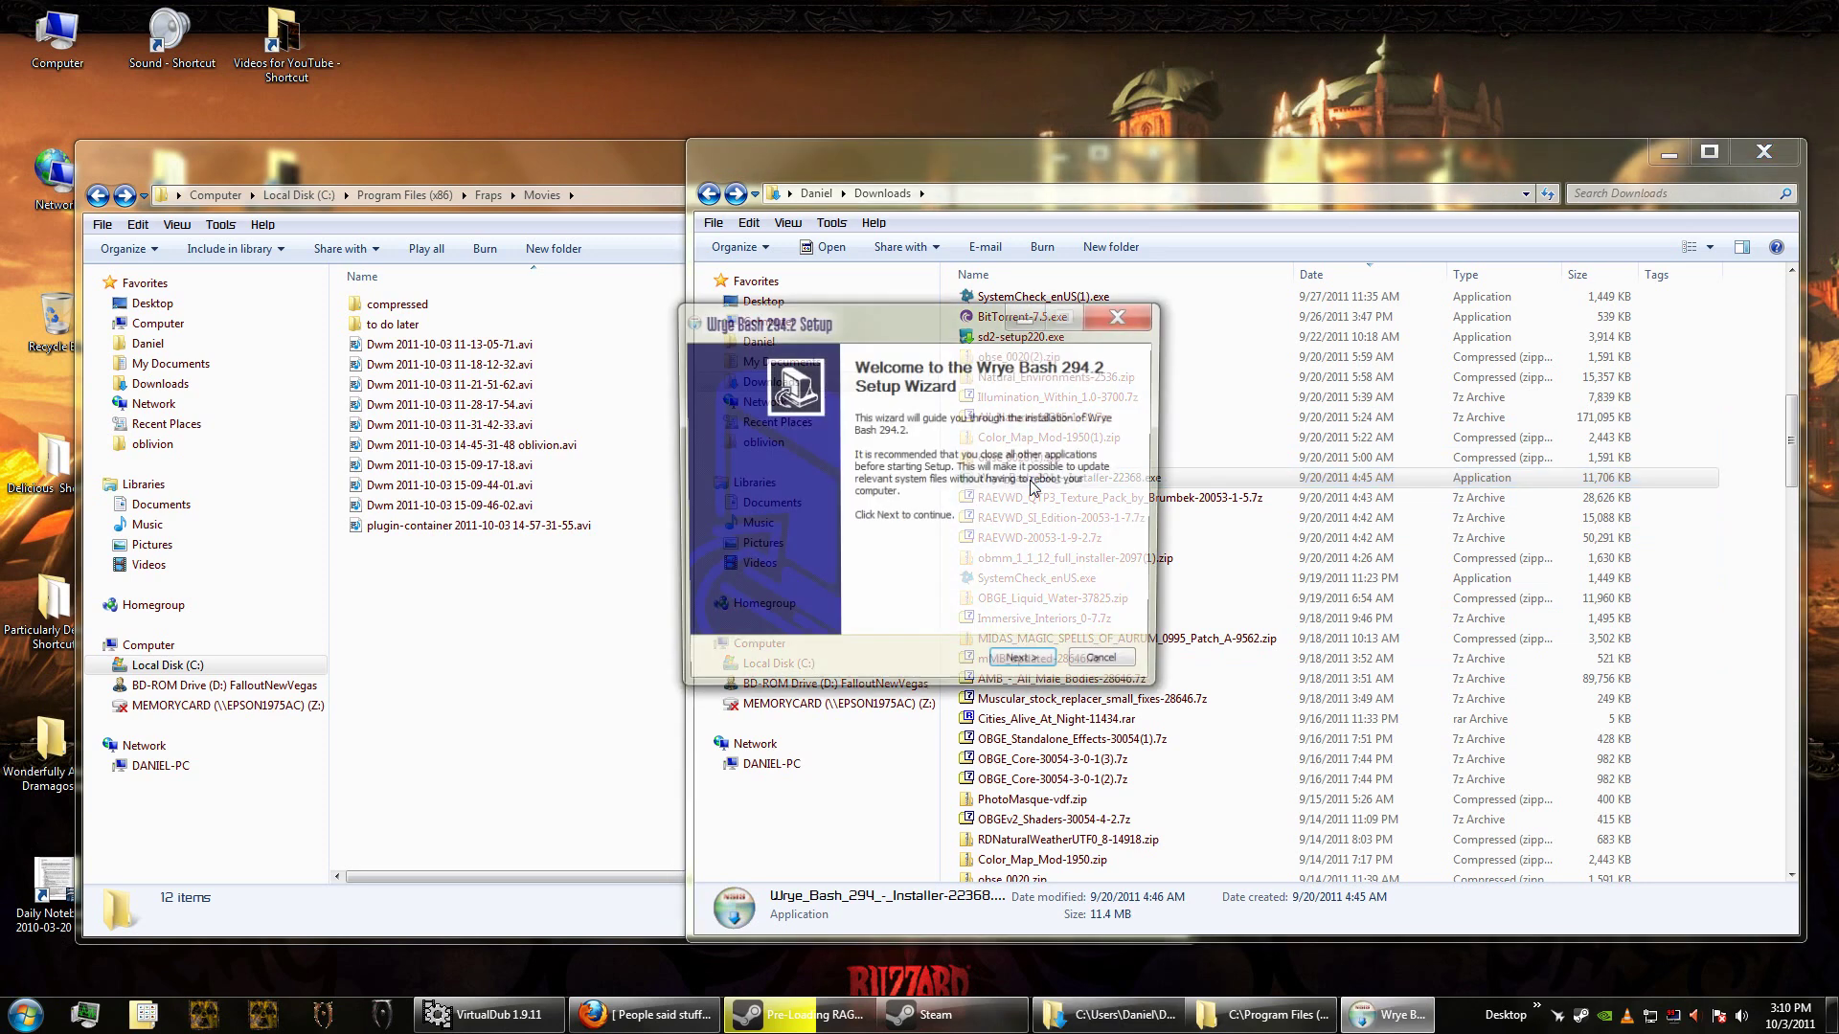
{"action": "left_click", "coordinate": [1022, 666]}
{"action": "left_click", "coordinate": [710, 501]}
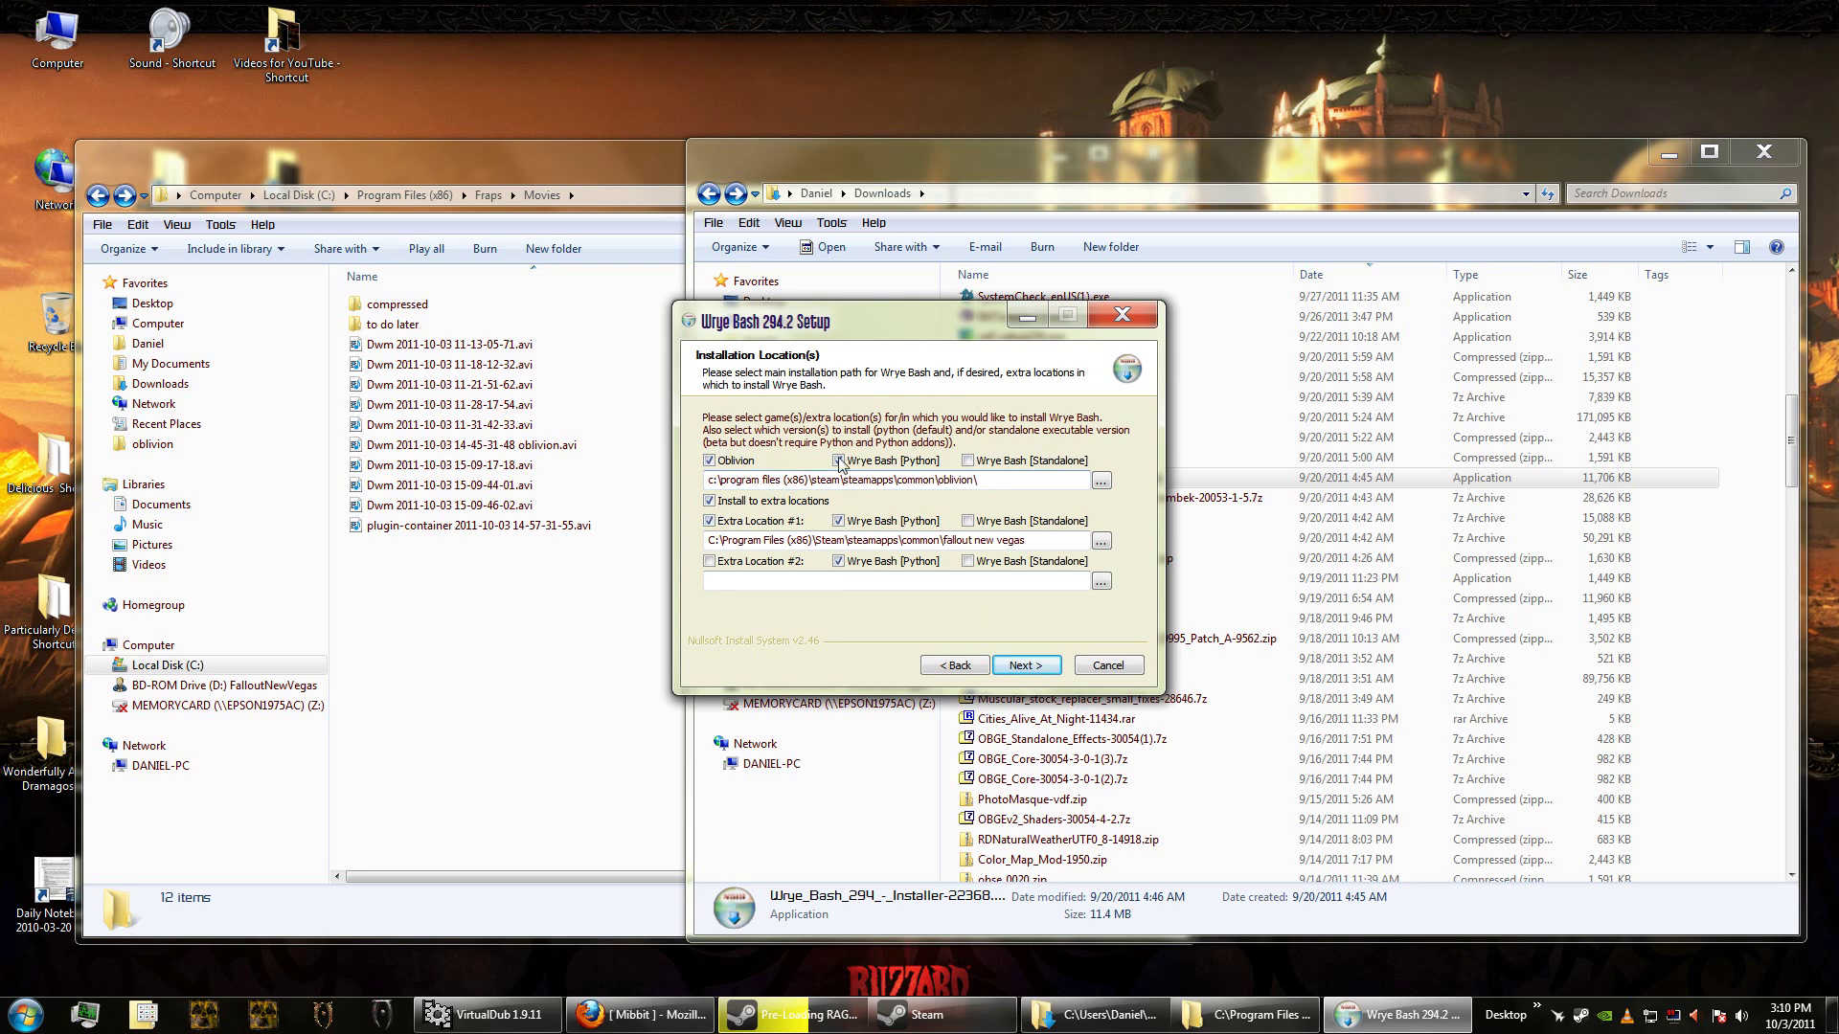
{"action": "left_click", "coordinate": [709, 501]}
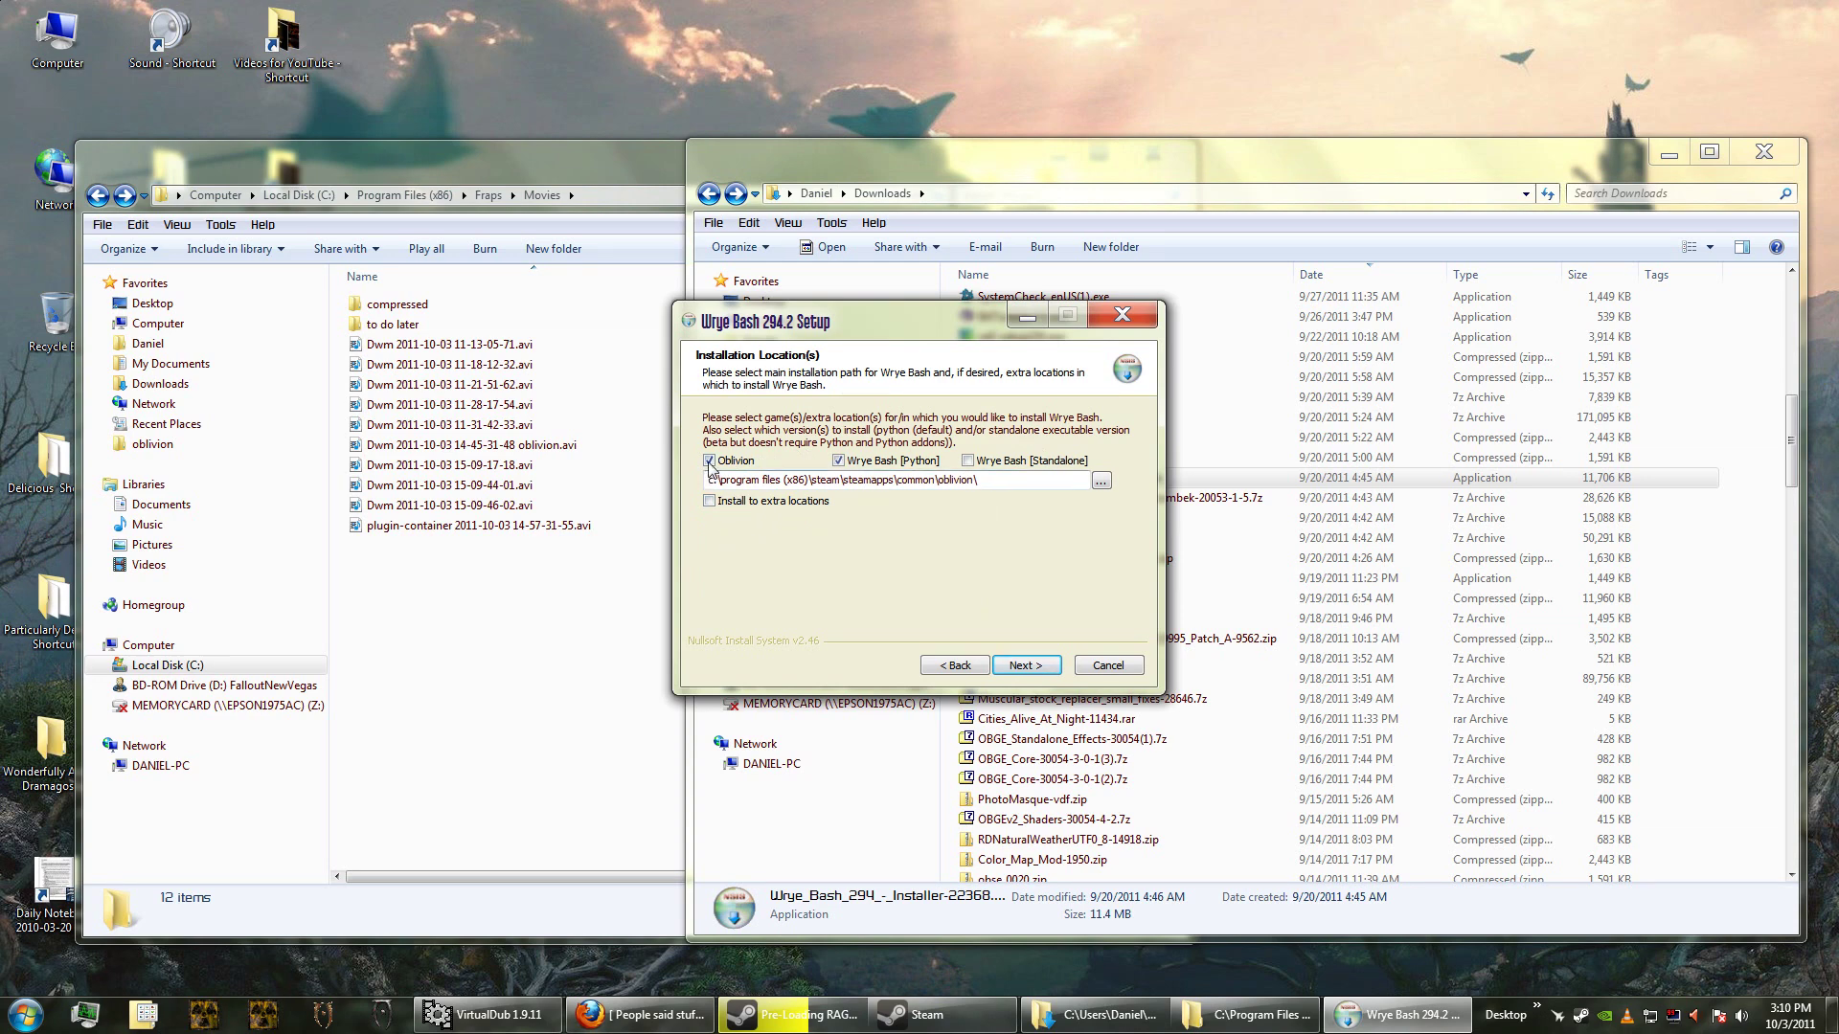
{"action": "left_click", "coordinate": [1023, 665]}
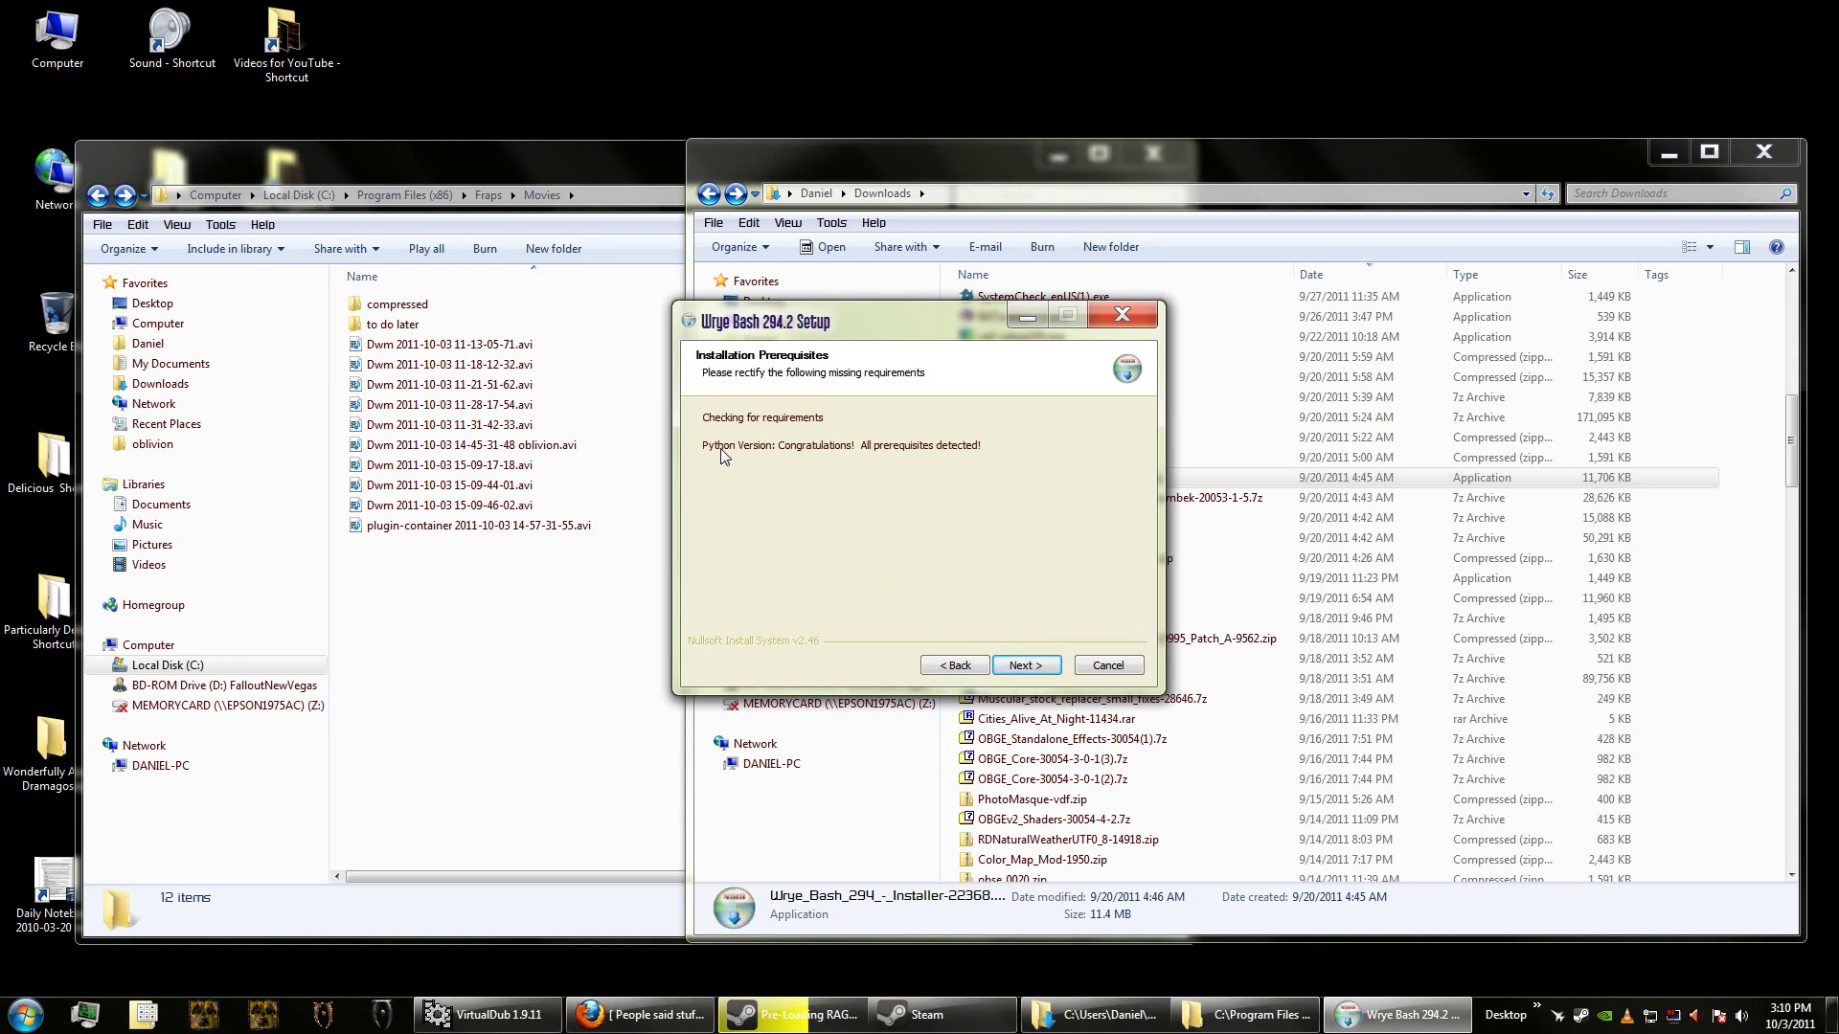
Step: Install Wrye Bash with Start Menu shortcuts and batch files, and finish setup with viewing the readme and deleting old Bash files enabled
{"action": "left_click", "coordinate": [1023, 666]}
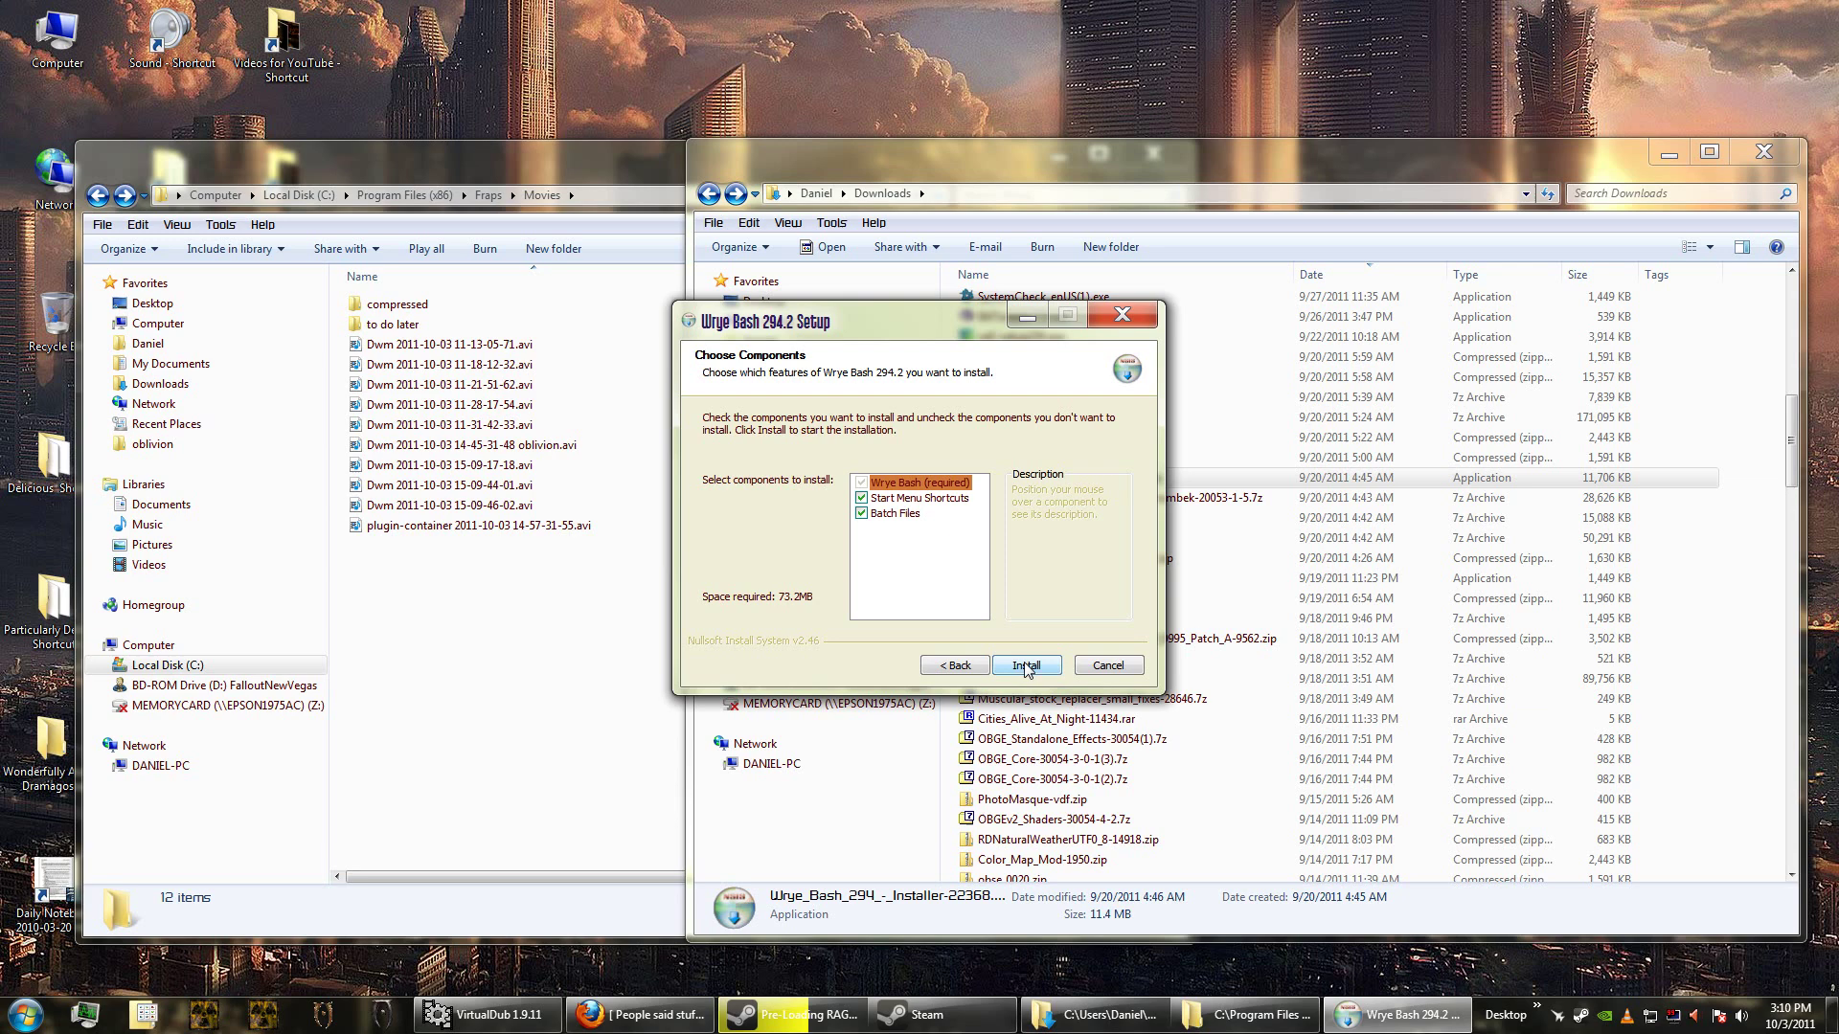
{"action": "left_click", "coordinate": [1025, 666]}
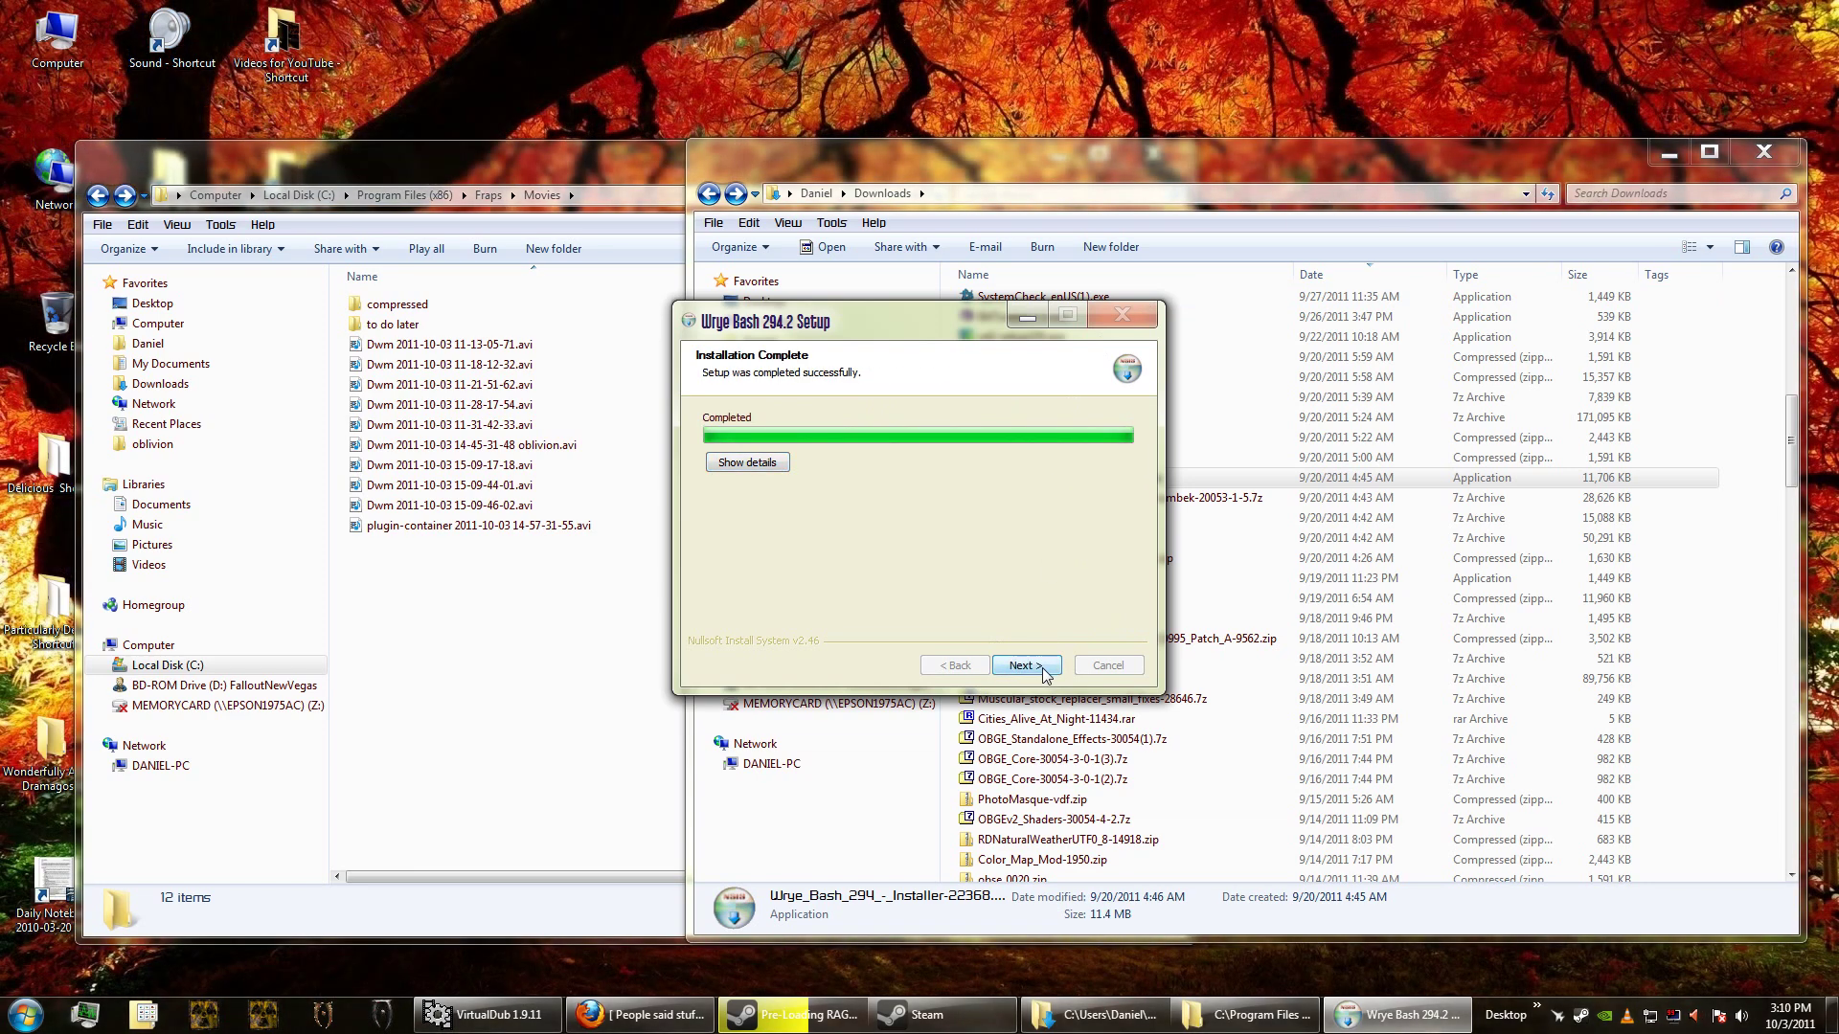
{"action": "left_click", "coordinate": [1025, 665]}
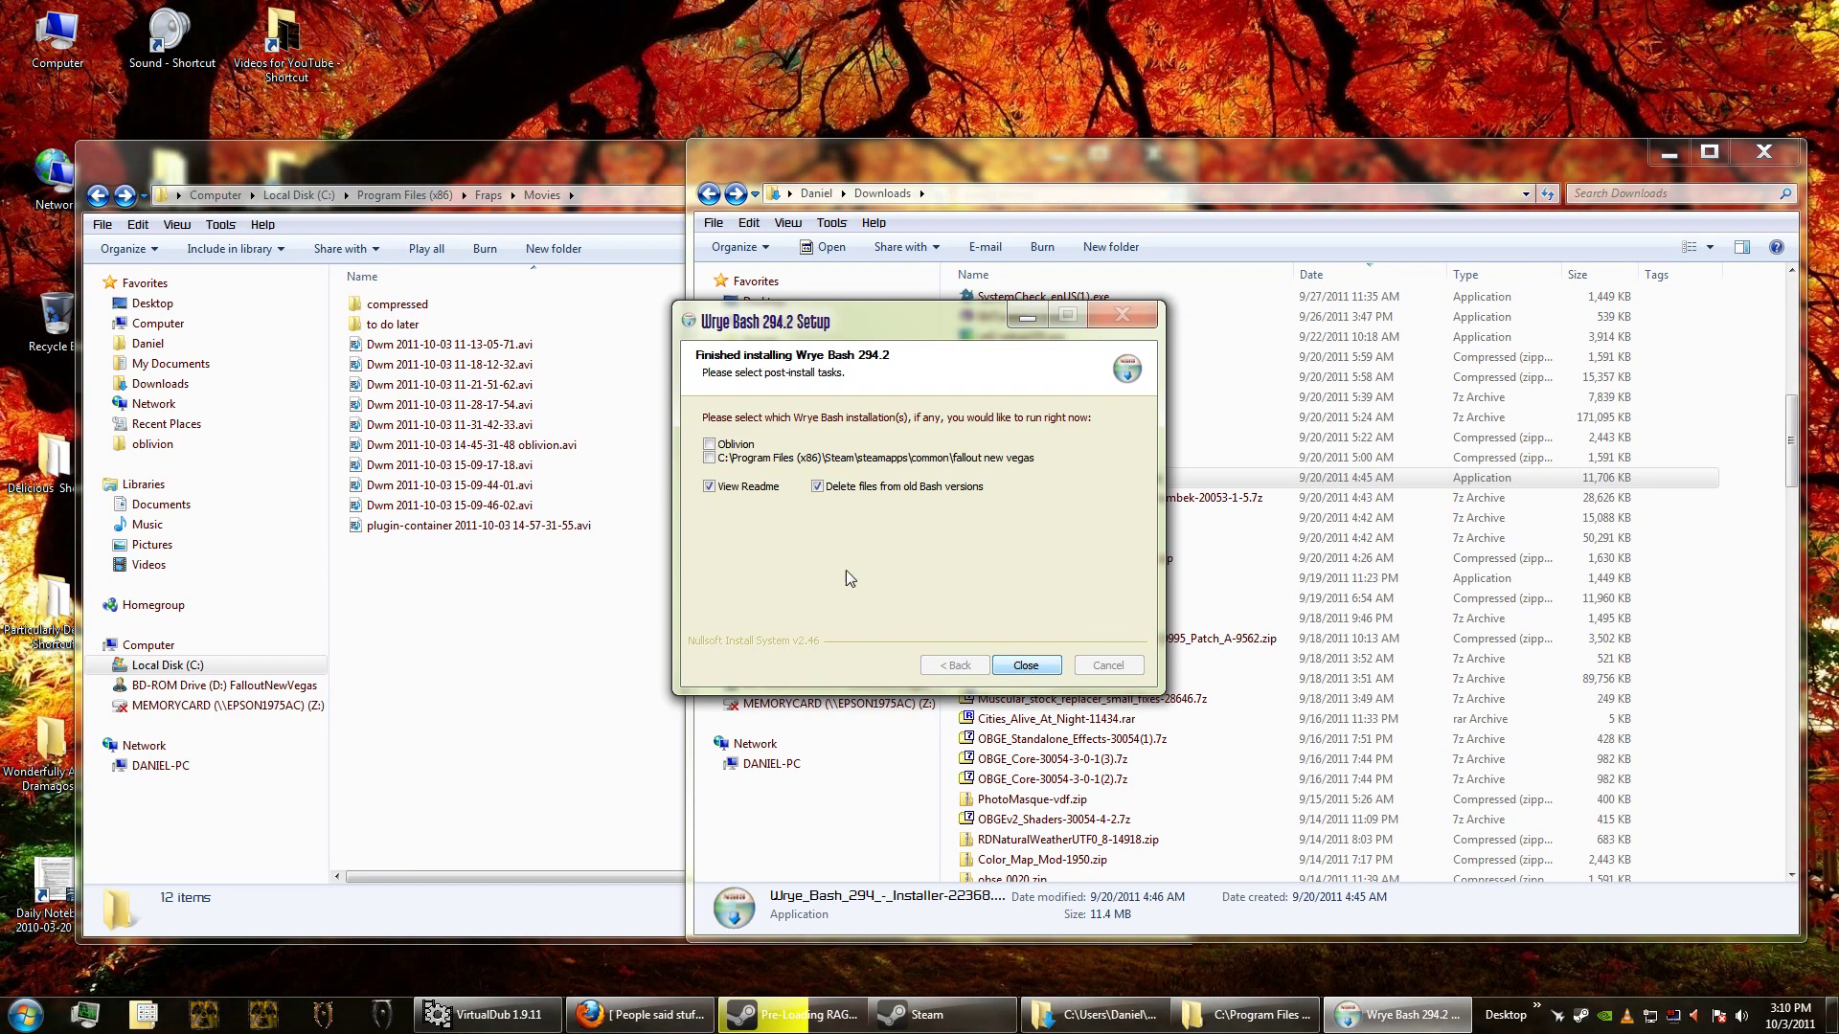
{"action": "left_click", "coordinate": [1026, 667]}
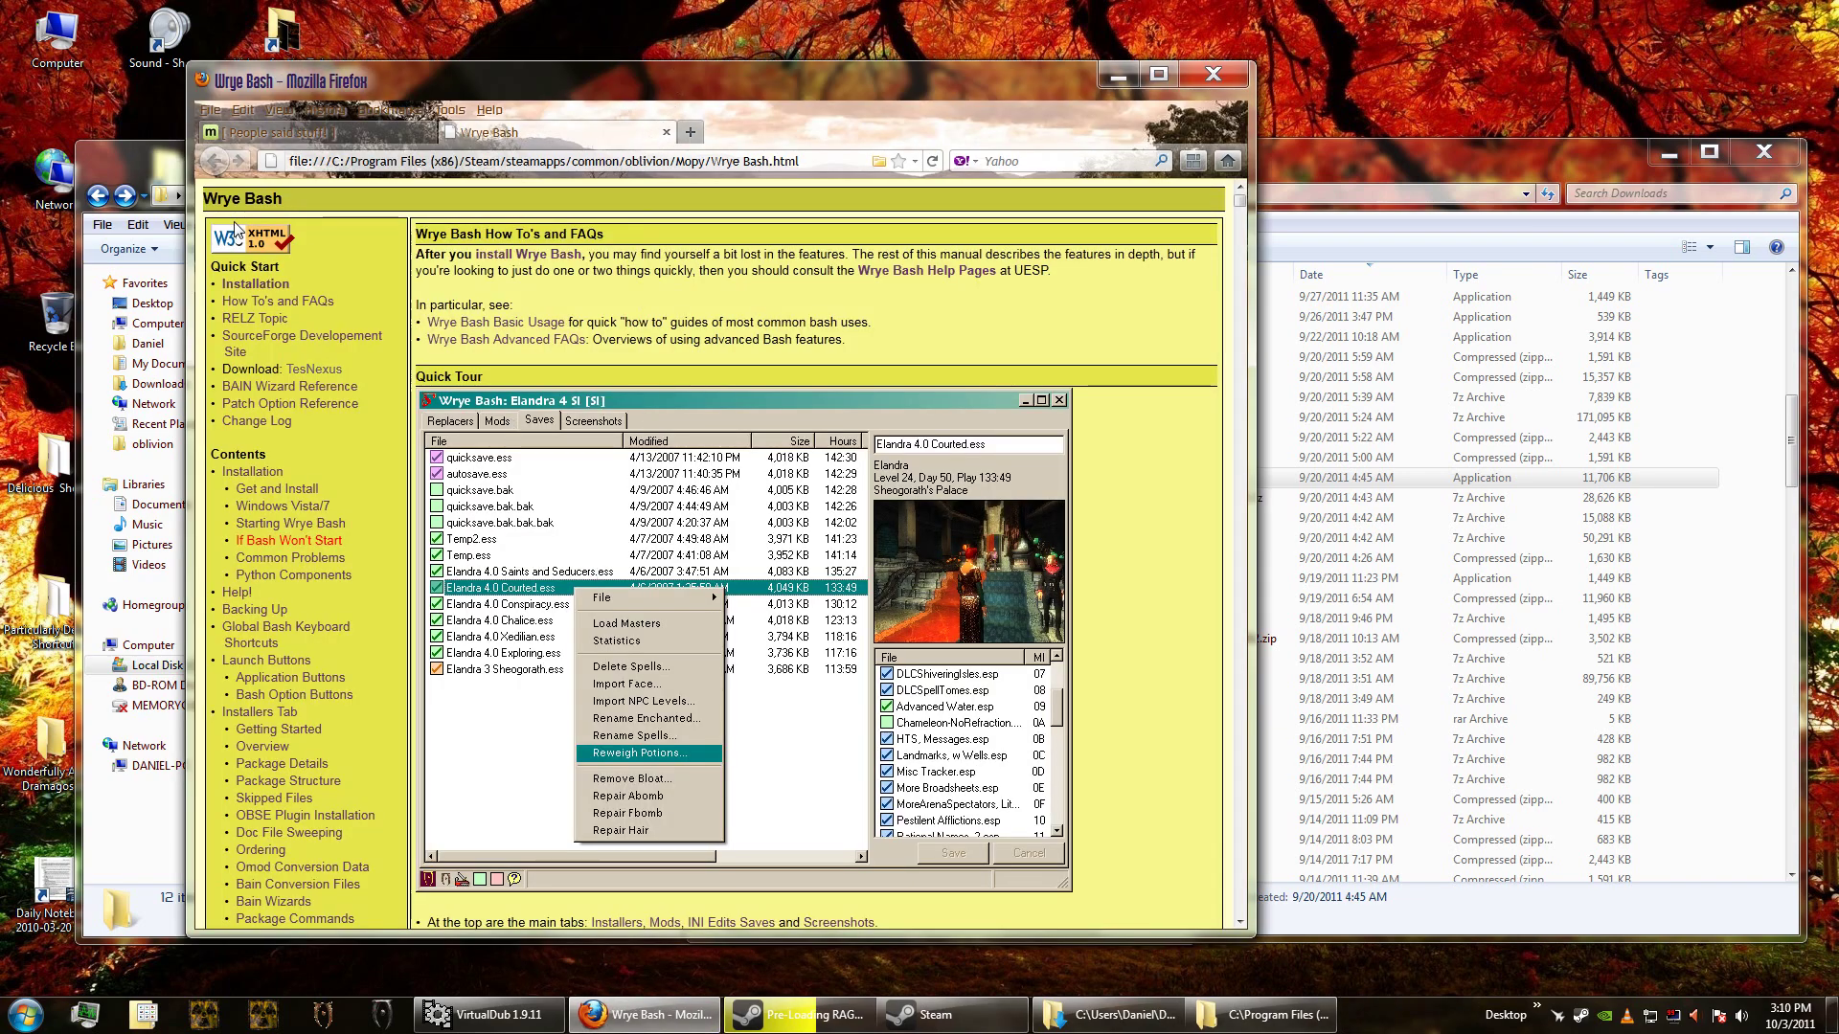
Step: Skim the contents of the Wrye Bash readme page and close it
{"action": "scroll", "coordinate": [330, 506], "scroll_direction": "down", "scroll_amount": 6}
{"action": "scroll", "coordinate": [329, 504], "scroll_direction": "down", "scroll_amount": 15}
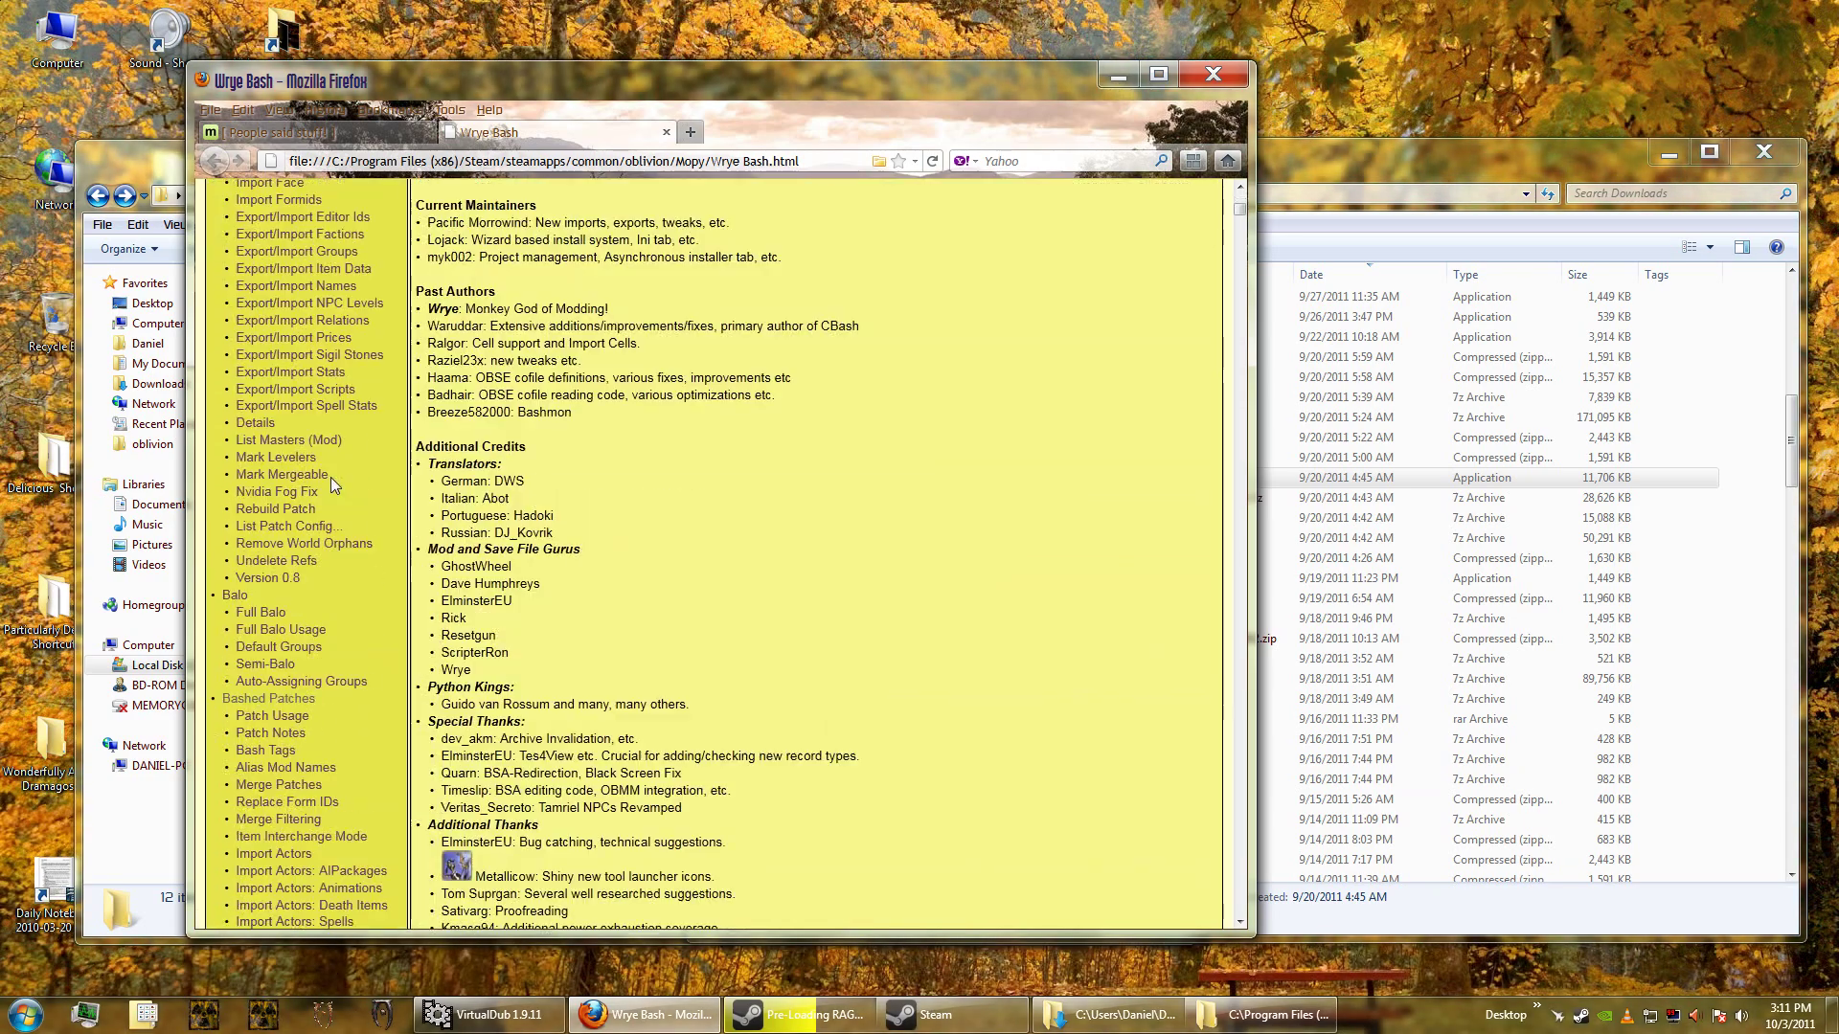
{"action": "scroll", "coordinate": [324, 525], "scroll_direction": "up", "scroll_amount": 18}
{"action": "scroll", "coordinate": [324, 525], "scroll_direction": "up", "scroll_amount": 4}
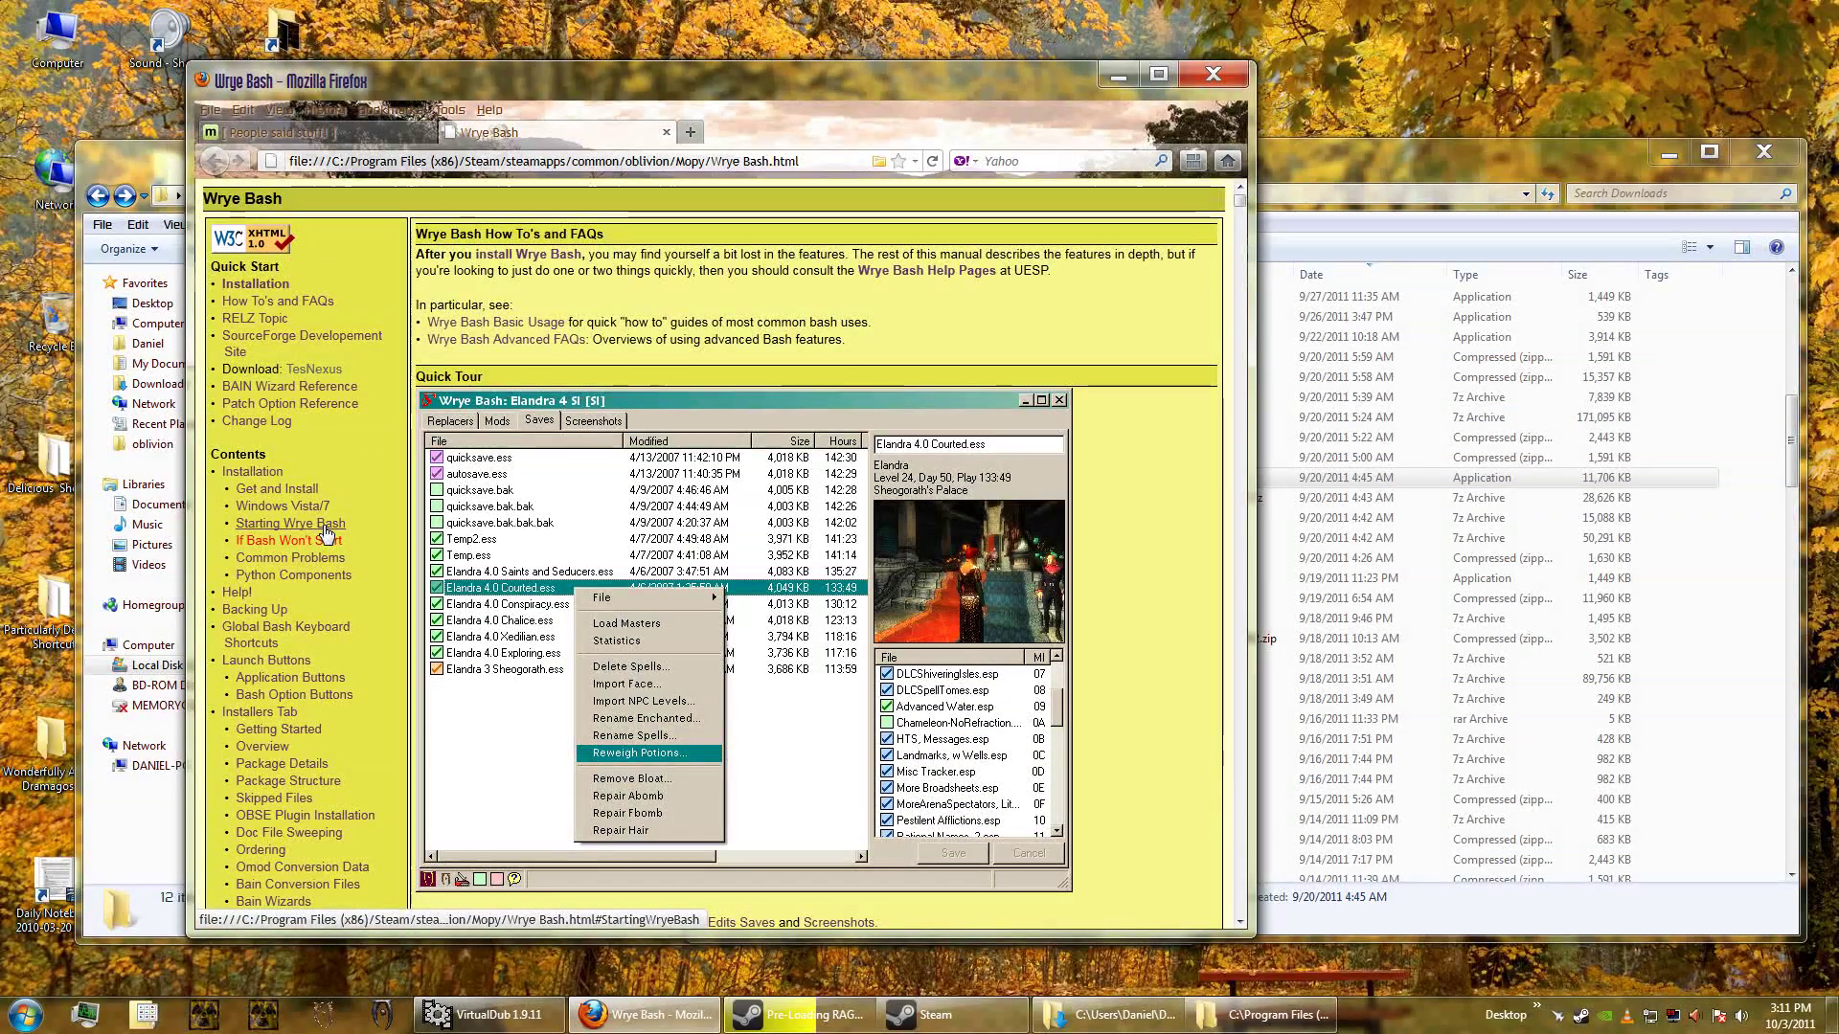
{"action": "left_click", "coordinate": [667, 132]}
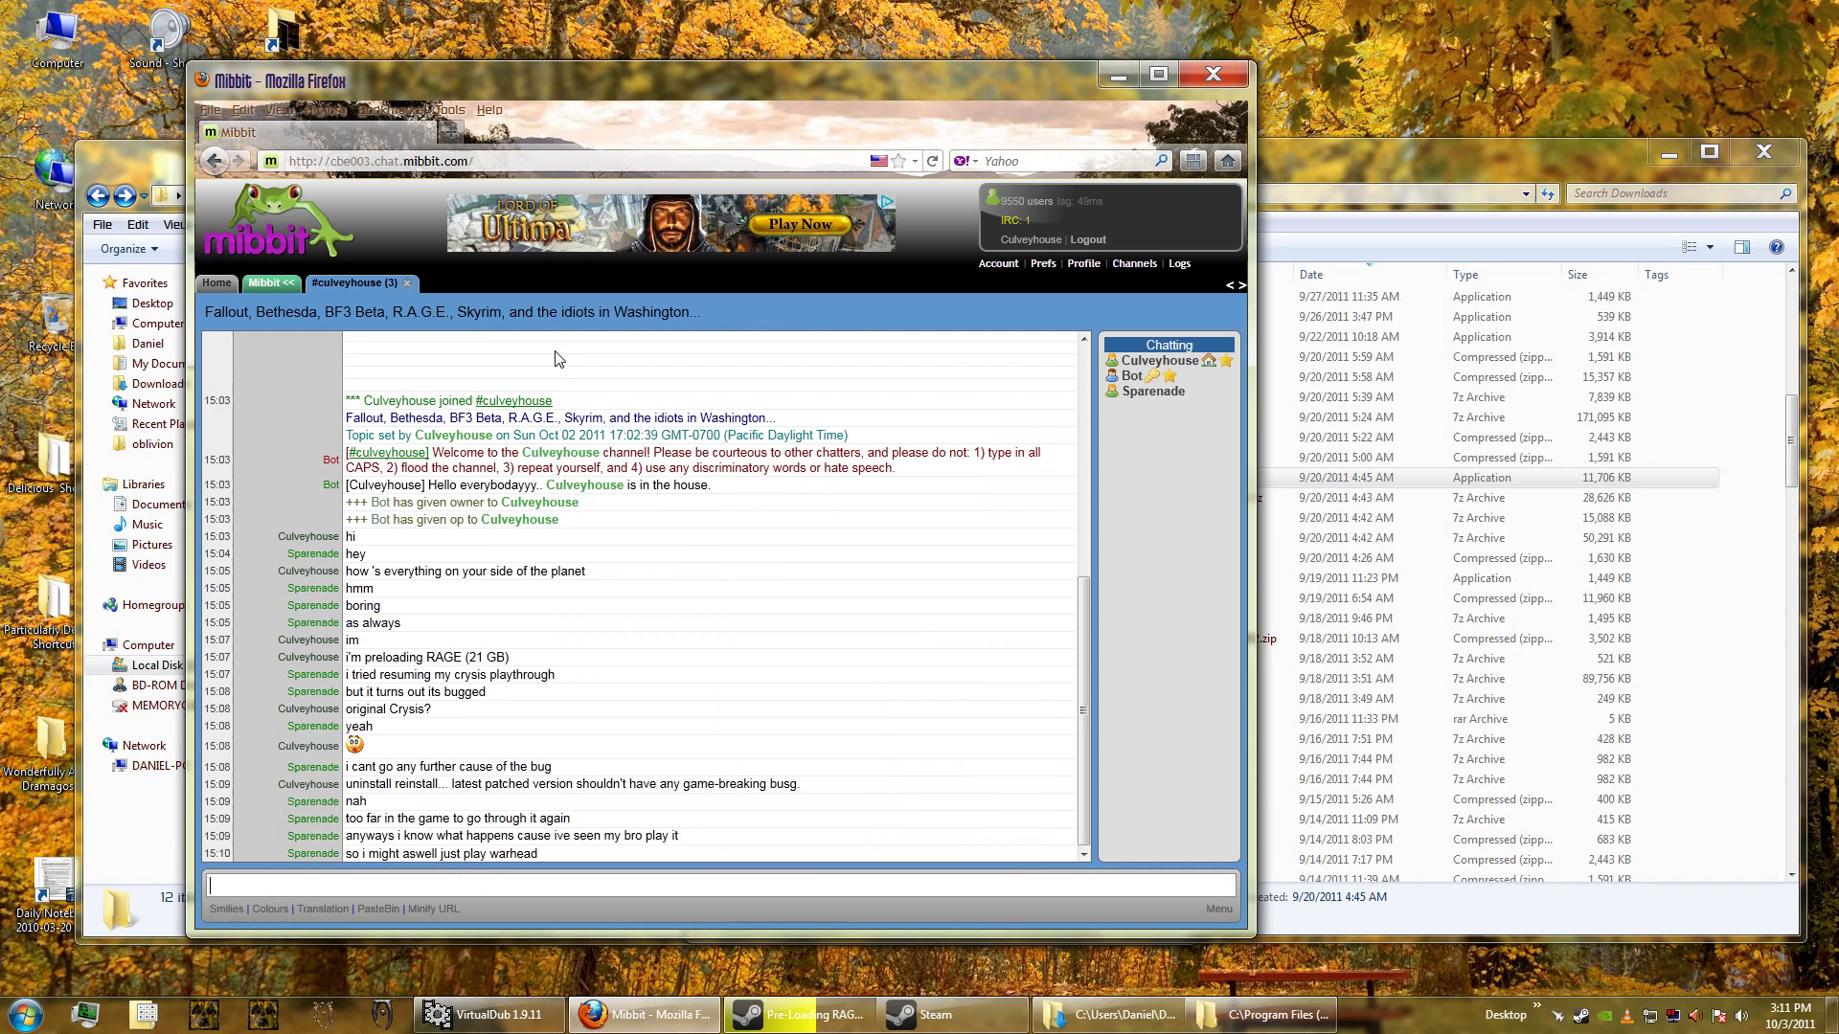
Step: Launch Wrye Bash and show its list of installer packages
{"action": "left_click", "coordinate": [26, 1014]}
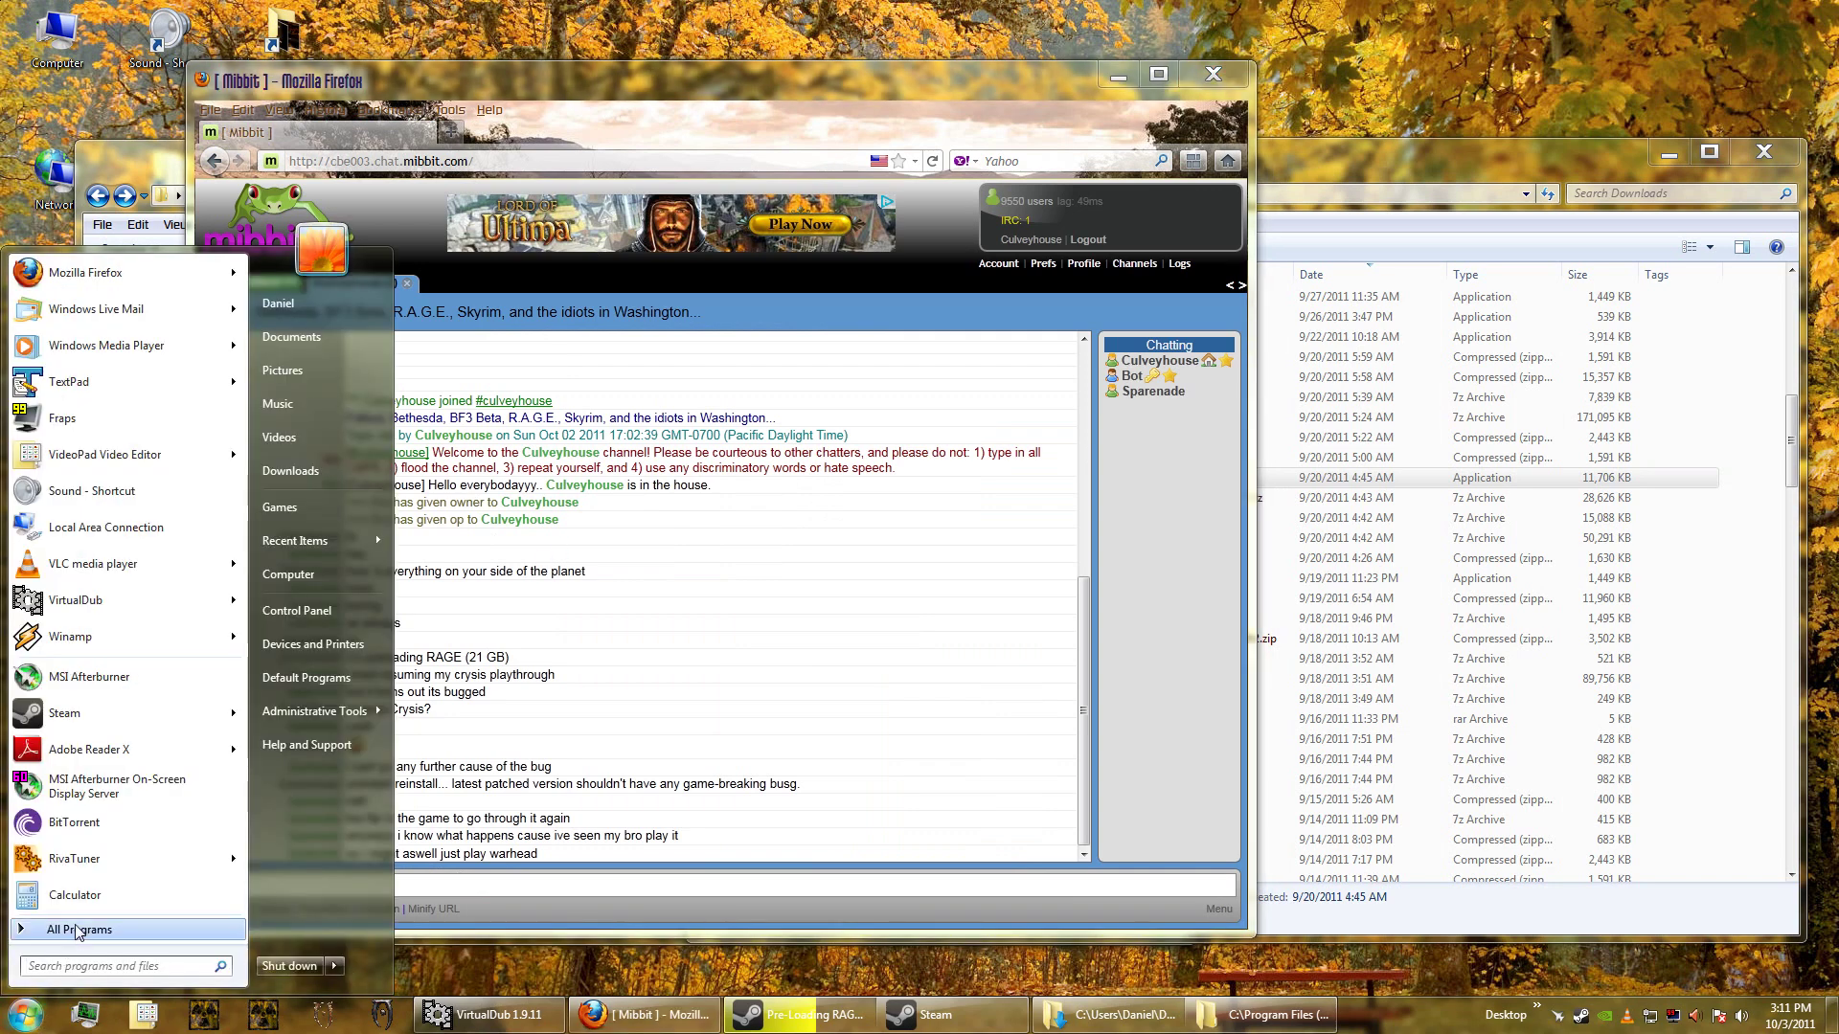
{"action": "left_click", "coordinate": [582, 906]}
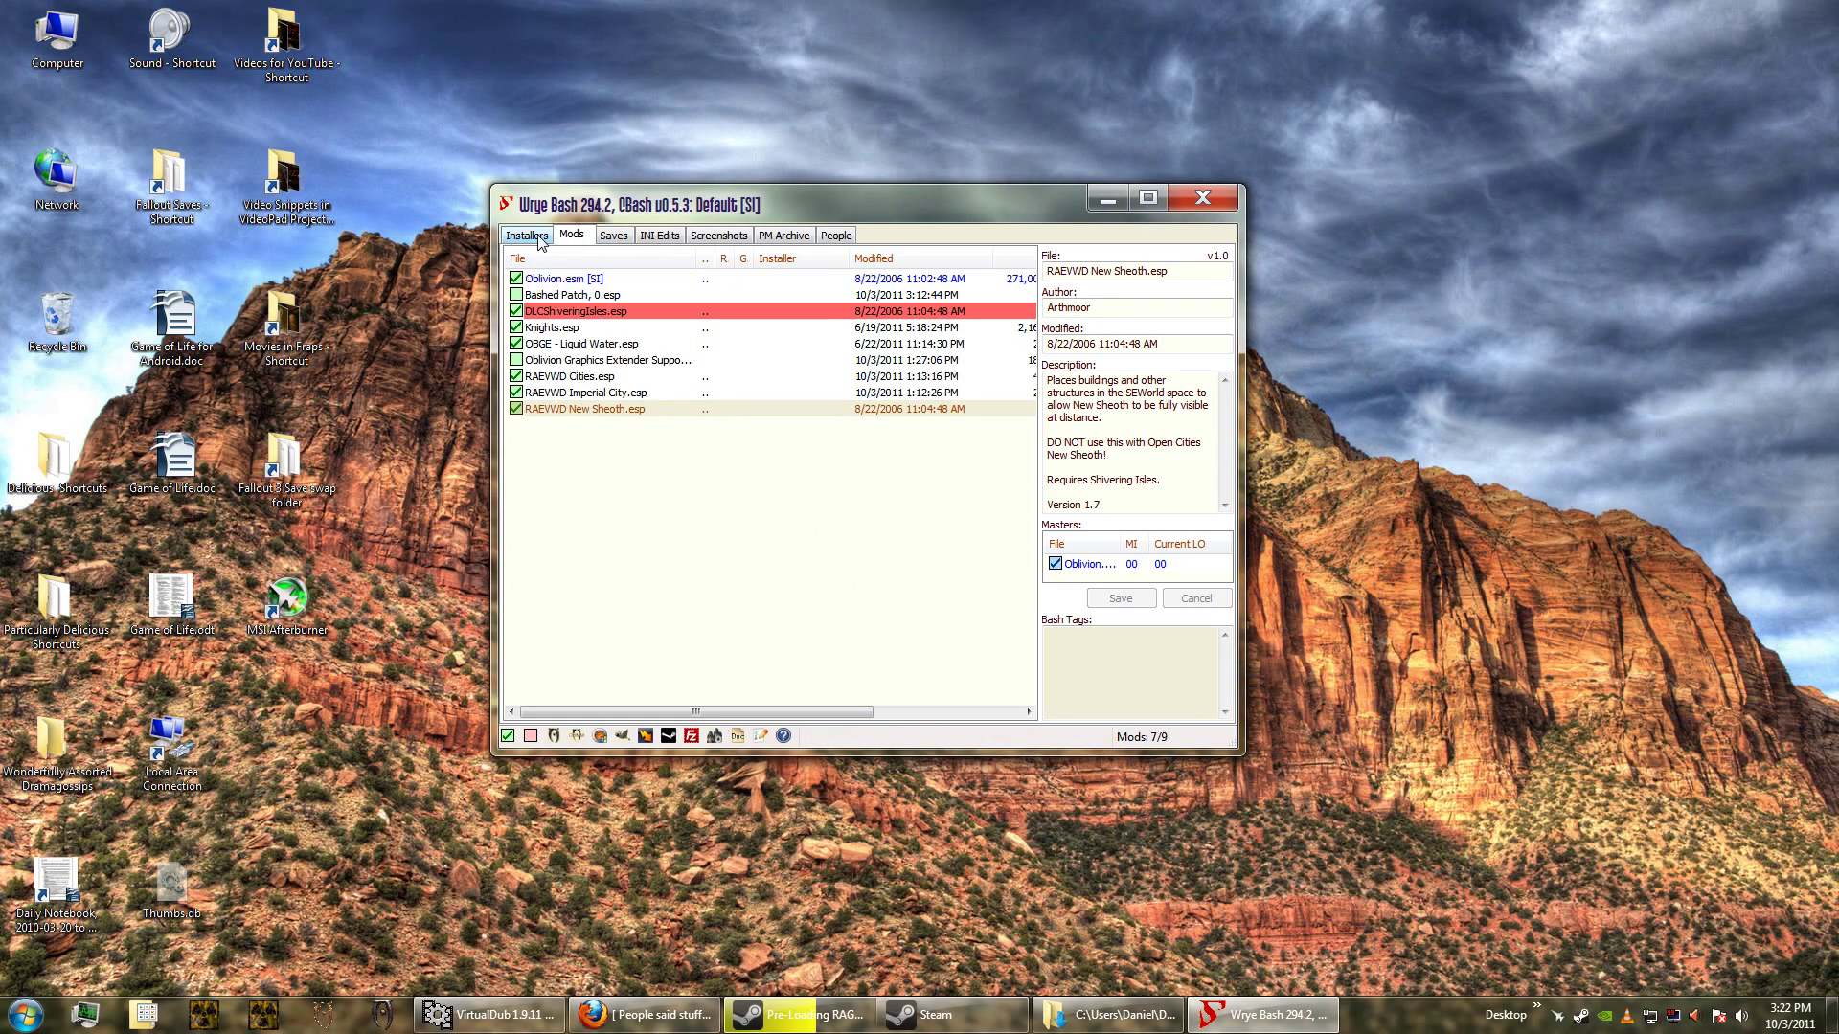
{"action": "left_click", "coordinate": [541, 243]}
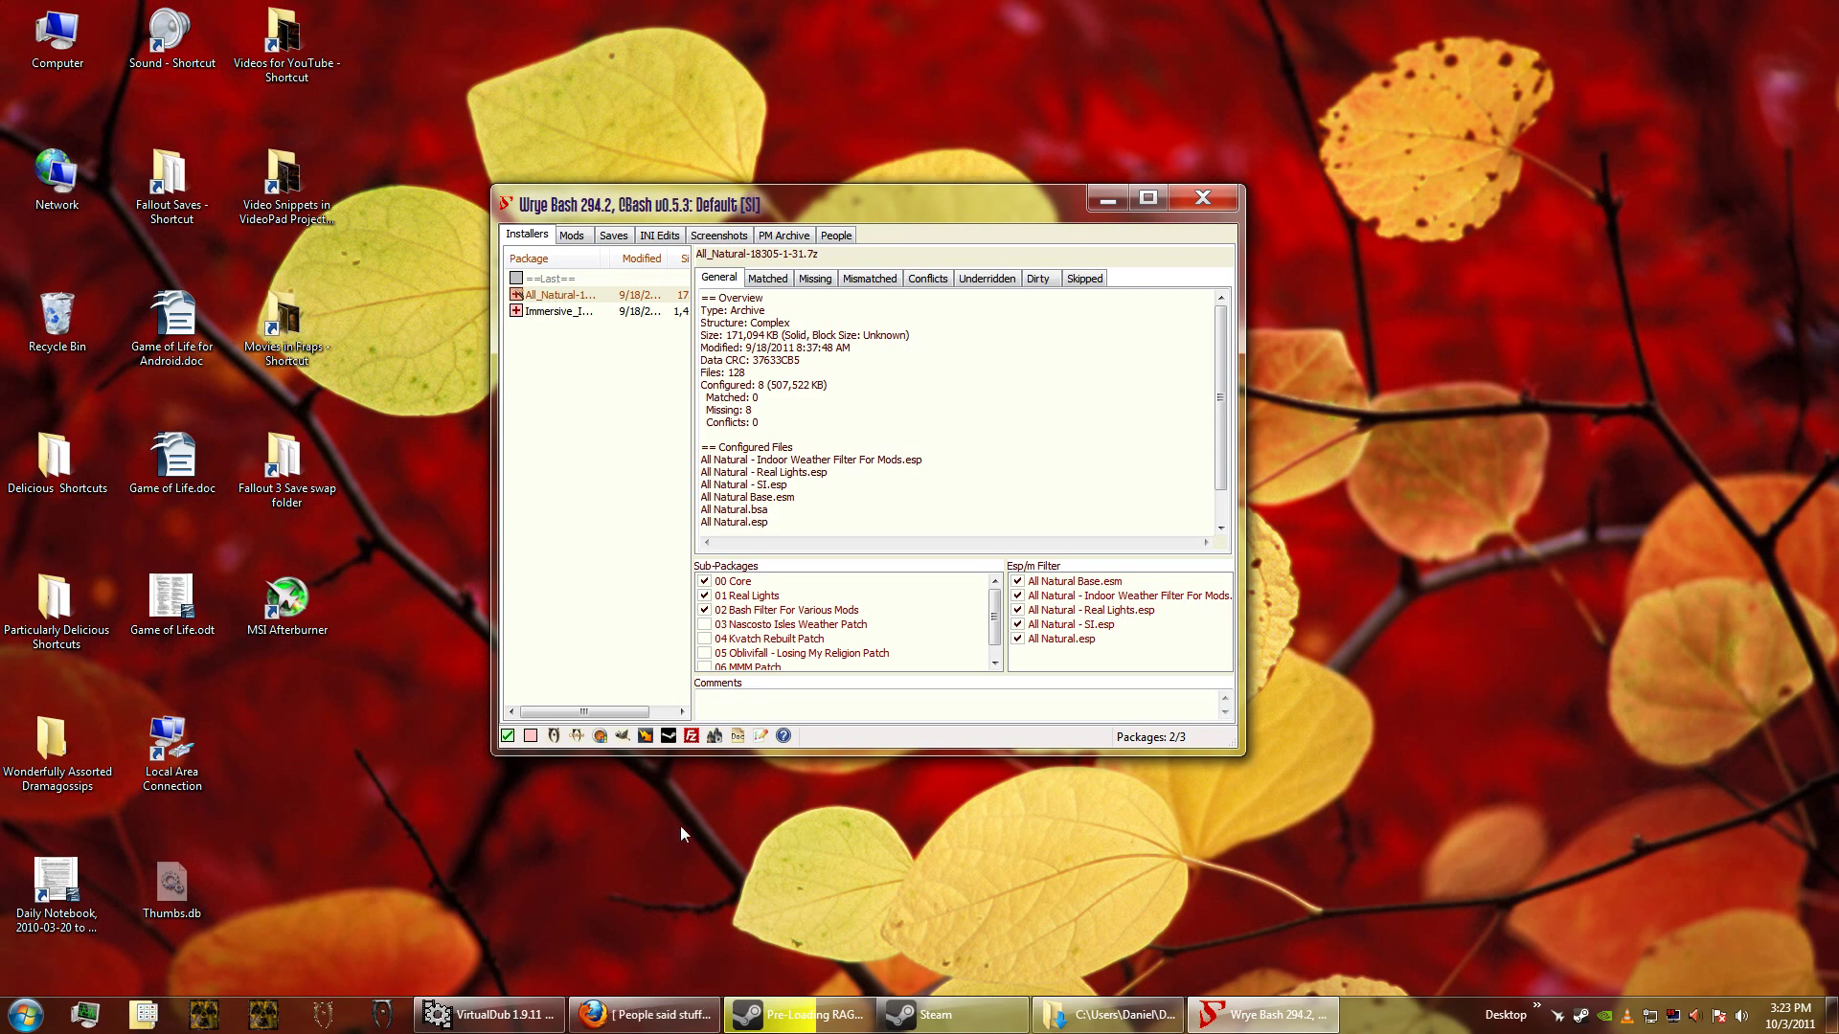
Step: Browse to the Bash Installers folder in steamapps\common\Oblivion Mods, select All_Natural-18305-1-31.7z and show the folder's full path
{"action": "double_click", "coordinate": [59, 43]}
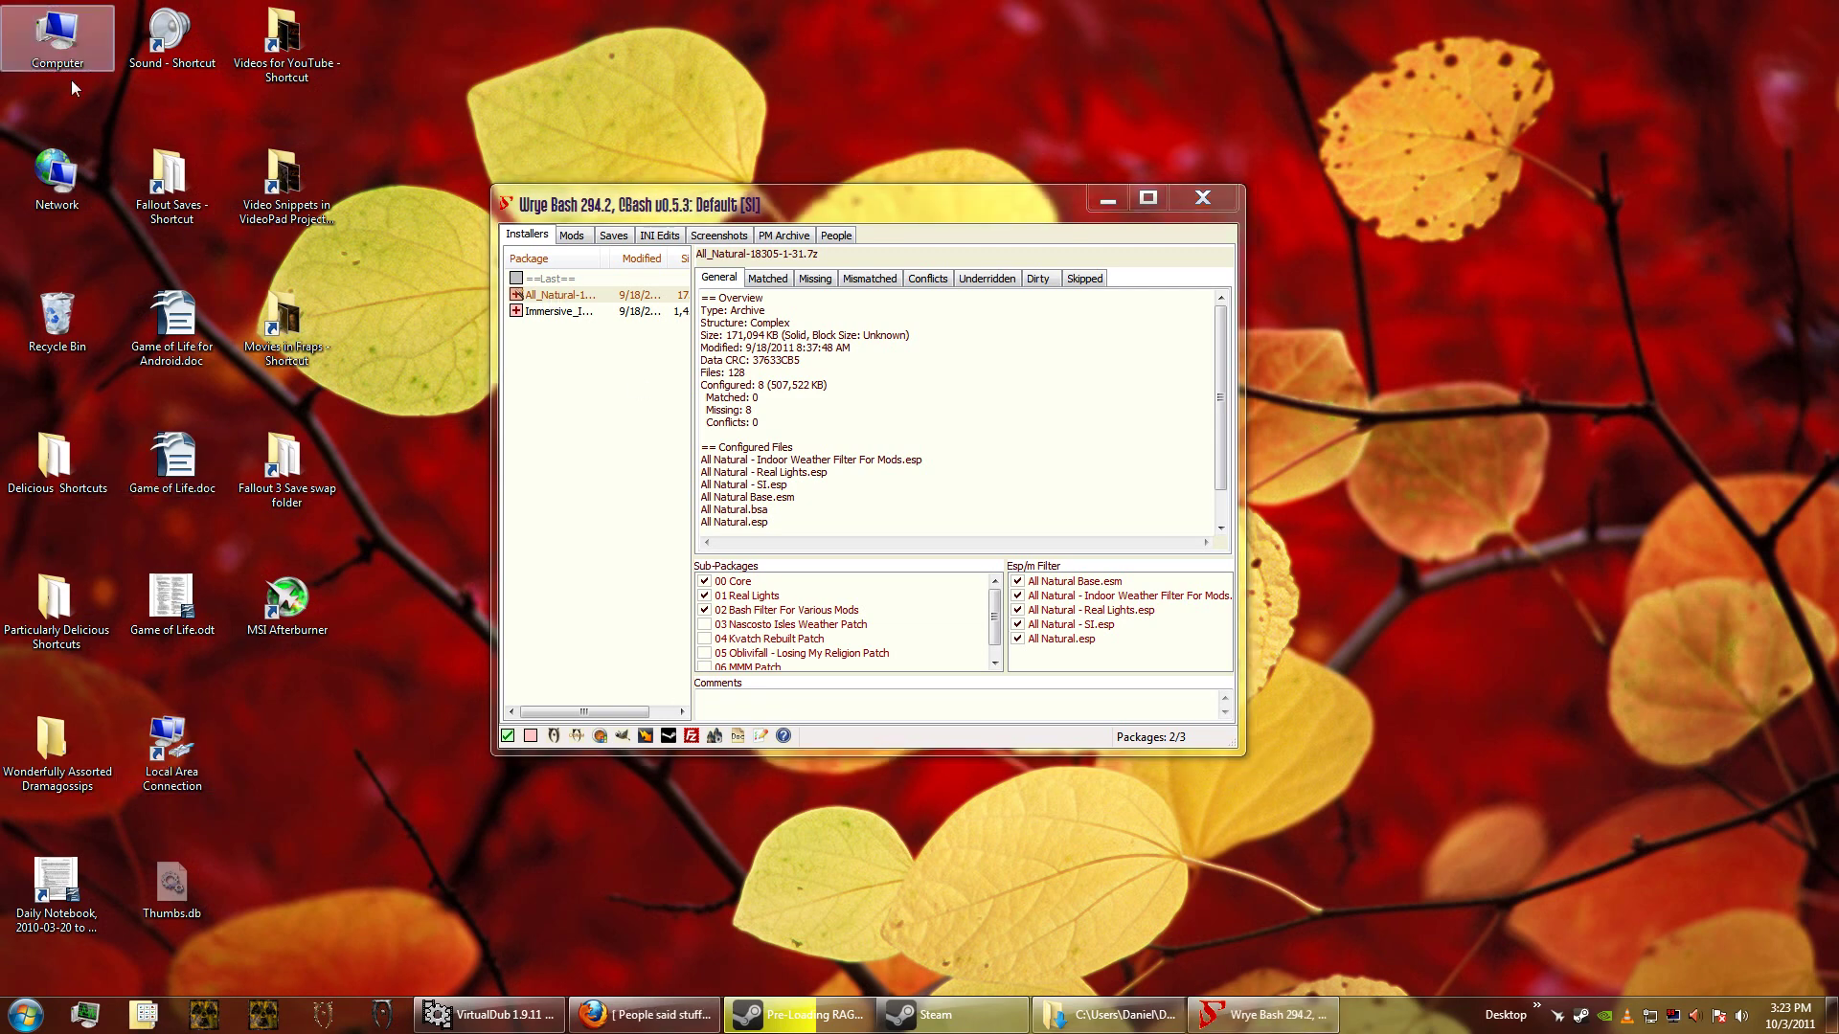
{"action": "left_click", "coordinate": [161, 444]}
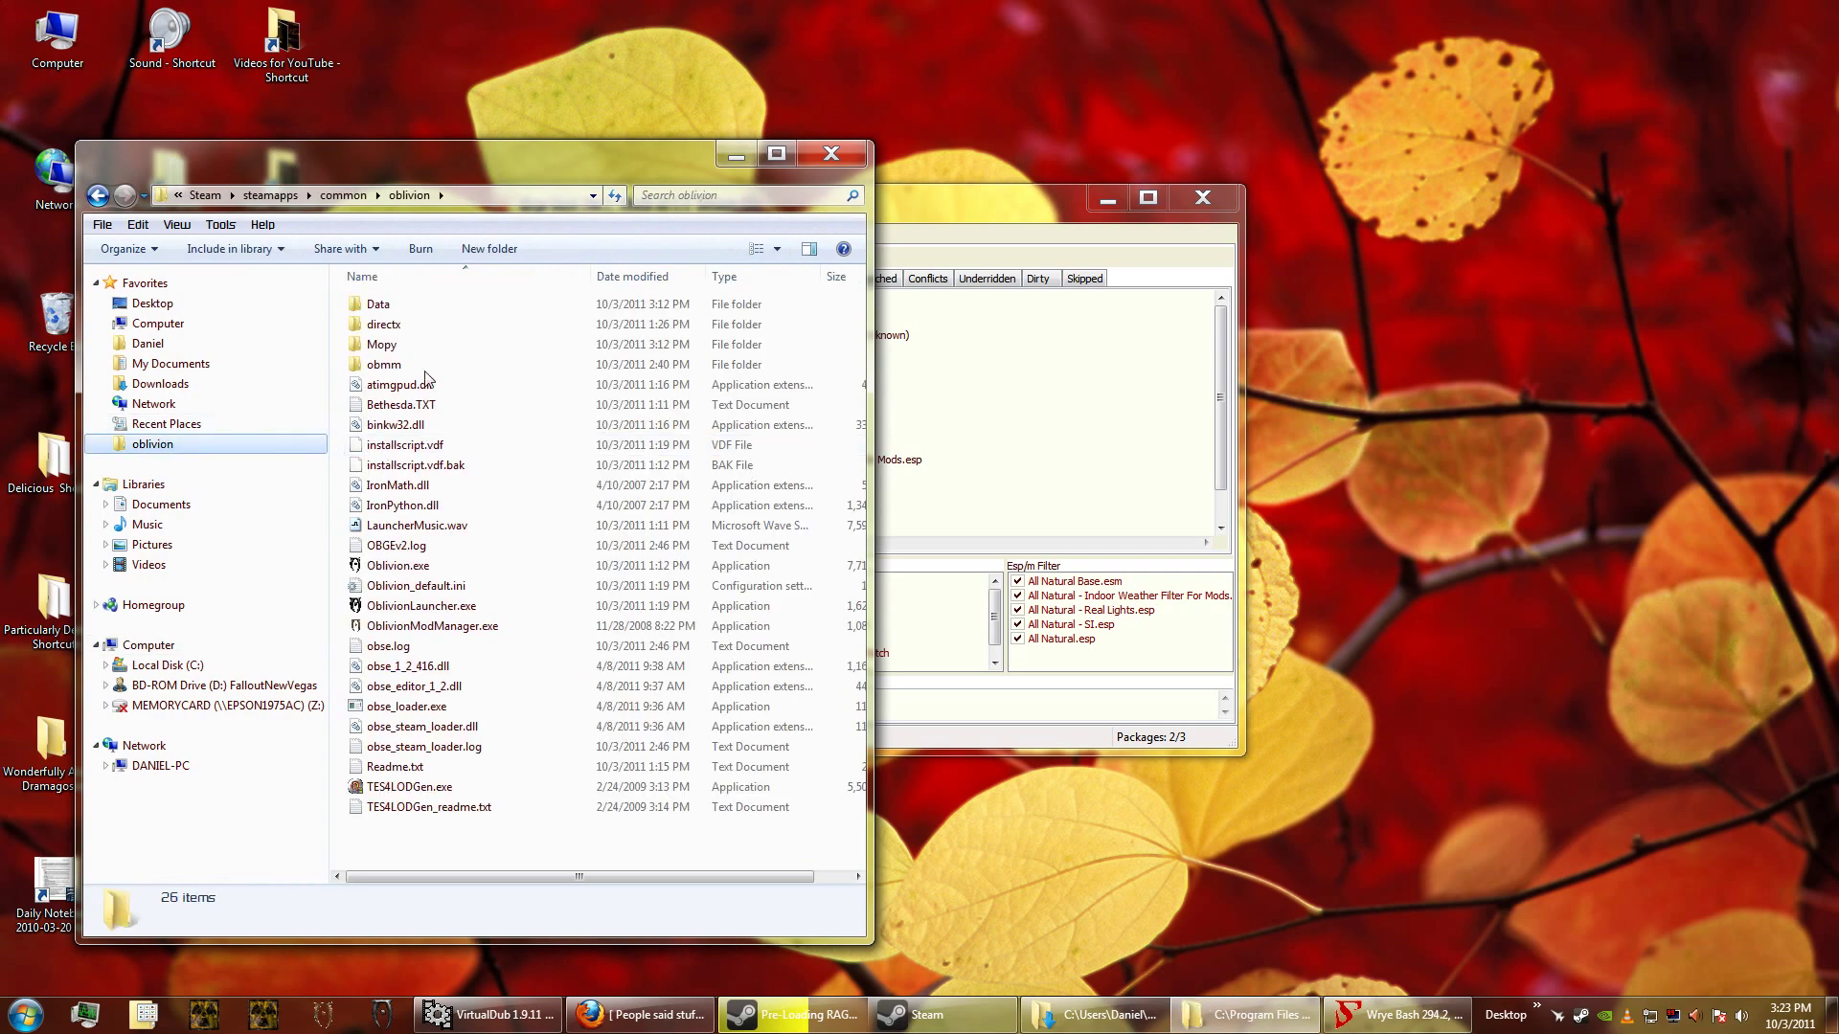
{"action": "left_click", "coordinate": [418, 195]}
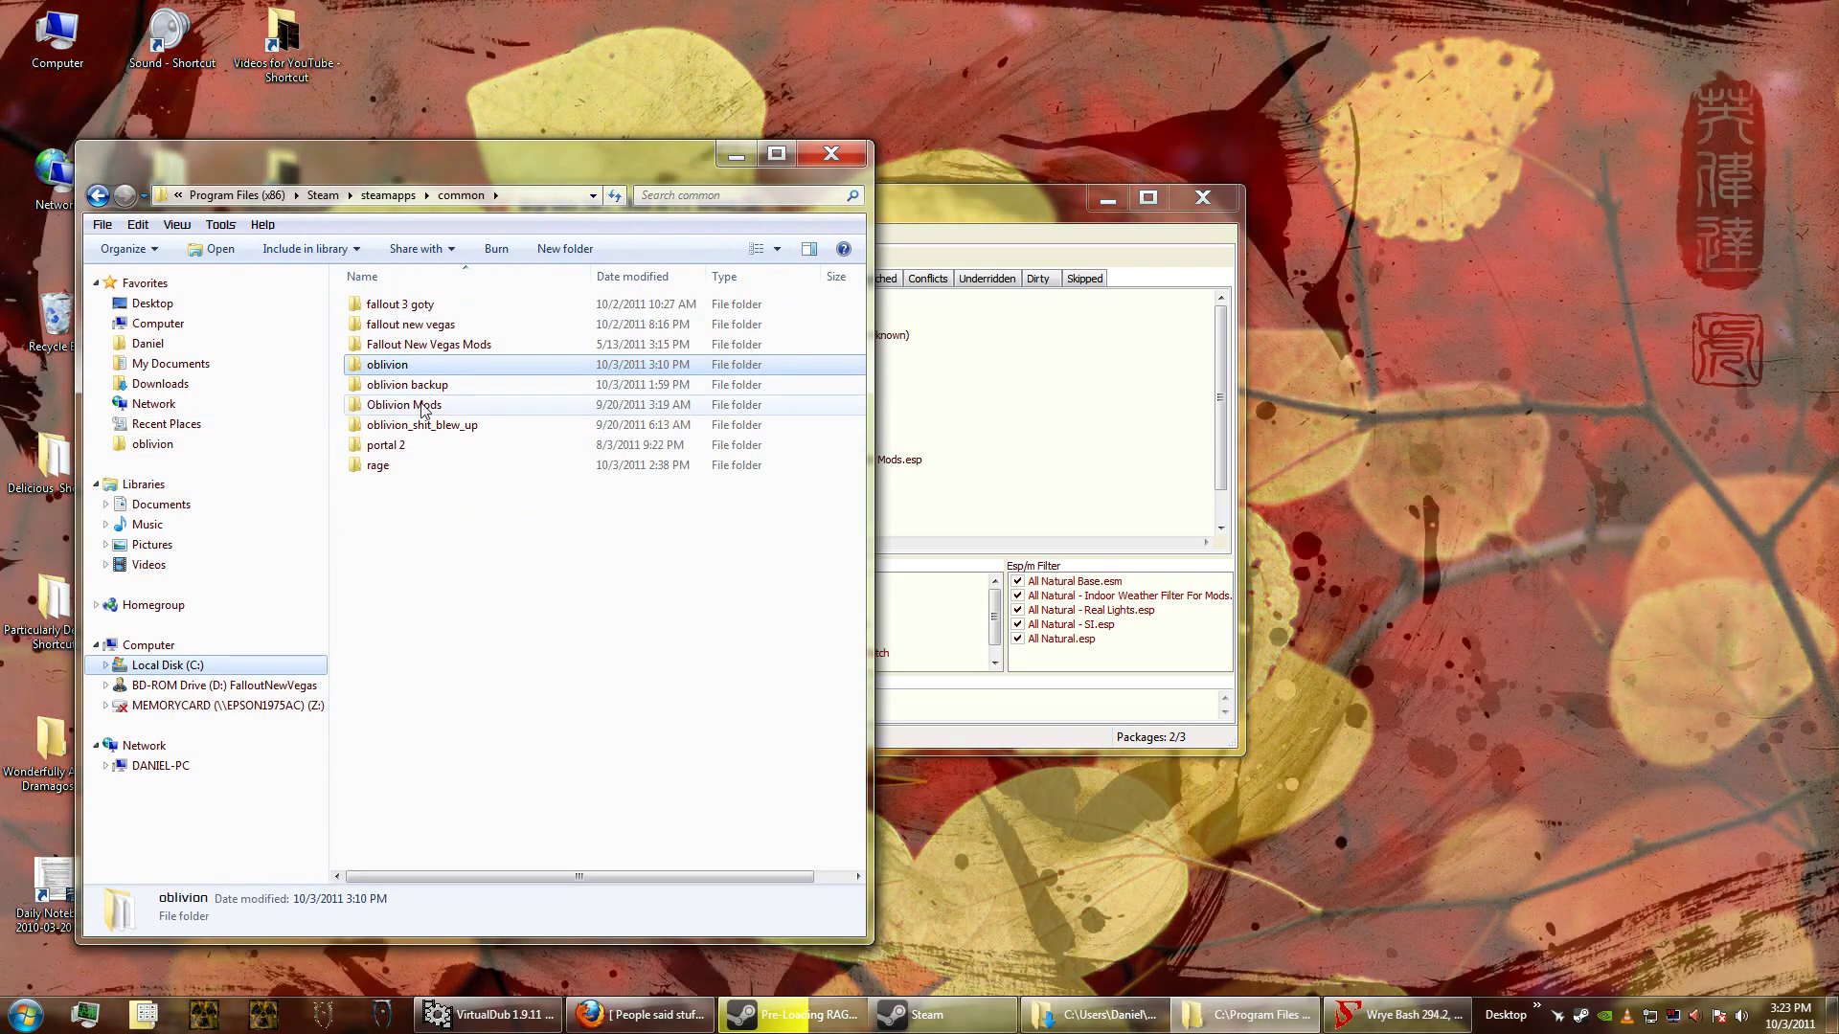
{"action": "double_click", "coordinate": [407, 404]}
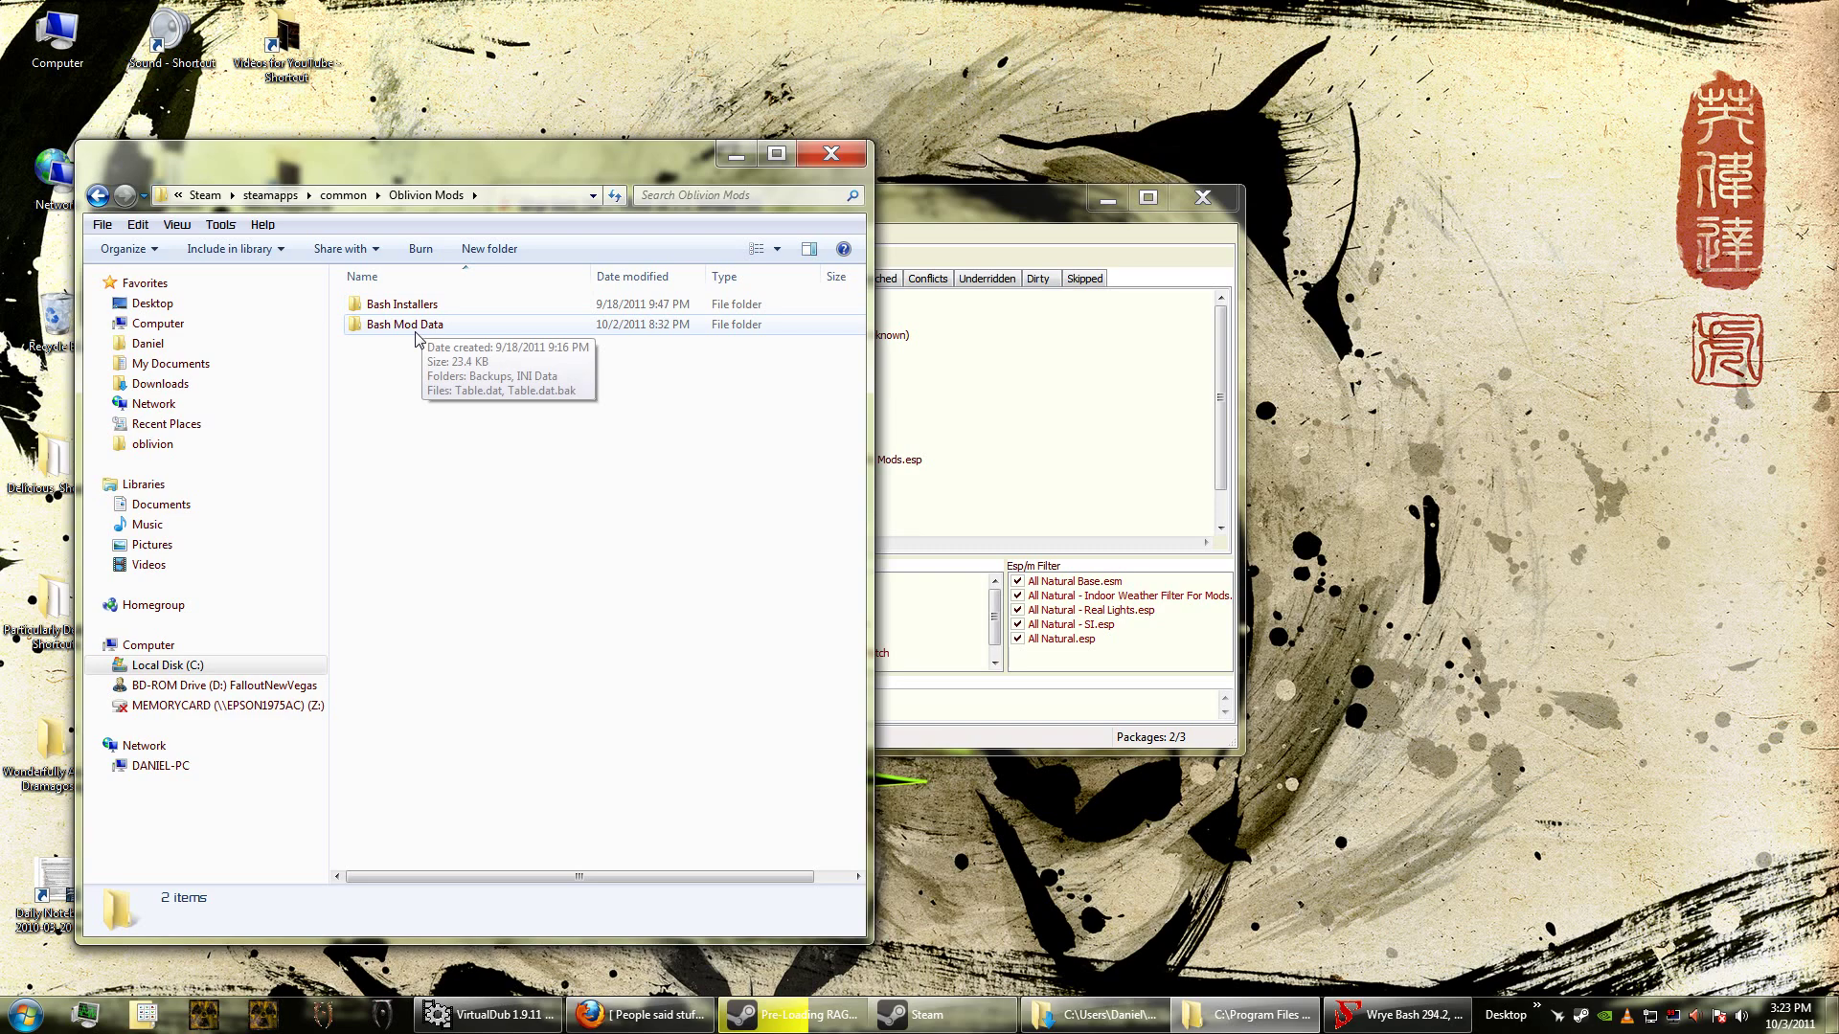
{"action": "double_click", "coordinate": [427, 306]}
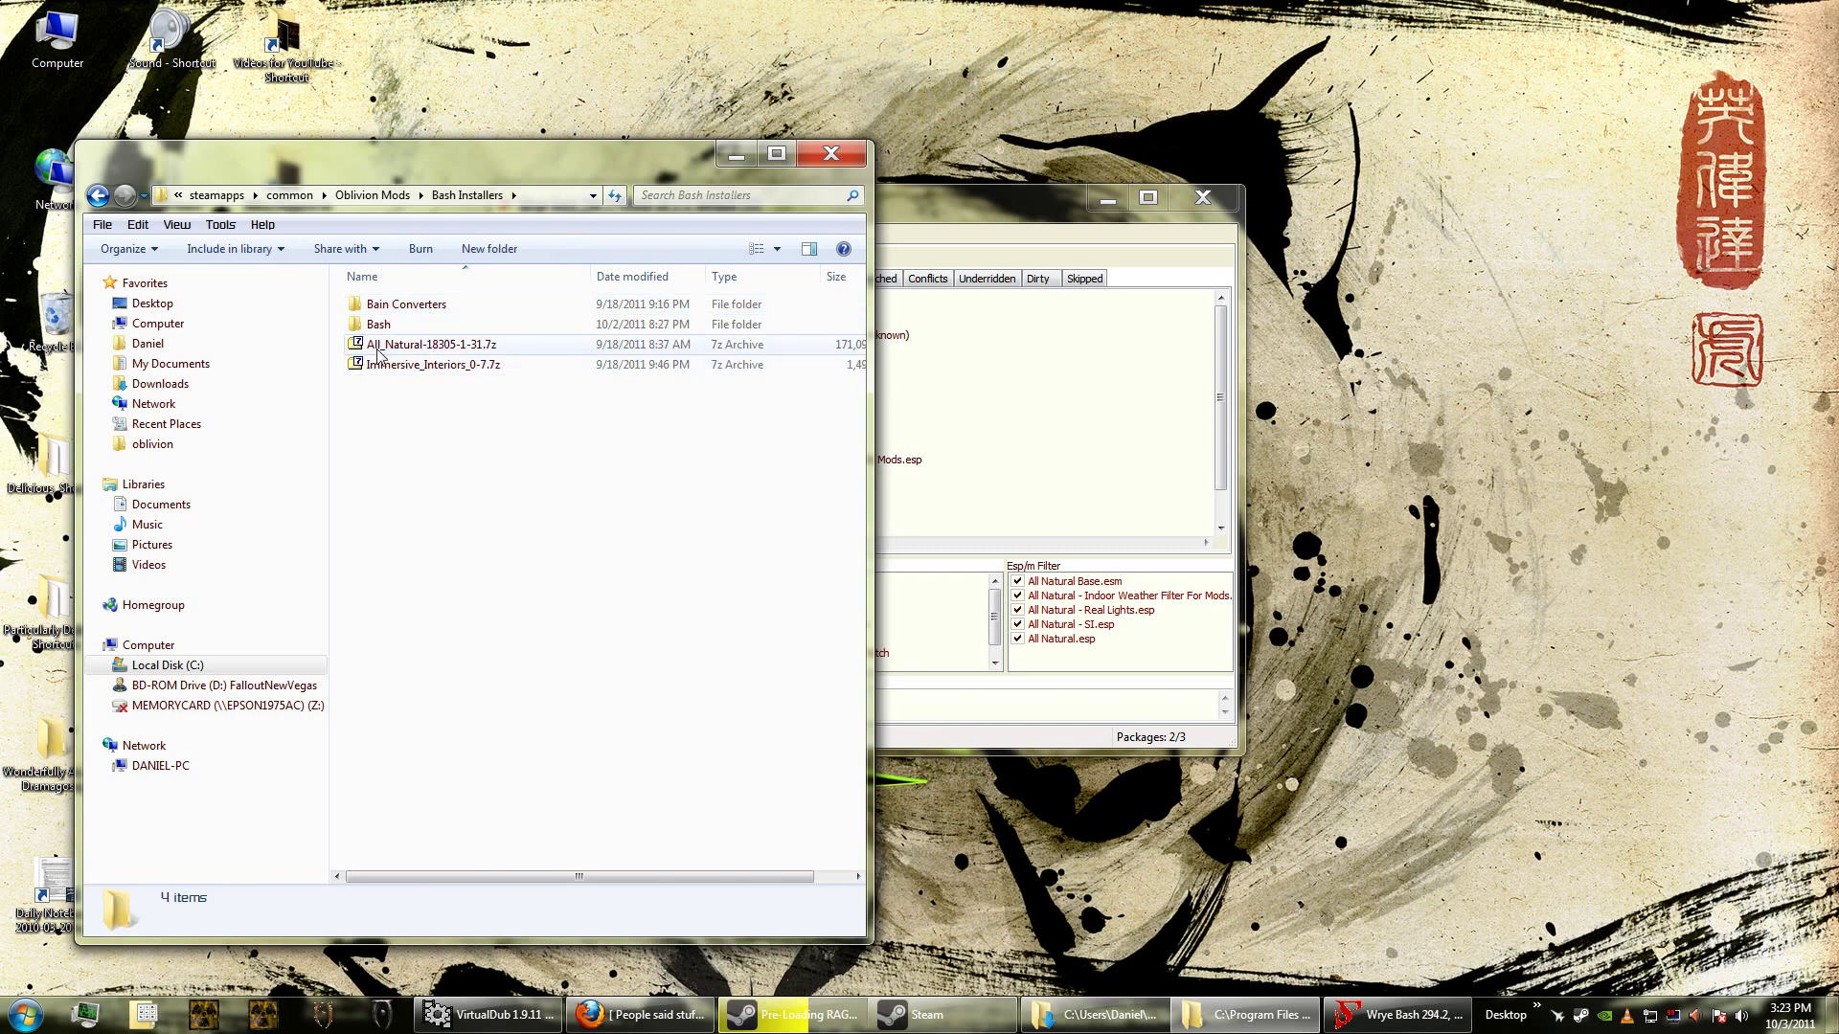
{"action": "left_click", "coordinate": [384, 347]}
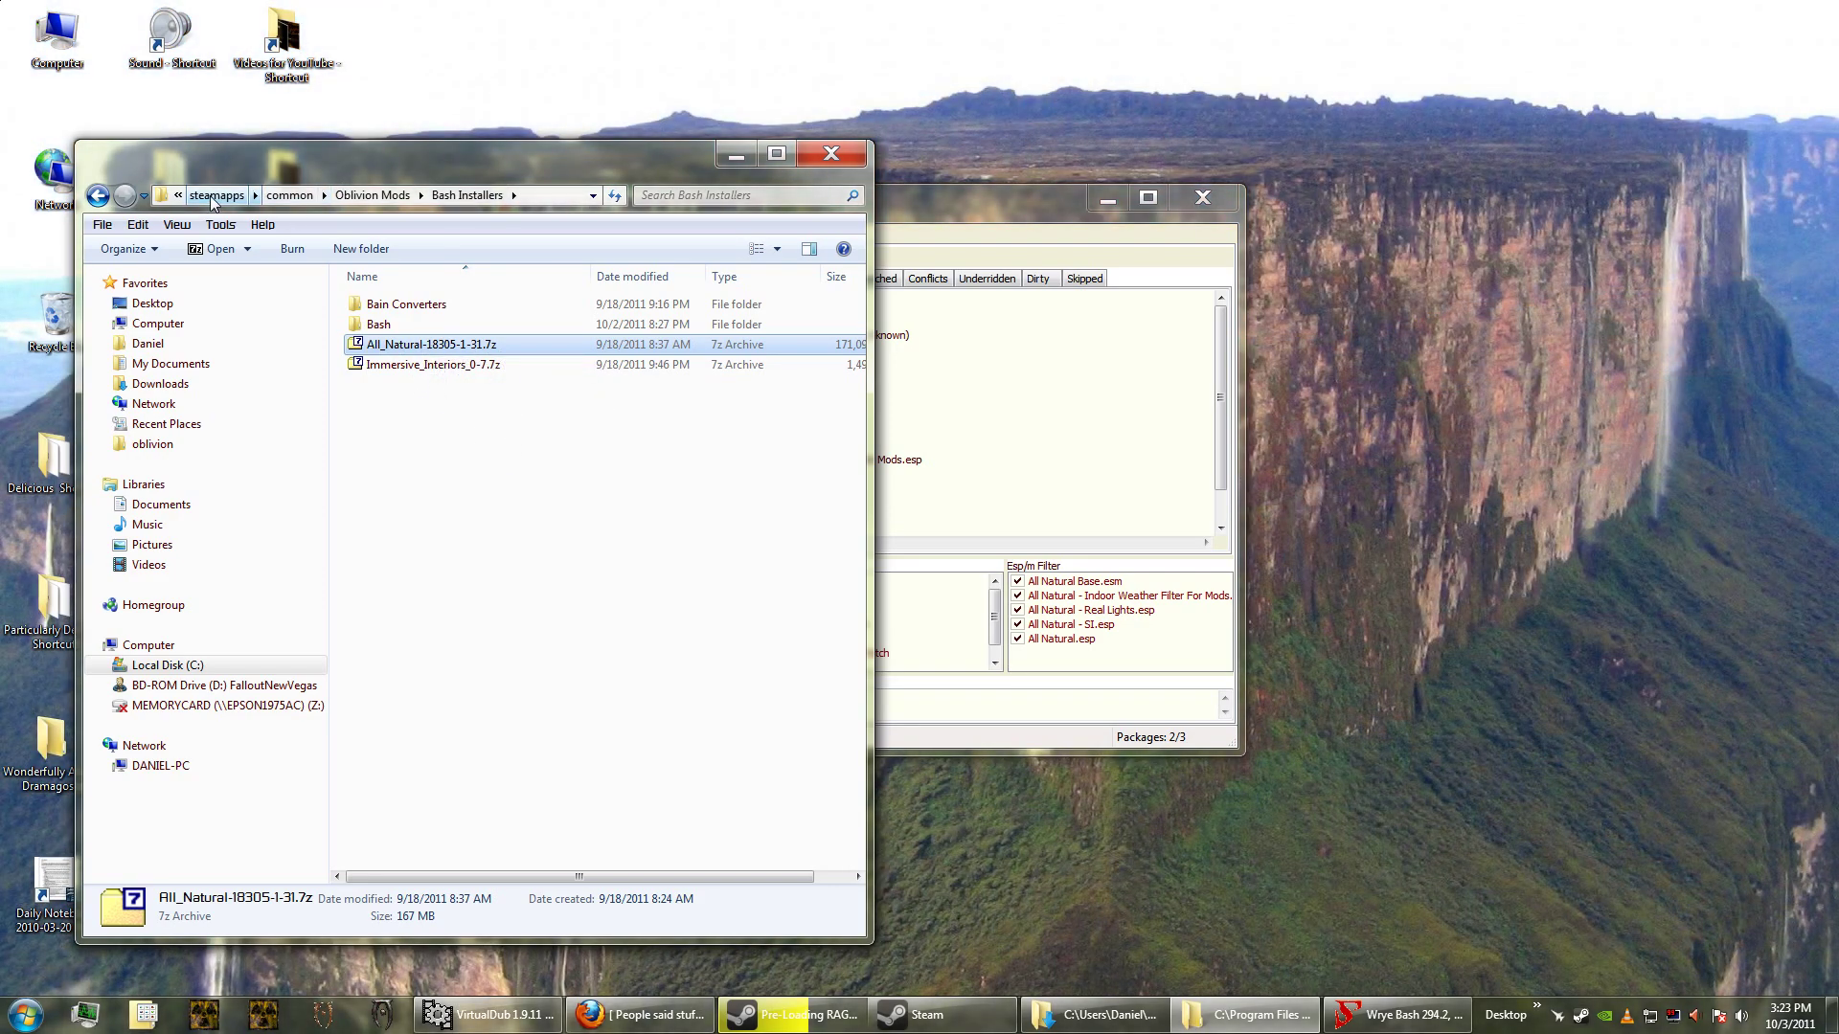
{"action": "left_click", "coordinate": [553, 197]}
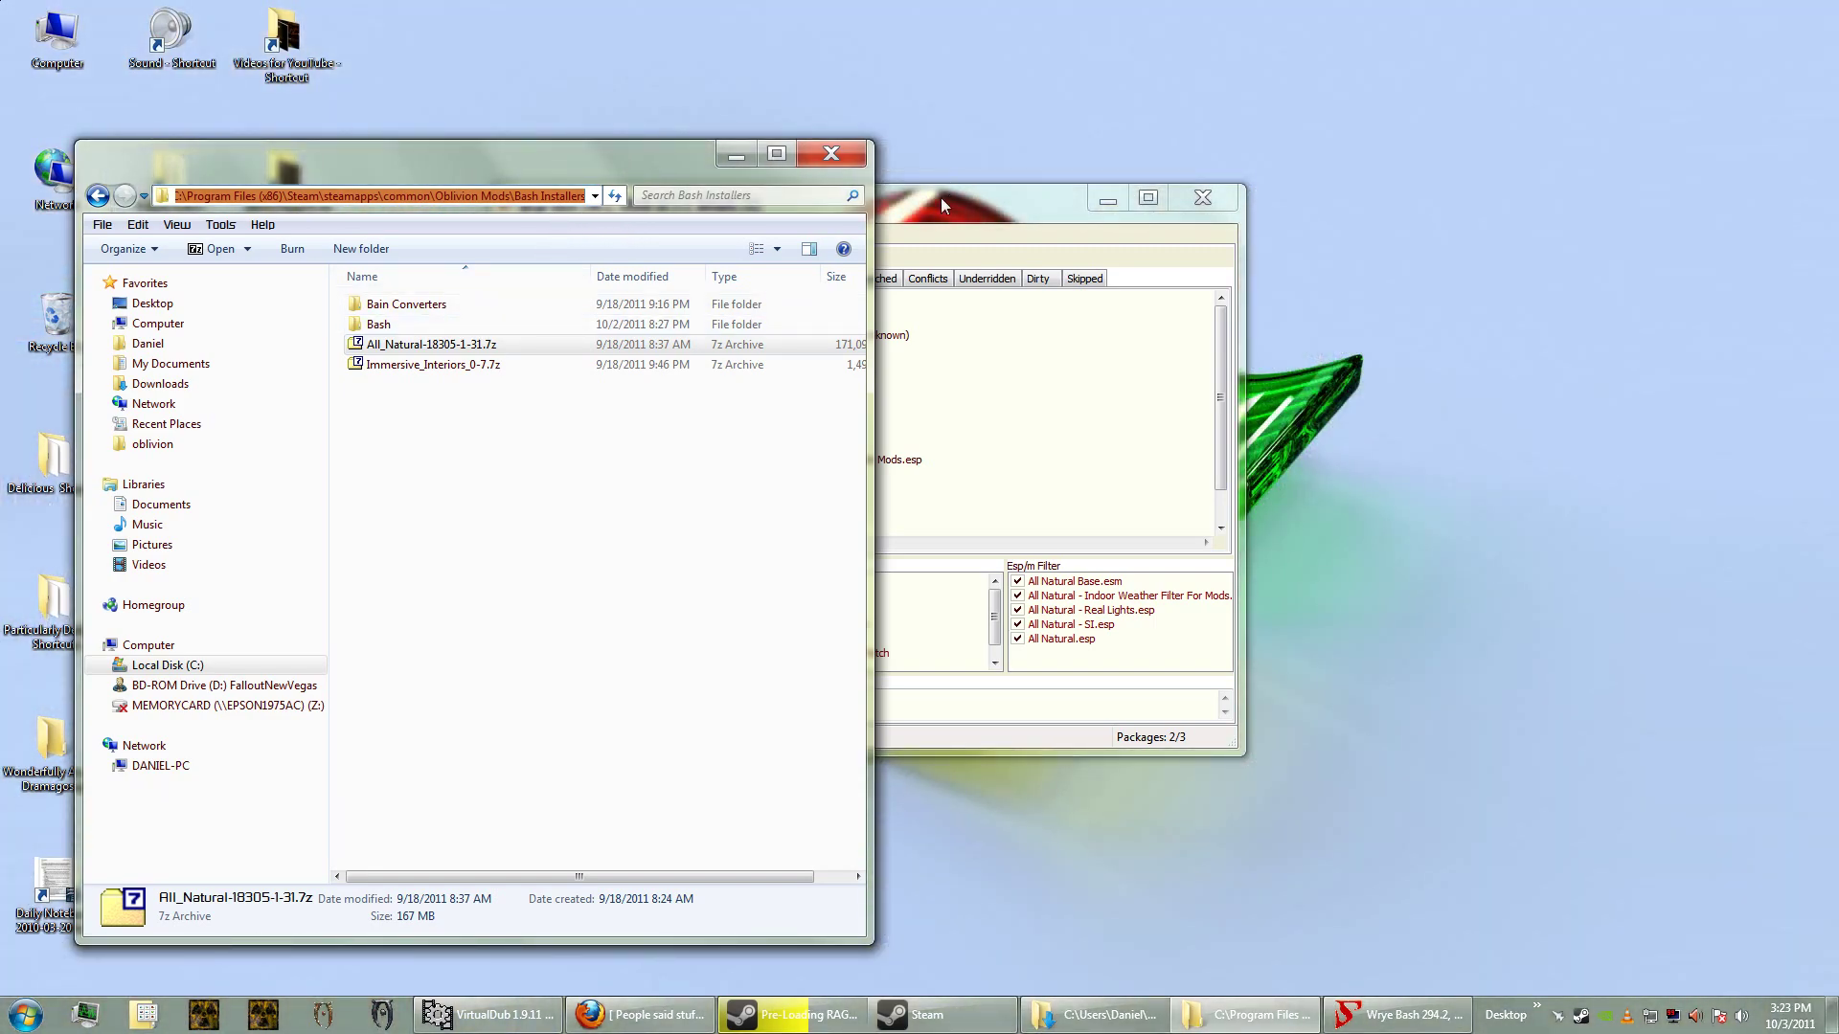
Step: Start the installer wizard for the All_Natural-18305-1-31.7z package in Wrye Bash and choose All Natural - Full
{"action": "left_click_drag", "start_coordinate": [941, 197], "coordinate": [1122, 197]}
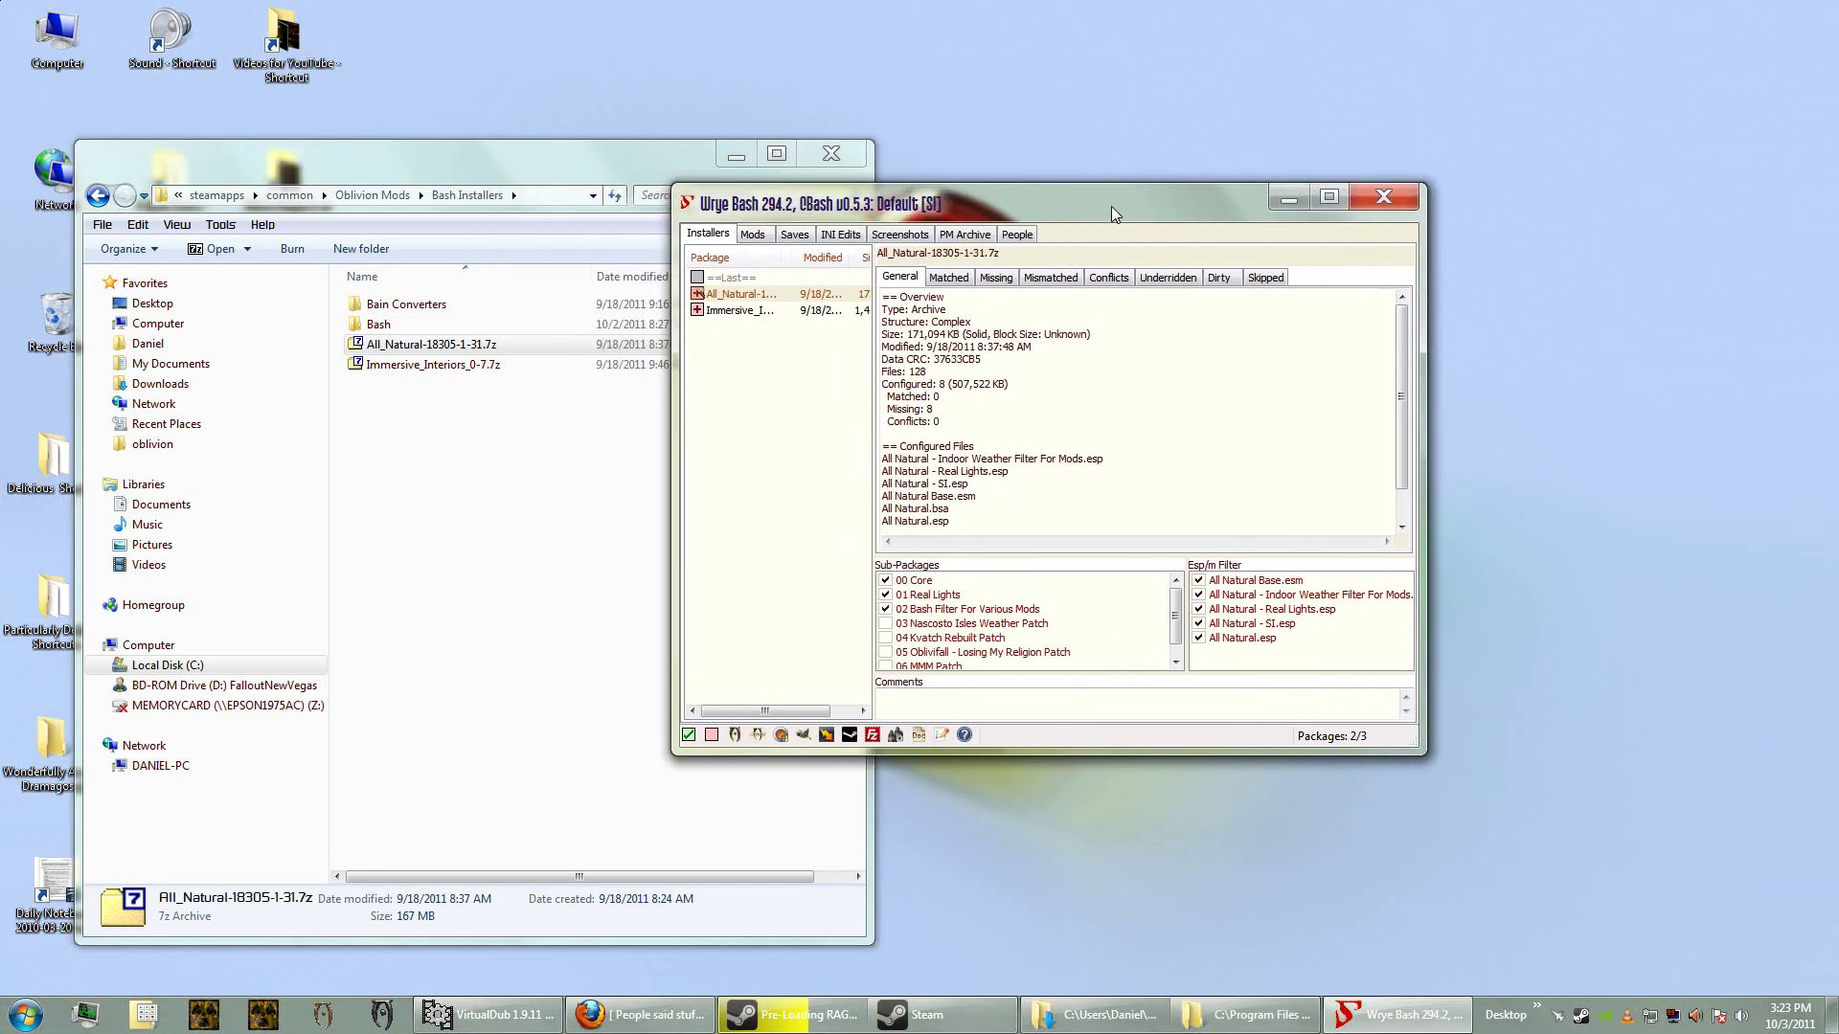
{"action": "left_click", "coordinate": [745, 296]}
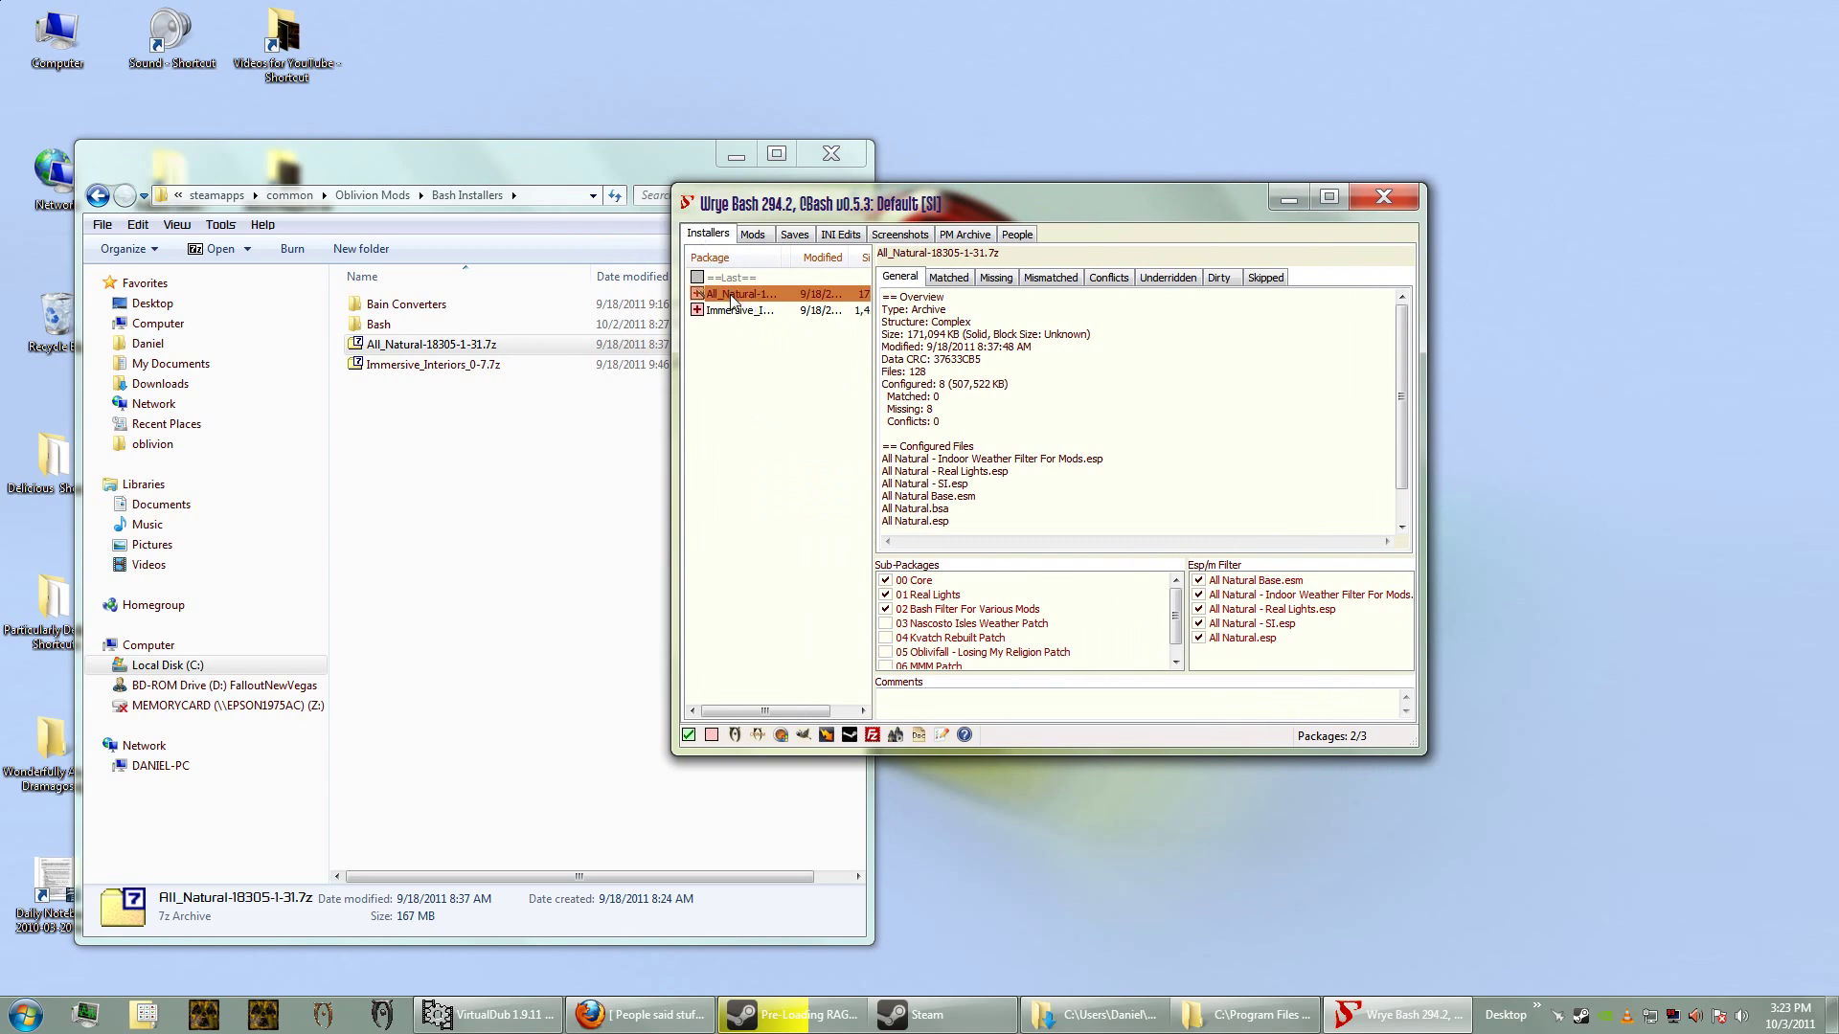
{"action": "right_click", "coordinate": [732, 297]}
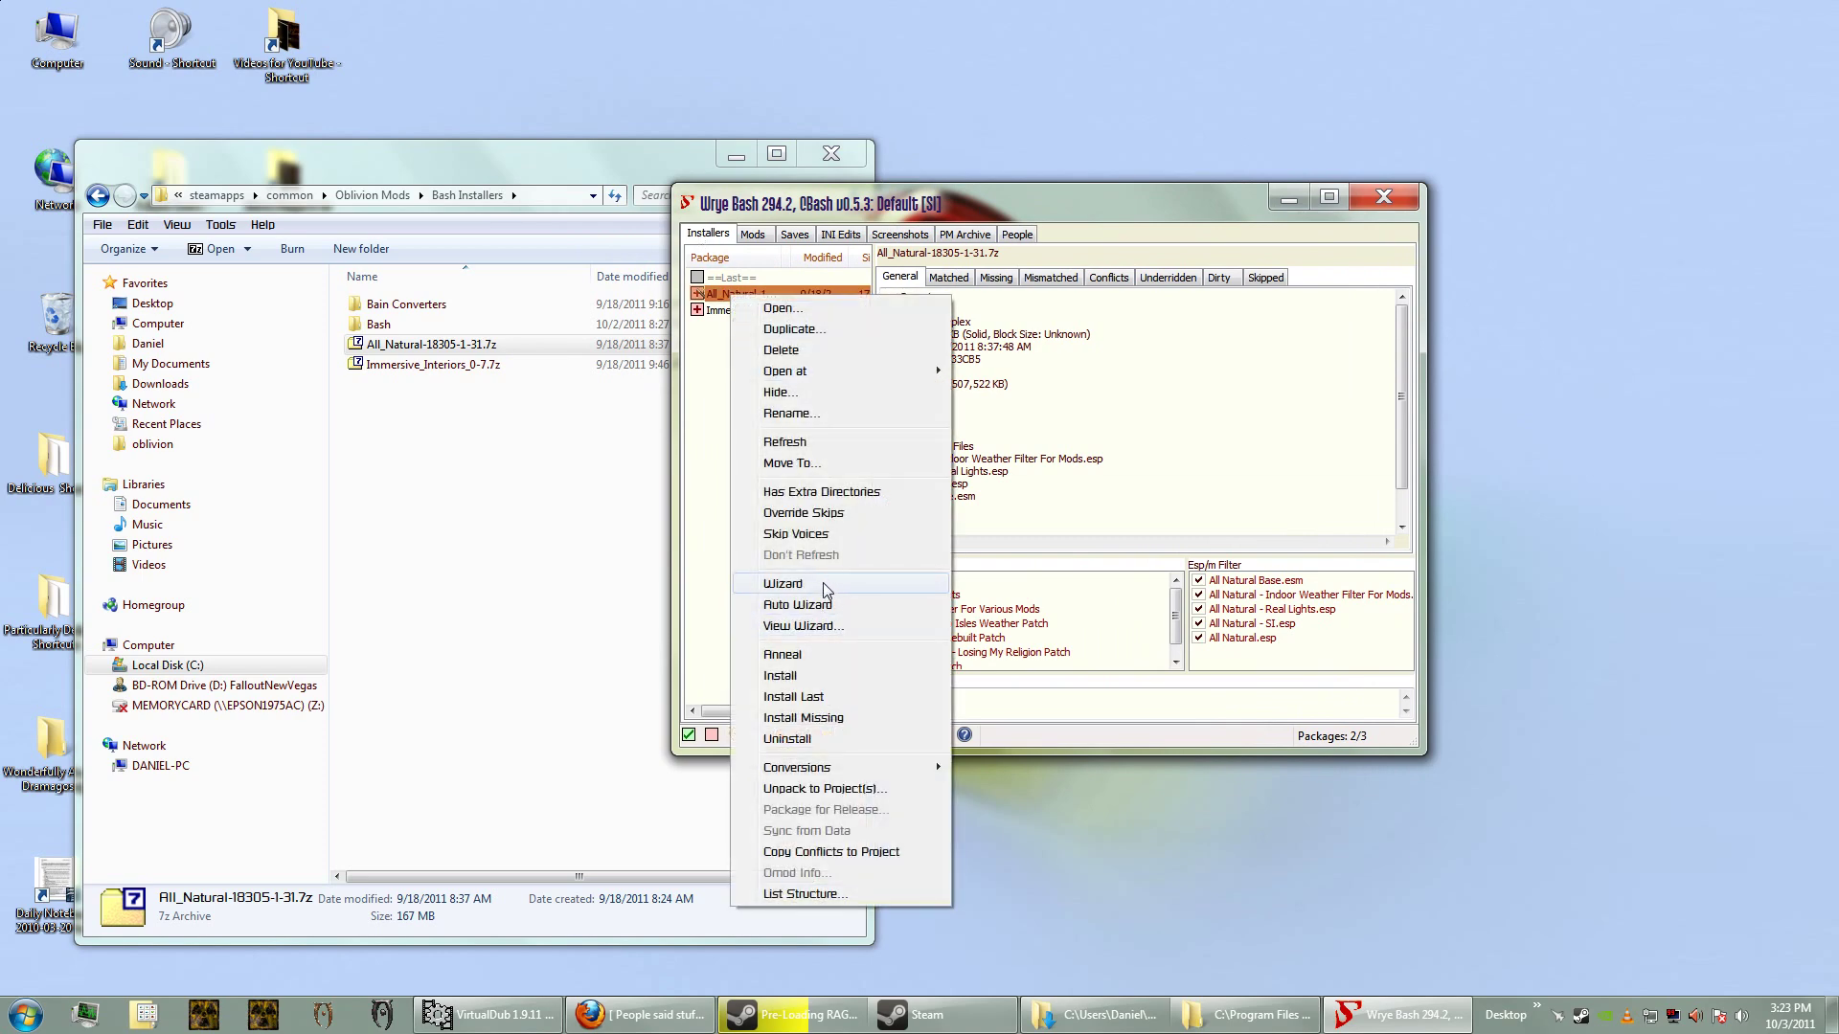
{"action": "left_click", "coordinate": [782, 583]}
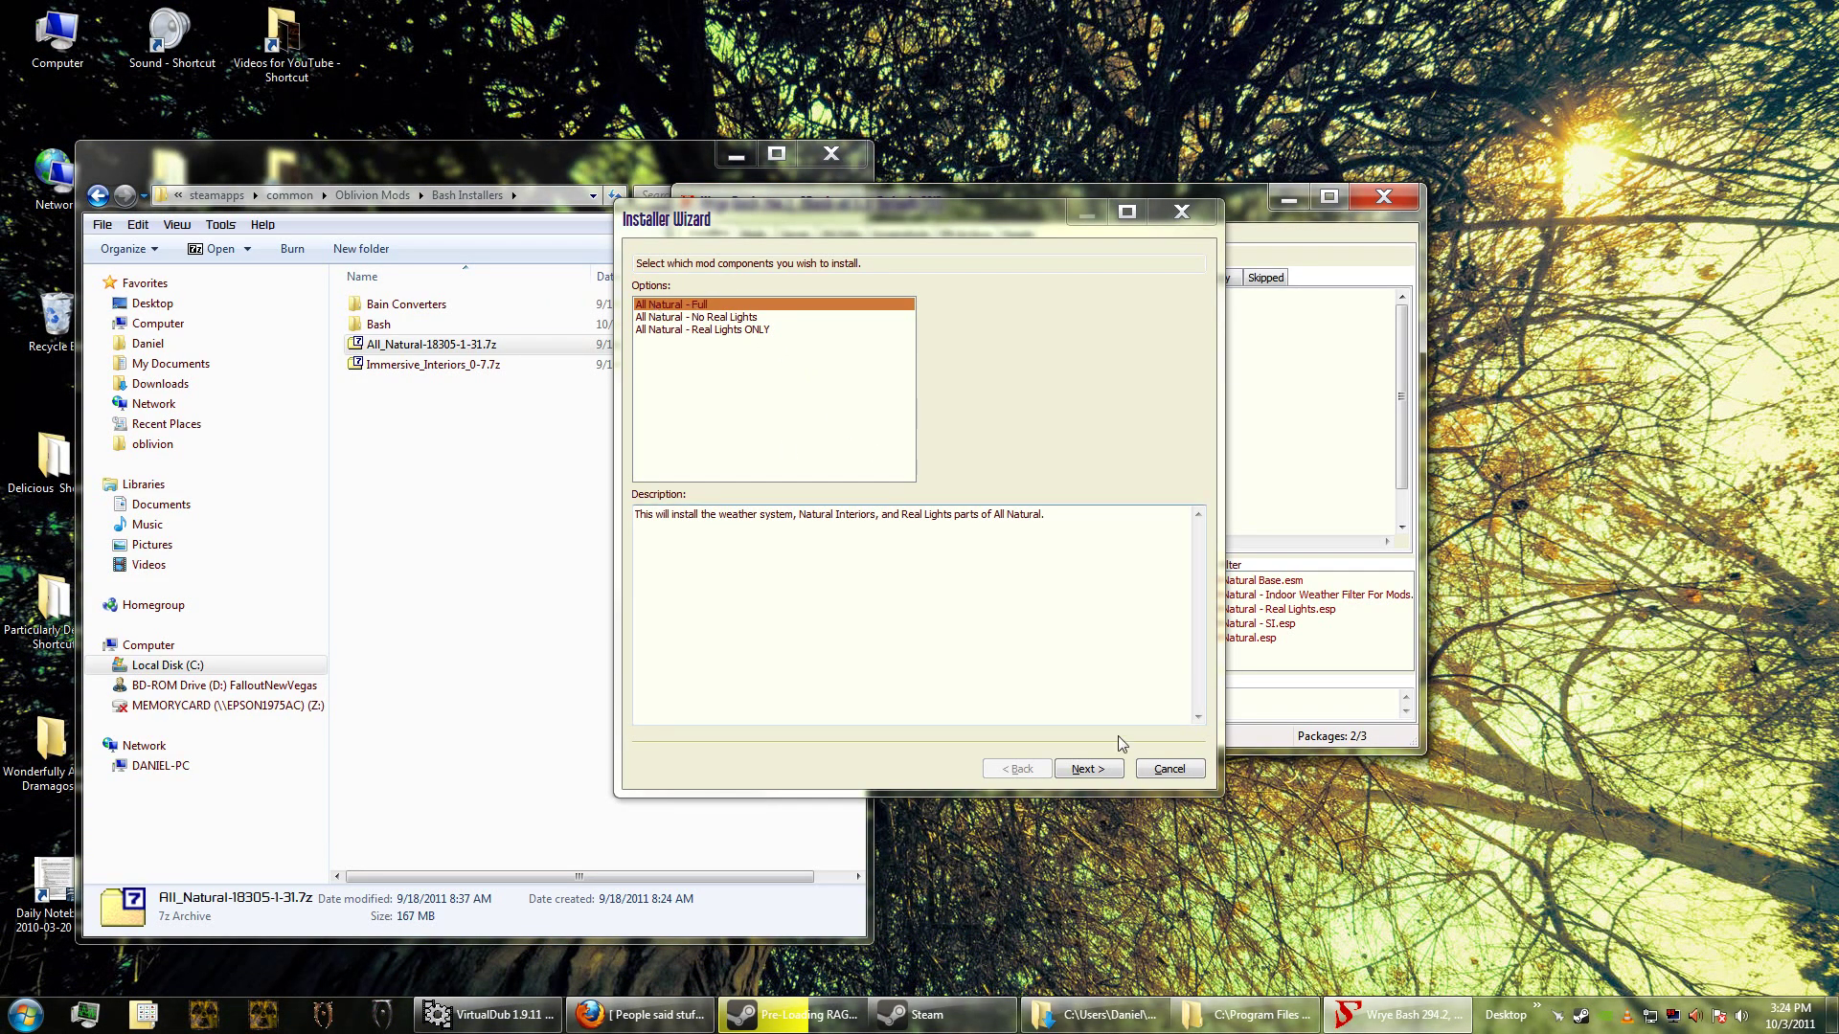
{"action": "left_click", "coordinate": [1106, 771]}
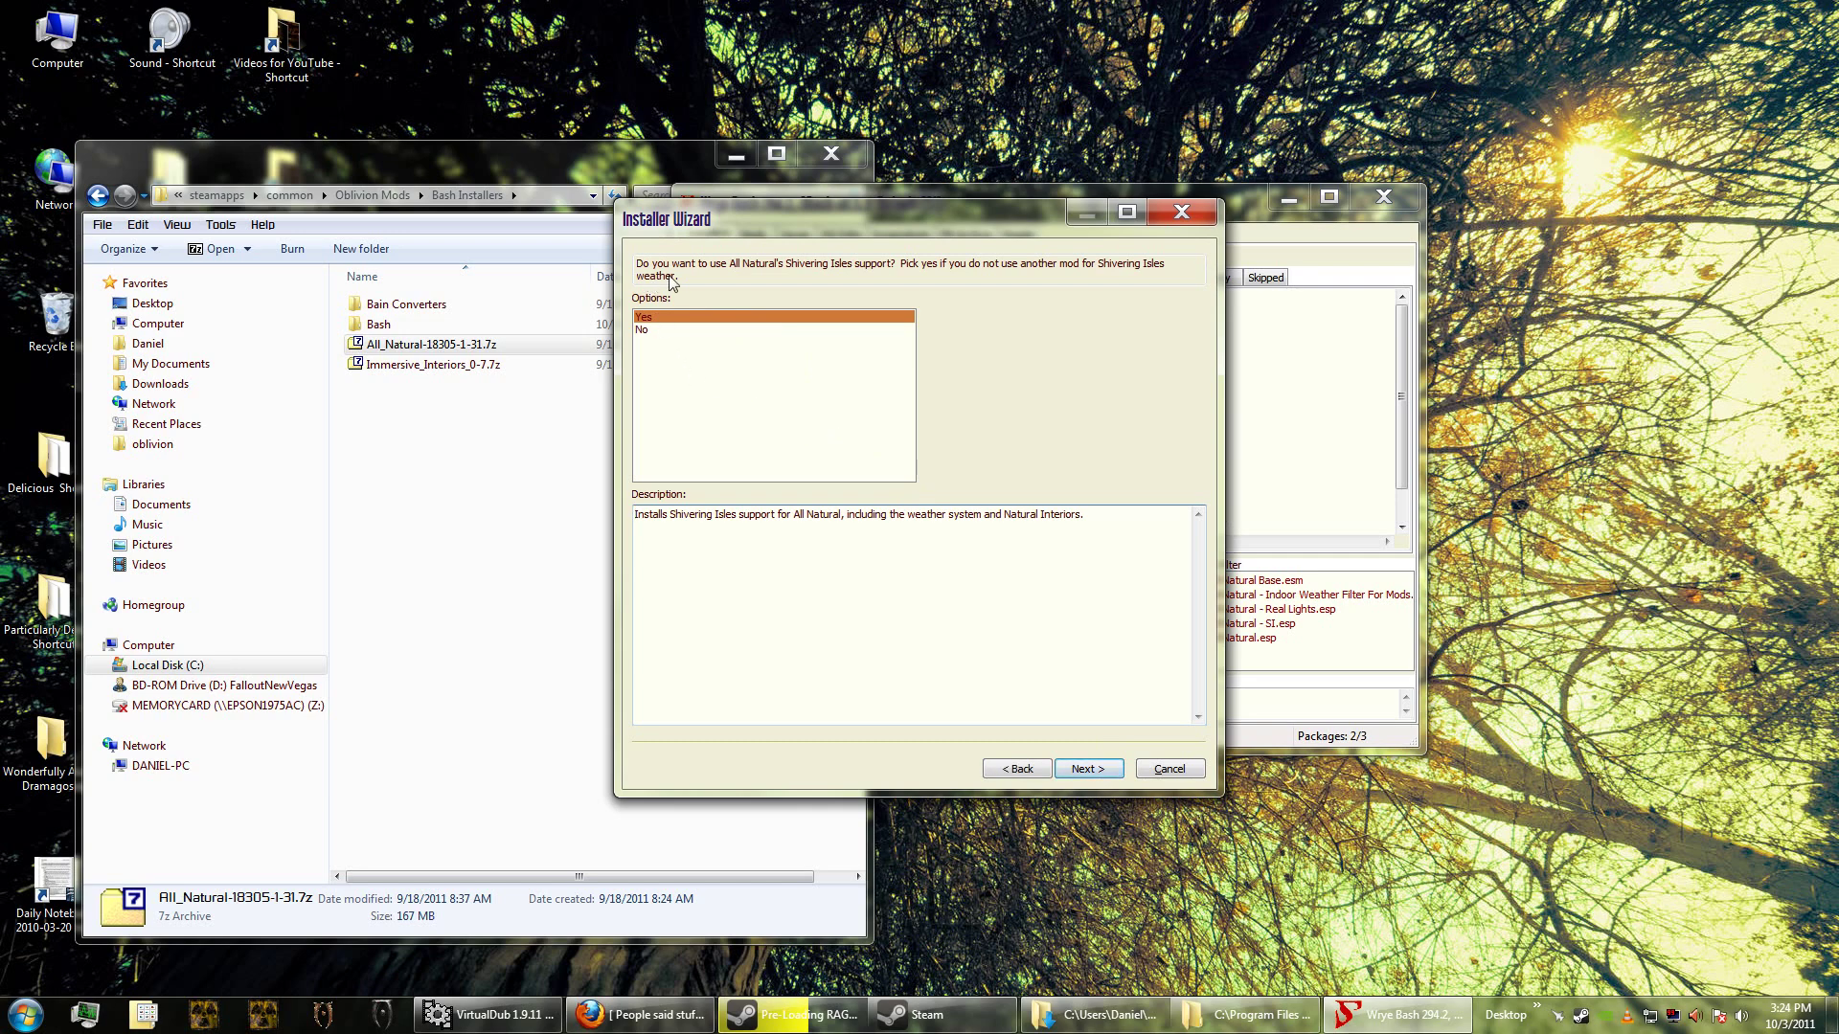
Step: Answer Yes to Shivering Isles support, additional Shivering Isles weathers and the Bash Filter patch
{"action": "left_click", "coordinate": [1097, 775]}
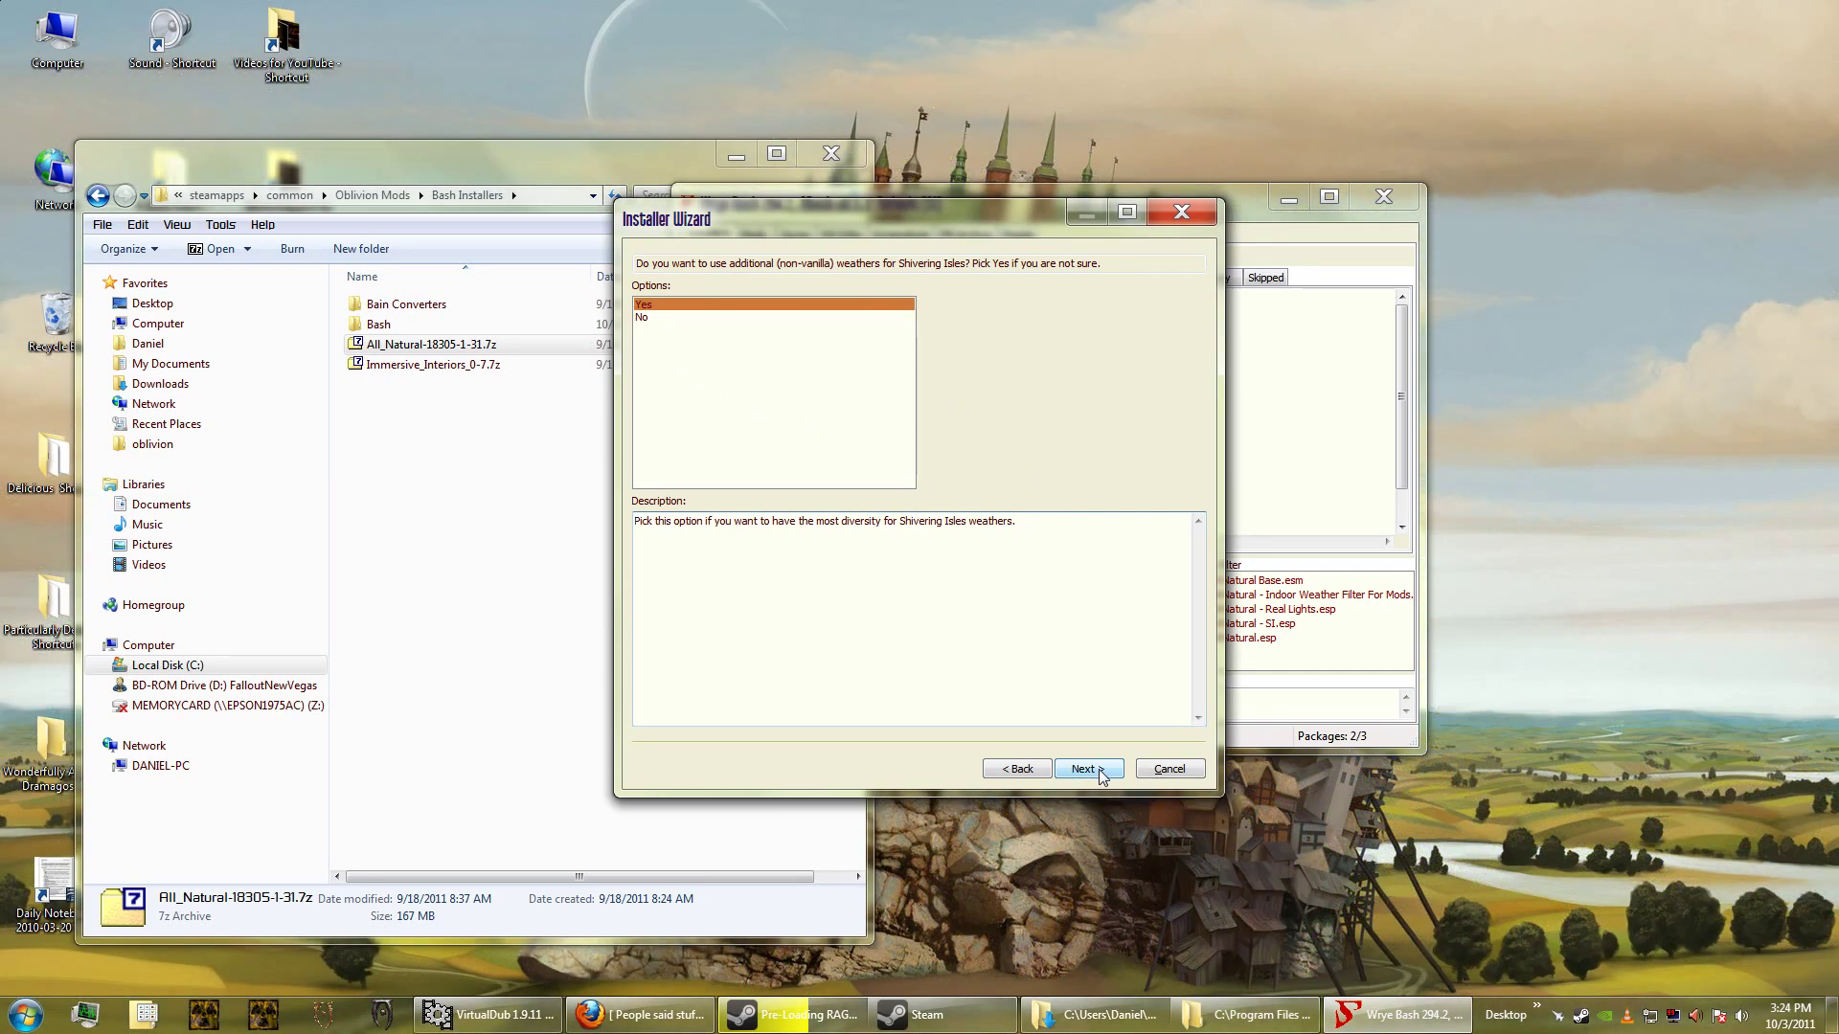
{"action": "left_click", "coordinate": [1101, 776]}
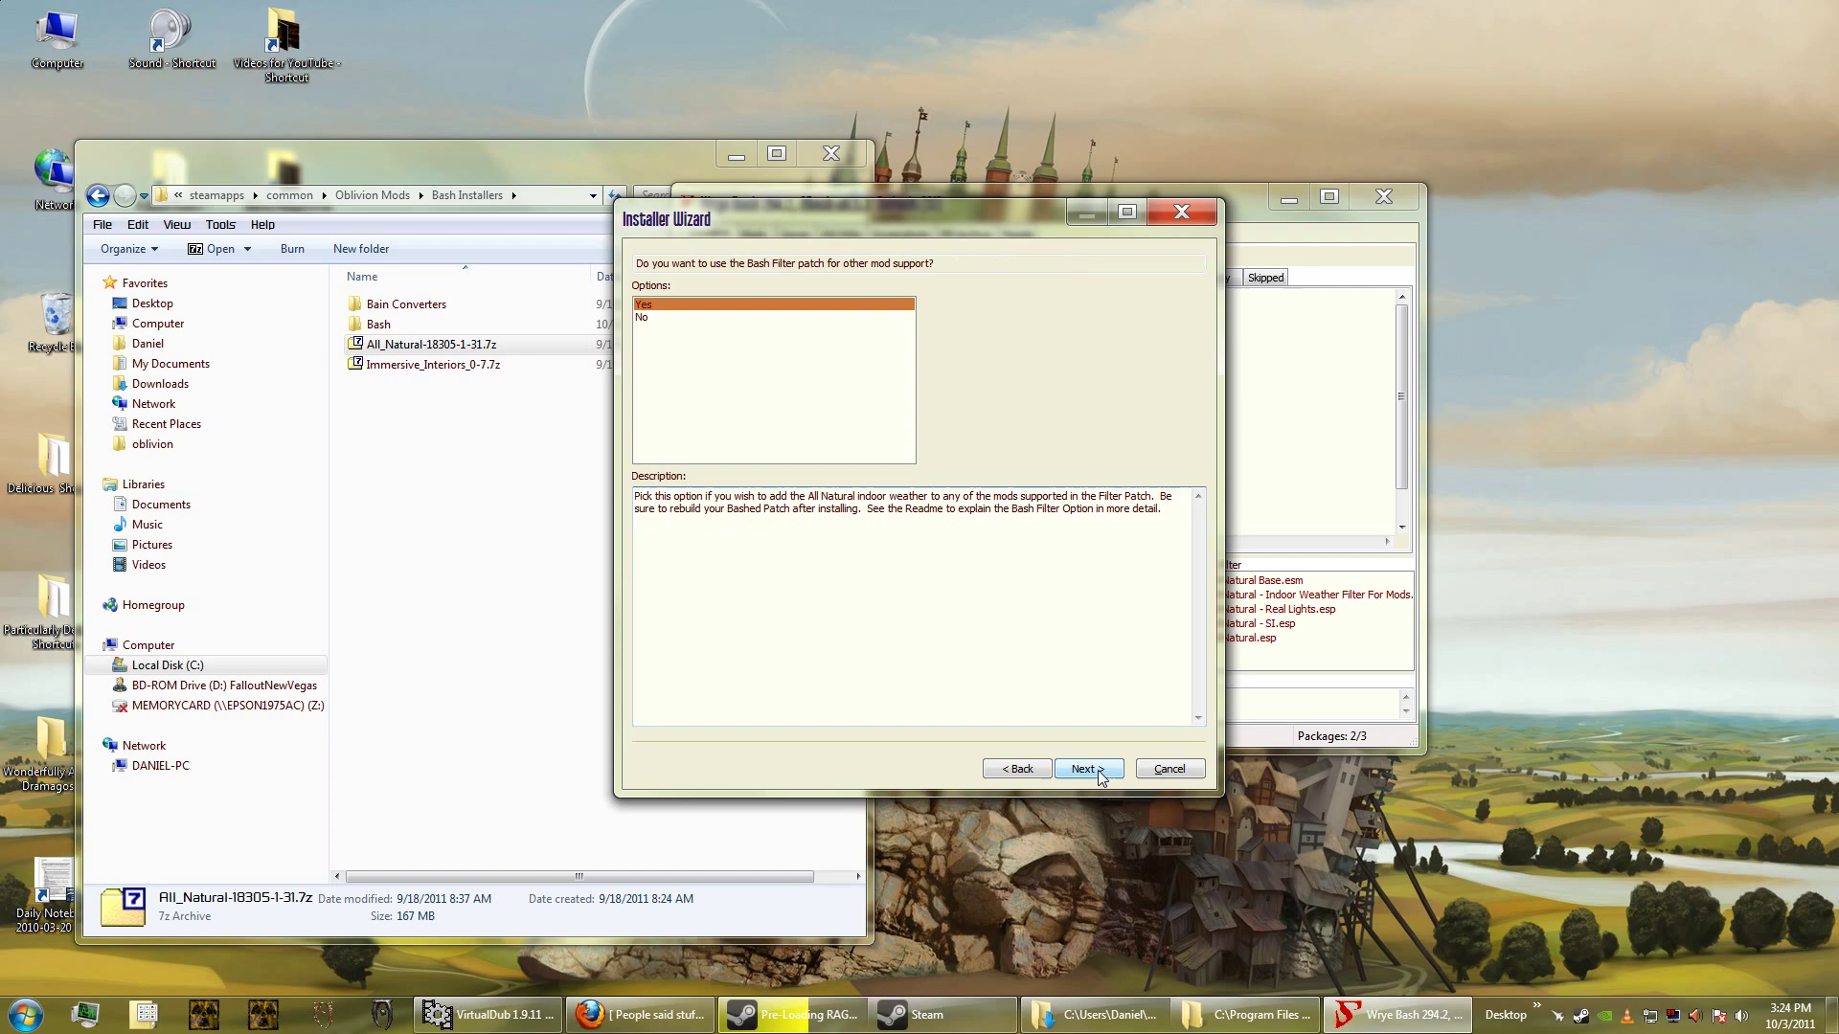
{"action": "left_click", "coordinate": [1100, 775]}
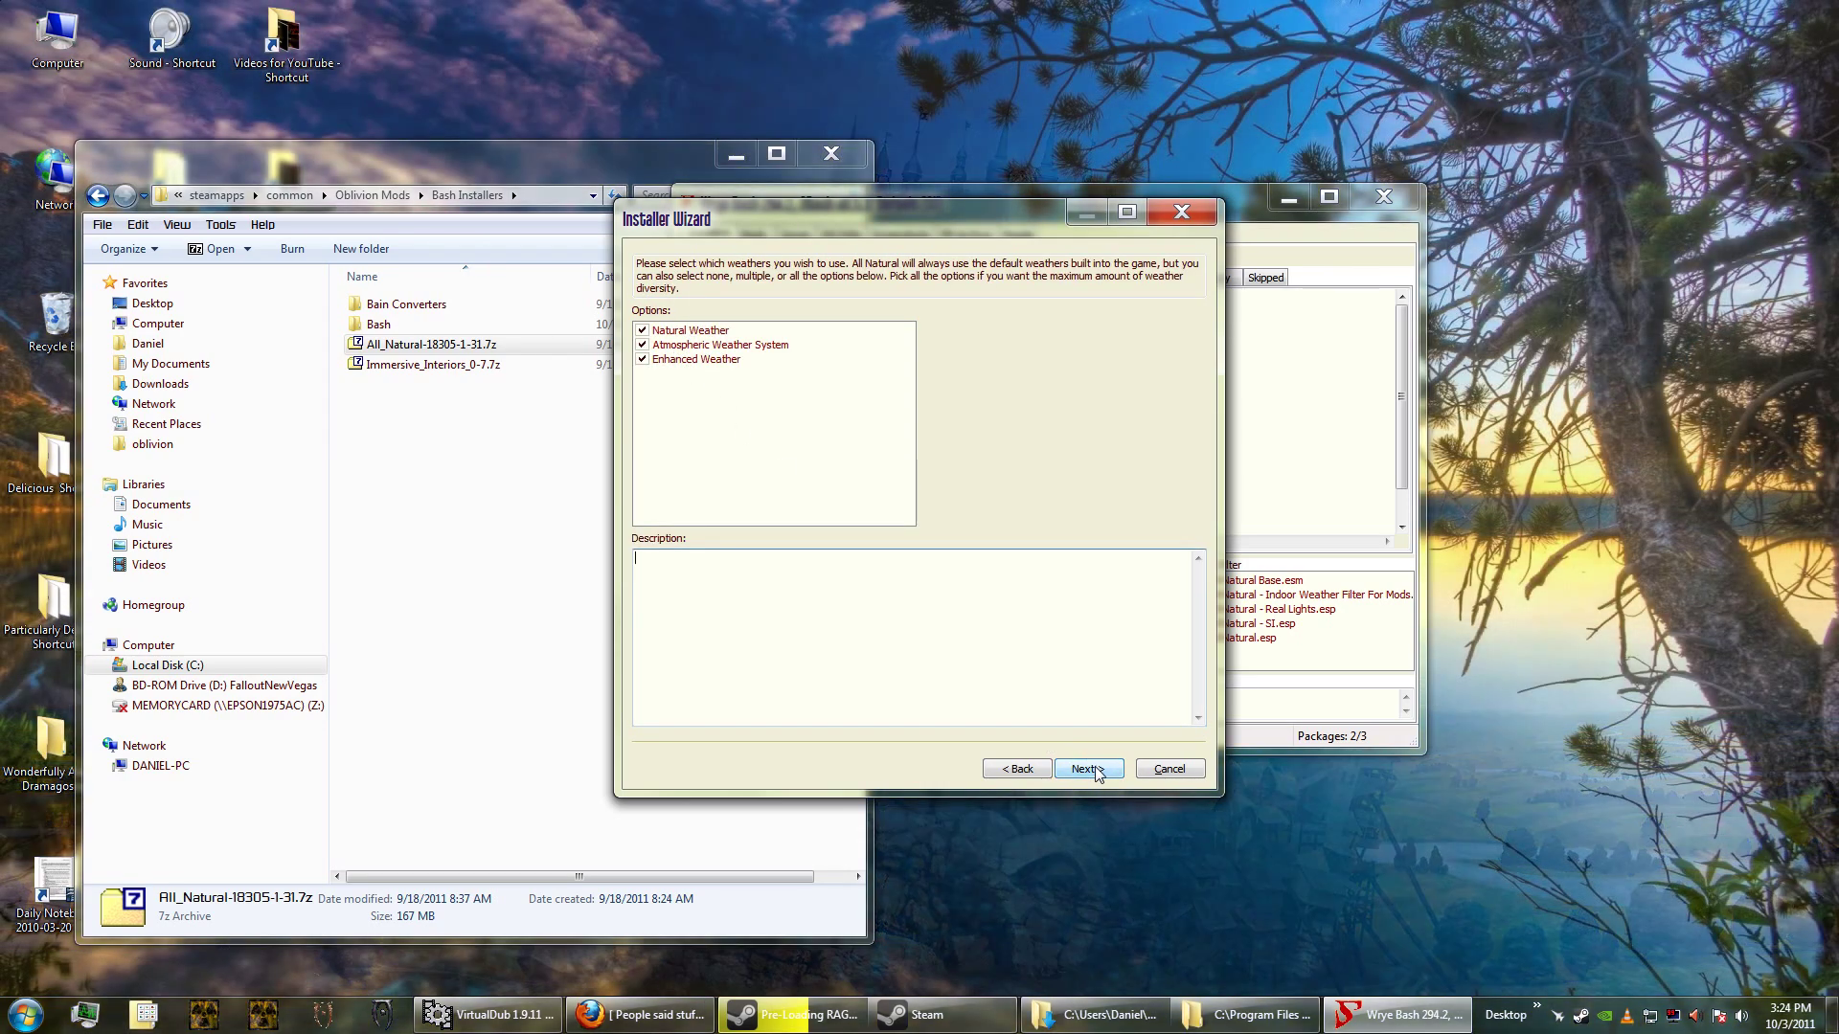
Step: Keep Natural Weather, Atmospheric Weather System and Enhanced Weather enabled, and choose the color tinting
{"action": "left_click", "coordinate": [1097, 774]}
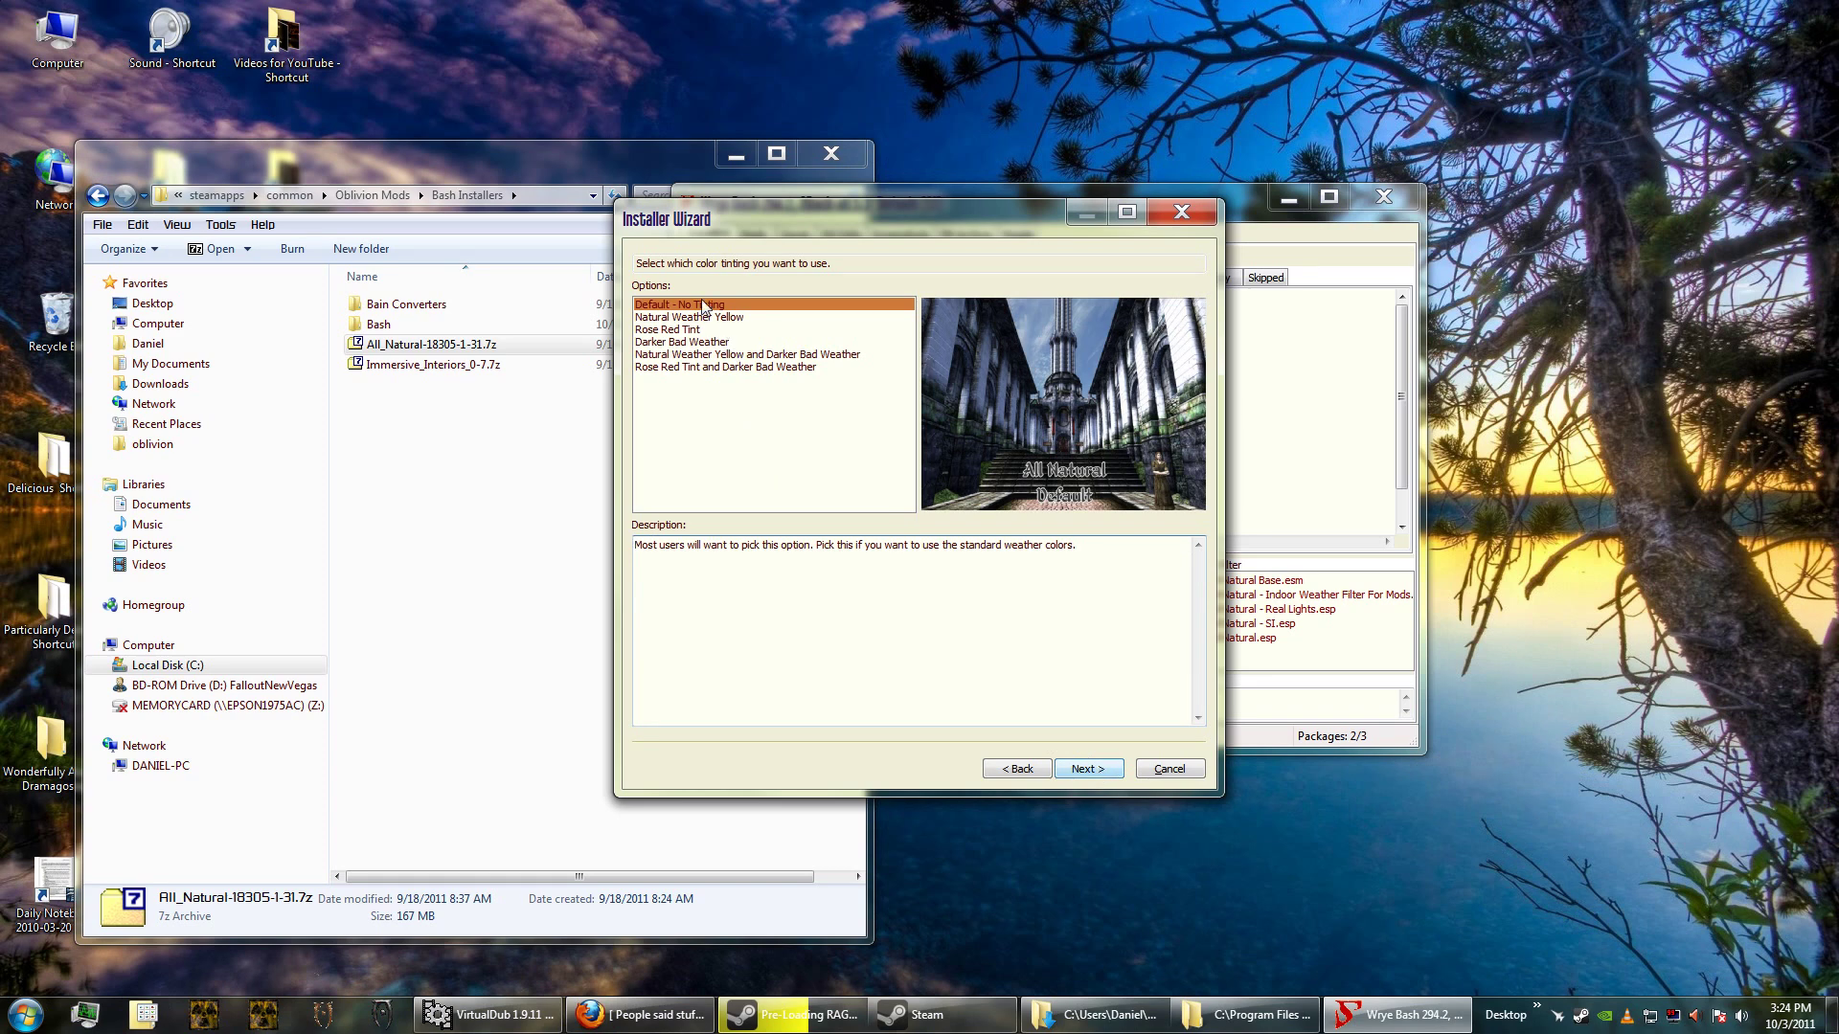
{"action": "left_click", "coordinate": [694, 371]}
{"action": "left_click", "coordinate": [1094, 772]}
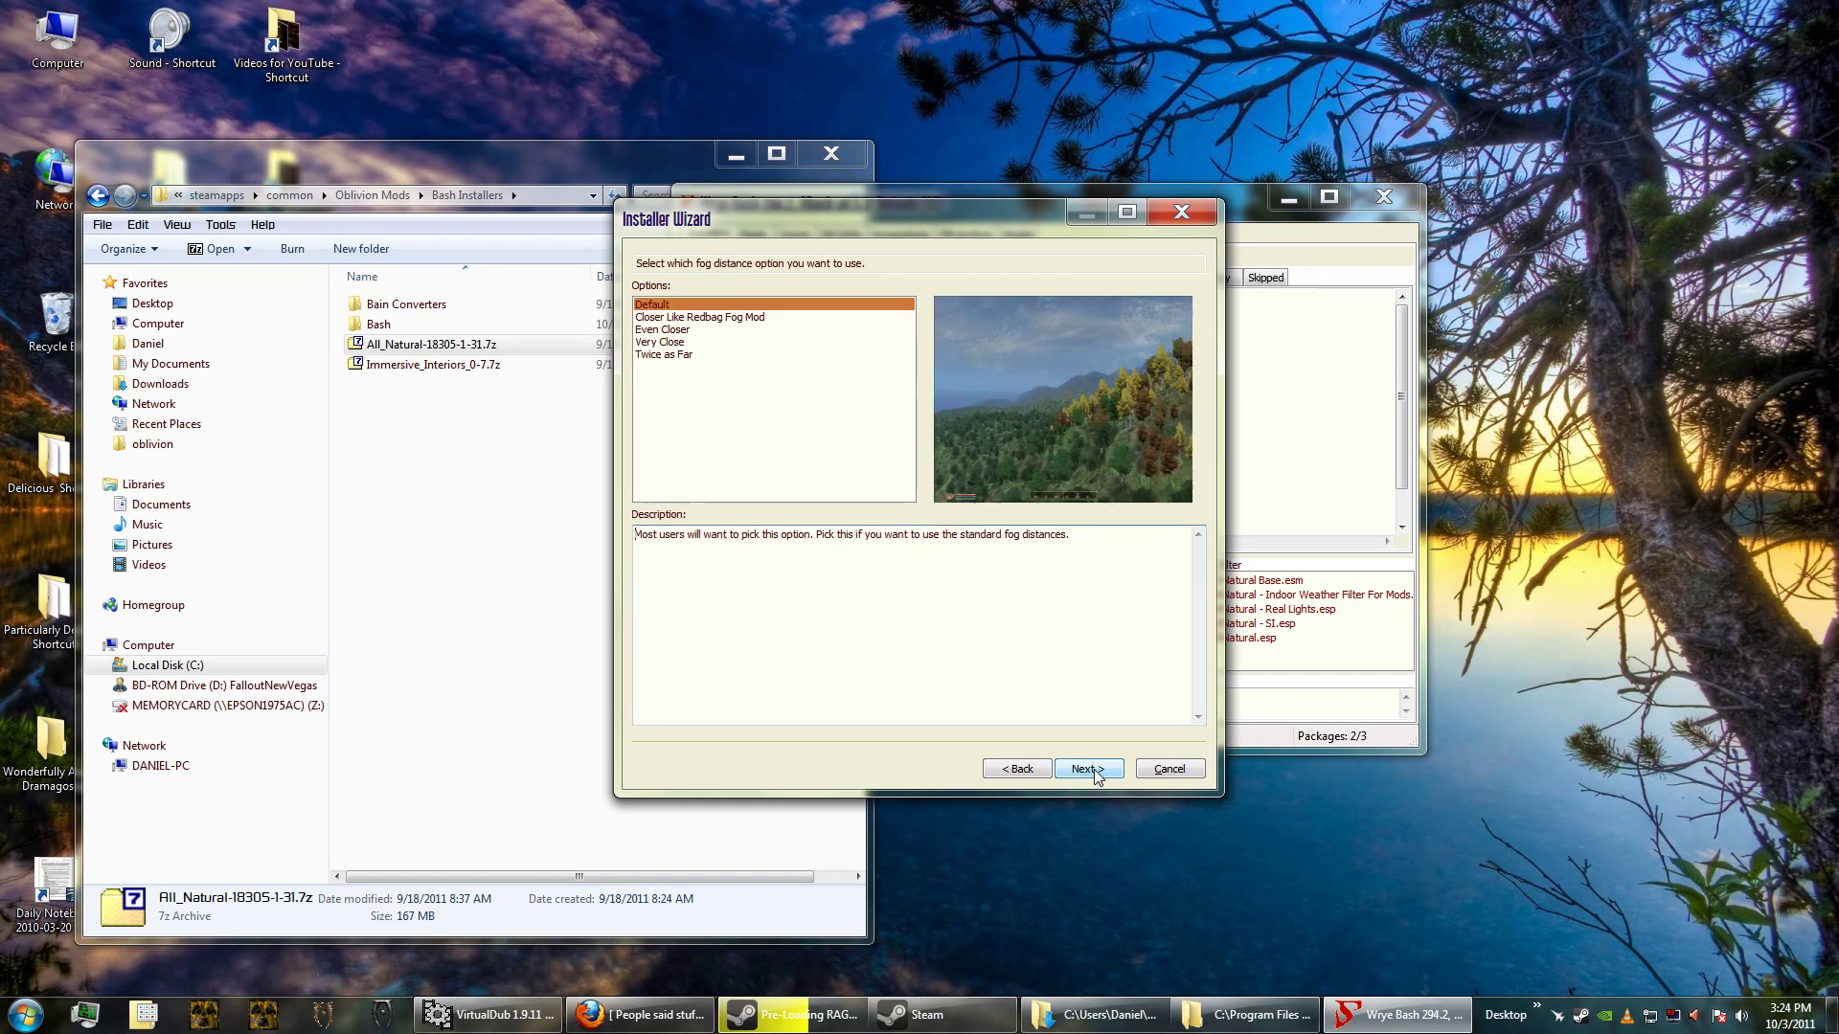
Step: Compare the fog distance options and choose Closer Like Redbag Fog Mod
{"action": "left_click", "coordinate": [700, 319]}
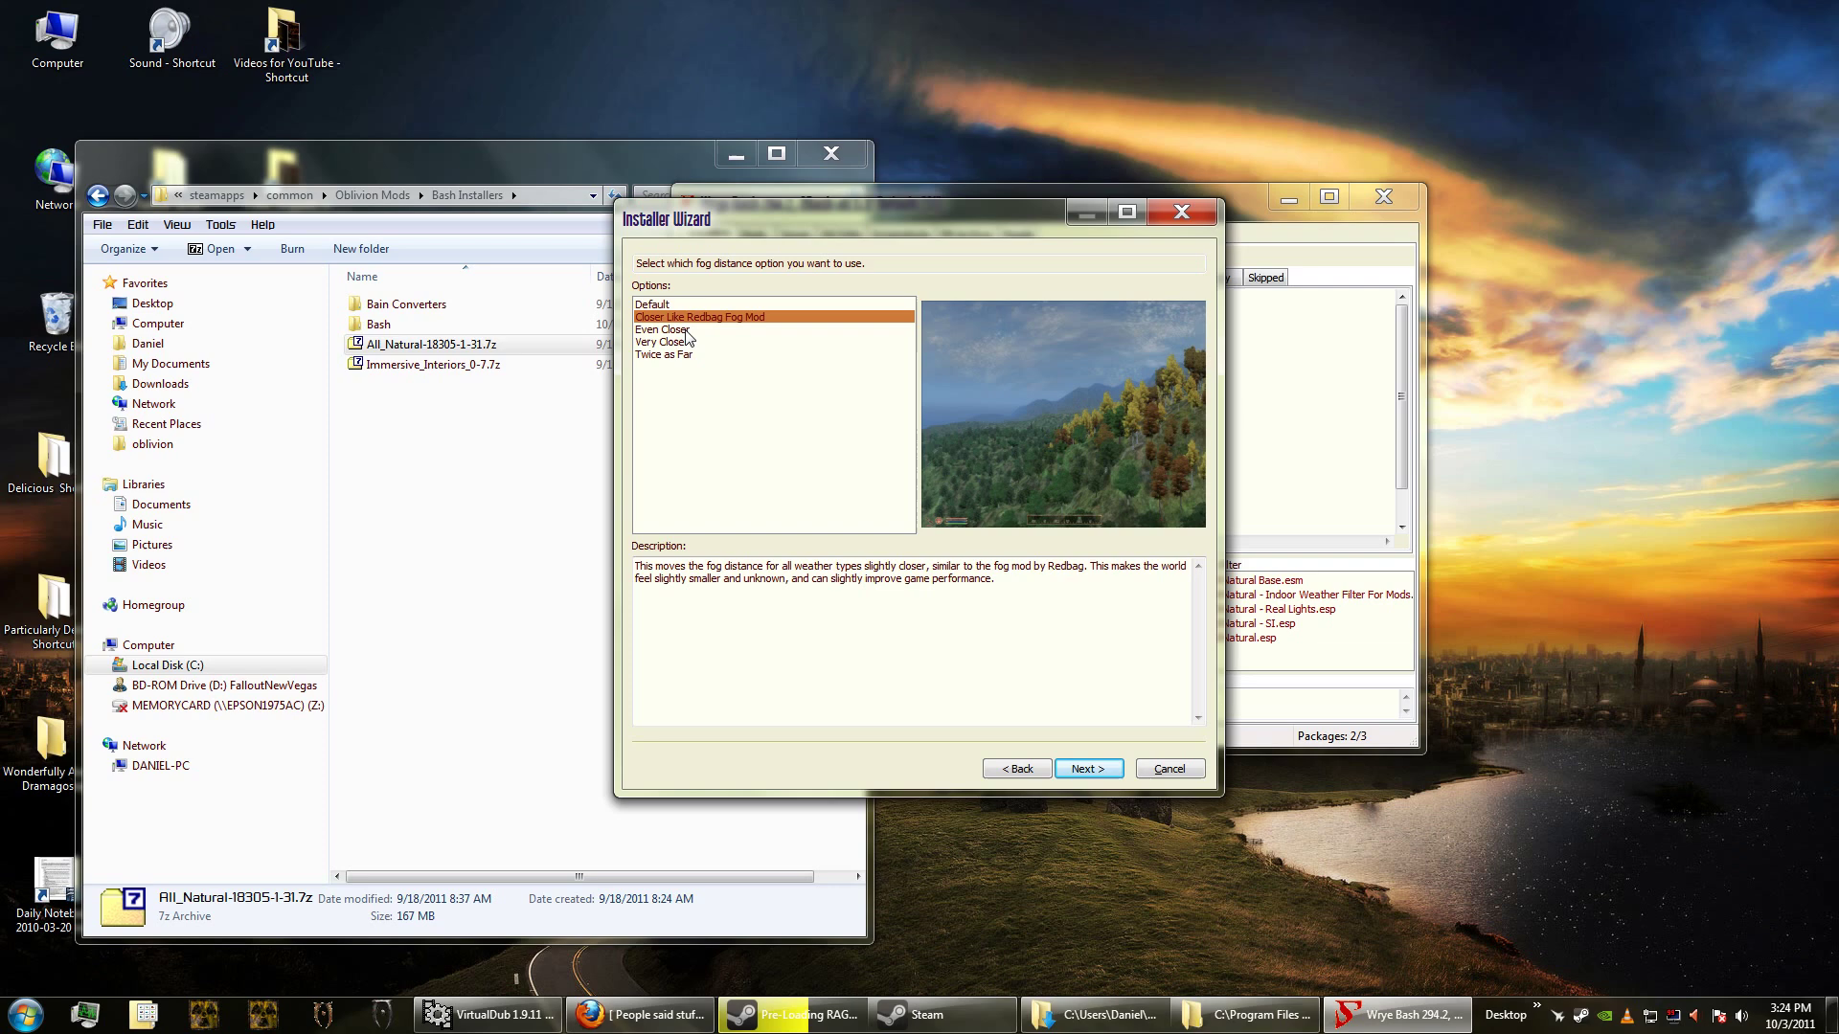
{"action": "left_click", "coordinate": [686, 331]}
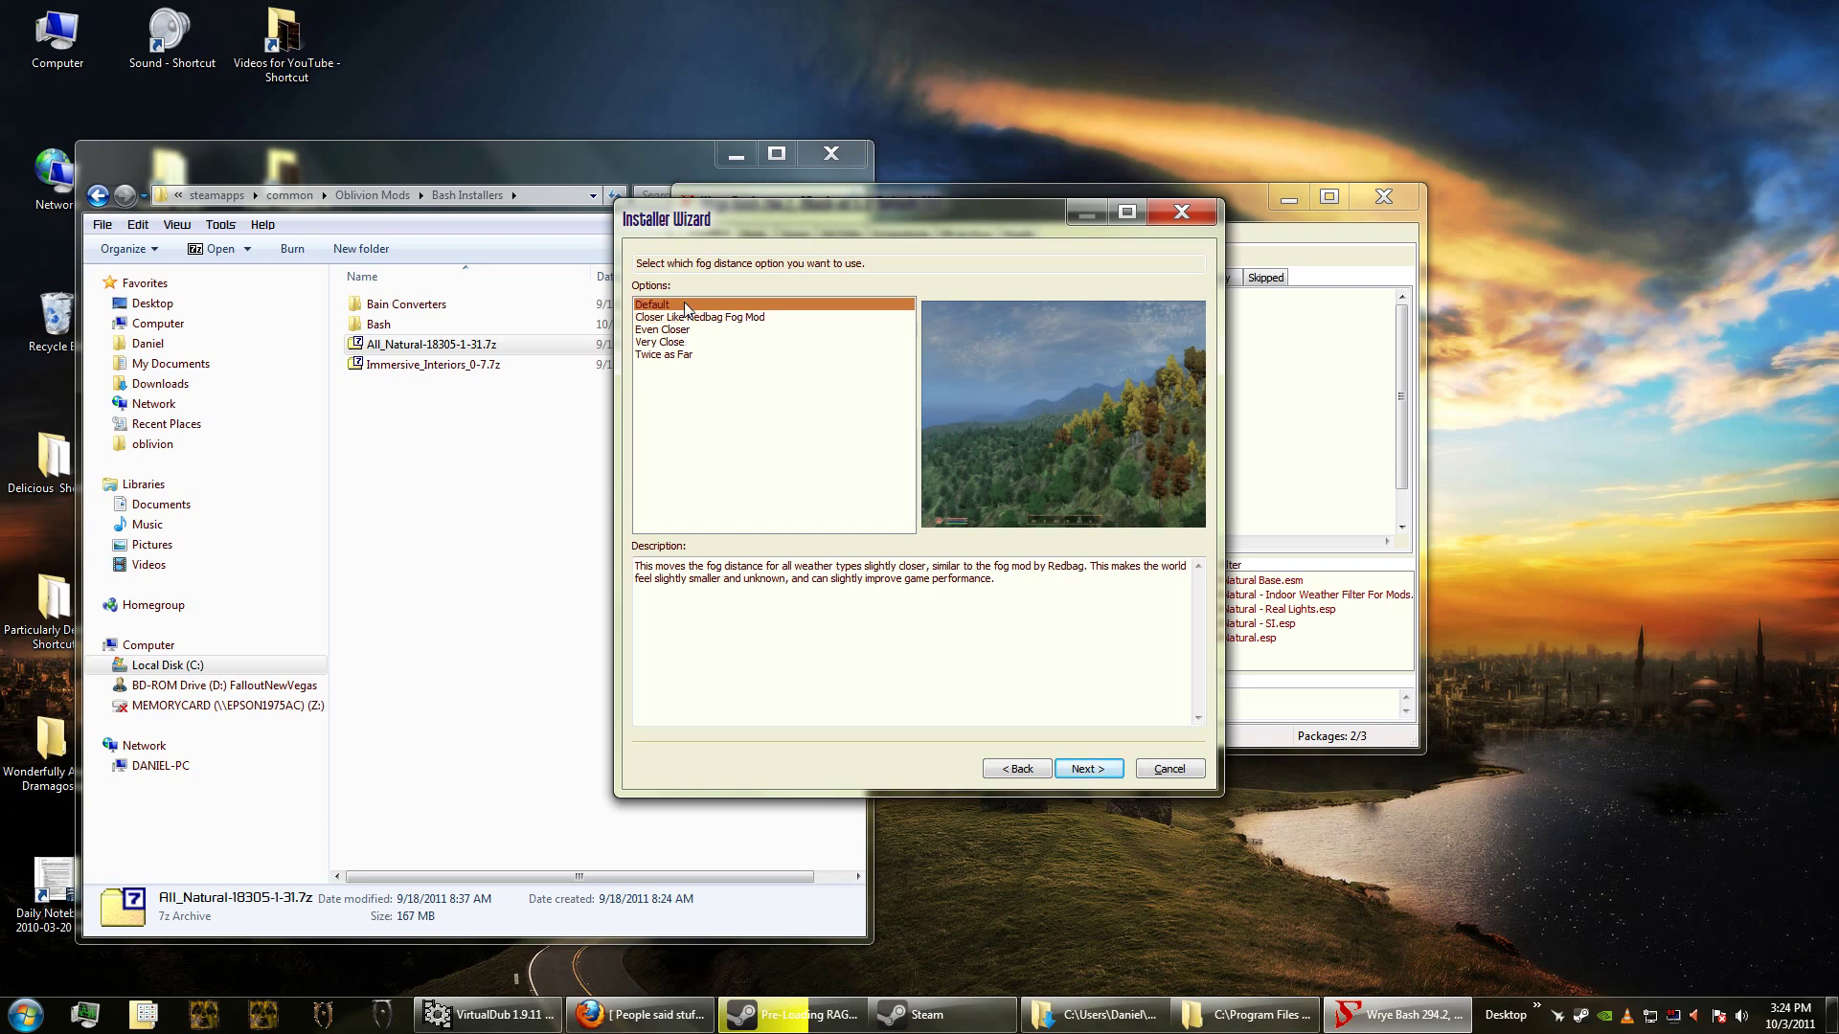
{"action": "left_click", "coordinate": [686, 318]}
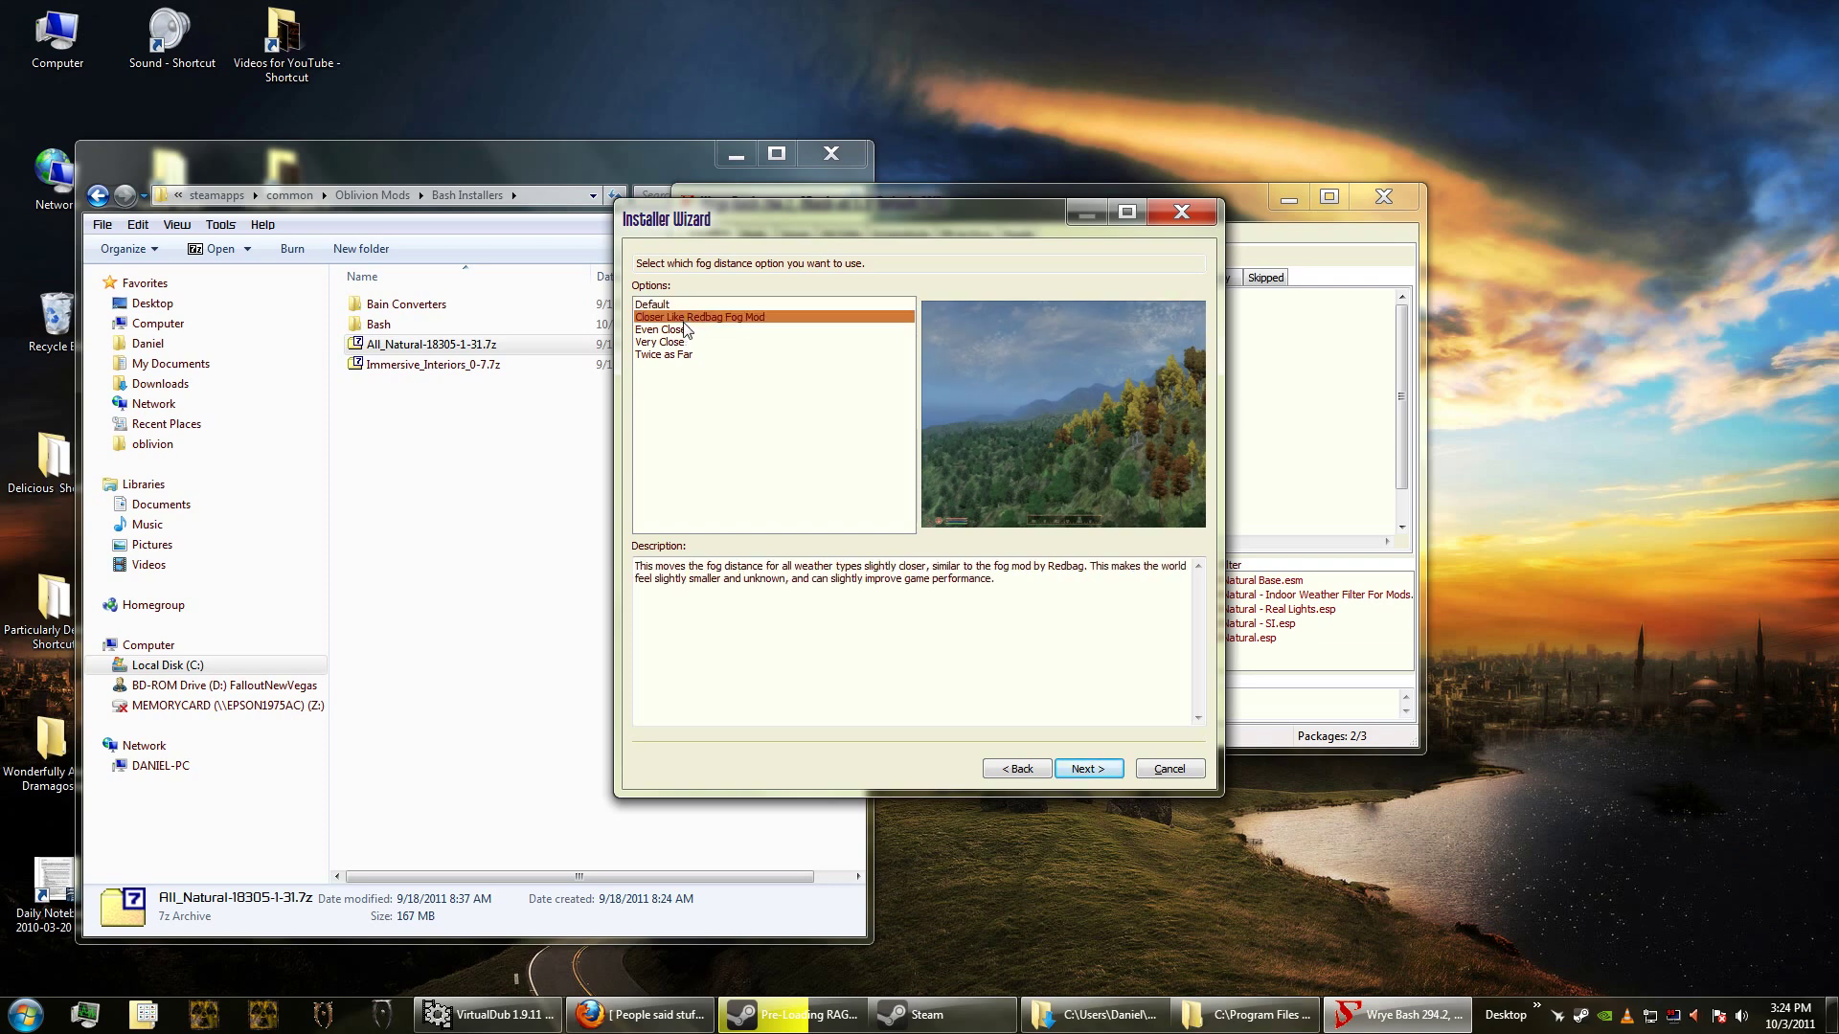
{"action": "left_click", "coordinate": [684, 331]}
{"action": "left_click", "coordinate": [681, 343]}
{"action": "left_click", "coordinate": [681, 356]}
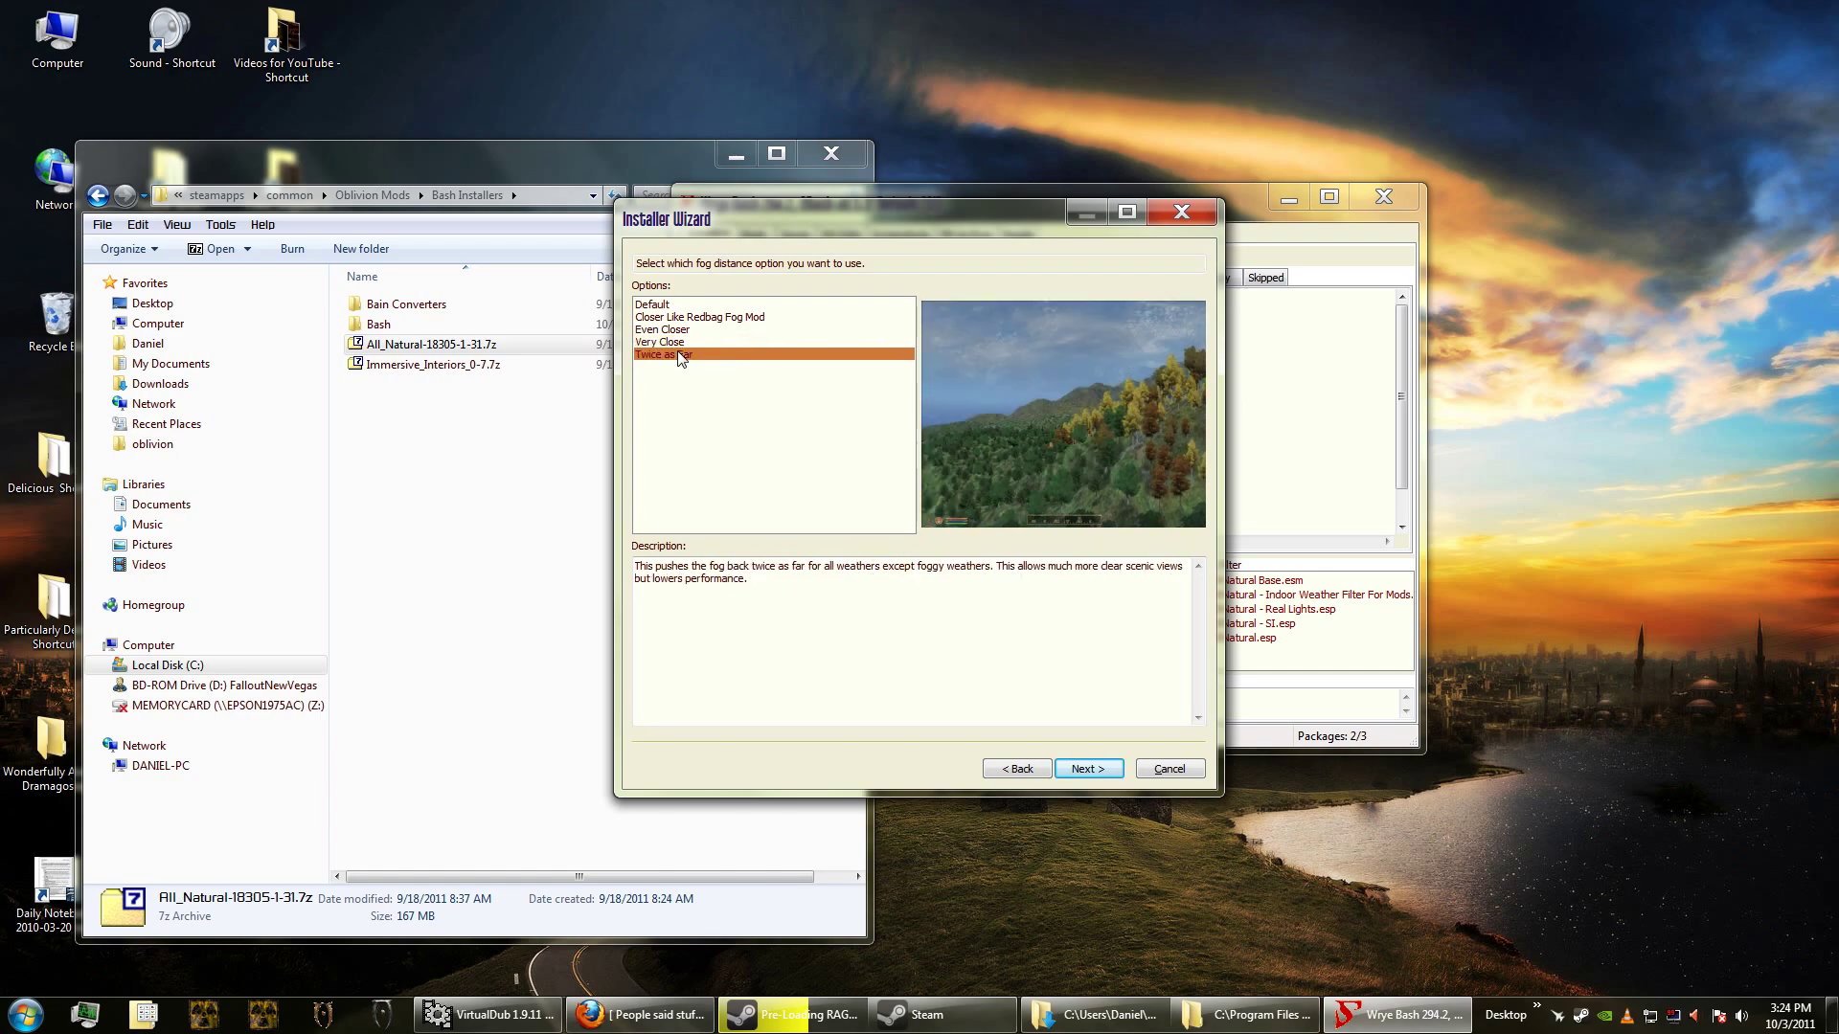
{"action": "left_click", "coordinate": [676, 306]}
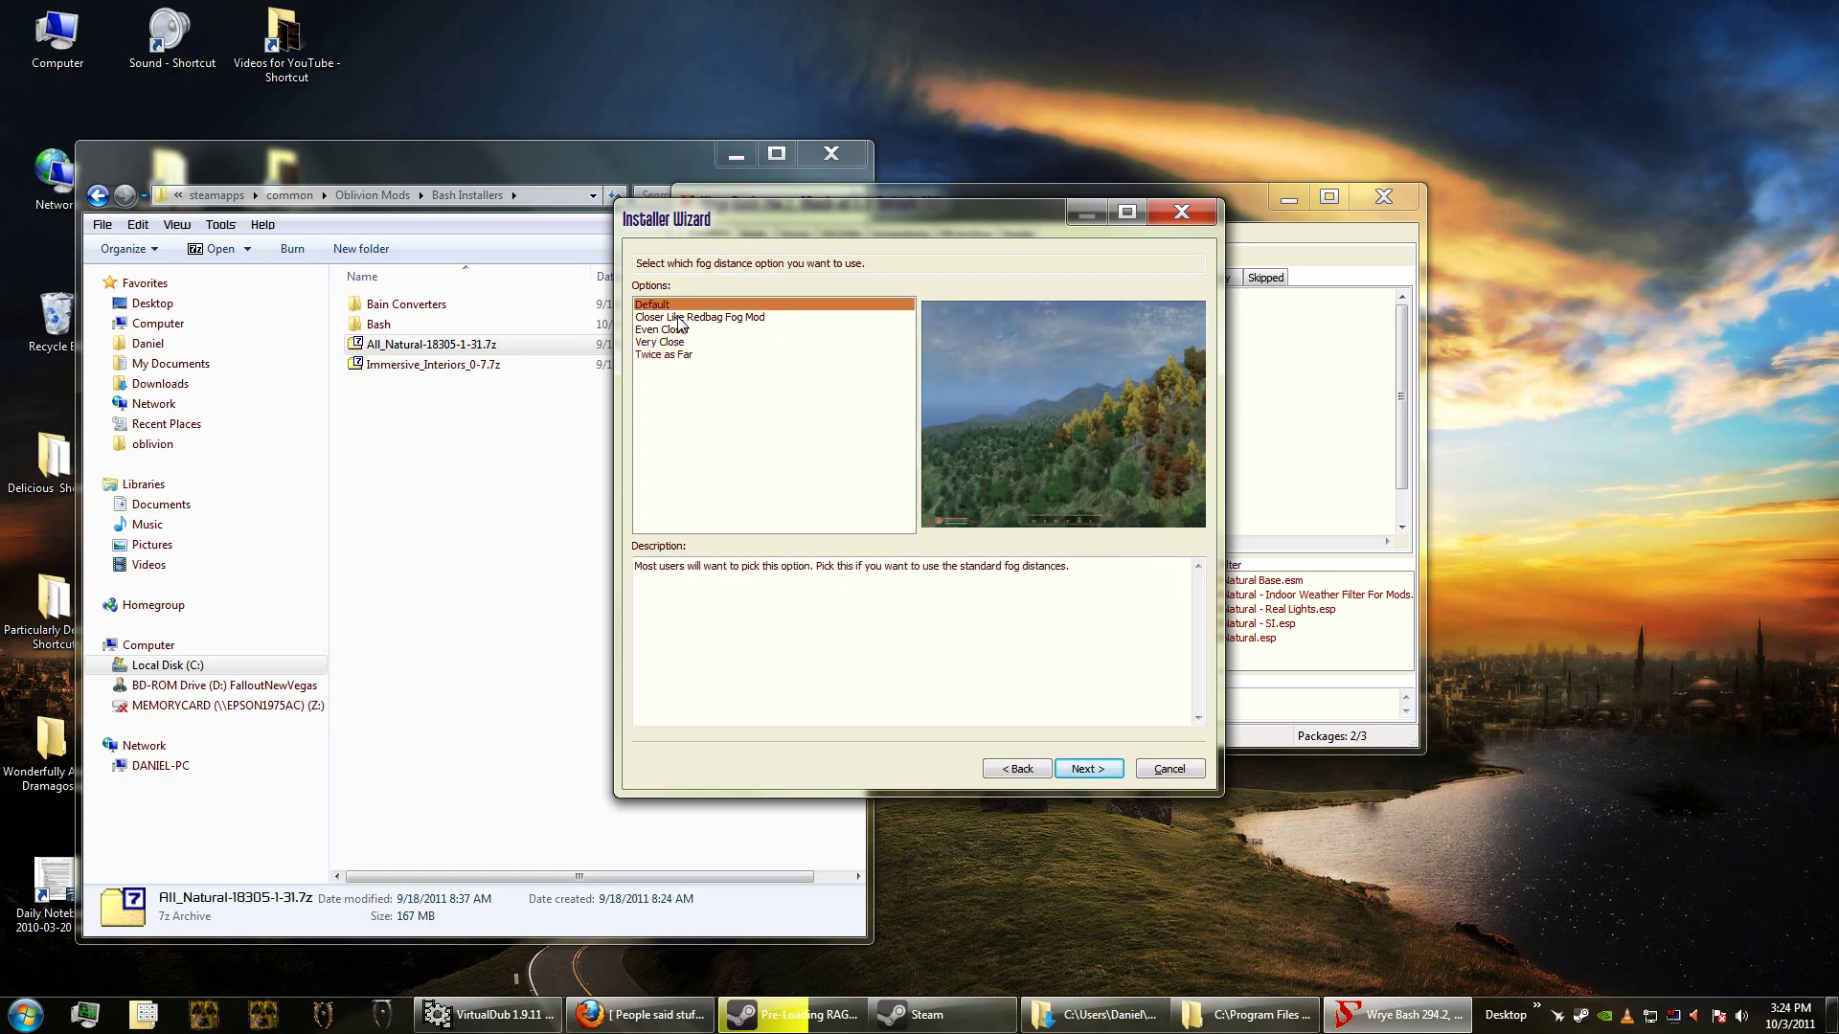
{"action": "left_click", "coordinate": [678, 319]}
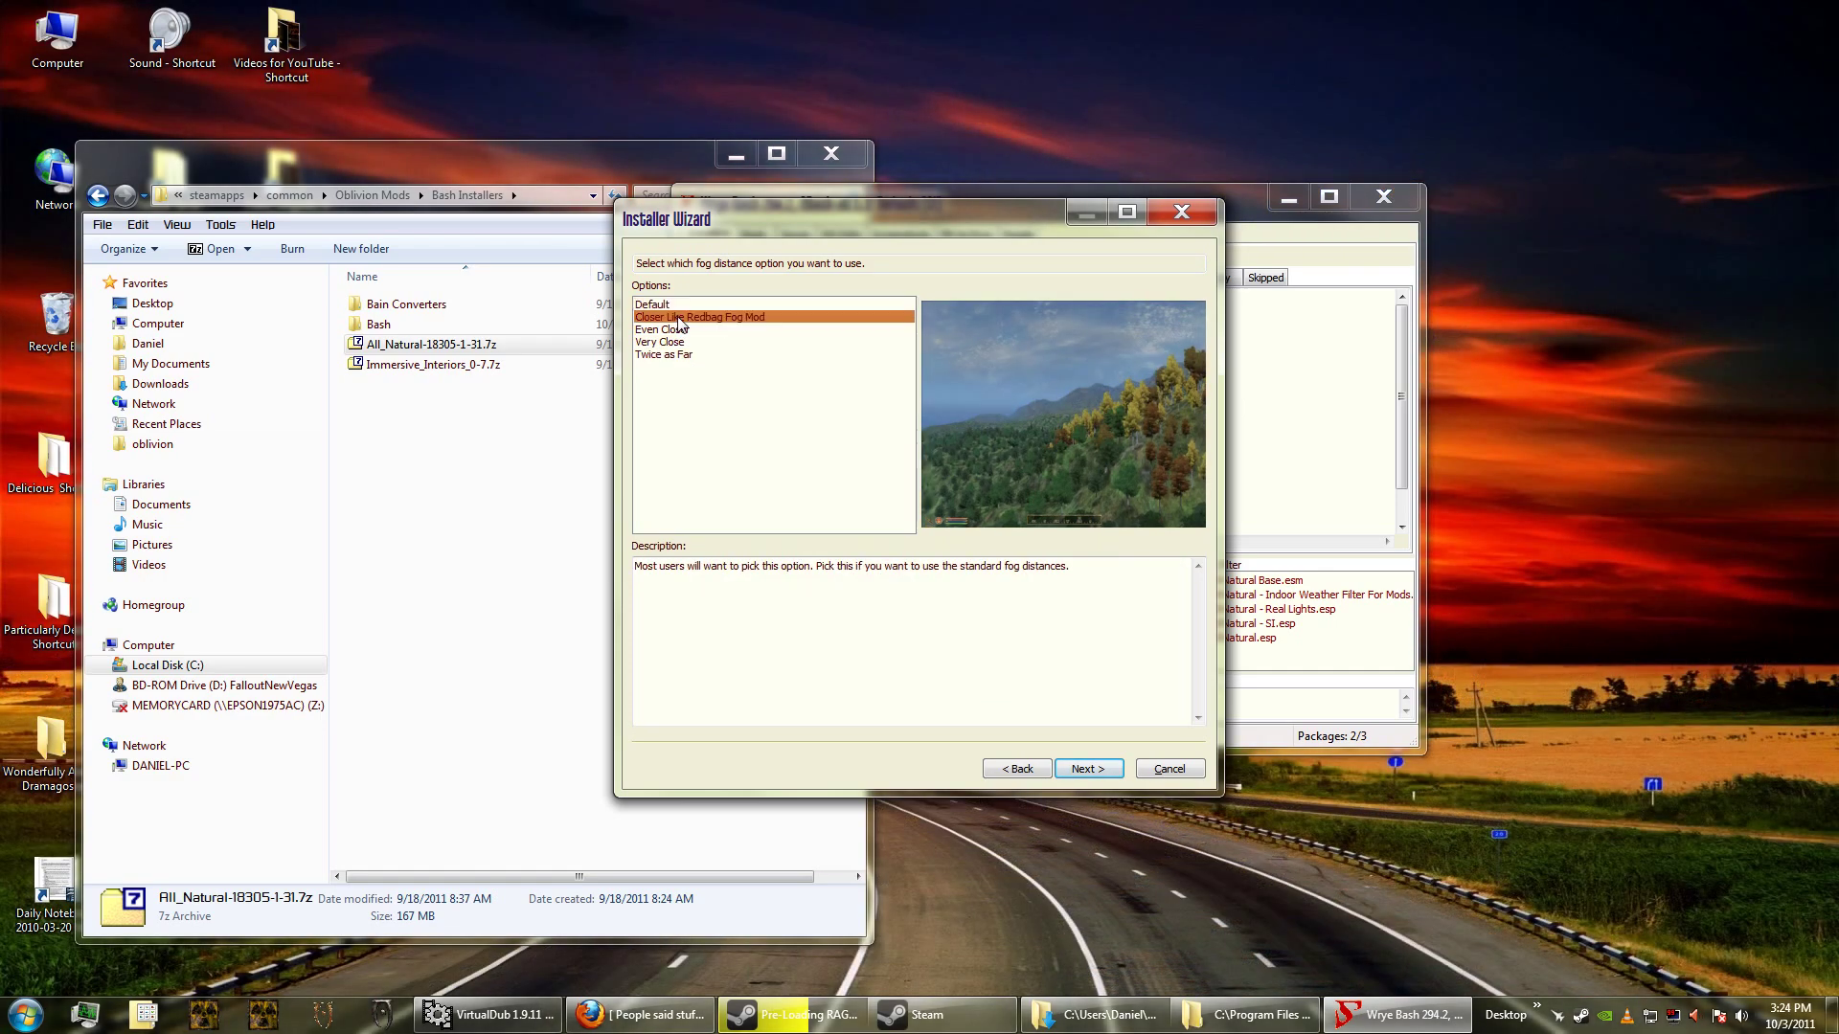
{"action": "left_click", "coordinate": [1104, 768]}
Step: Finish the wizard with 50% Darker Nights and the default weather transition speed, applying the selections and installing the package
{"action": "left_click", "coordinate": [691, 317]}
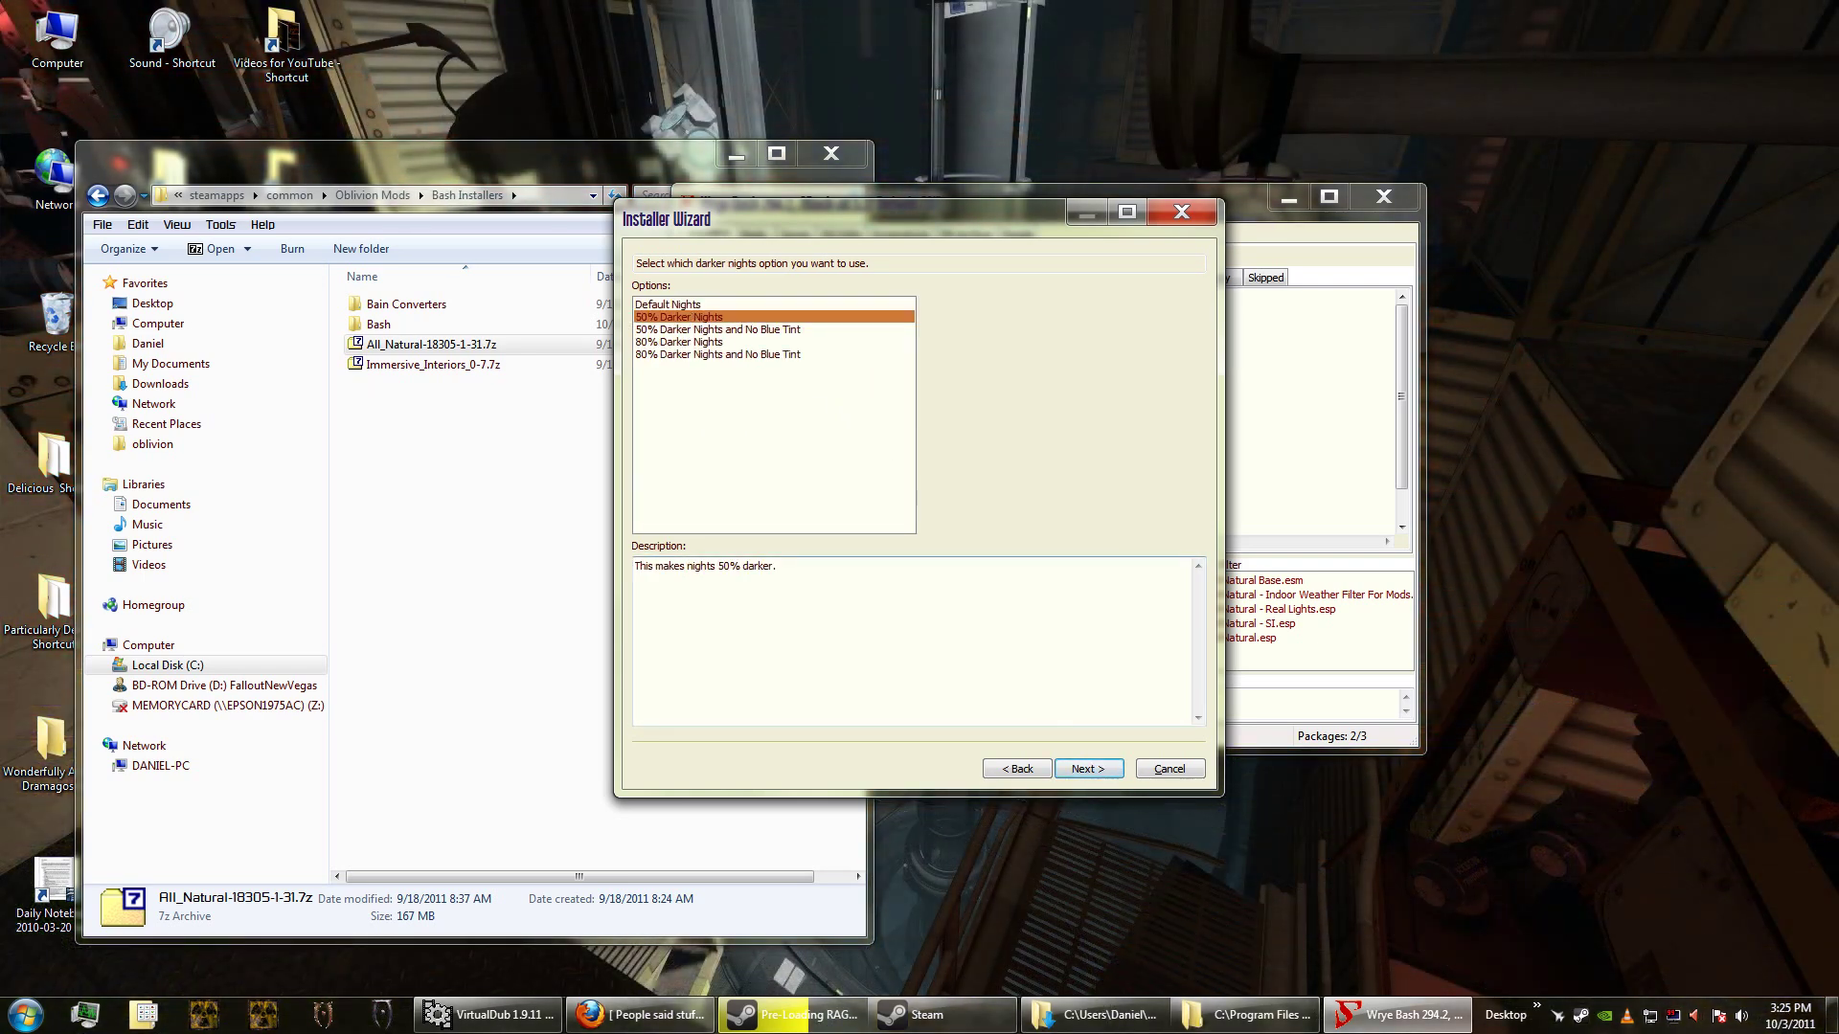
{"action": "left_click", "coordinate": [1091, 771]}
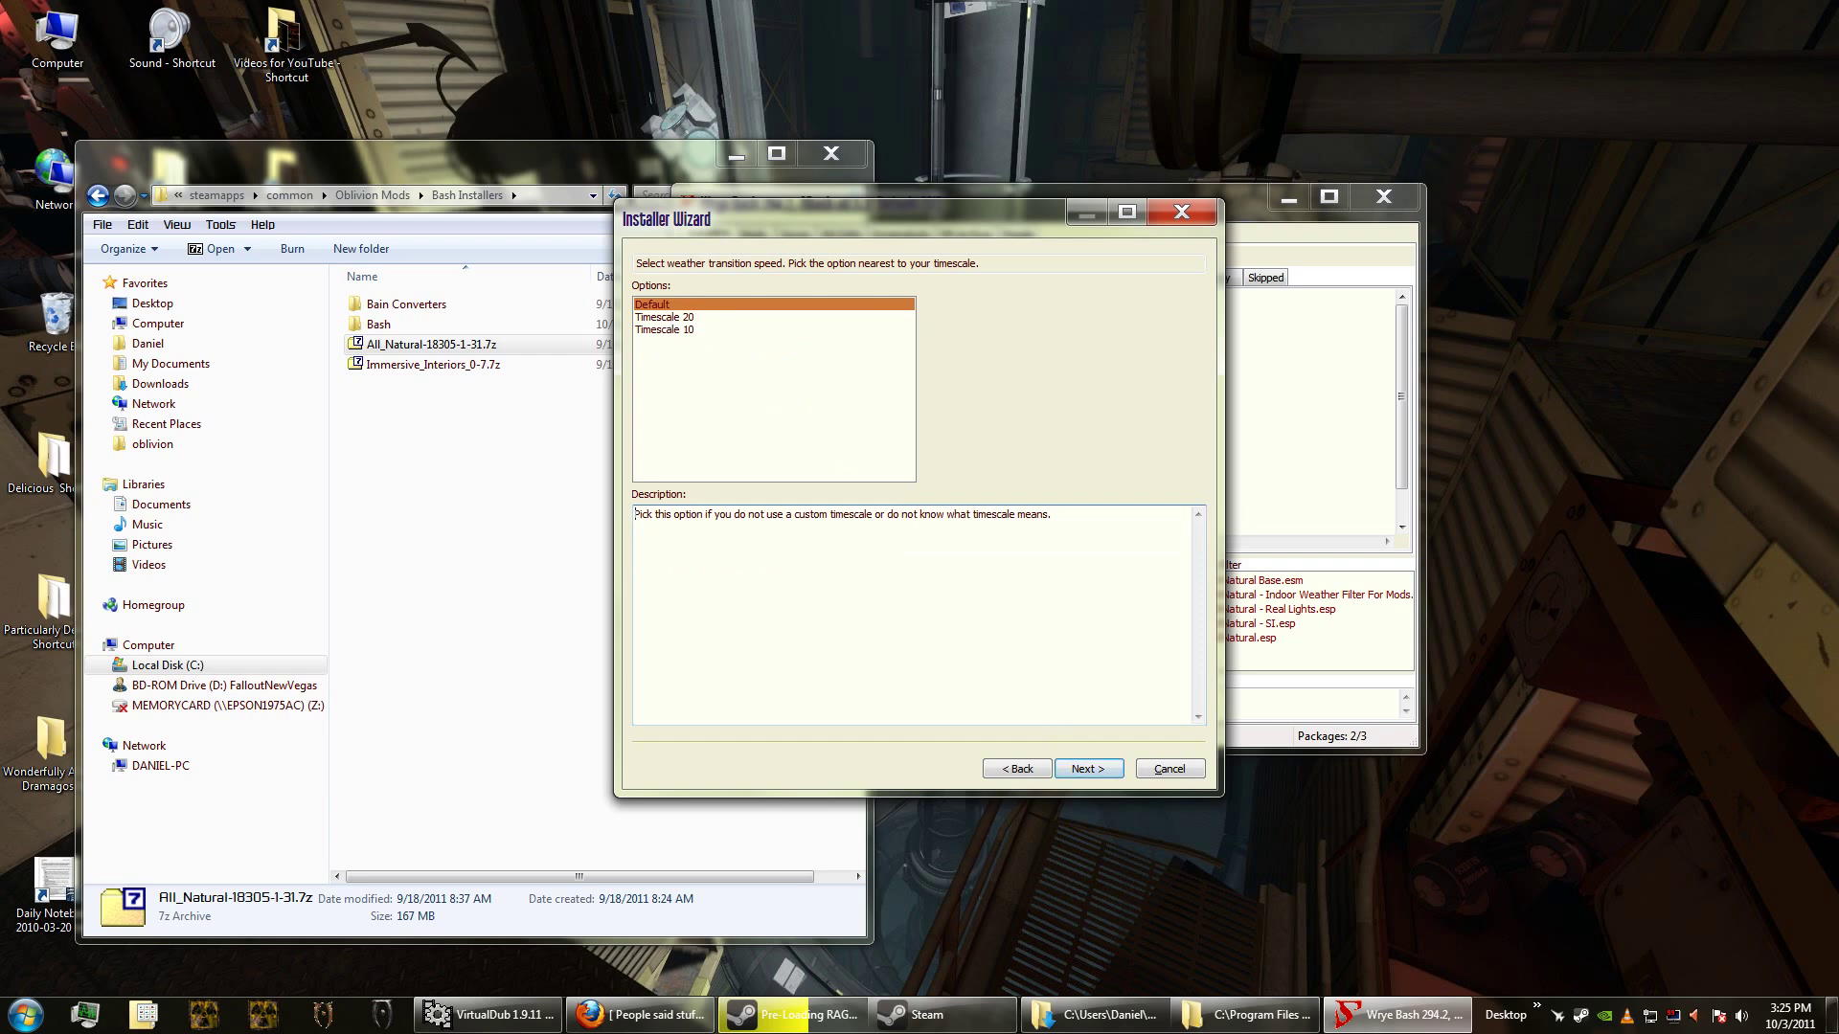
{"action": "left_click", "coordinate": [1089, 769]}
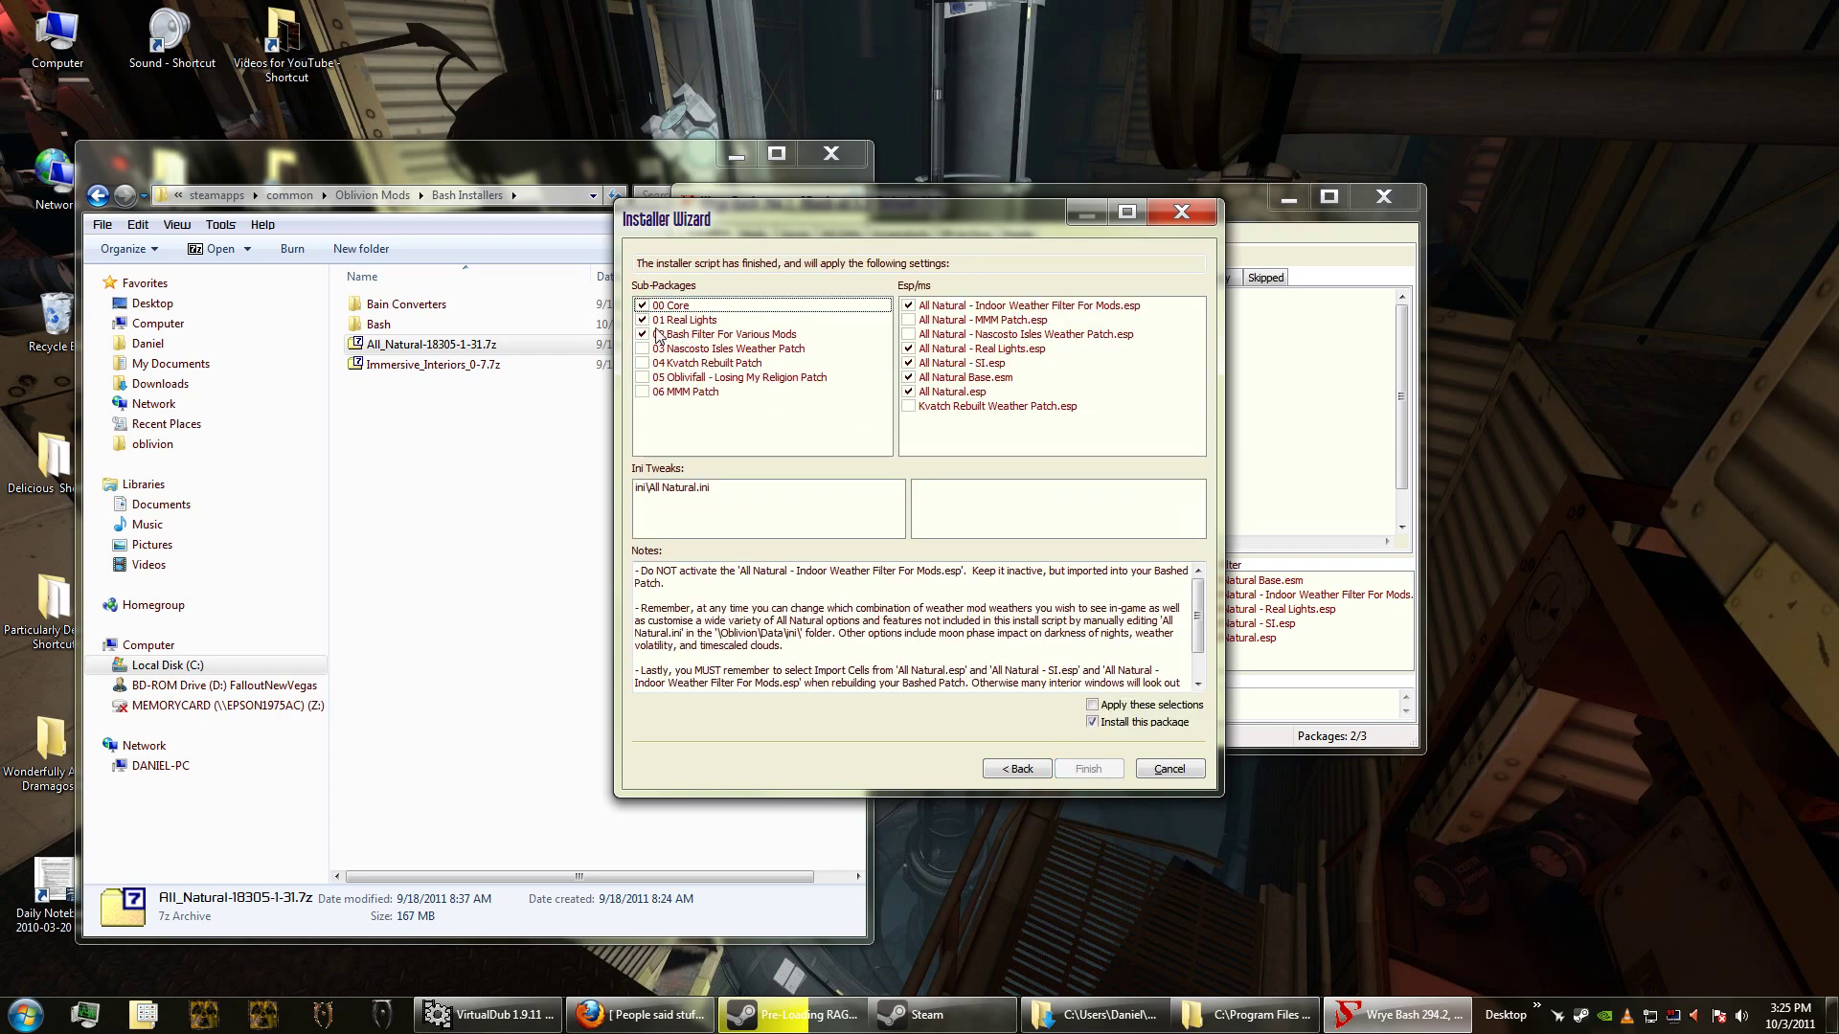
{"action": "left_click", "coordinate": [1092, 706]}
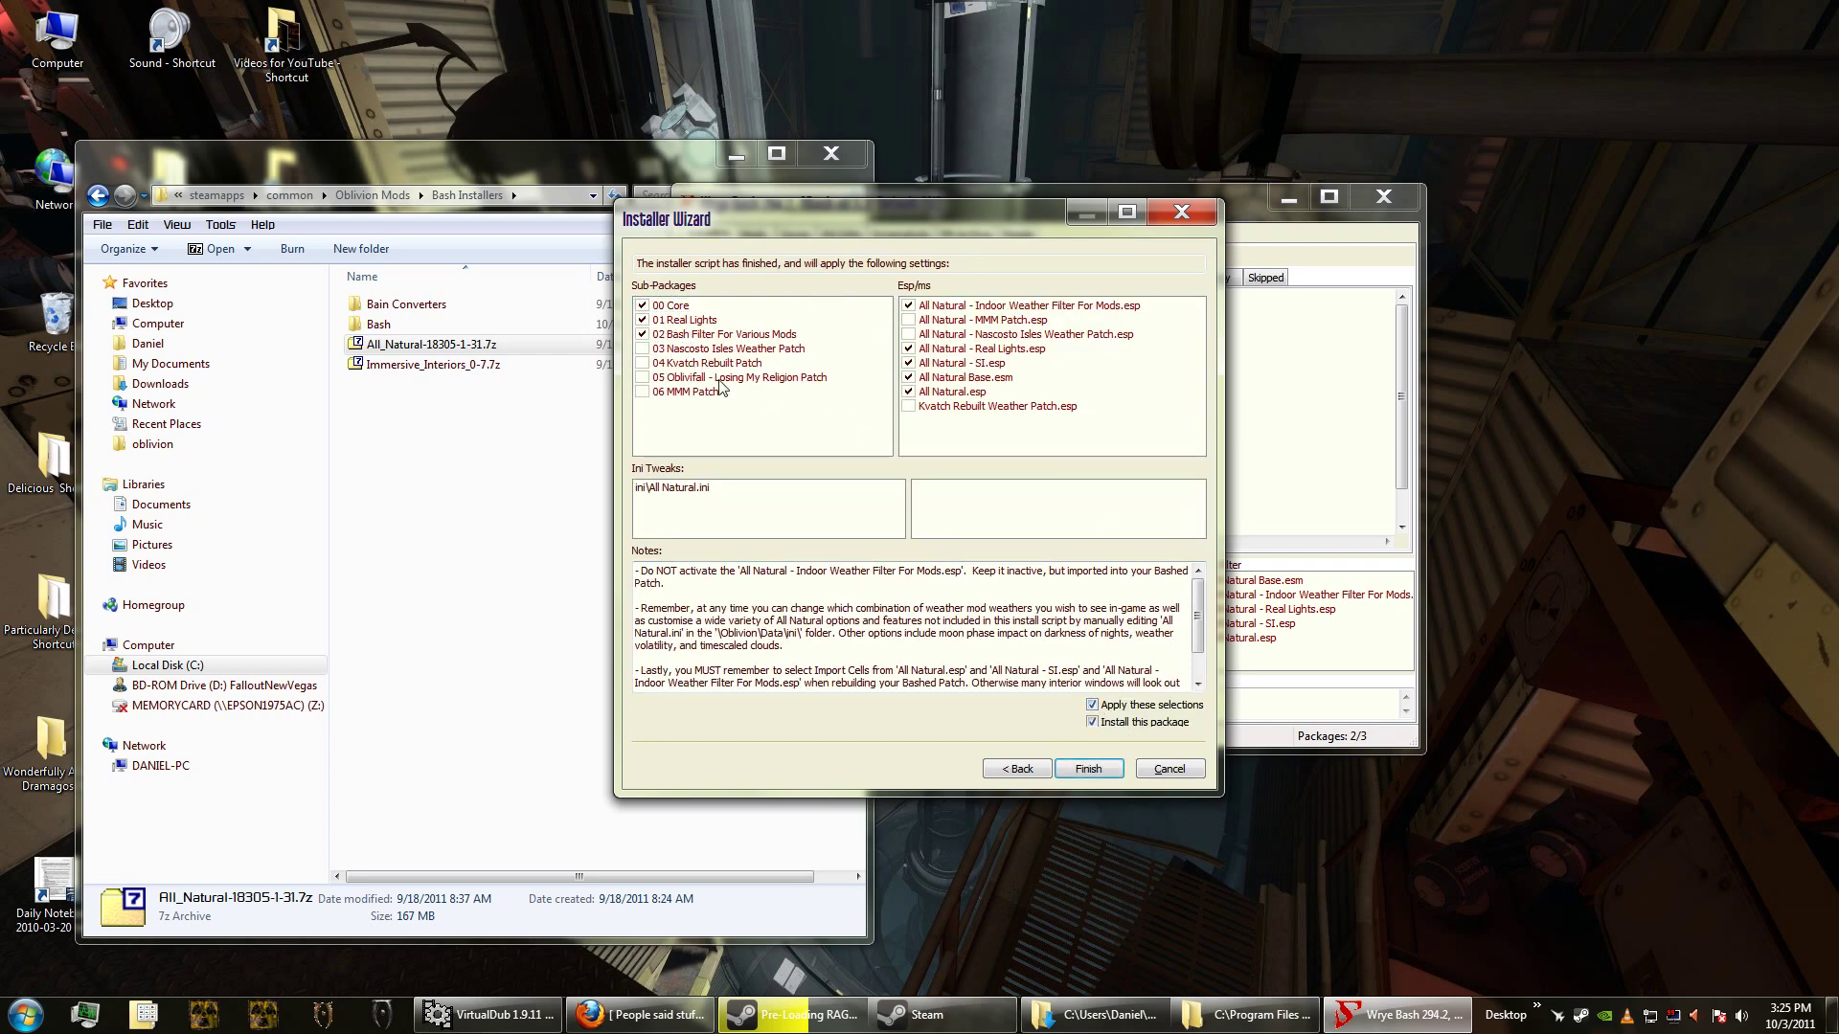
{"action": "left_click", "coordinate": [1092, 771]}
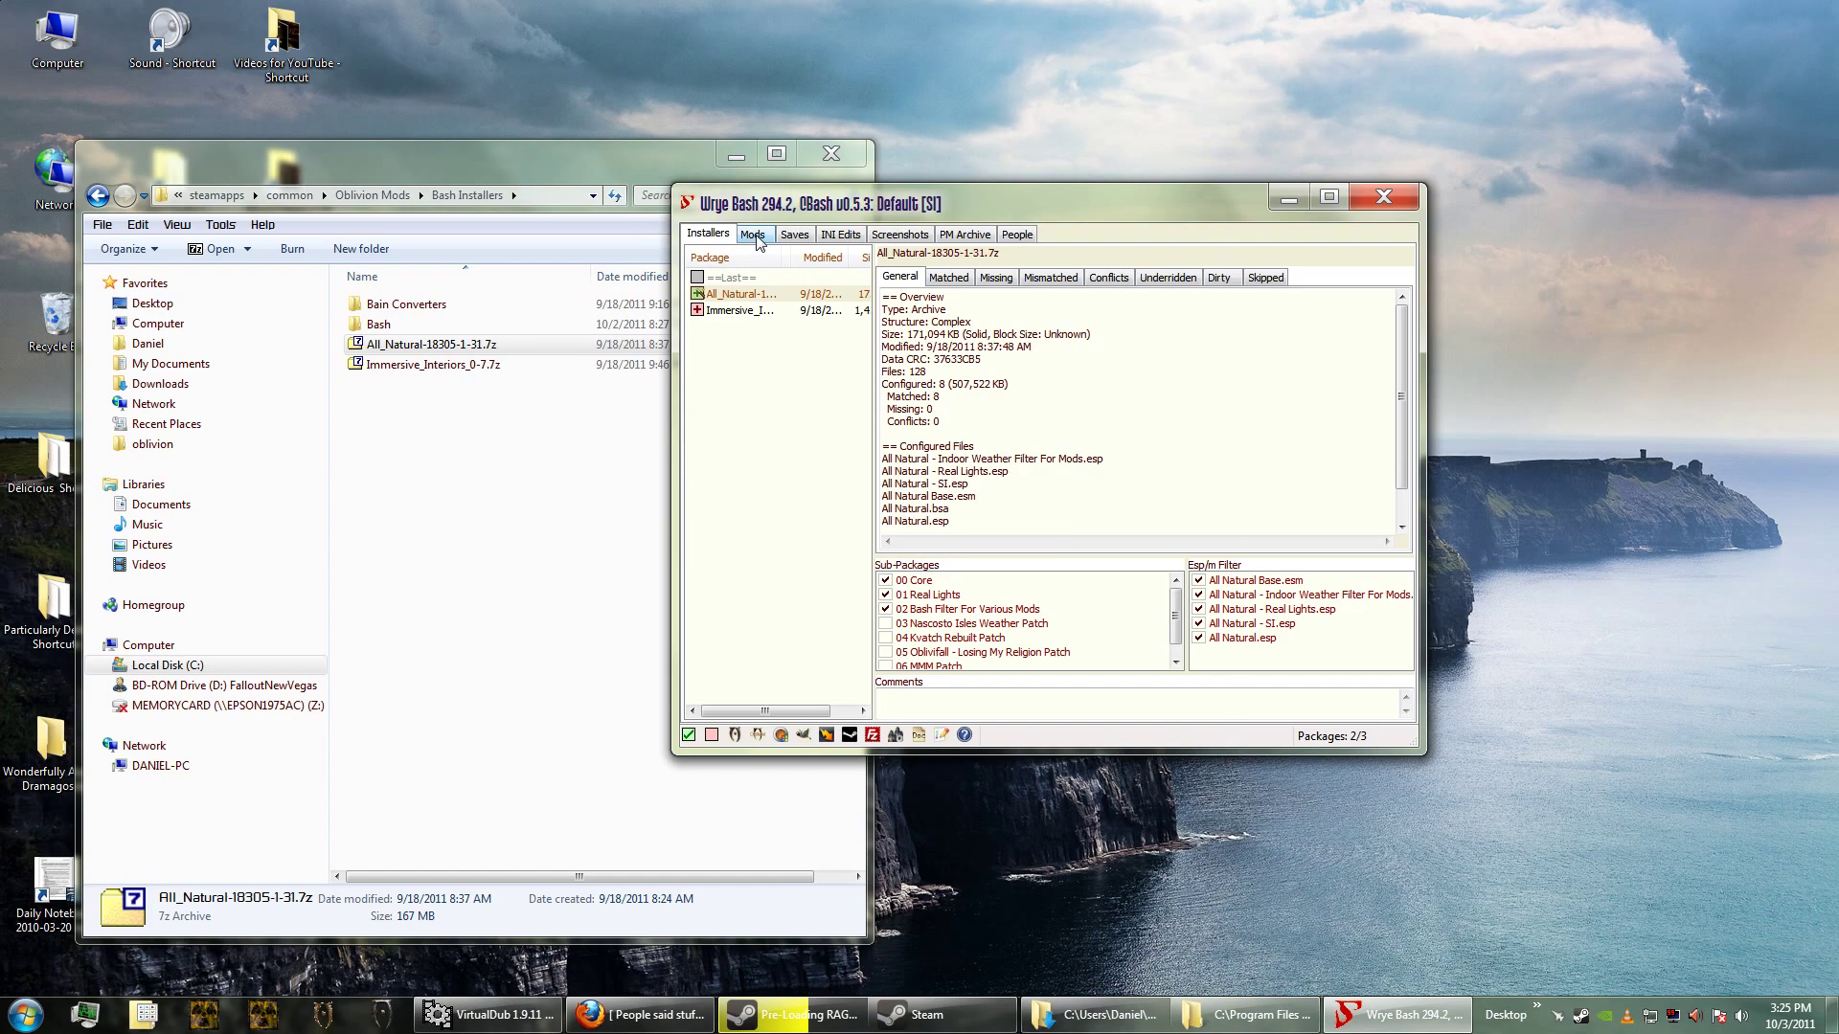
Step: Rebuild Bashed Patch, 0.esp from the mod list with the preset patch options, and activate the rebuilt patch
{"action": "left_click", "coordinate": [753, 235]}
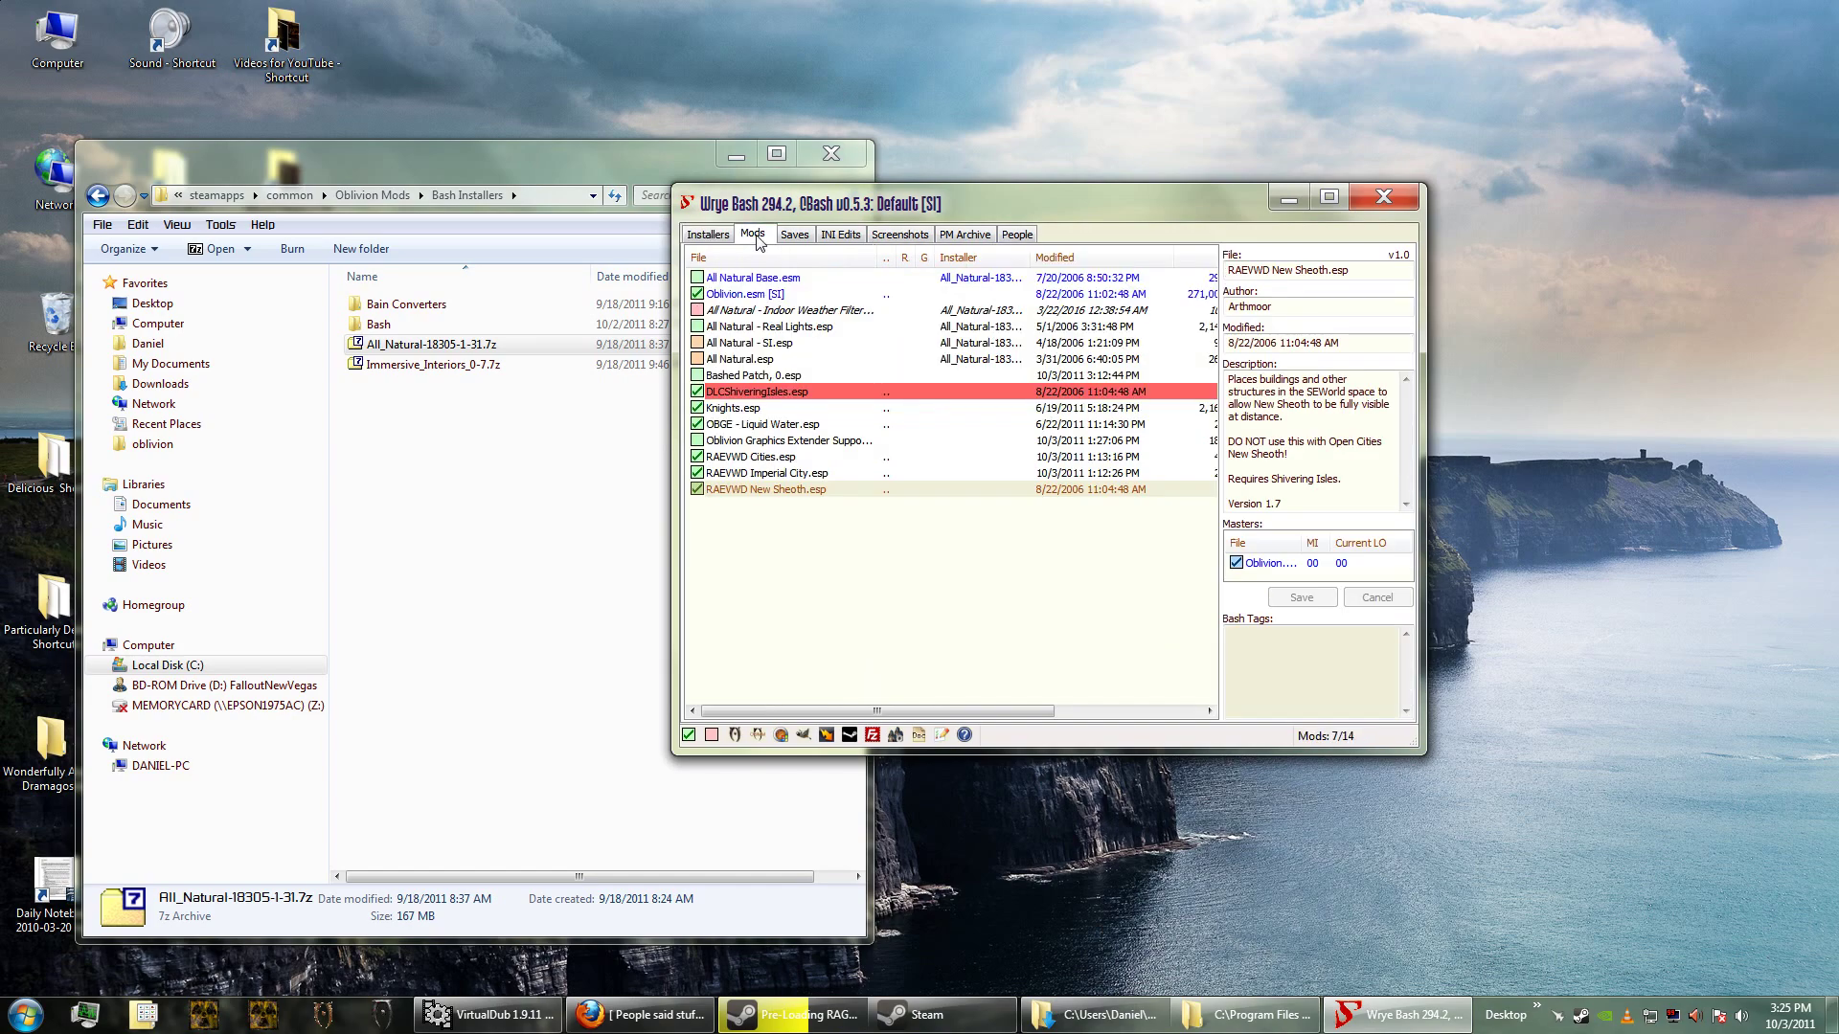
{"action": "left_click", "coordinate": [750, 377]}
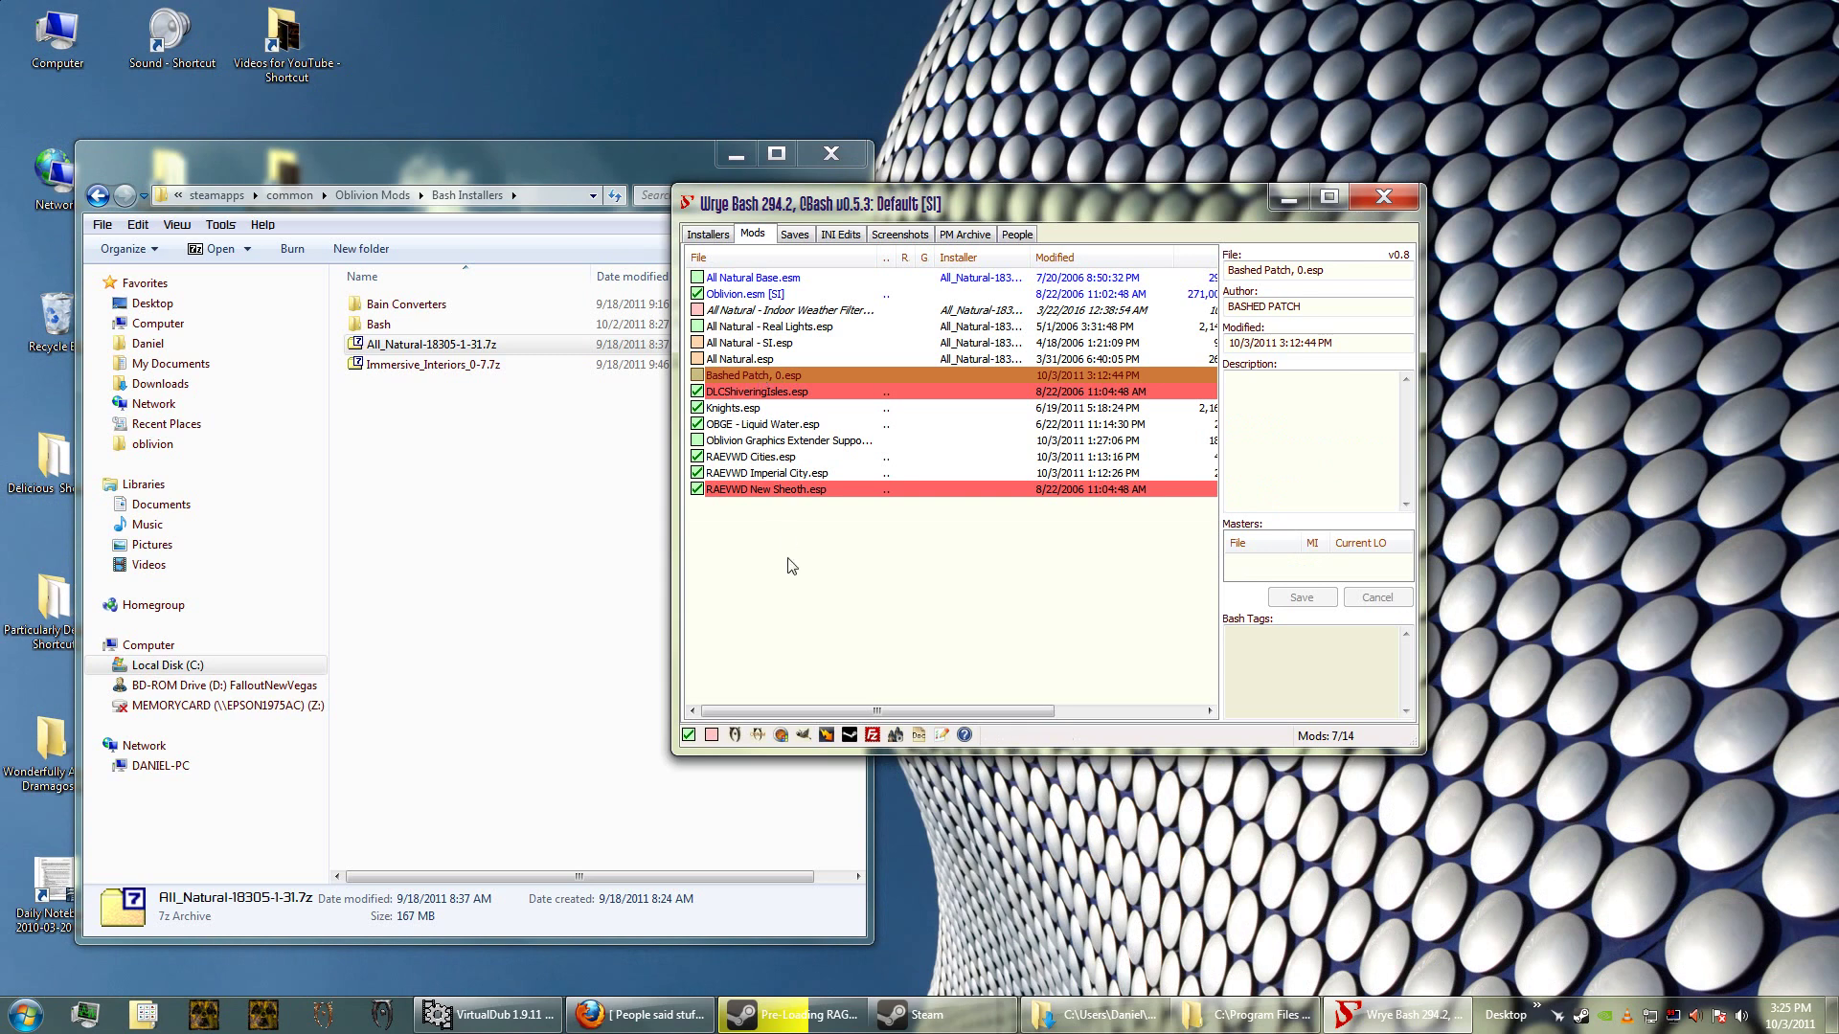
{"action": "left_click", "coordinate": [791, 566]}
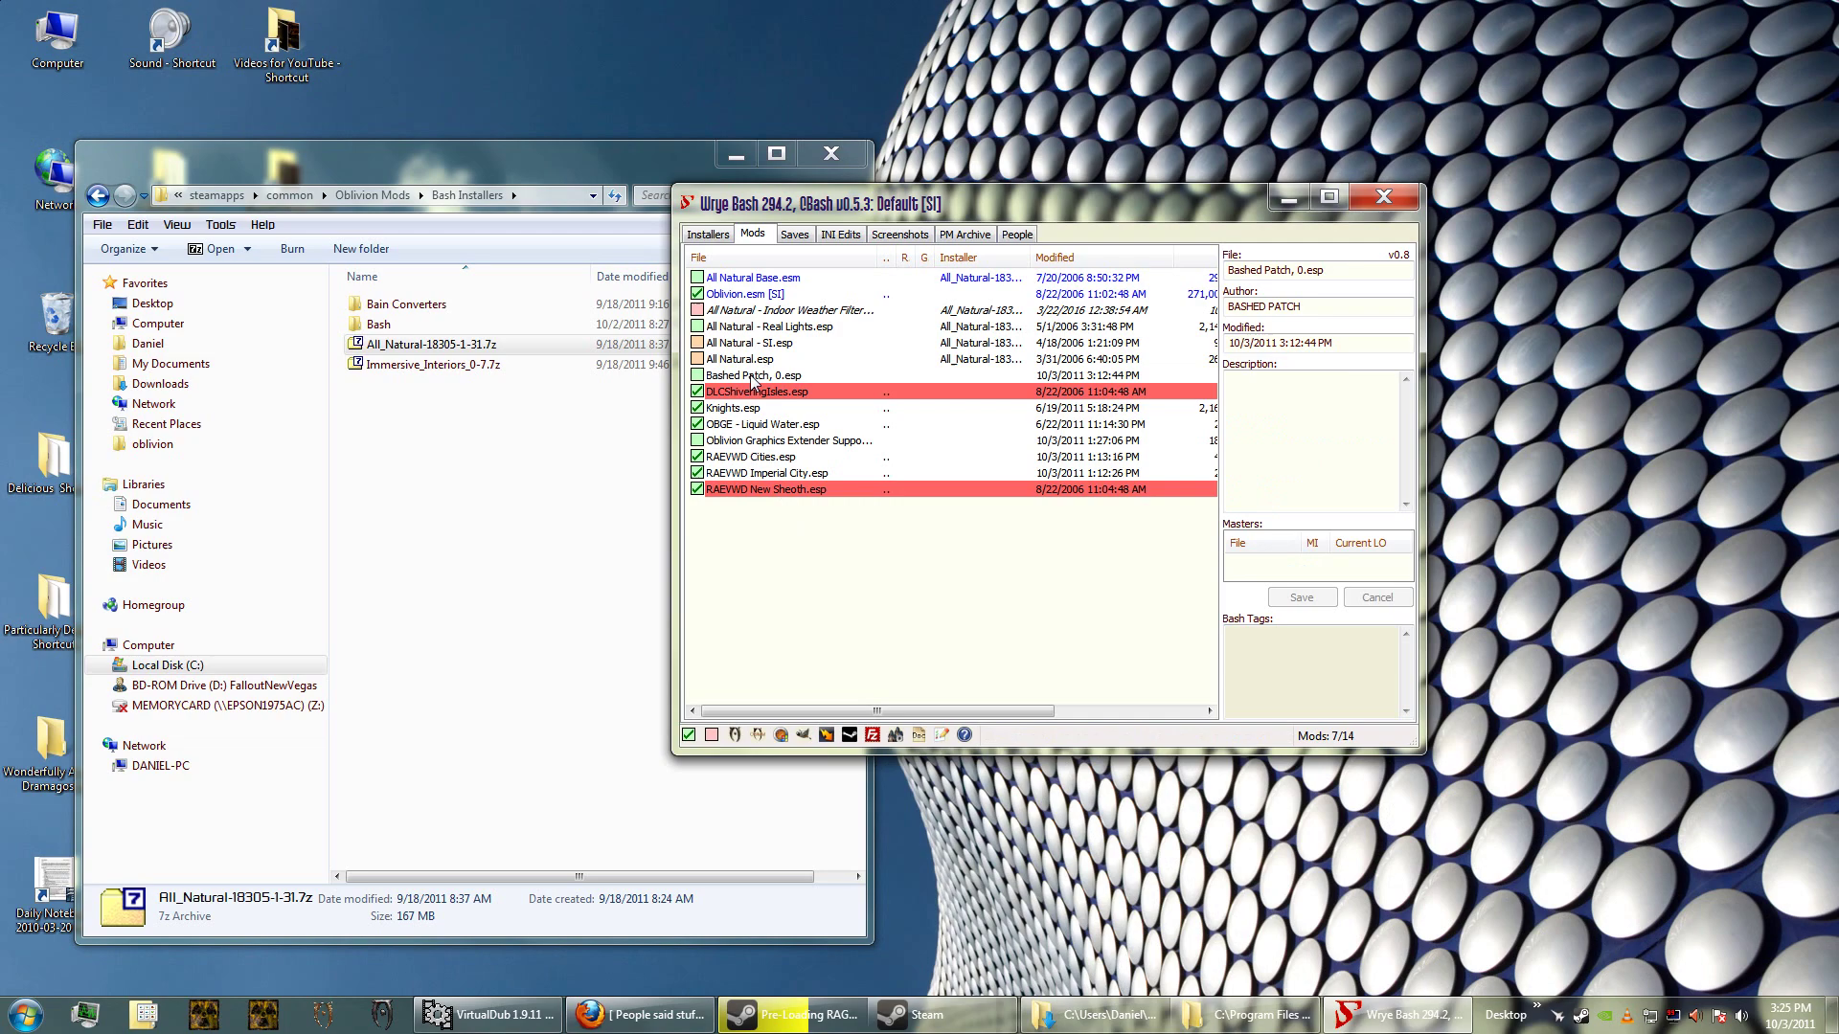
{"action": "right_click", "coordinate": [752, 381]}
{"action": "left_click", "coordinate": [751, 554]}
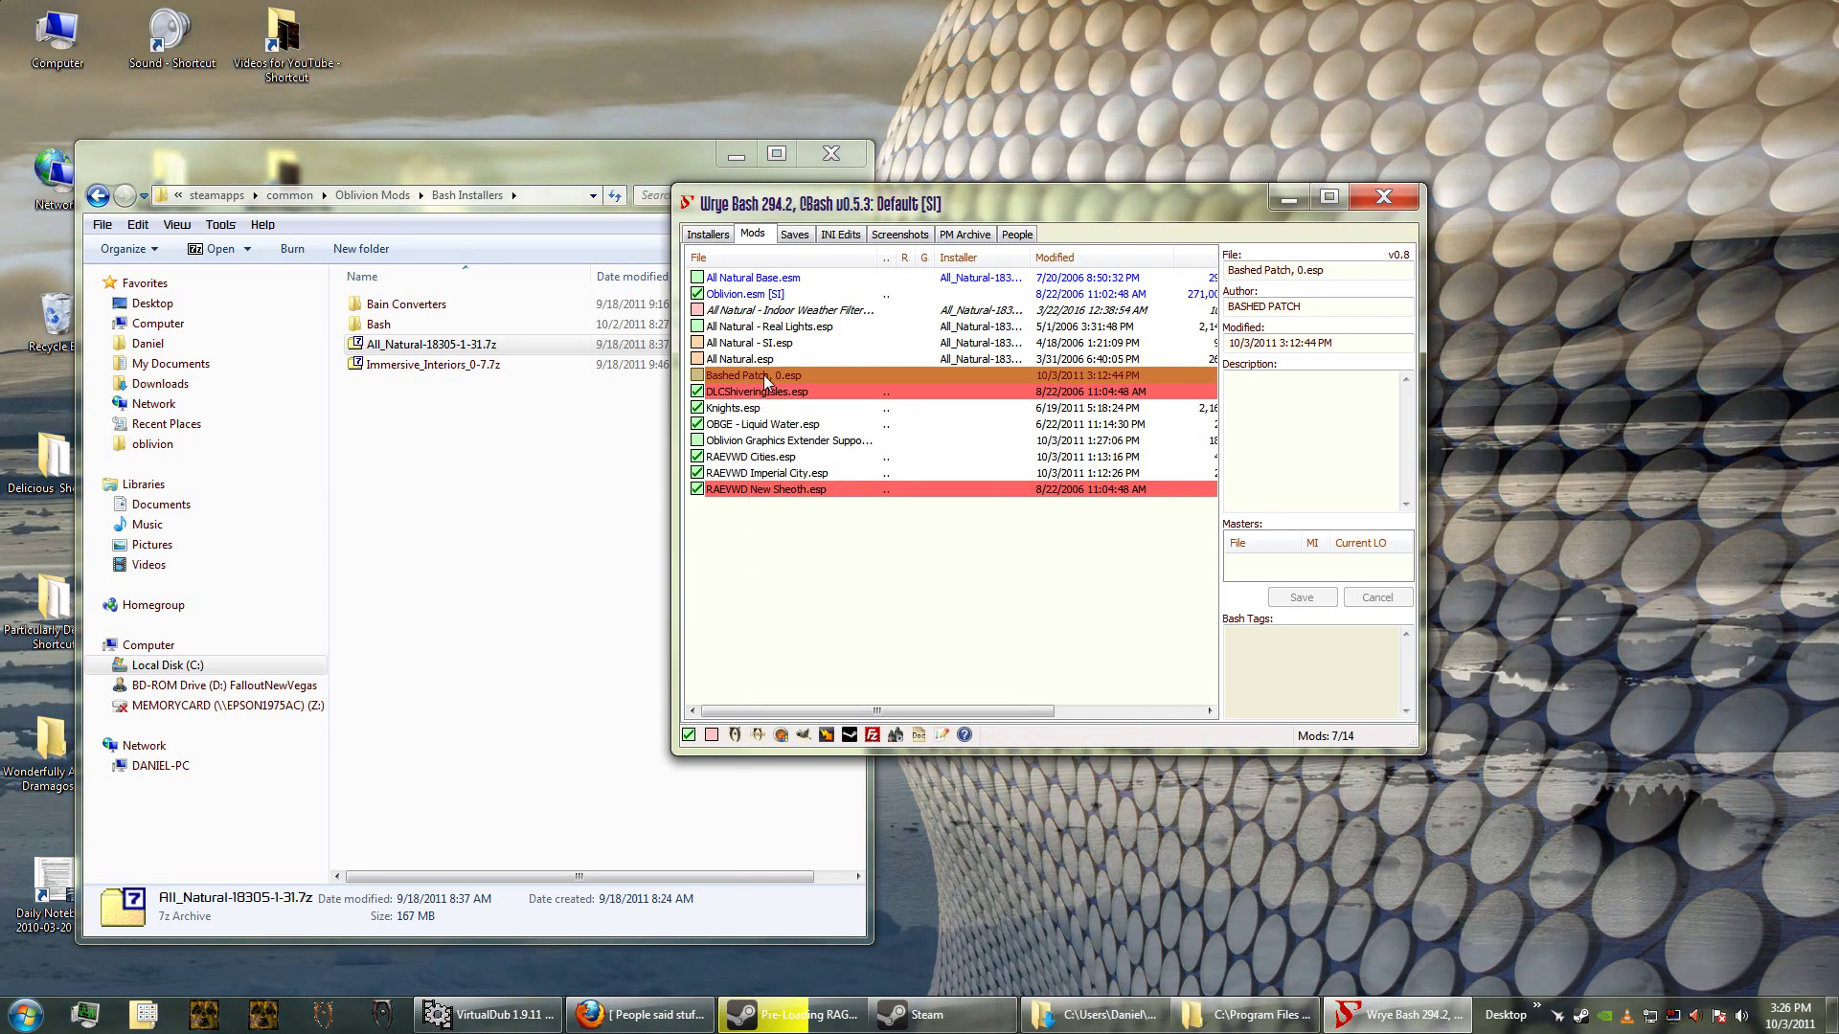
{"action": "right_click", "coordinate": [753, 378]}
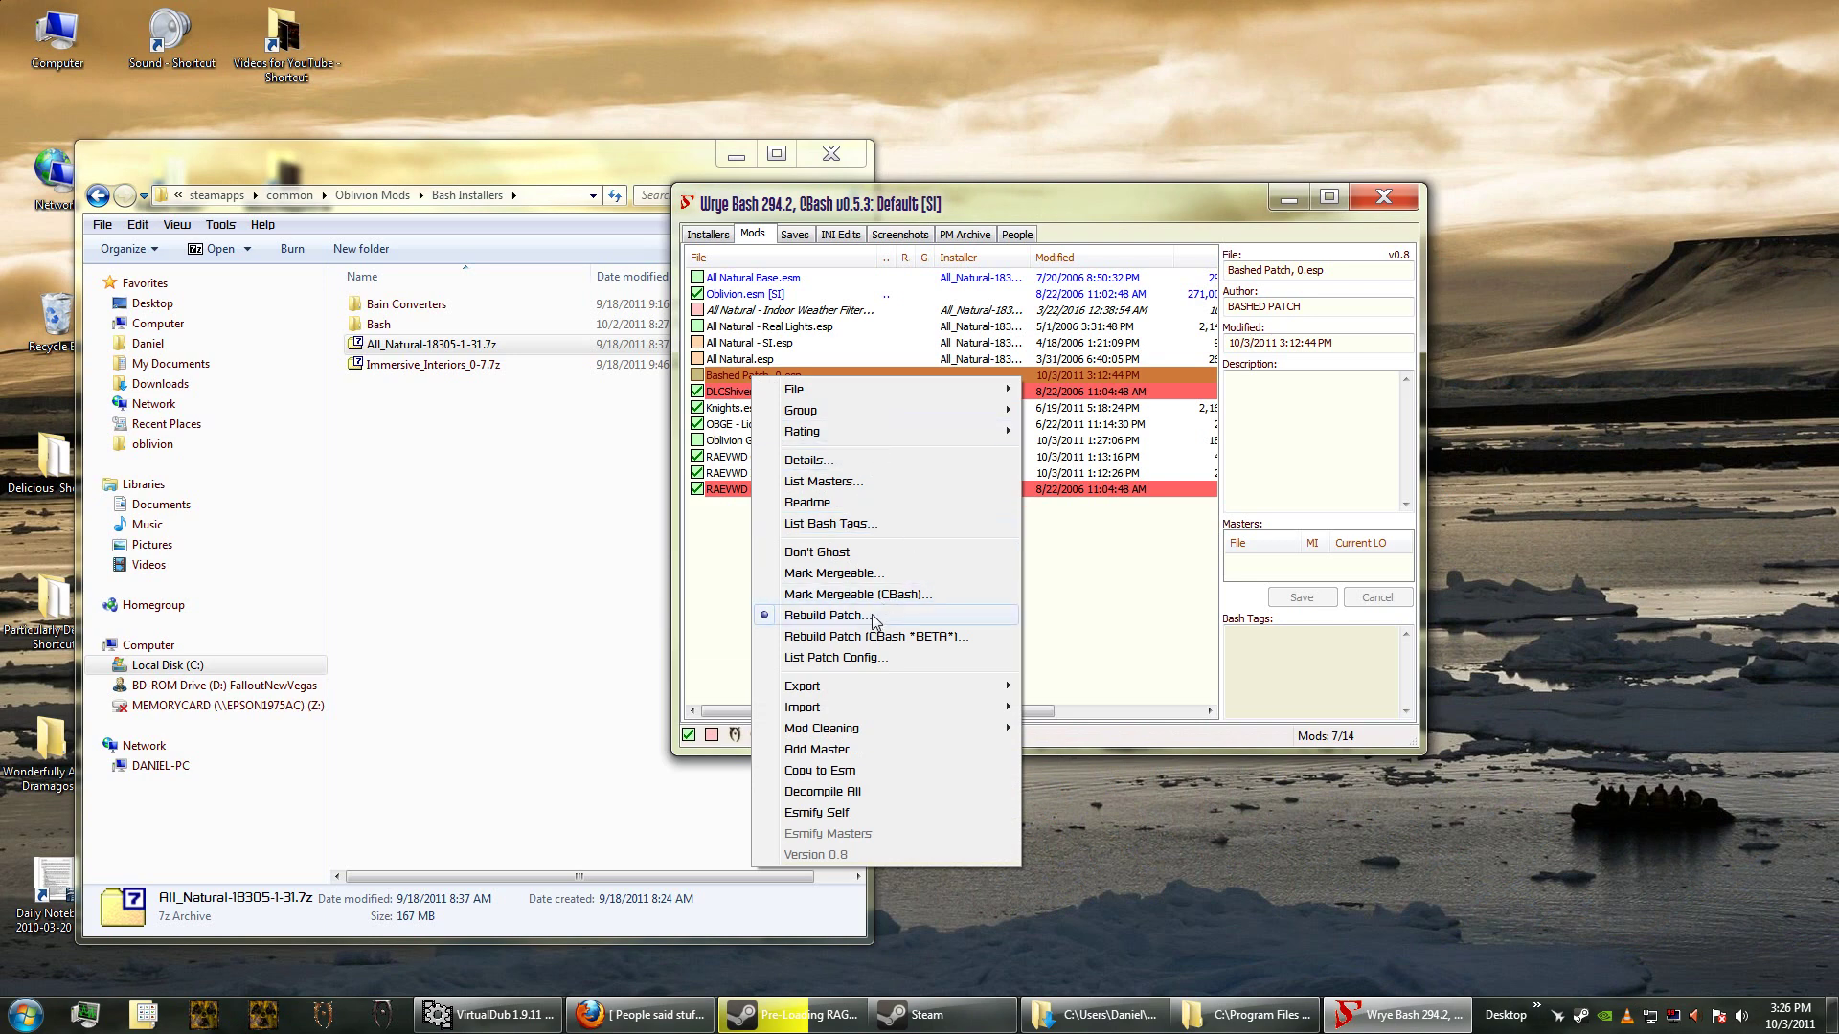
{"action": "left_click", "coordinate": [824, 616]}
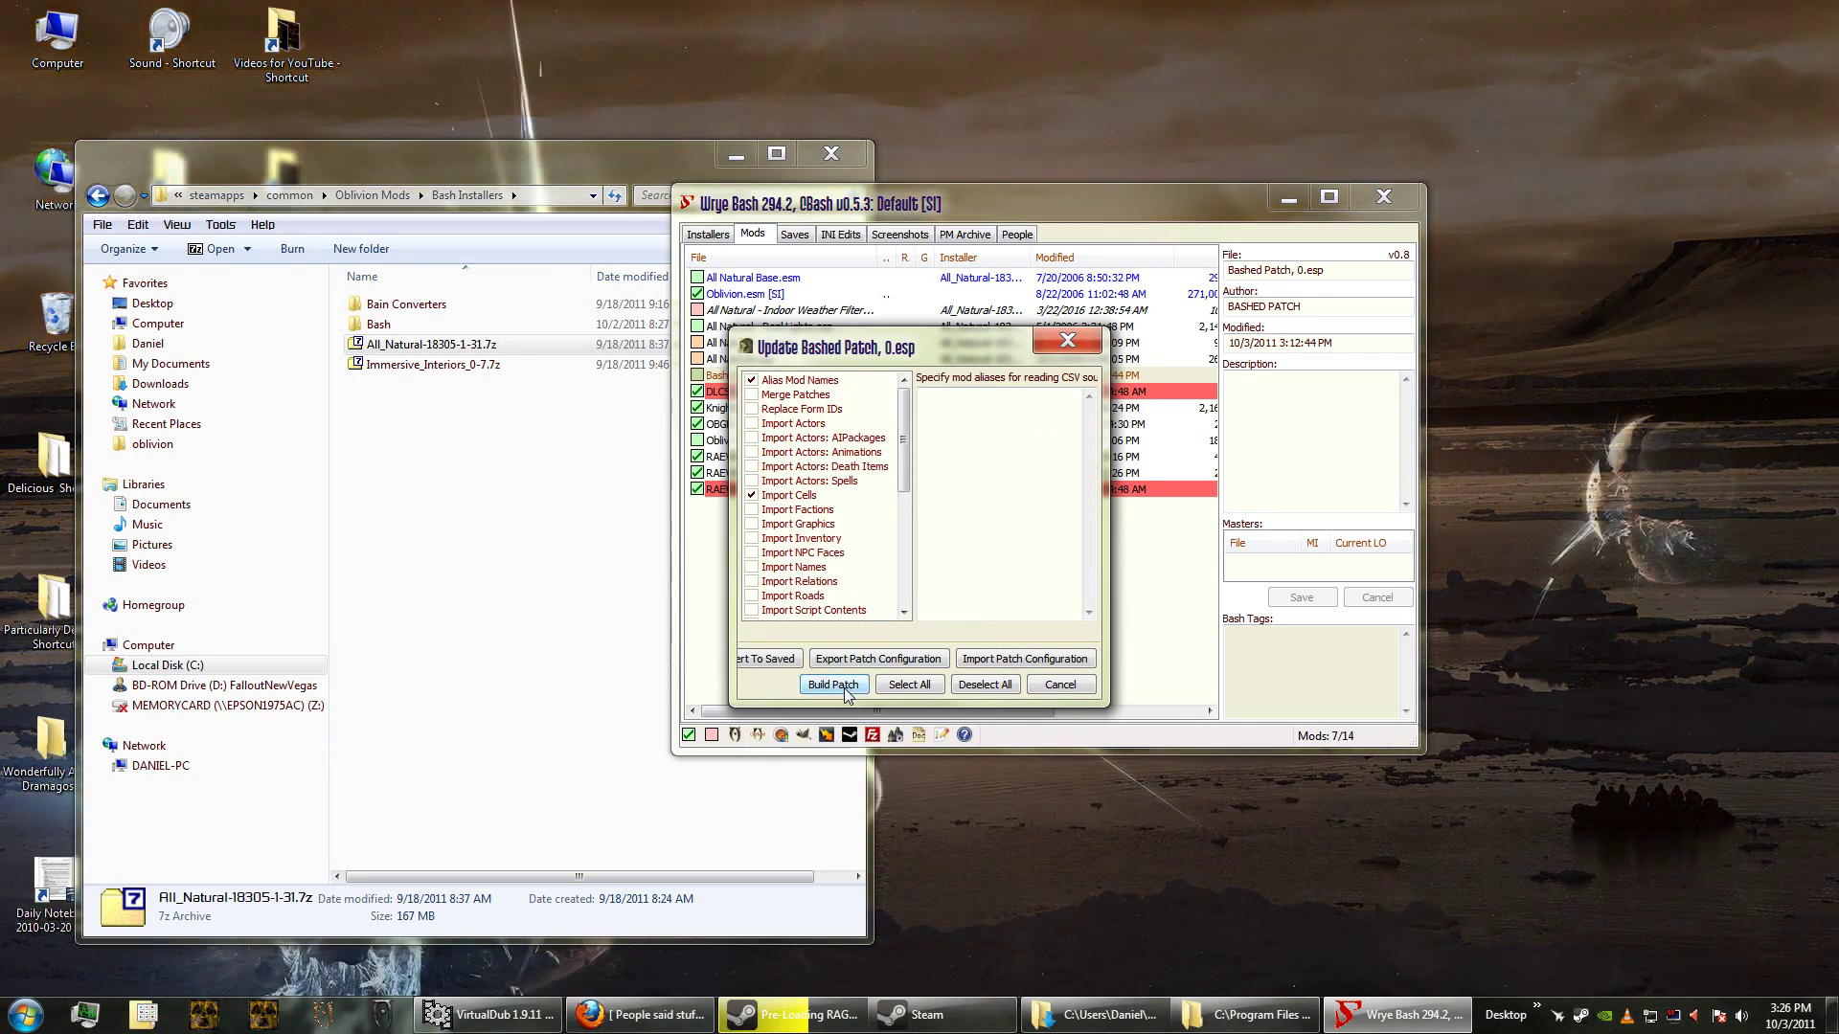
{"action": "left_click", "coordinate": [843, 685]}
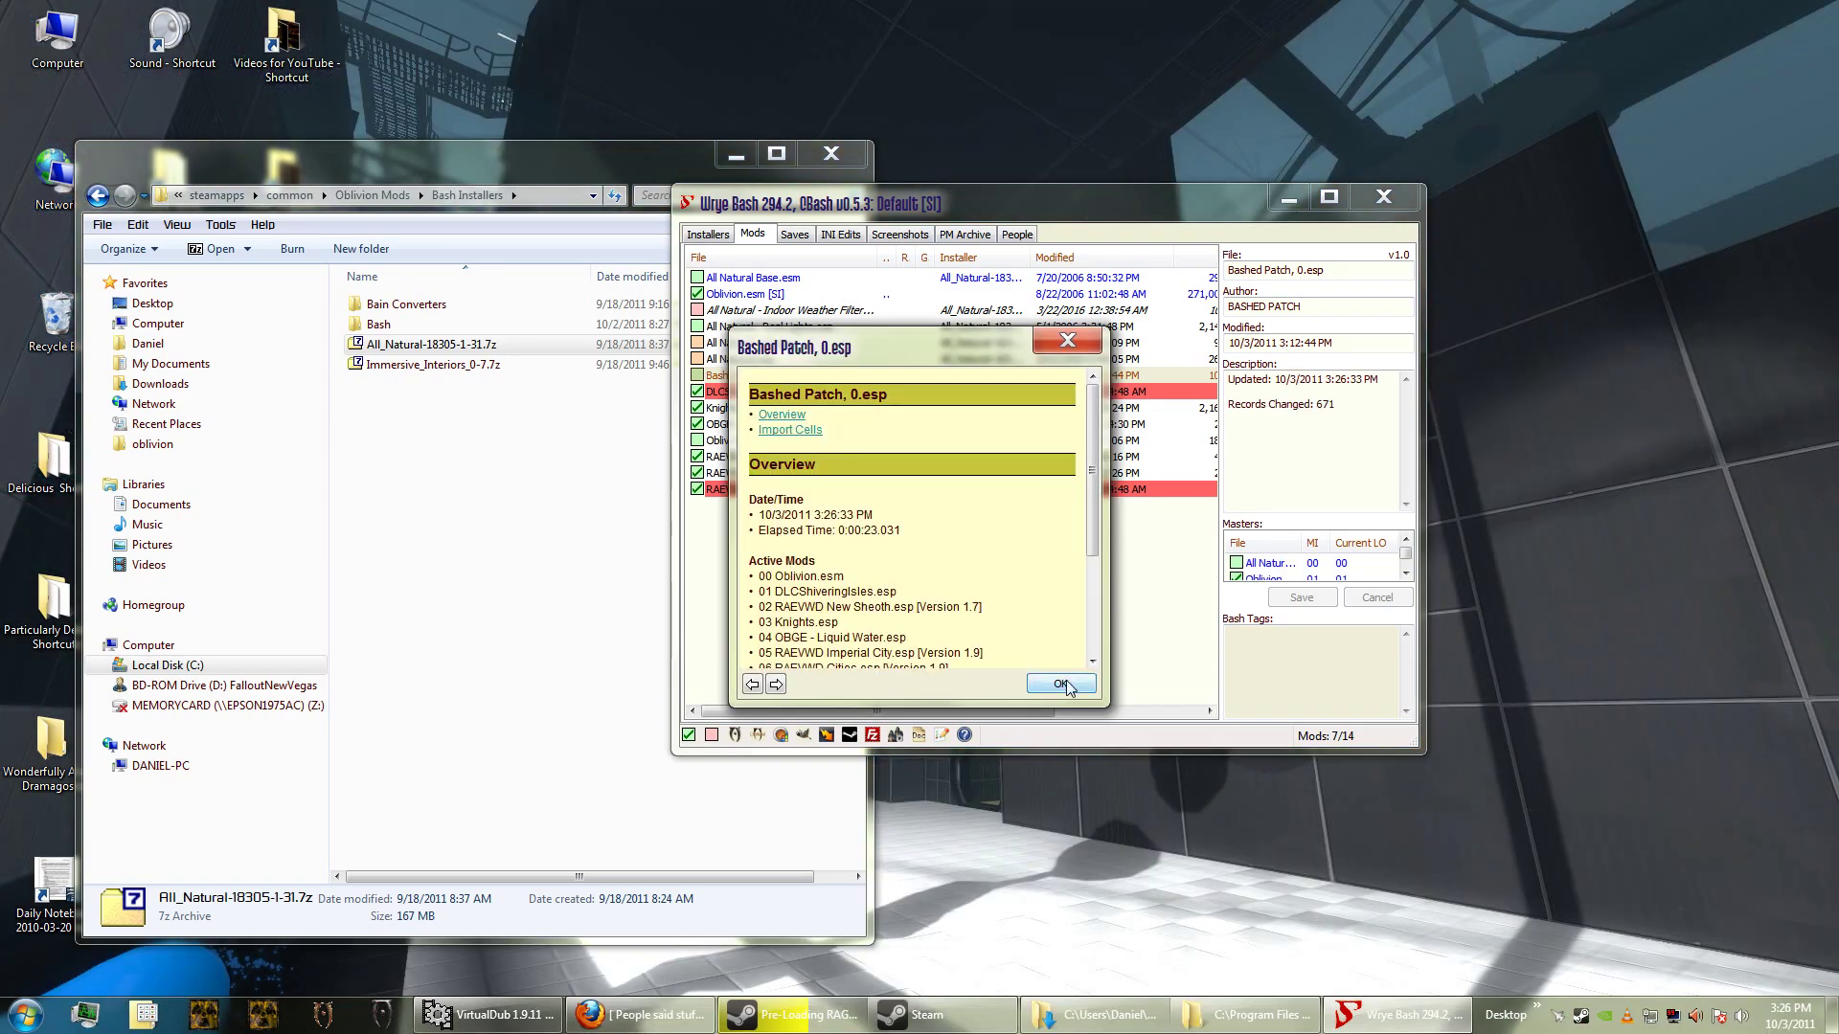
{"action": "left_click", "coordinate": [1063, 684]}
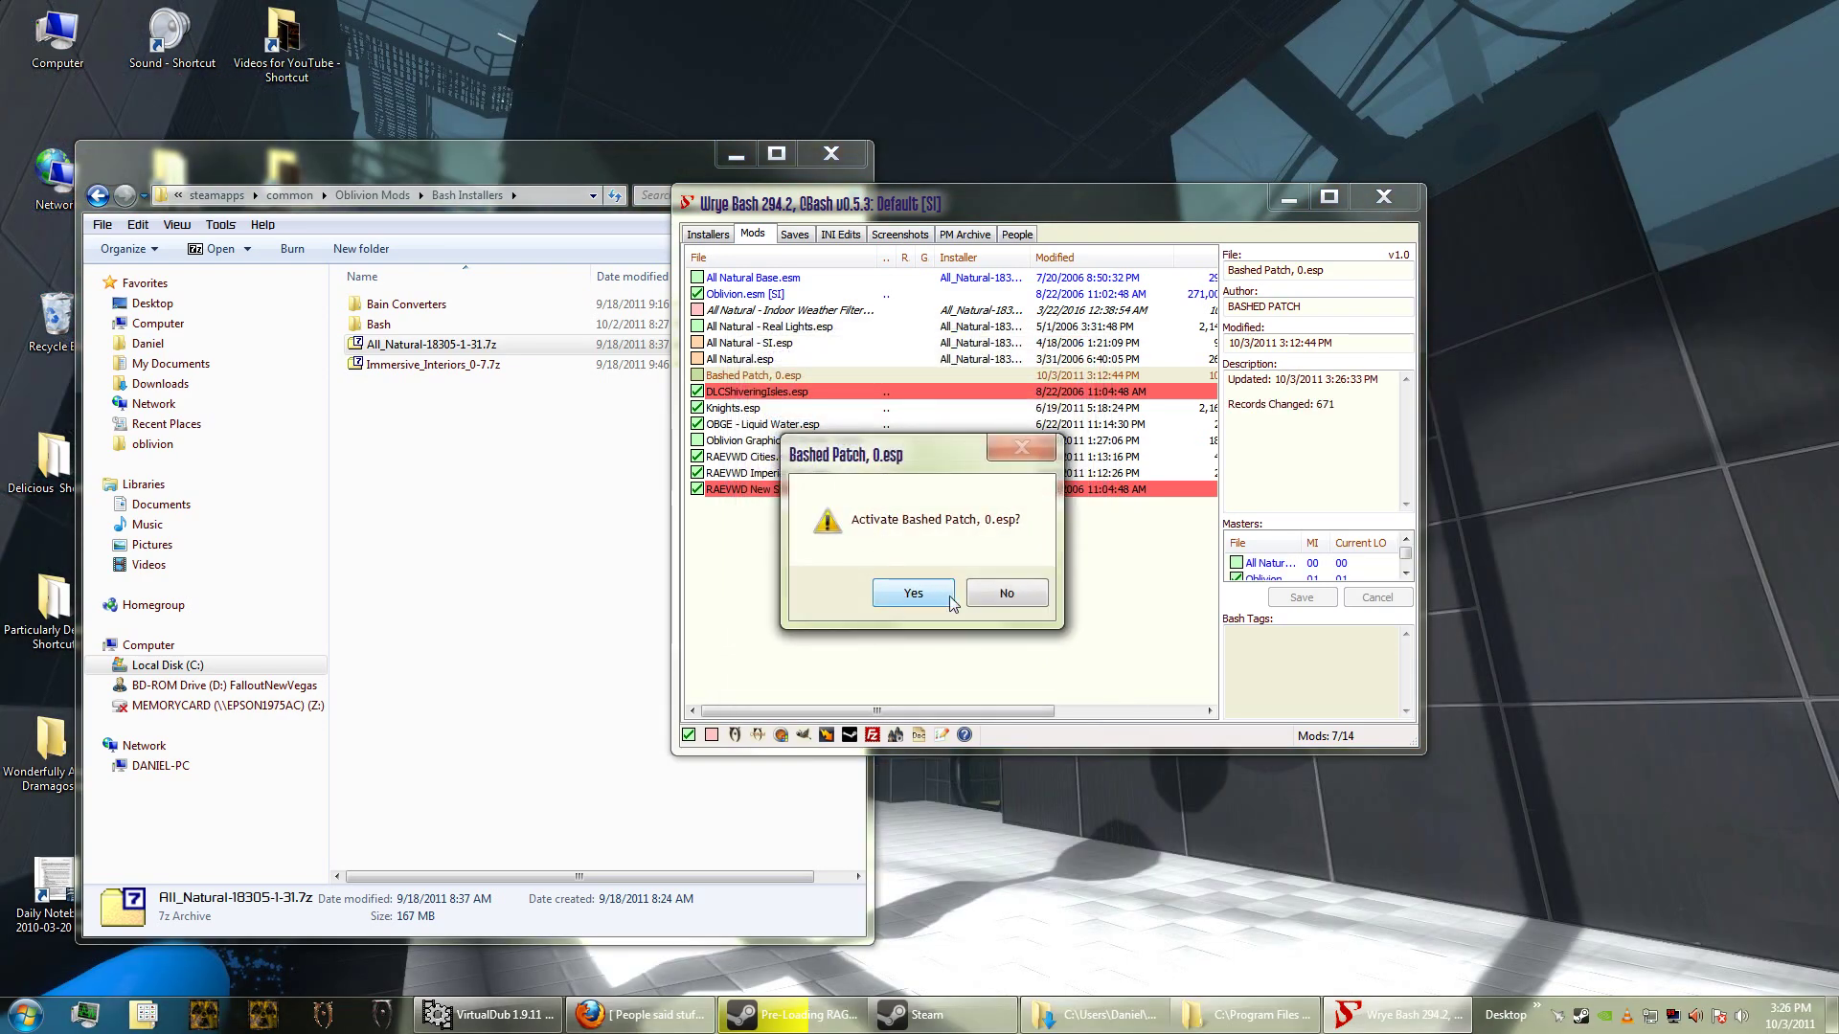
{"action": "left_click", "coordinate": [915, 594]}
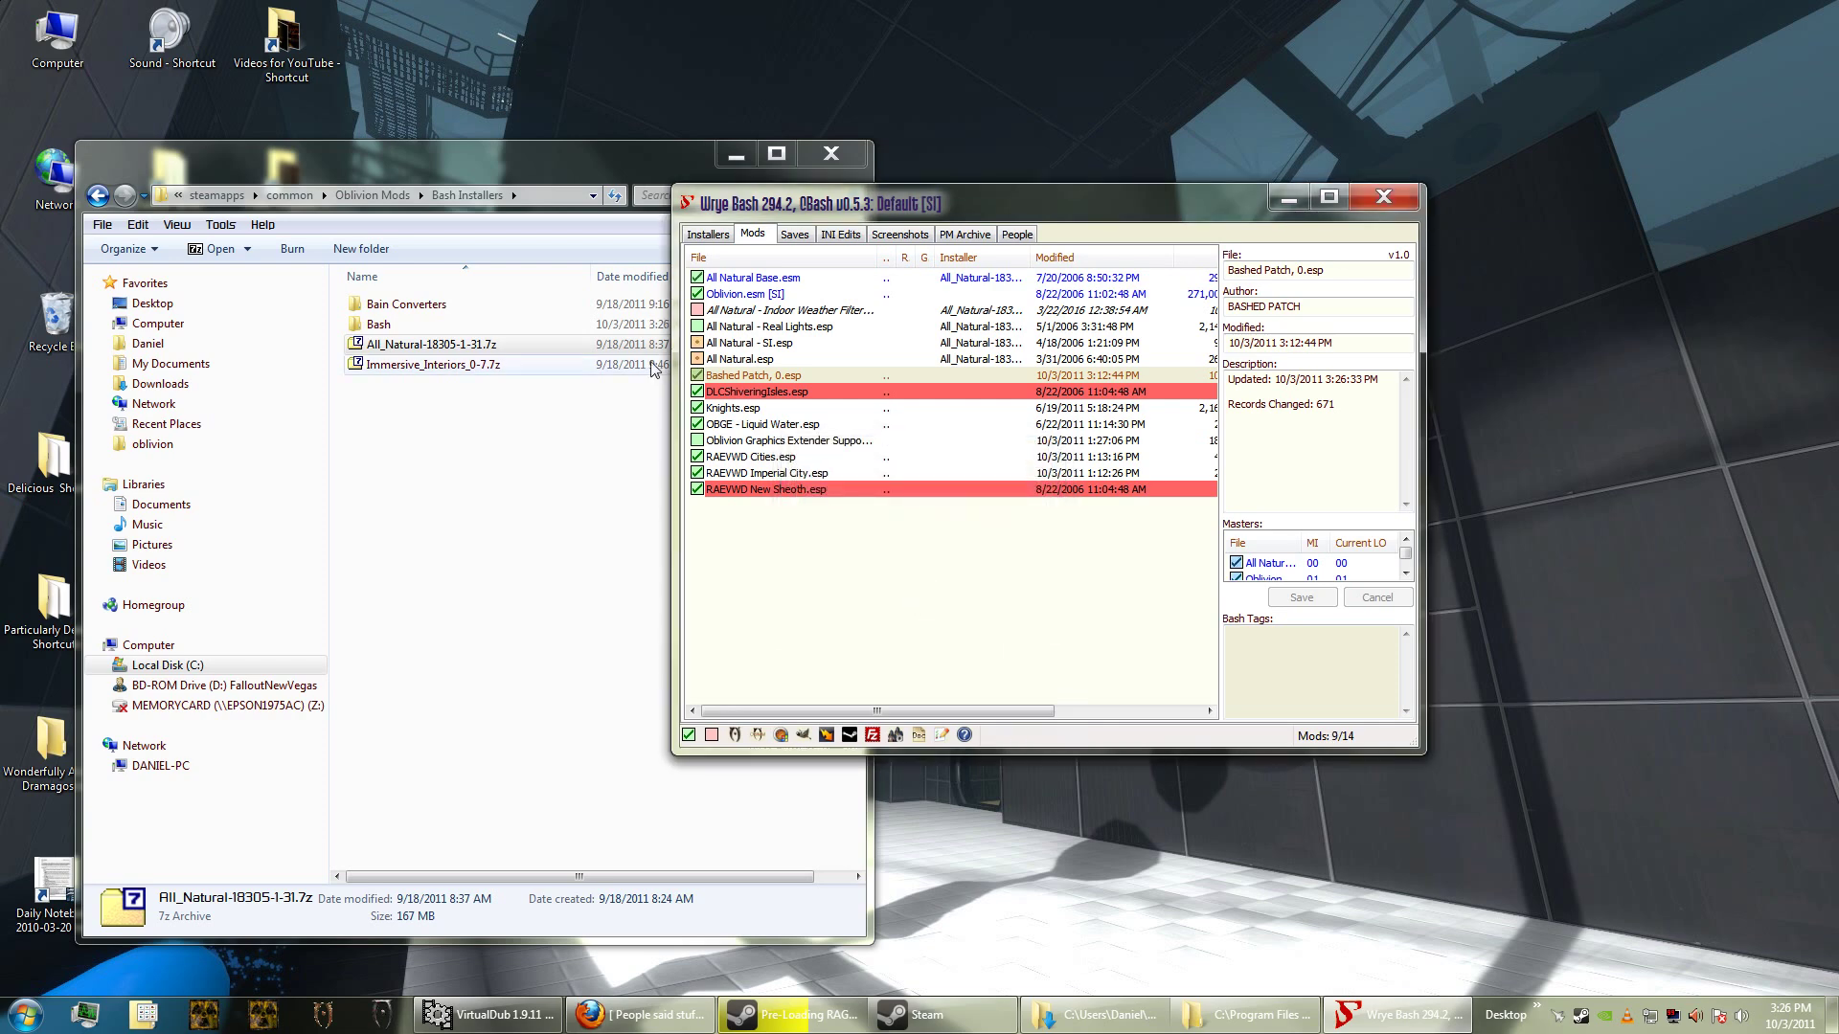
Step: Activate All Natural.esp, All Natural - SI.esp and All Natural - Real Lights.esp in the mod list
{"action": "left_click", "coordinate": [698, 361]}
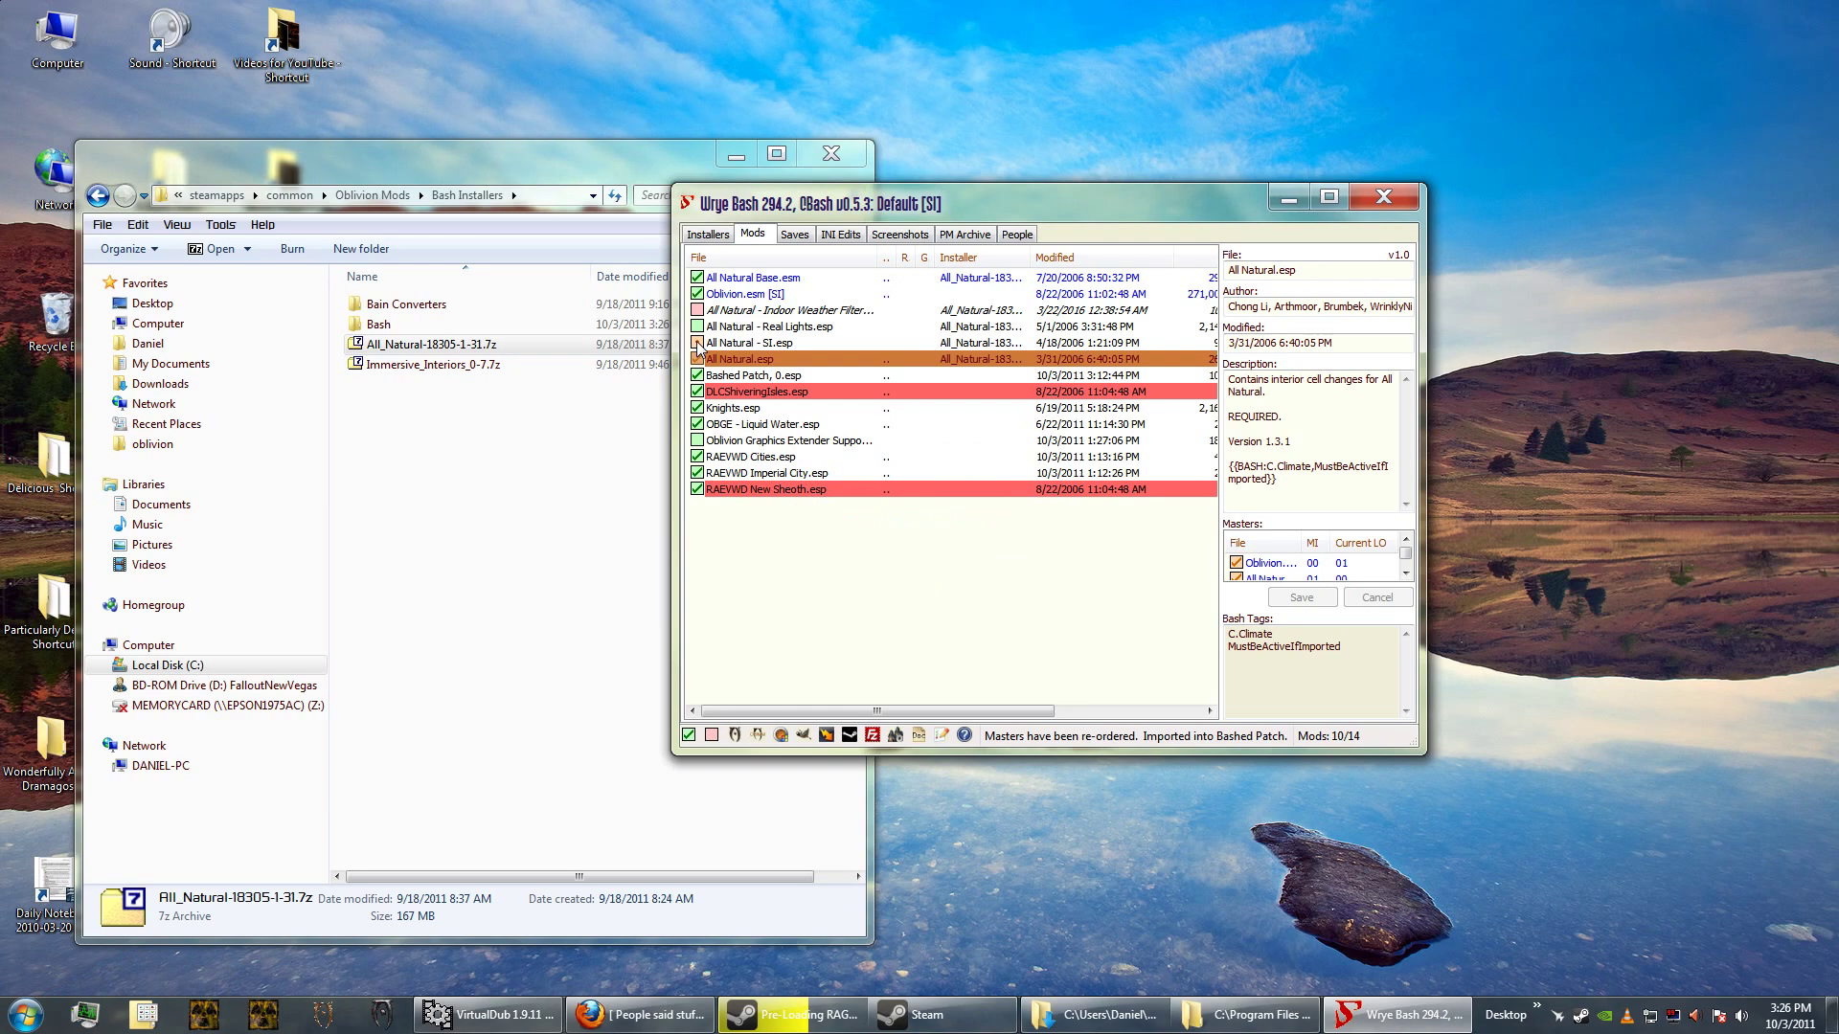
{"action": "left_click", "coordinate": [698, 344]}
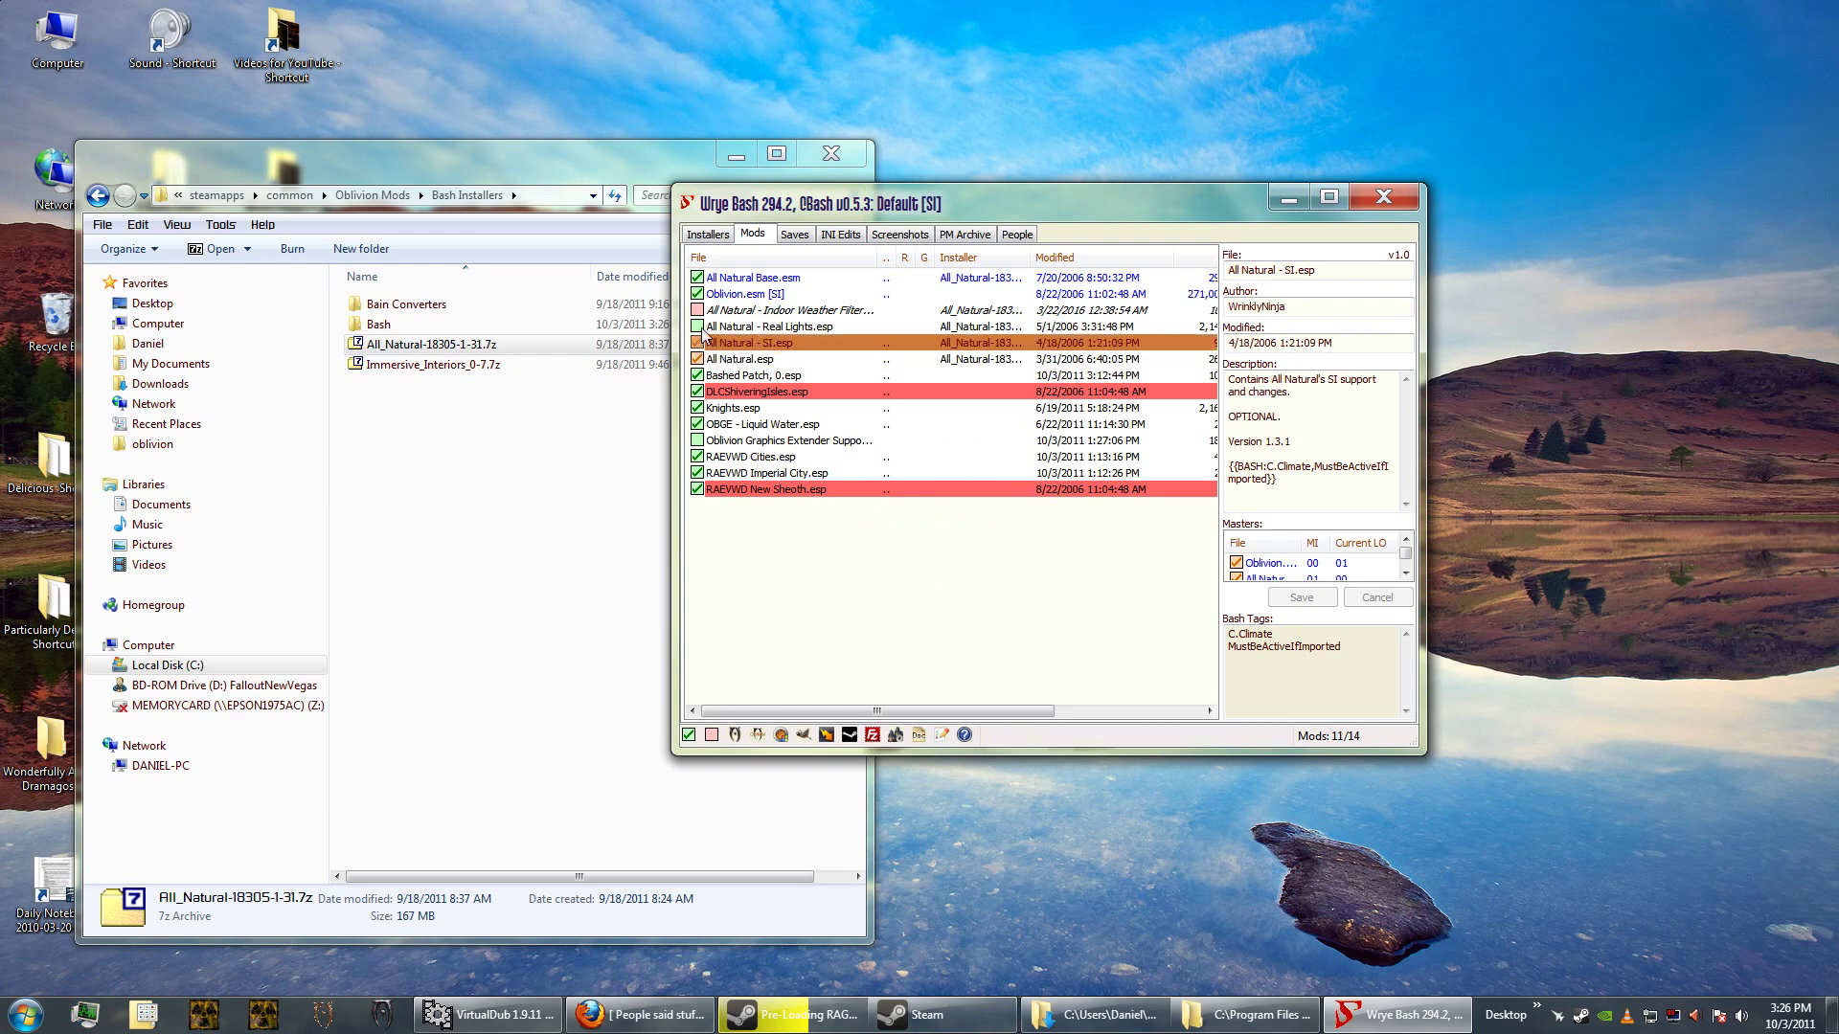
{"action": "left_click", "coordinate": [698, 326]}
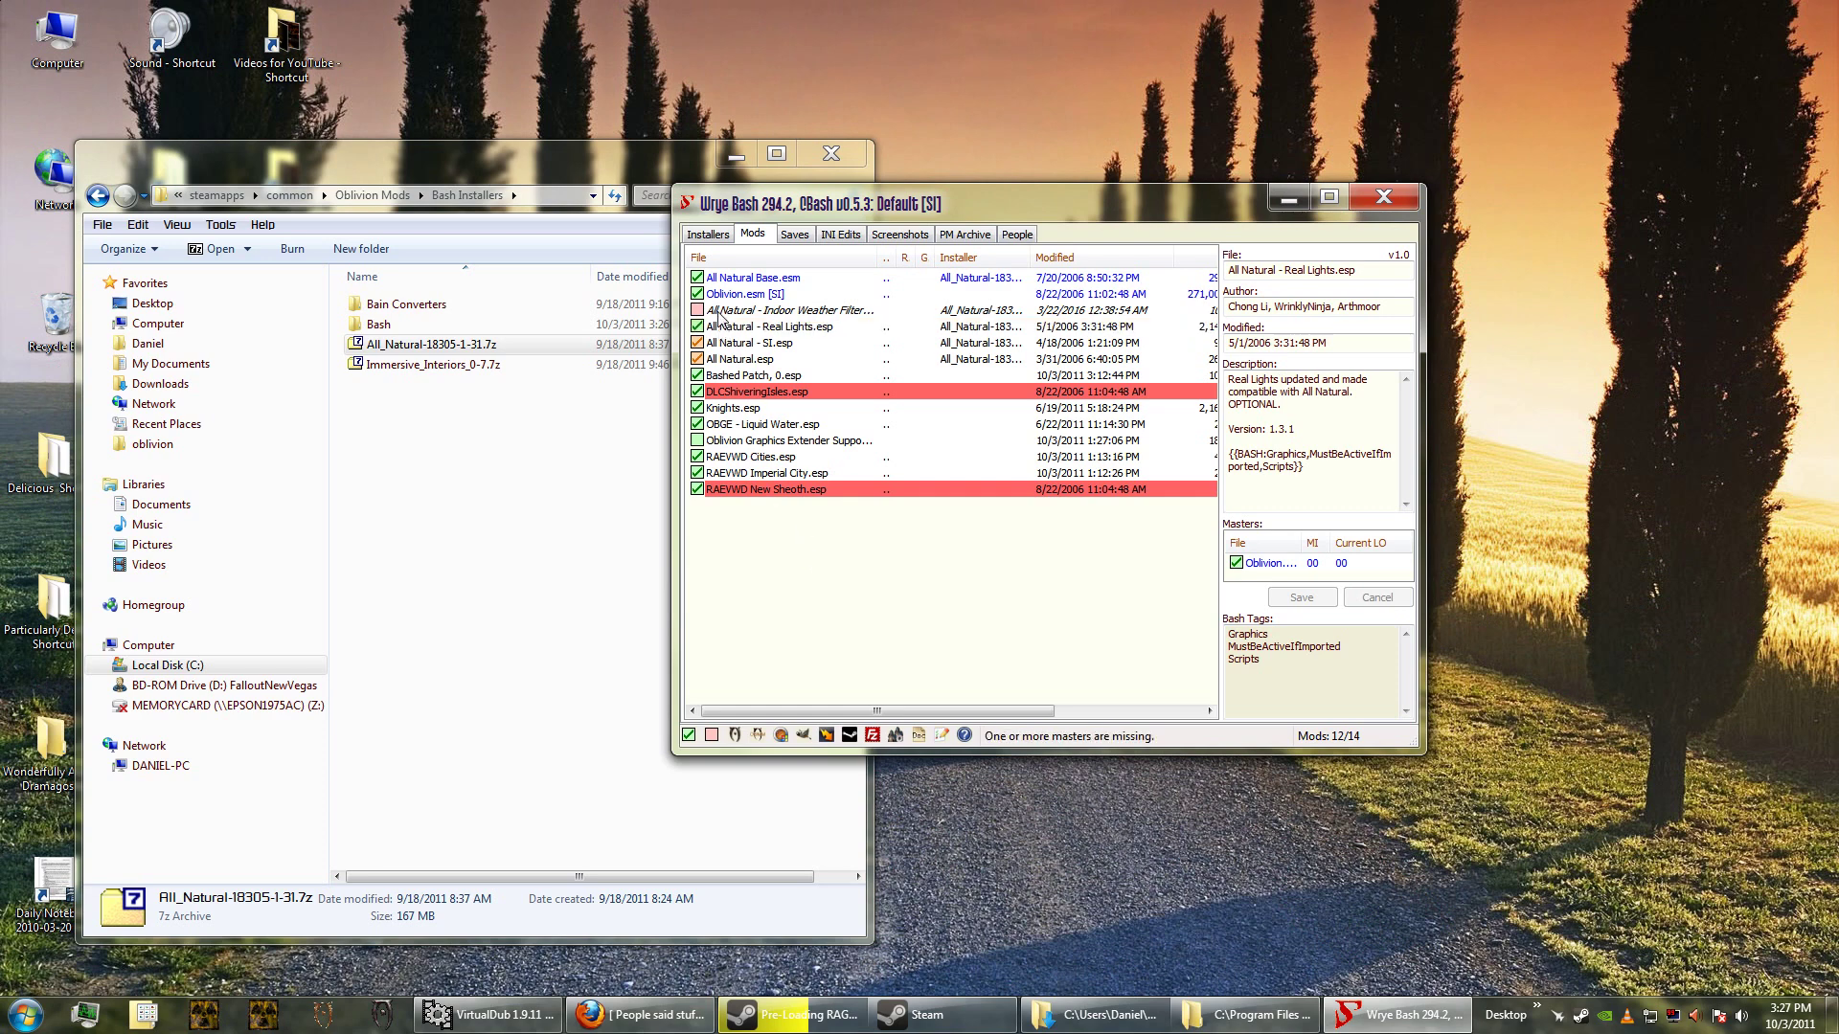
Step: Check the description of the All Natural Indoor Weather Filter plugin without activating it, and close Wrye Bash
{"action": "left_click", "coordinate": [730, 313]}
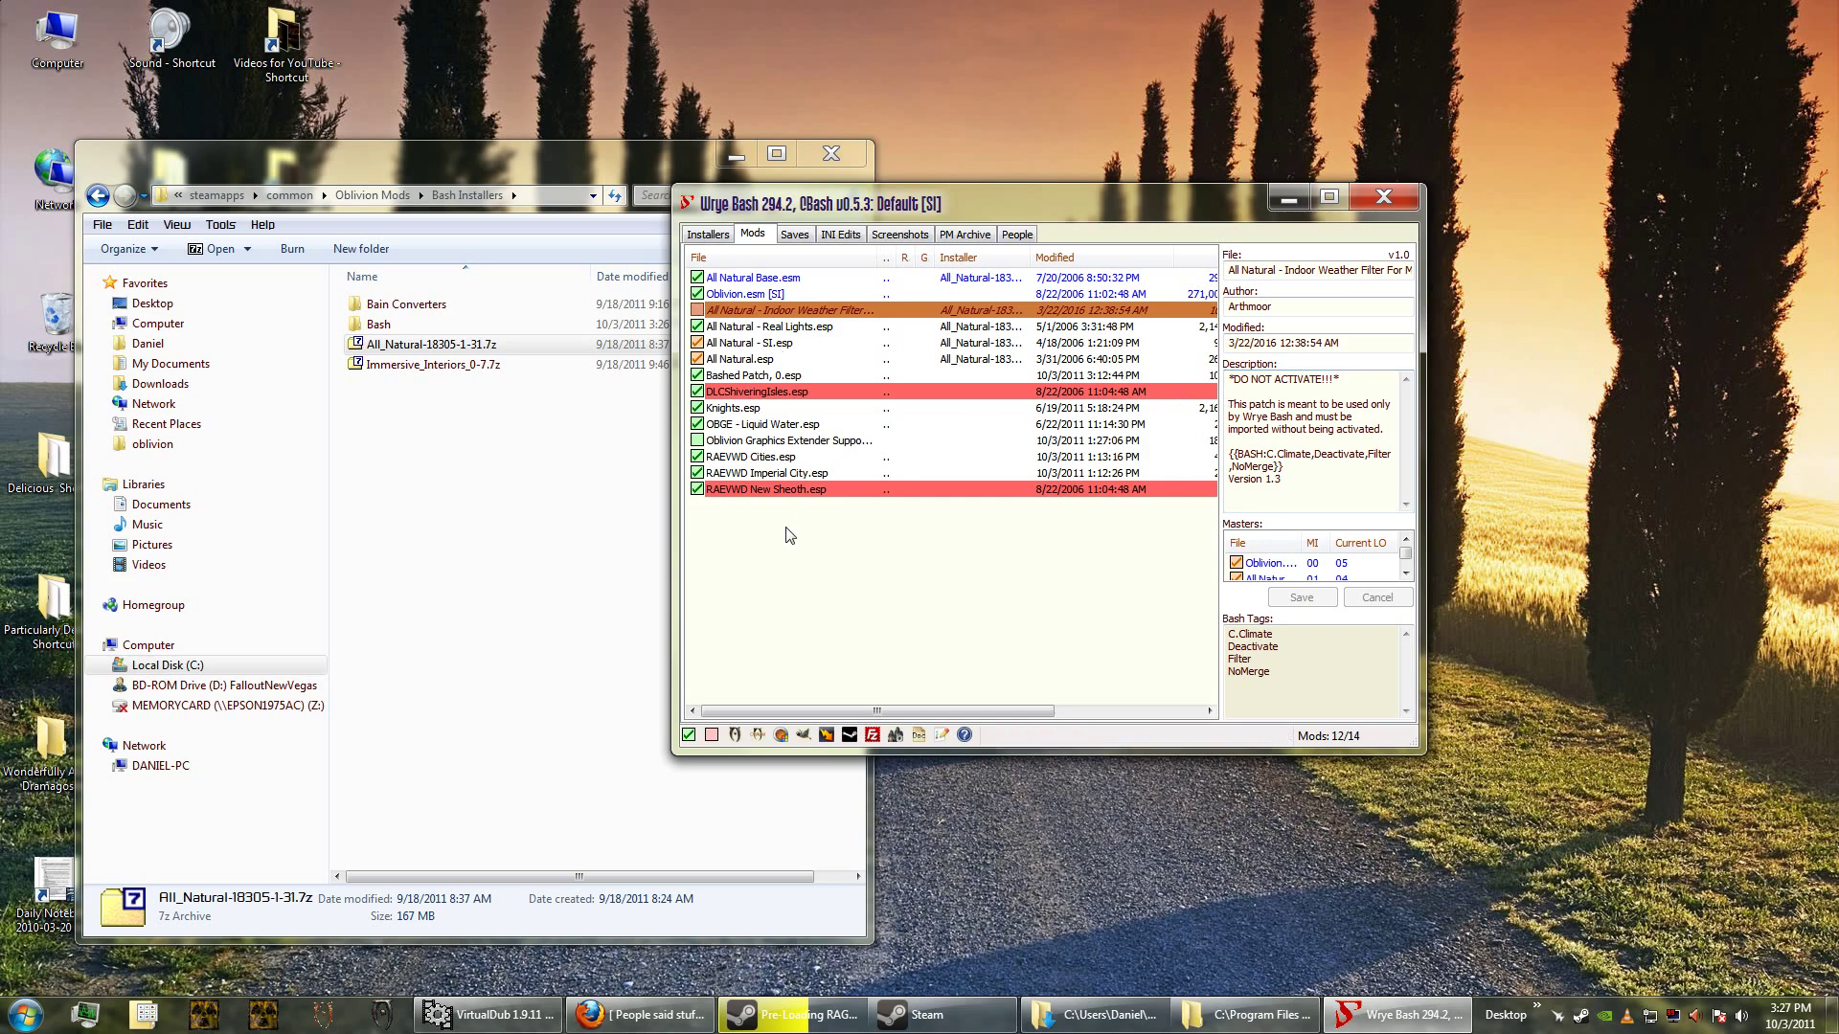
{"action": "left_click", "coordinate": [826, 580]}
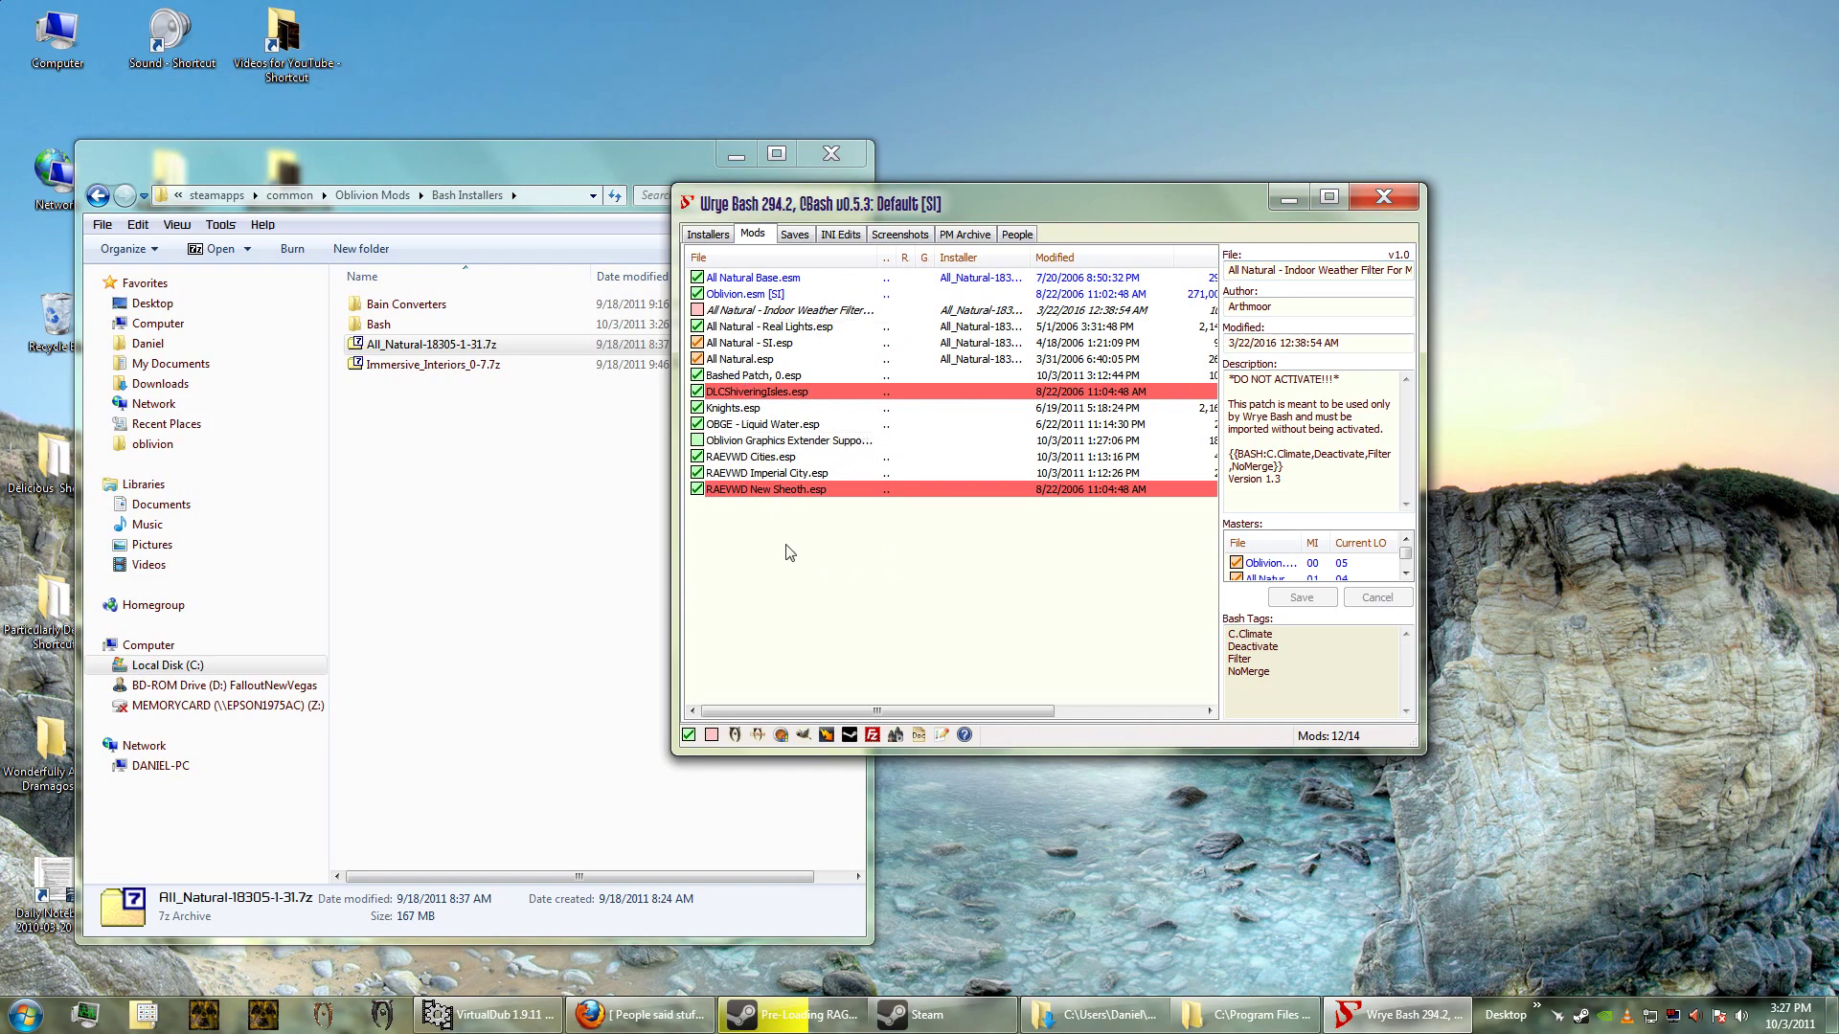
{"action": "left_click", "coordinate": [1394, 195]}
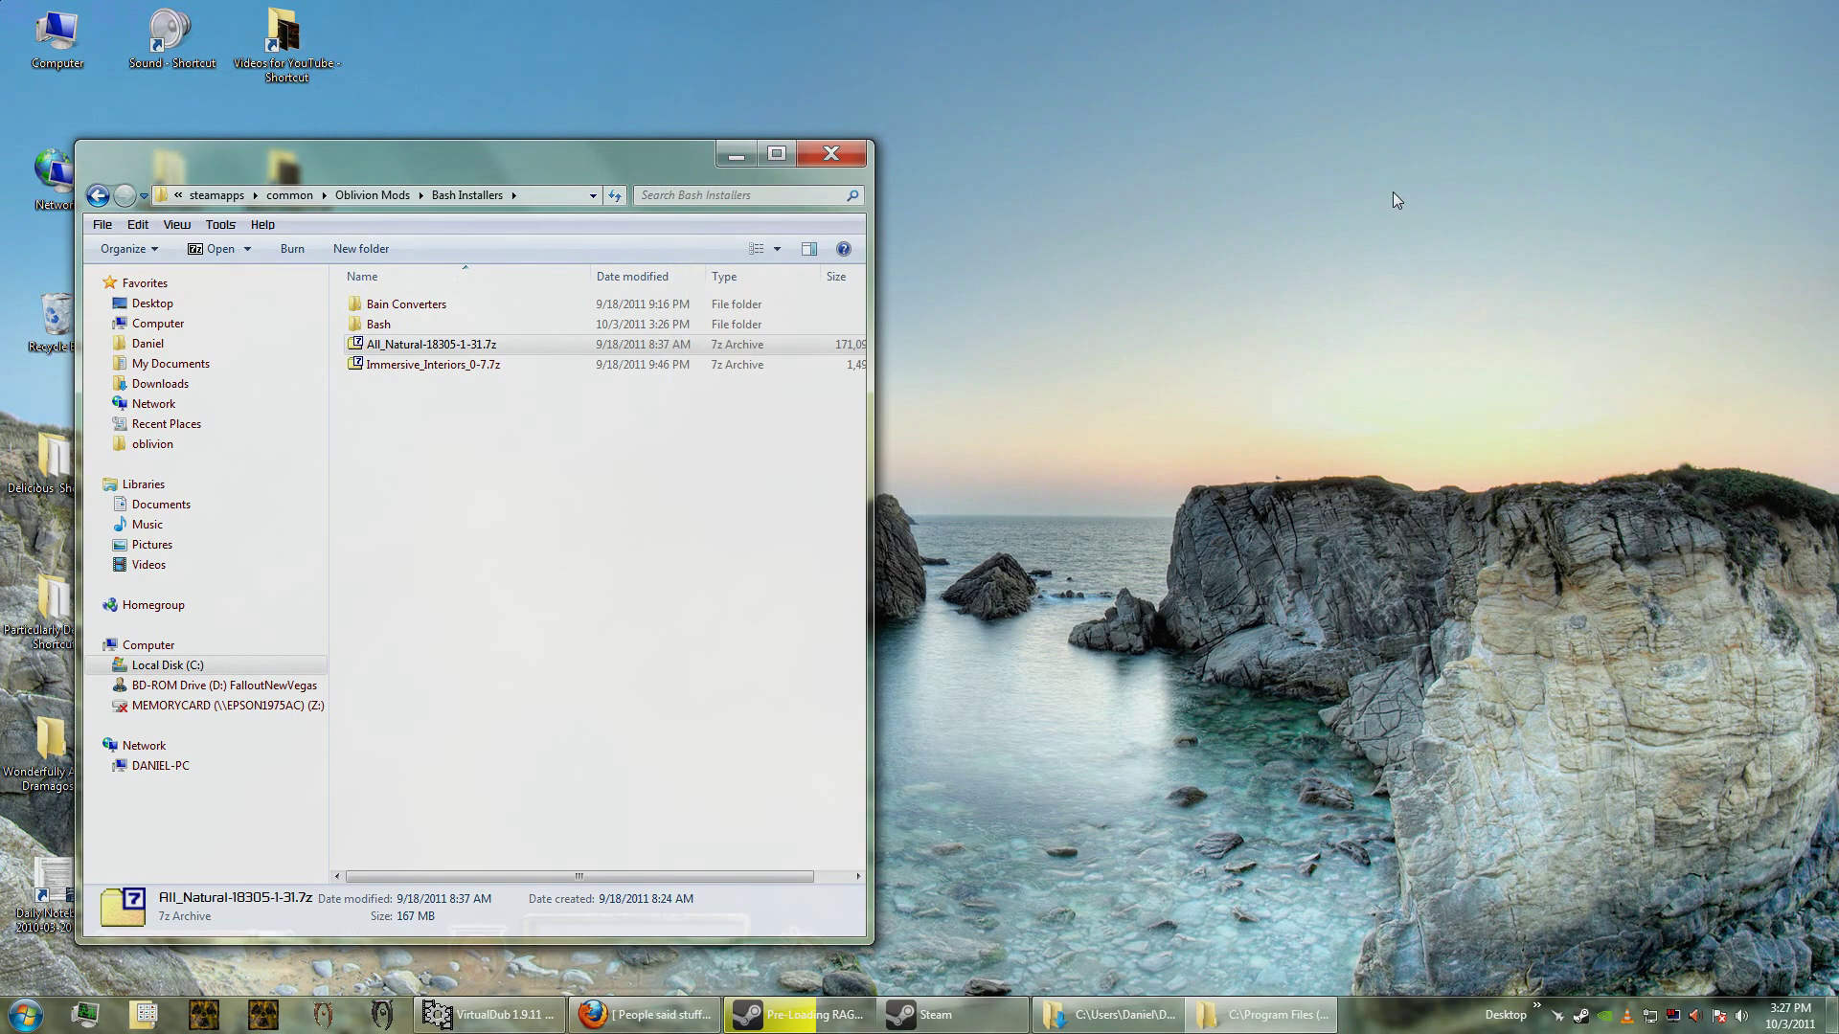